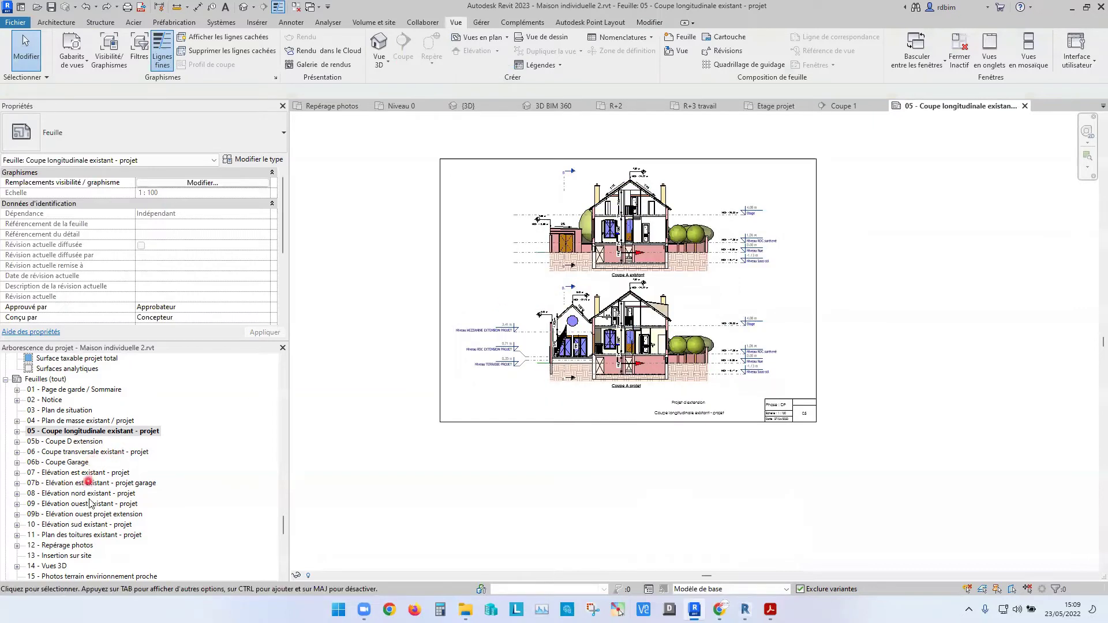
# Browse the project's sheet list and open the sheet ESQ3 - ETAGE
pyautogui.scroll(-1, 113, 526)
pyautogui.click(113, 515)
pyautogui.scroll(-2, 112, 516)
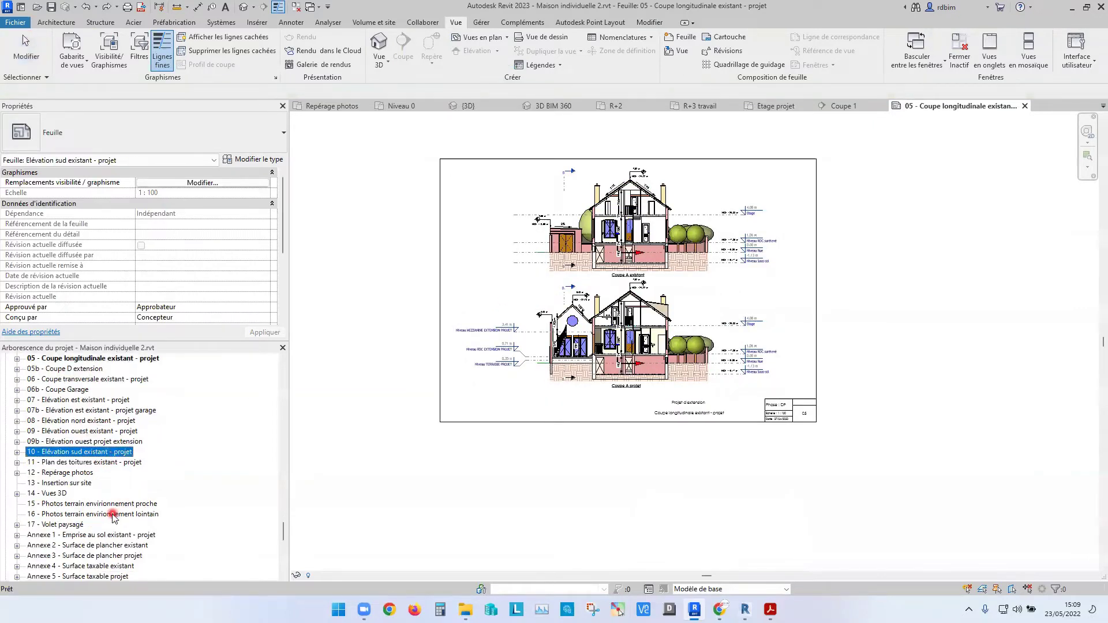
pyautogui.scroll(2, 193, 436)
pyautogui.scroll(-4, 103, 519)
pyautogui.scroll(-4, 104, 518)
pyautogui.click(74, 442)
pyautogui.doubleClick(58, 442)
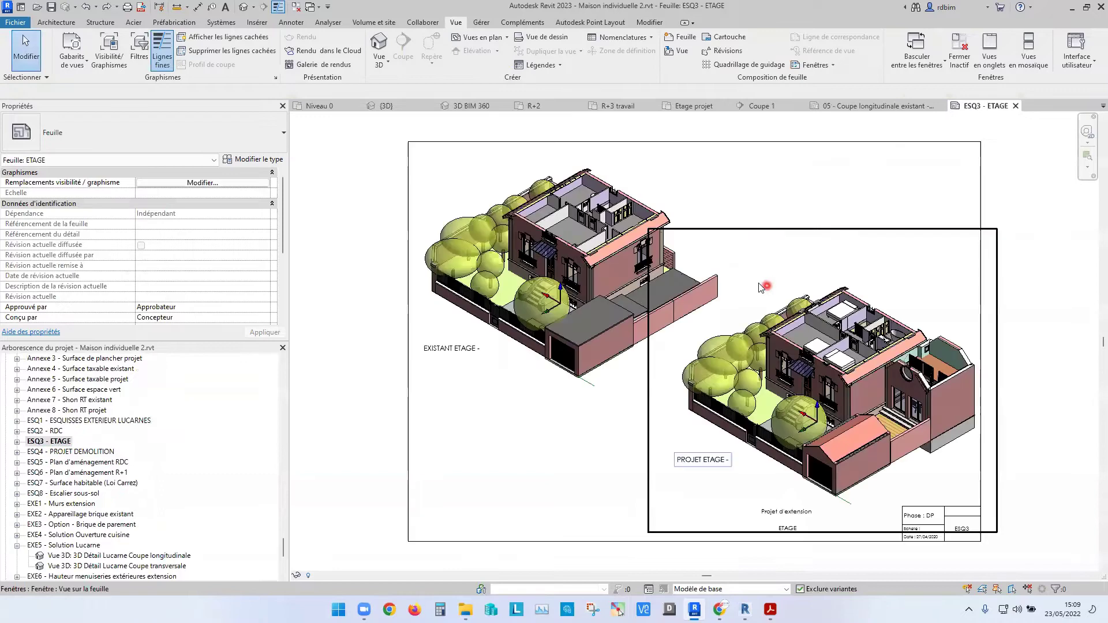
# Open the sheet ESQ6 - Plan d'aménagement R+1
pyautogui.scroll(-1, 104, 513)
pyautogui.scroll(-2, 104, 514)
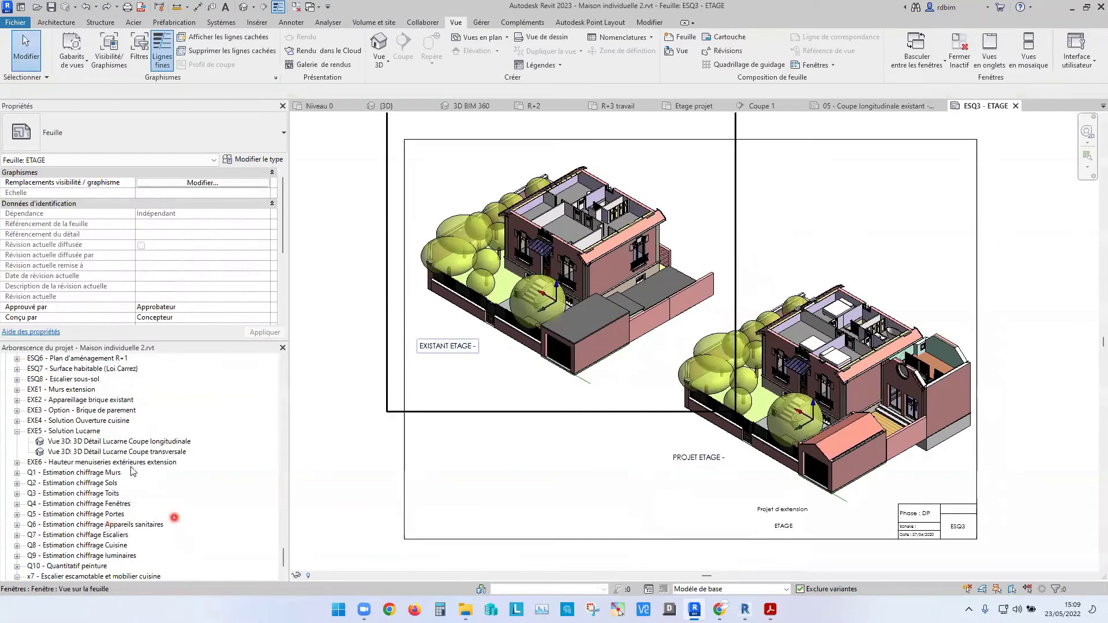
pyautogui.doubleClick(129, 391)
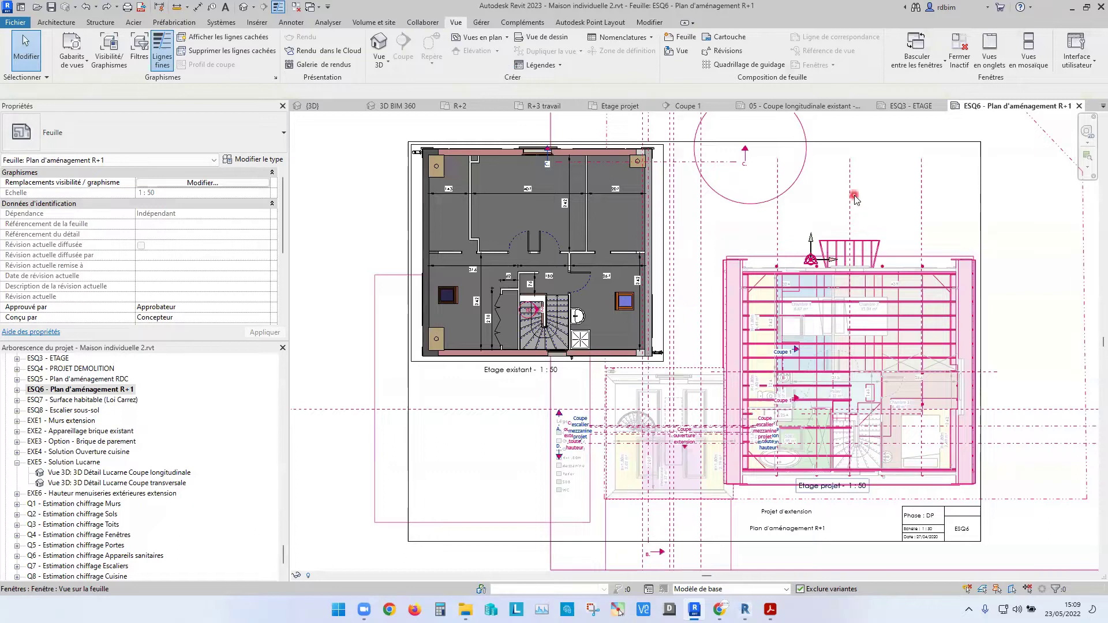
# Activate the Etage projet view on the sheet, turn off the display of hidden elements, and deactivate the view
pyautogui.doubleClick(855, 197)
pyautogui.click(427, 576)
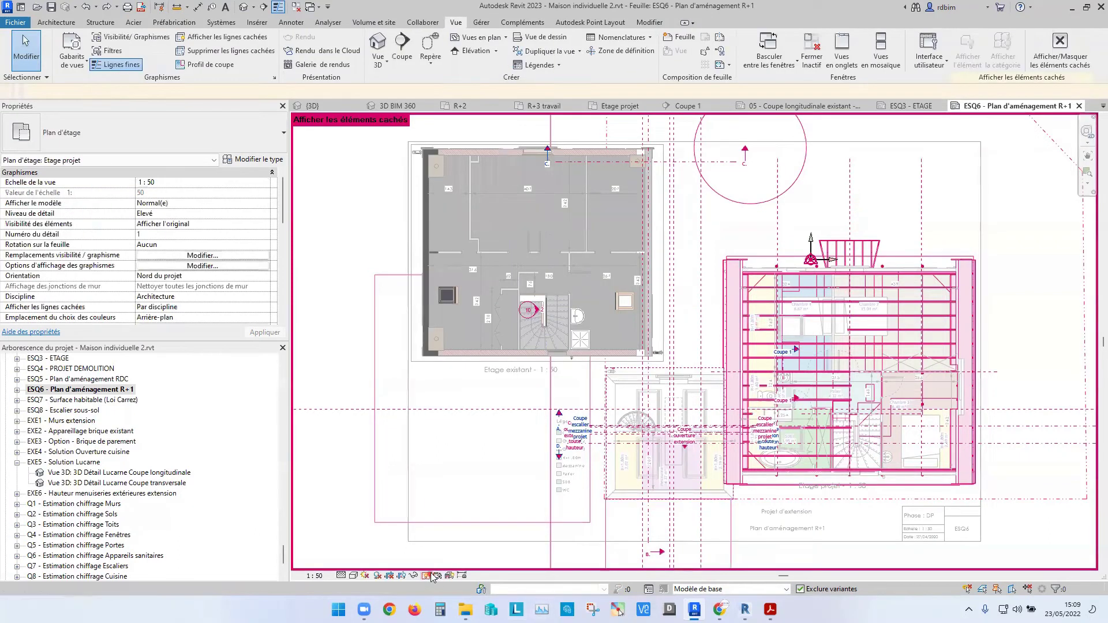
pyautogui.click(429, 576)
pyautogui.scroll(-4, 866, 254)
pyautogui.moveTo(866, 254); pyautogui.dragTo(721, 203, button='middle')
pyautogui.scroll(1, 765, 209)
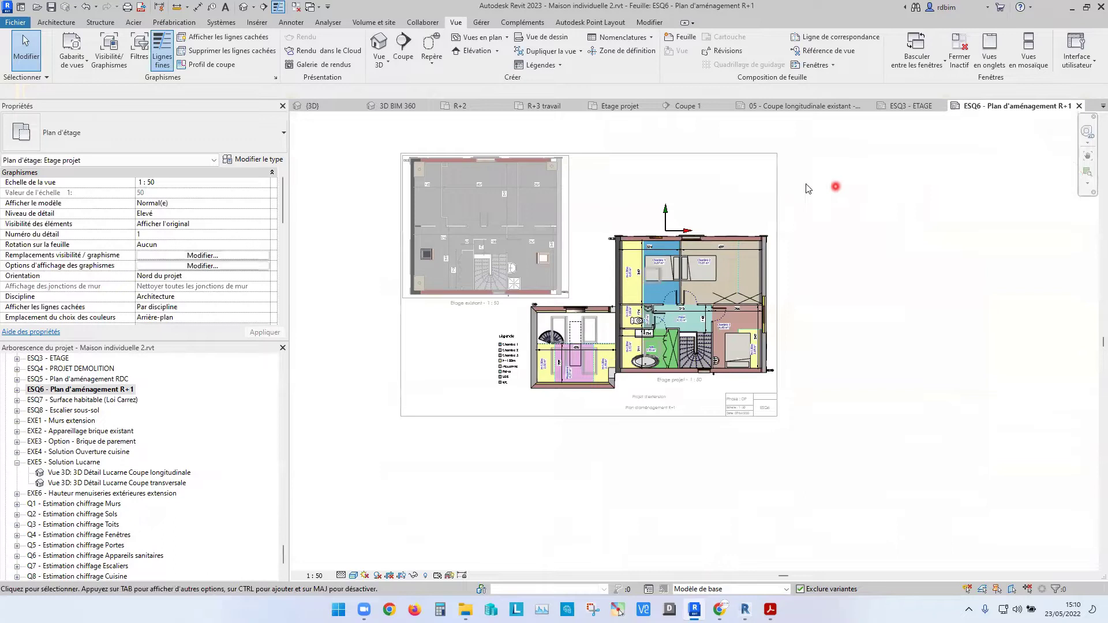
pyautogui.doubleClick(930, 179)
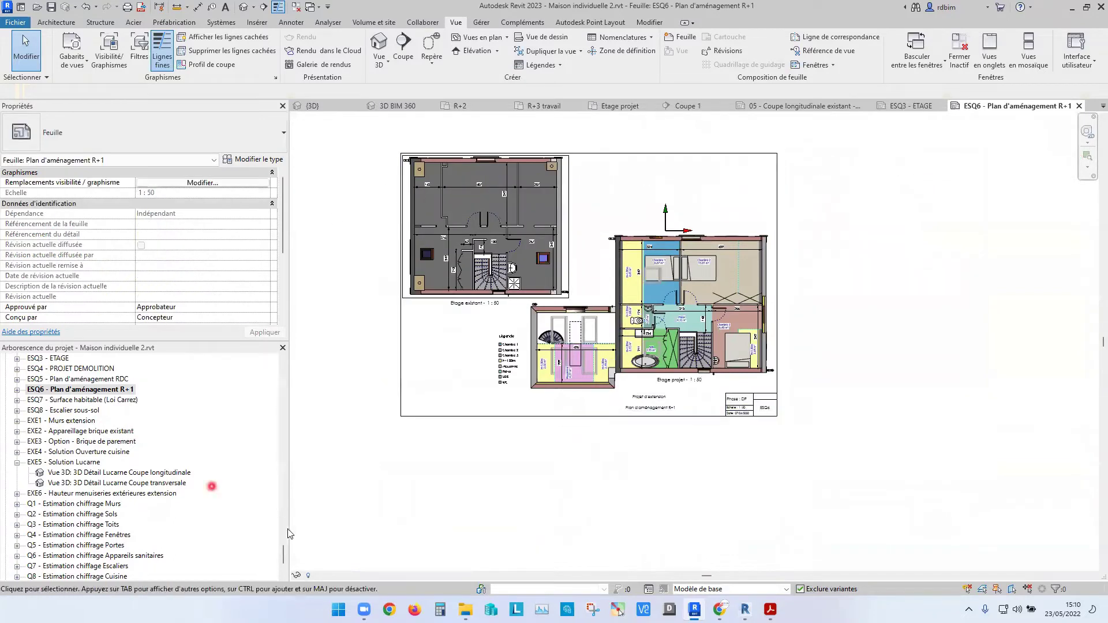
# Place the Nomenclature des portes schedule on sheet ESQ6, outside the title block beside the Etage projet plan
pyautogui.moveTo(284, 556); pyautogui.dragTo(277, 495)
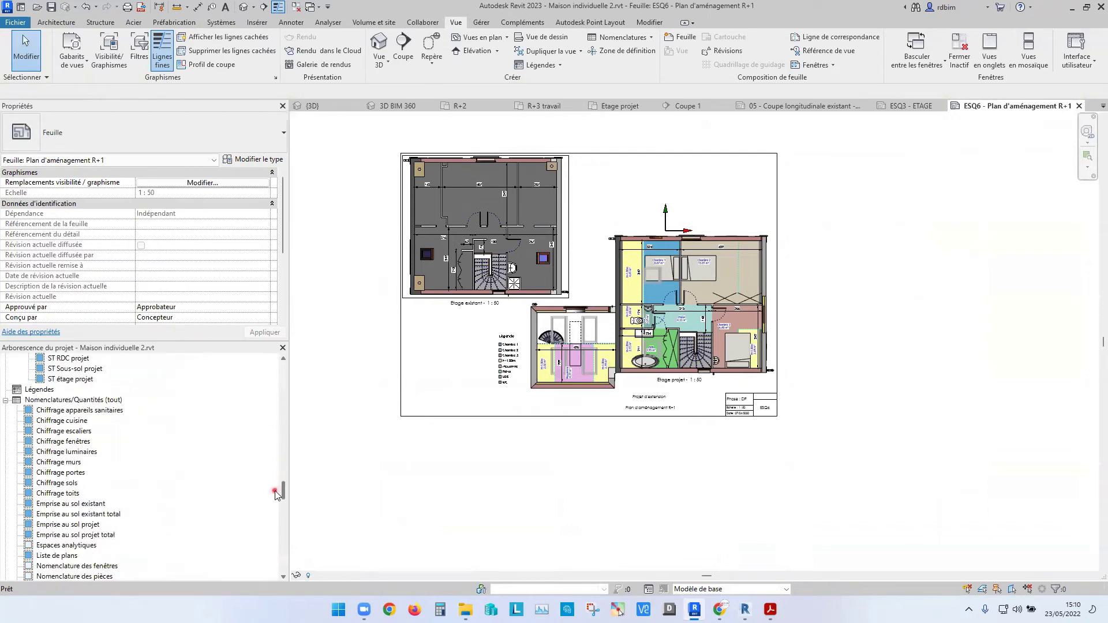
pyautogui.scroll(-2, 86, 508)
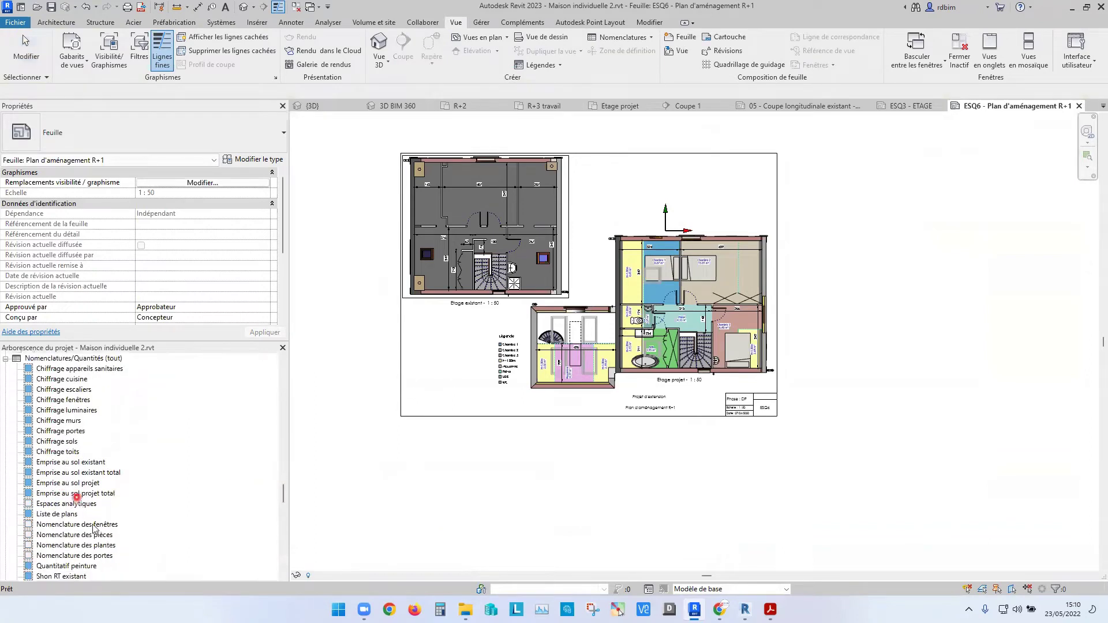
pyautogui.scroll(-1, 112, 526)
pyautogui.click(105, 487)
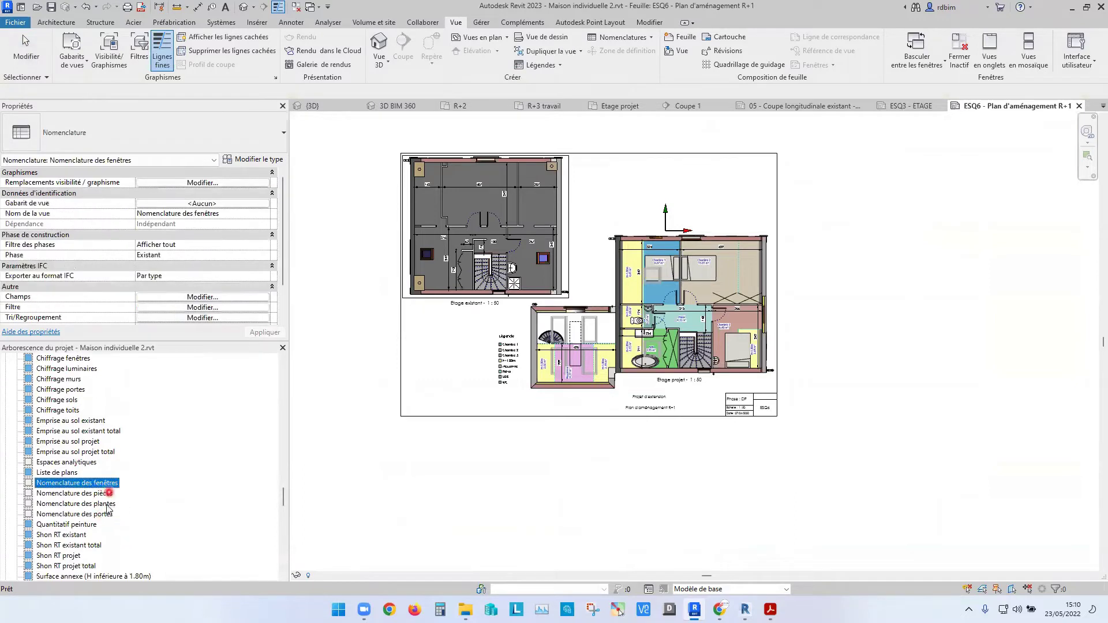
pyautogui.click(105, 515)
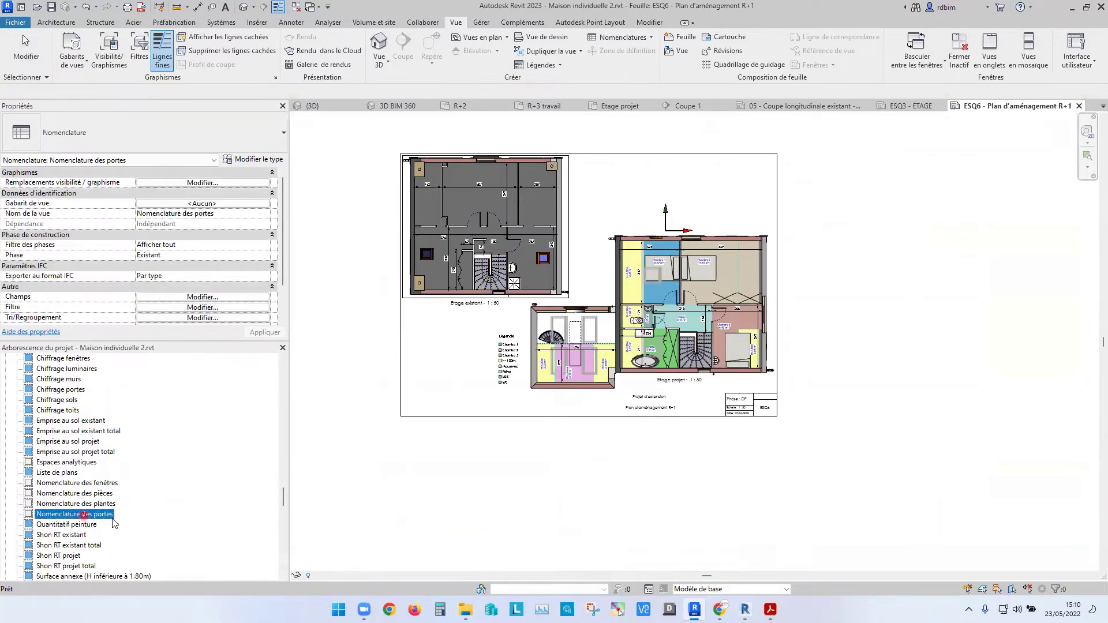
pyautogui.moveTo(547, 276); pyautogui.dragTo(710, 195)
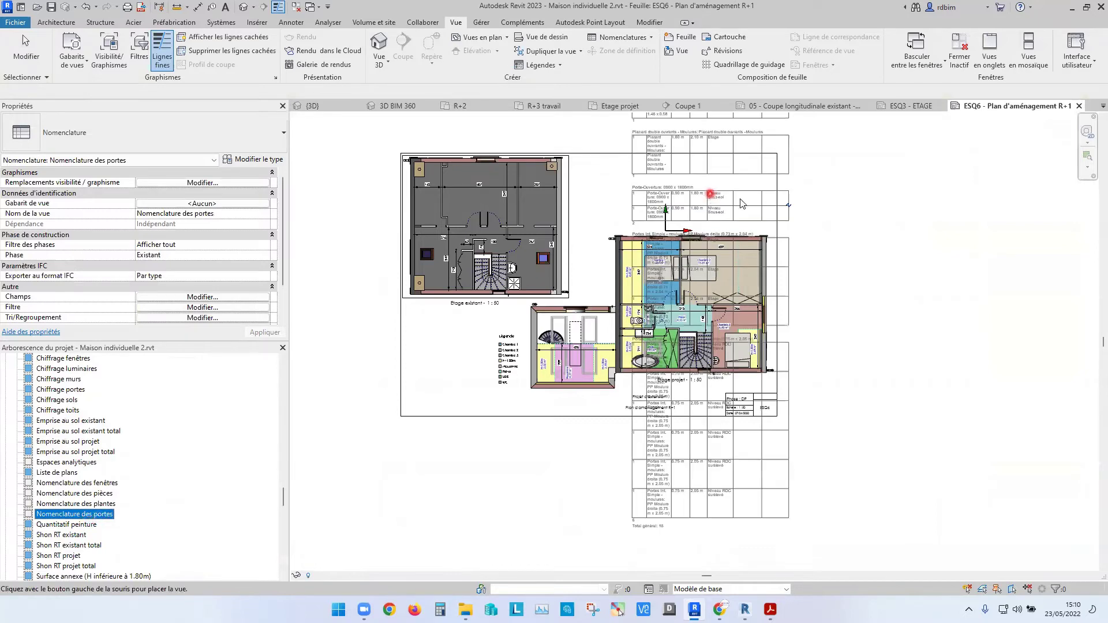
pyautogui.click(904, 187)
pyautogui.scroll(-2, 918, 231)
pyautogui.moveTo(918, 231); pyautogui.dragTo(781, 242, button='middle')
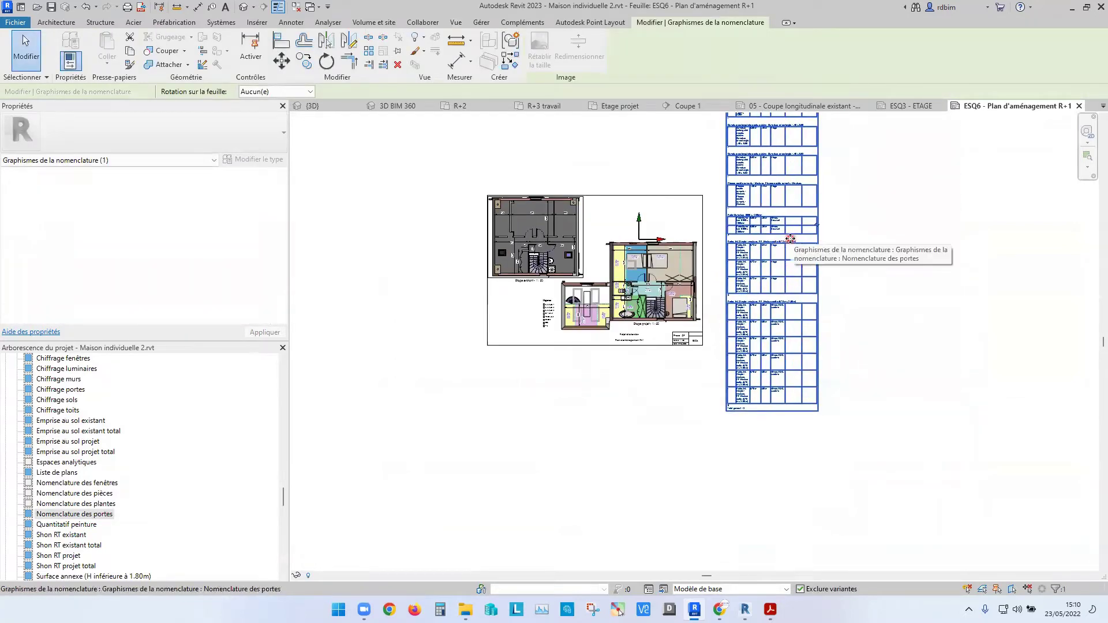
pyautogui.click(854, 200)
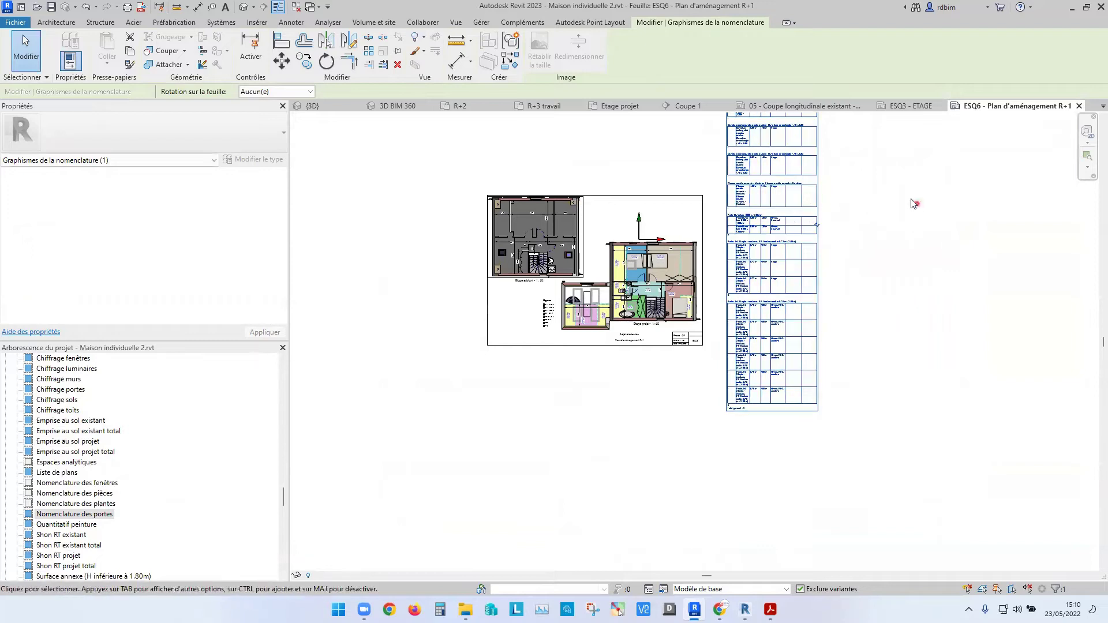
# Examine the floor plans on the sheet and compare them with the doors listed in the placed schedule
pyautogui.scroll(4, 915, 203)
pyautogui.scroll(3, 837, 231)
pyautogui.scroll(-6, 821, 263)
pyautogui.scroll(5, 678, 347)
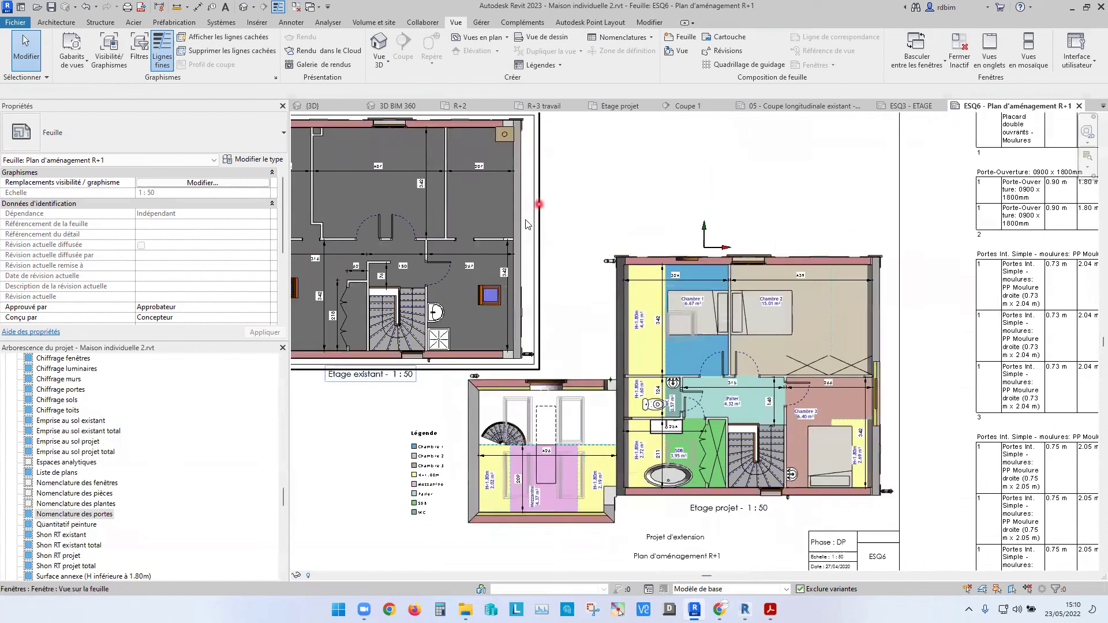
pyautogui.scroll(-3, 745, 264)
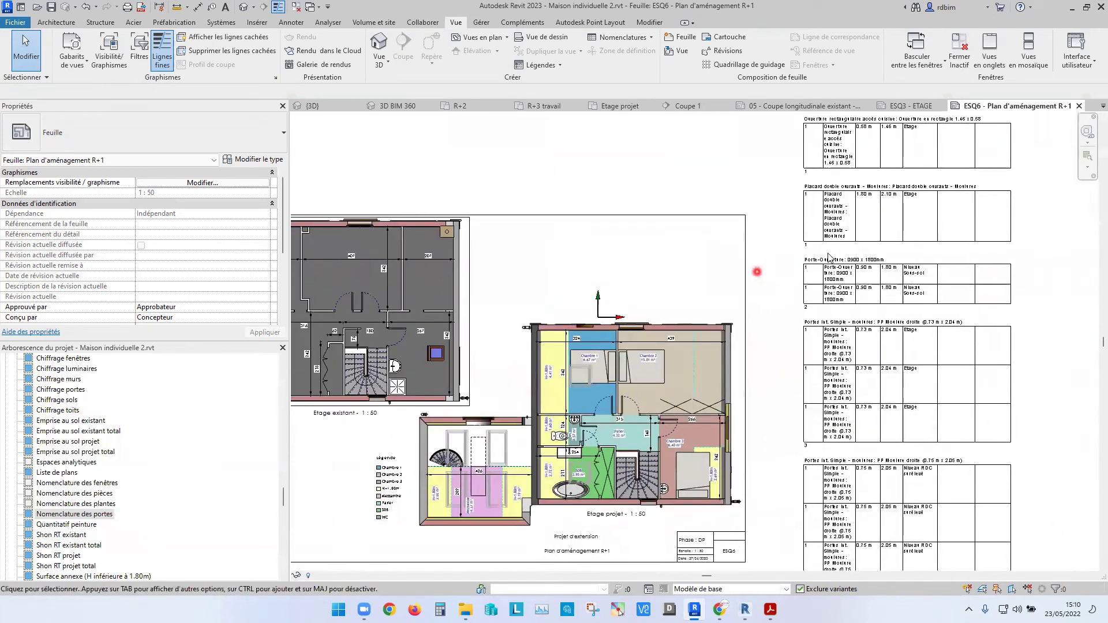
pyautogui.scroll(-2, 885, 240)
pyautogui.click(889, 240)
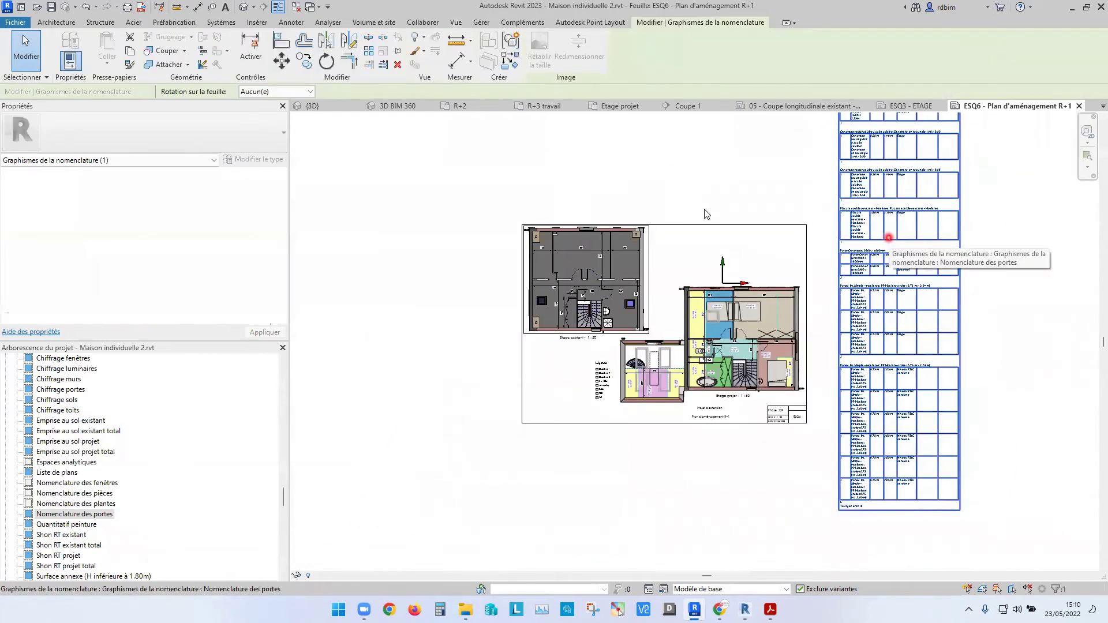
pyautogui.click(709, 157)
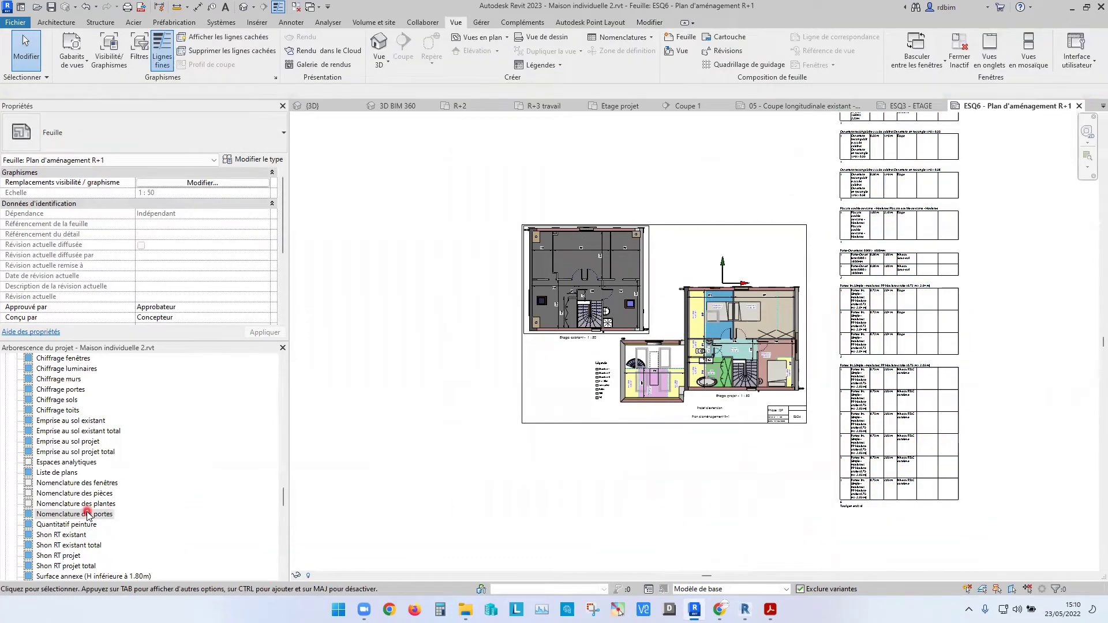
# Enable Filtrer par feuille in the filter settings of Nomenclature des portes, and return to sheet ESQ6
pyautogui.doubleClick(87, 514)
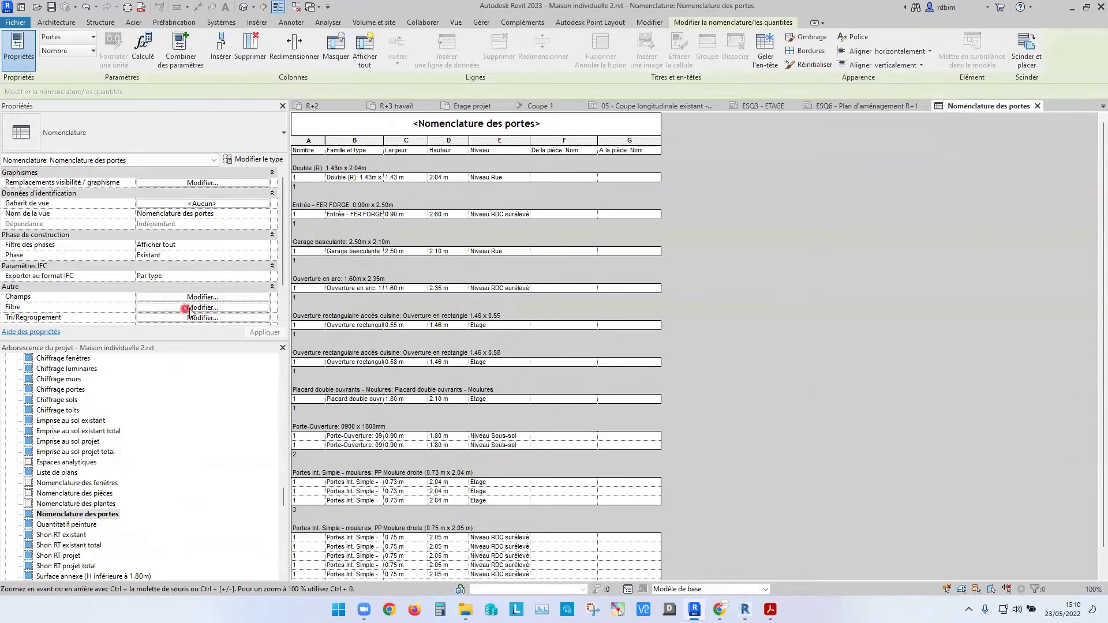
pyautogui.click(190, 309)
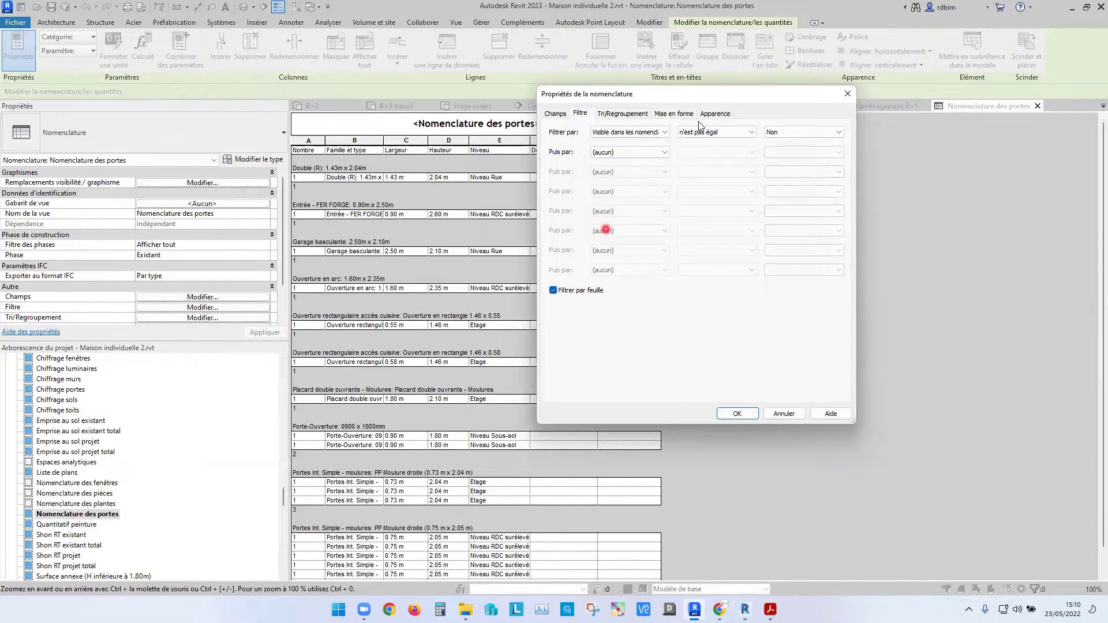
pyautogui.moveTo(701, 94); pyautogui.dragTo(724, 10)
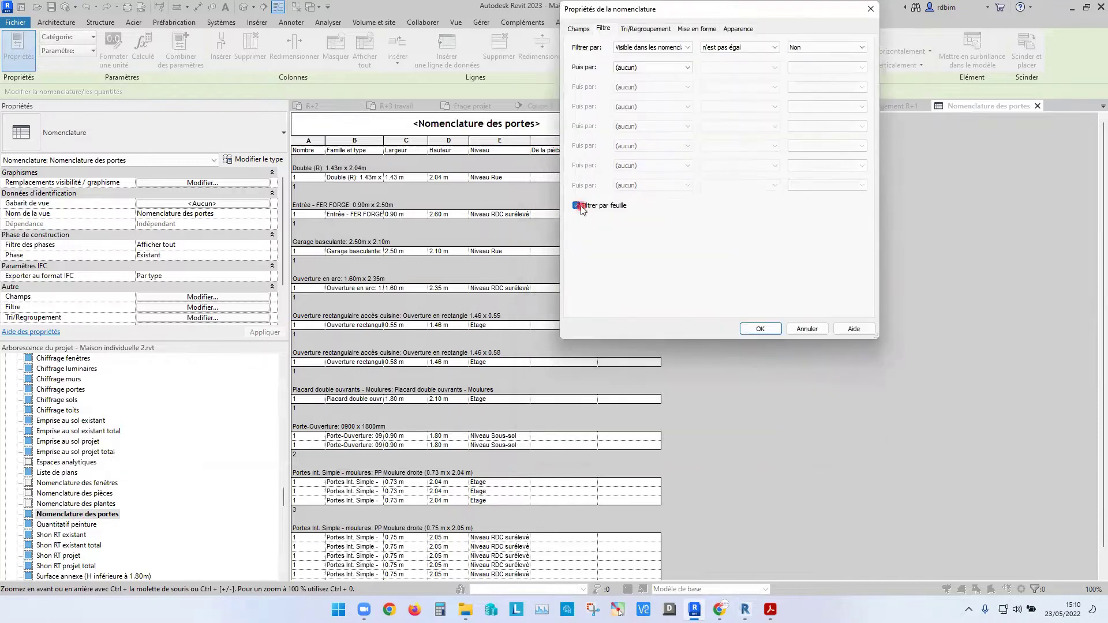
pyautogui.click(762, 330)
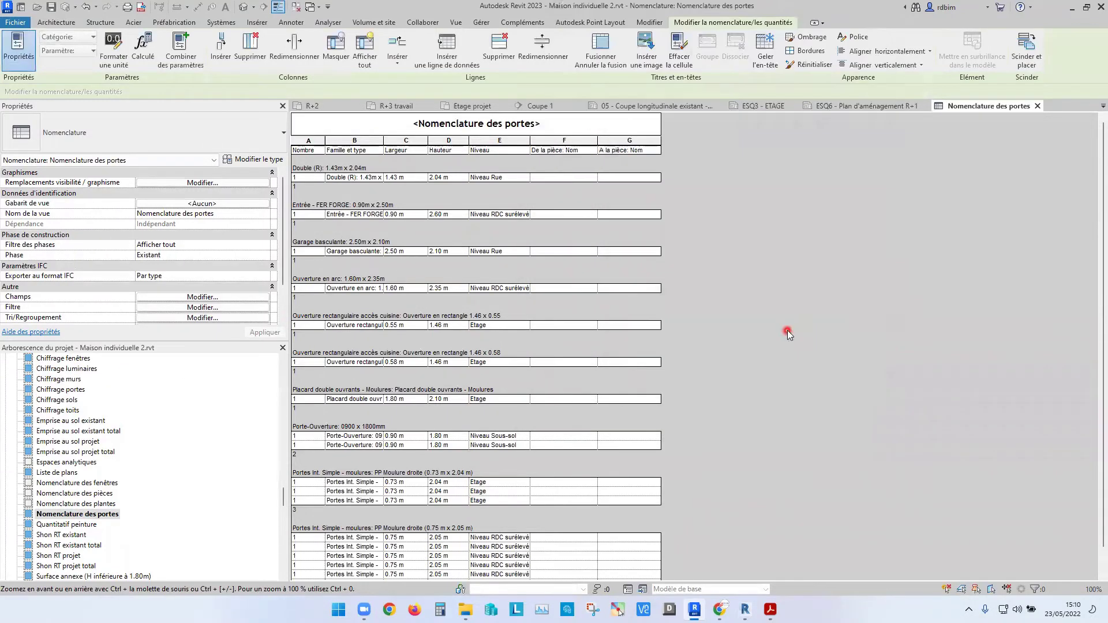
pyautogui.click(1041, 106)
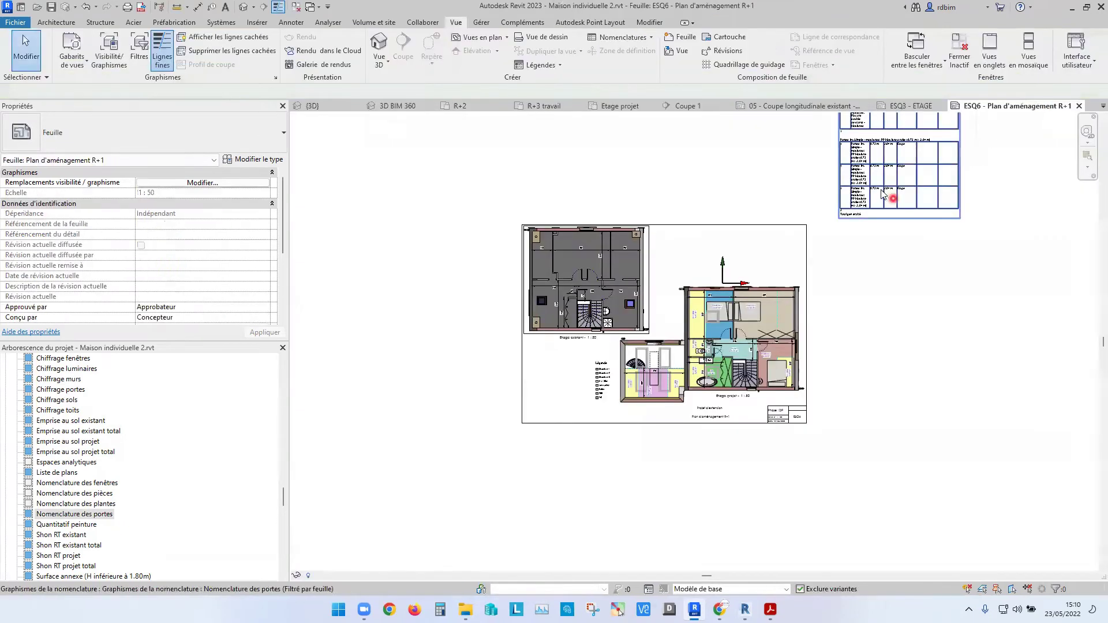
# Widen the Famille et type column of the placed door schedule so each entry fits on one line
pyautogui.click(898, 173)
pyautogui.scroll(-1, 897, 238)
pyautogui.moveTo(896, 238); pyautogui.dragTo(810, 309, button='middle')
pyautogui.moveTo(811, 306); pyautogui.dragTo(801, 368)
pyautogui.moveTo(801, 368); pyautogui.dragTo(754, 302, button='middle')
pyautogui.moveTo(735, 186); pyautogui.dragTo(882, 186)
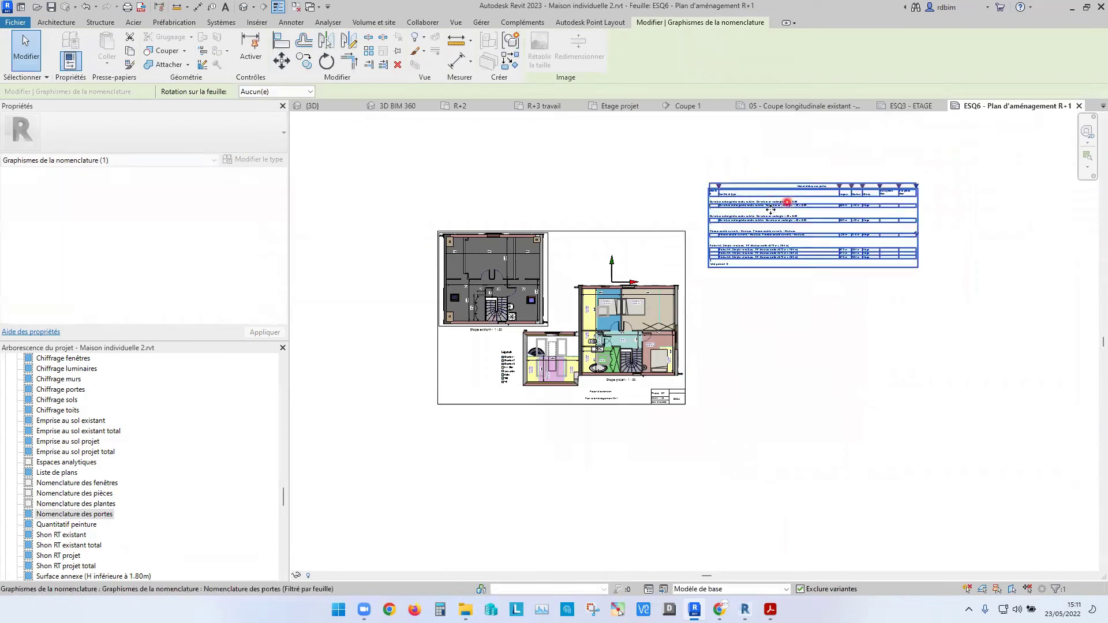
# Move the door schedule next to the sheet's upper-right corner and check its filtered rows
pyautogui.scroll(3, 766, 209)
pyautogui.moveTo(747, 249); pyautogui.dragTo(723, 317)
pyautogui.scroll(5, 723, 317)
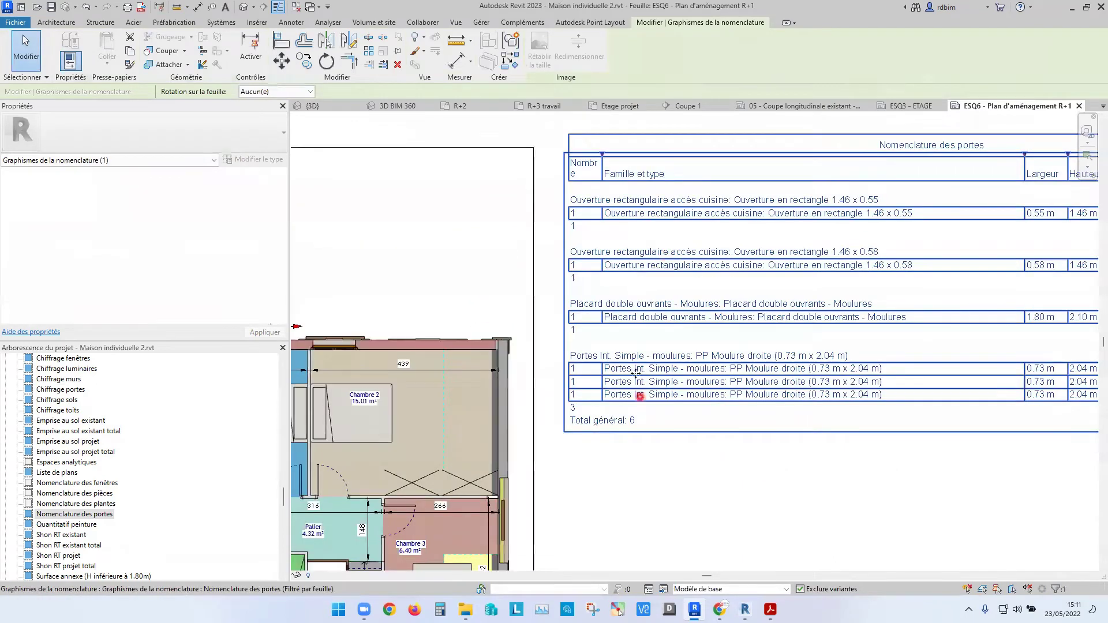
pyautogui.scroll(-3, 637, 349)
pyautogui.click(712, 140)
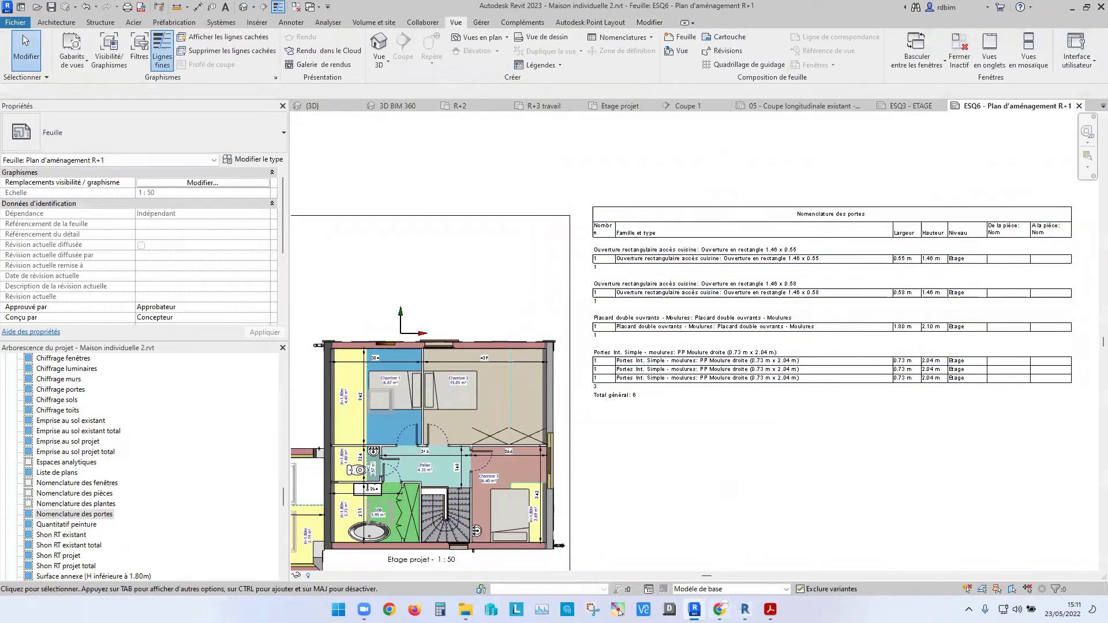
# Switch to the Autodesk help in Chrome and read the Revit 2023 page Orientation du libellé de courbe
pyautogui.moveTo(720, 610)
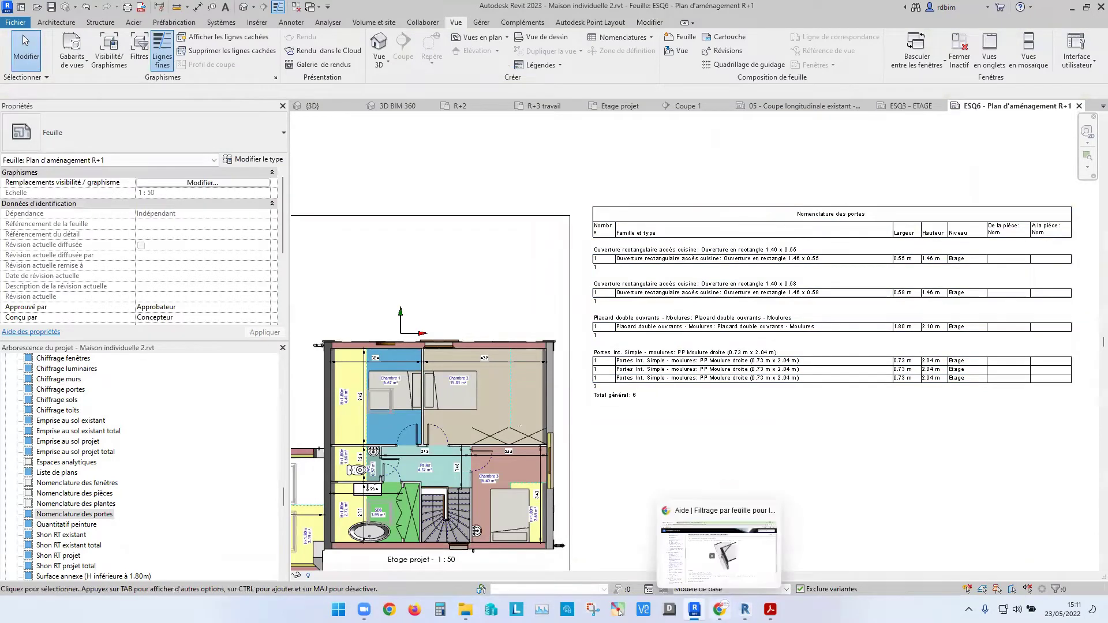
pyautogui.click(745, 573)
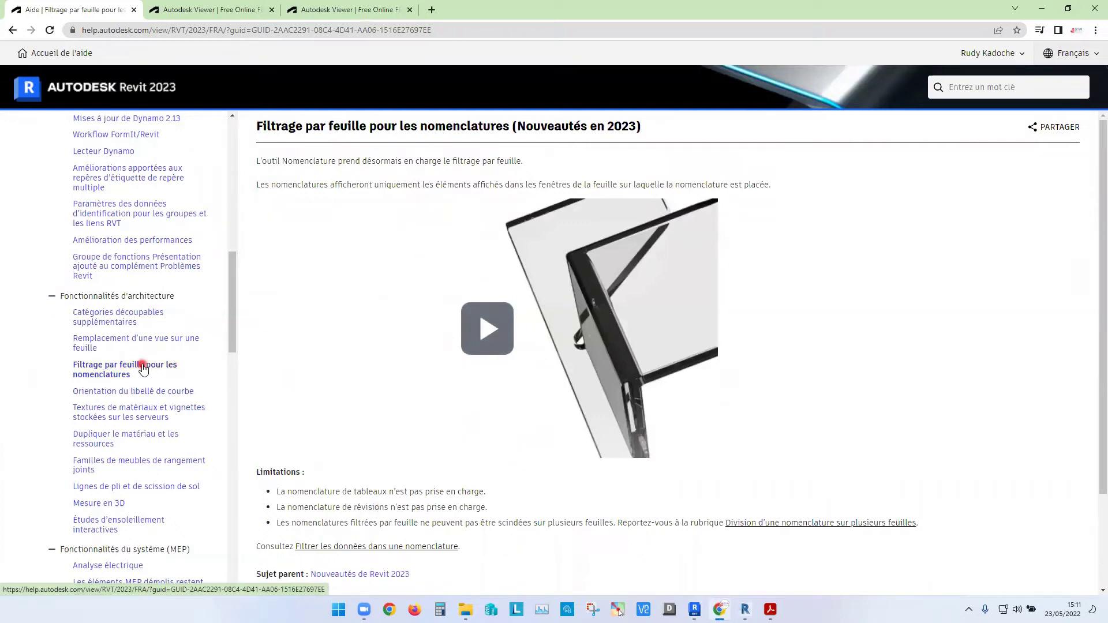
pyautogui.click(153, 391)
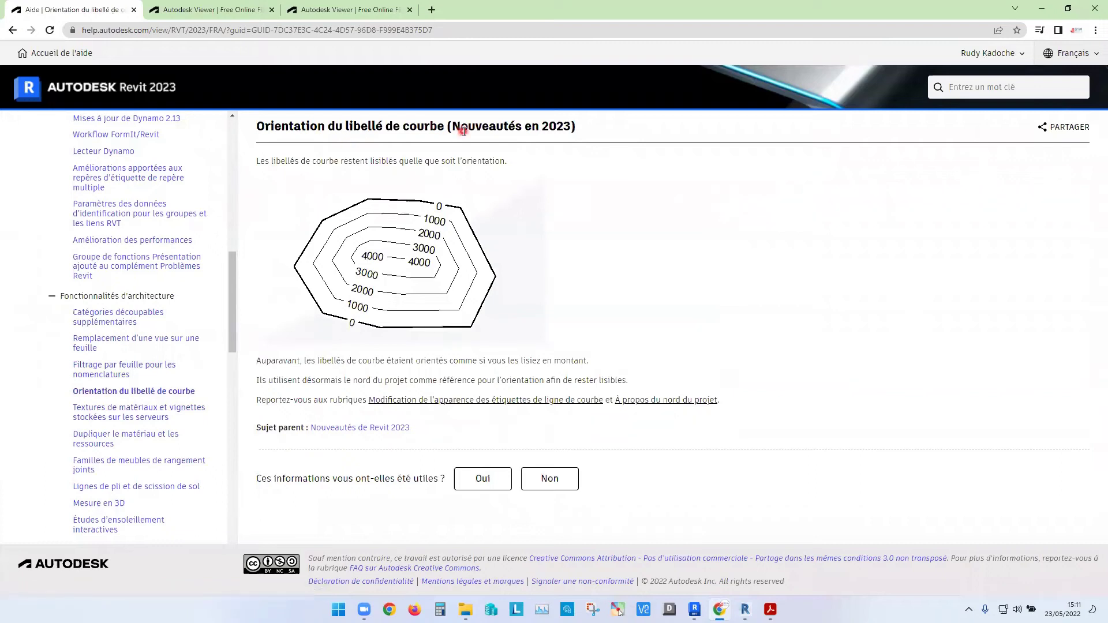
pyautogui.moveTo(413, 160)
pyautogui.mouseDown()
pyautogui.moveTo(360, 158)
pyautogui.moveTo(395, 158)
pyautogui.mouseUp()
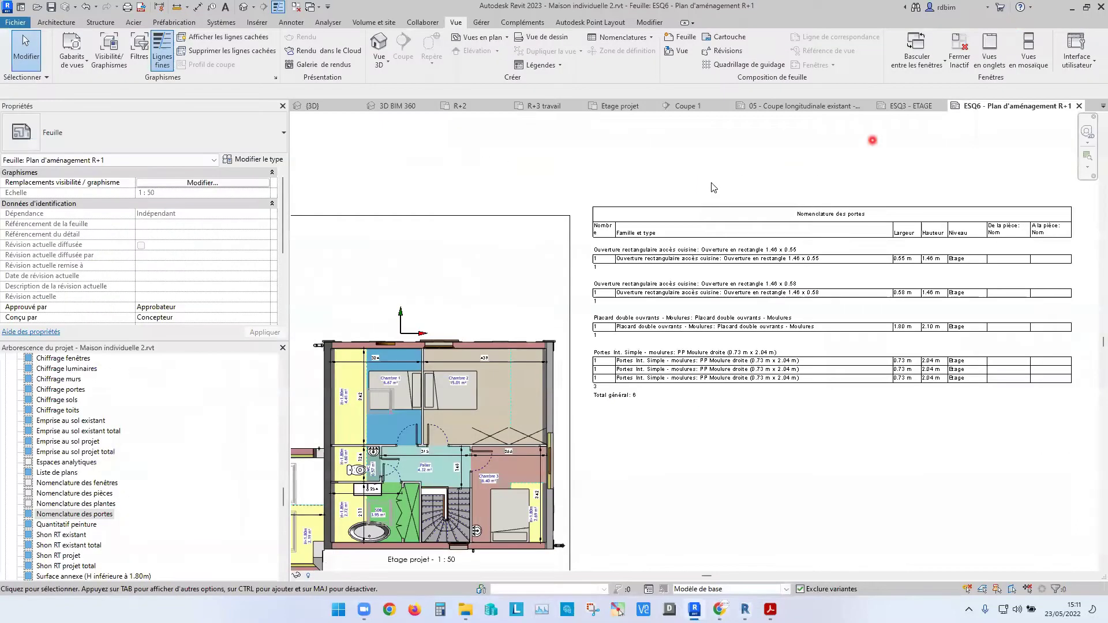
# Return to Revit and look through the open project views, stopping at the 3D view of Industriel.rvt
pyautogui.click(1042, 8)
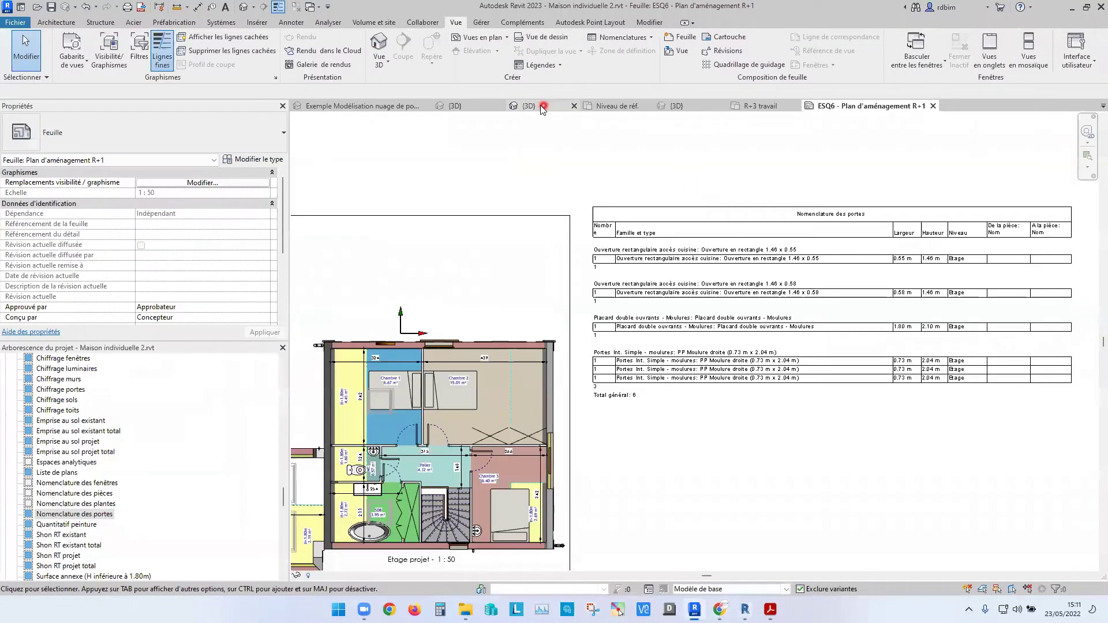
pyautogui.click(543, 106)
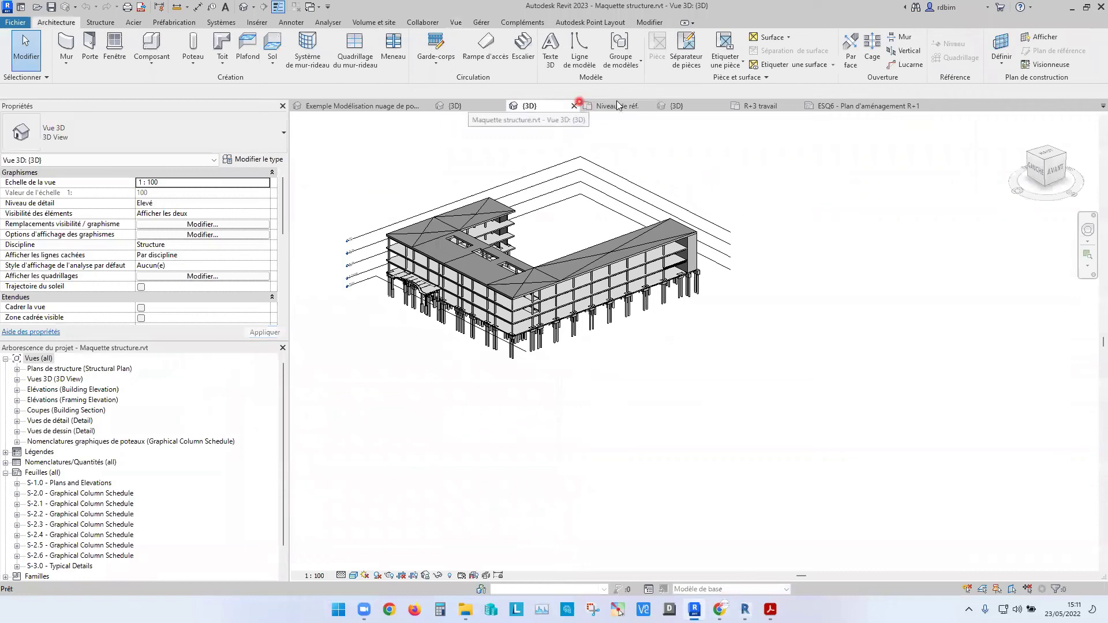
pyautogui.click(611, 106)
pyautogui.click(693, 107)
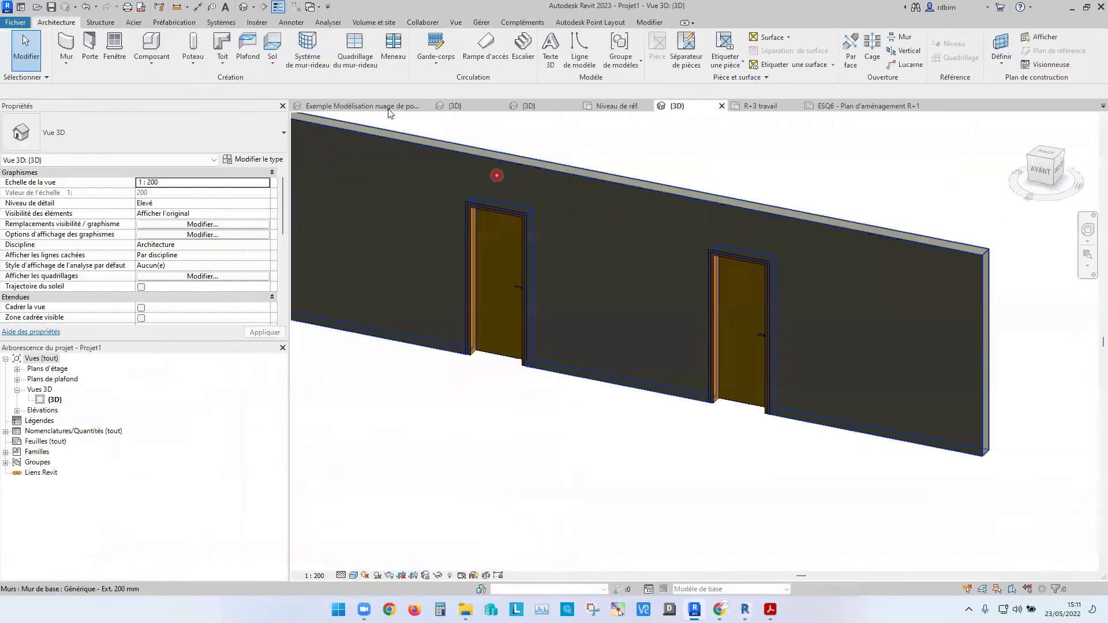
pyautogui.click(366, 107)
pyautogui.click(413, 106)
pyautogui.click(662, 191)
pyautogui.click(468, 106)
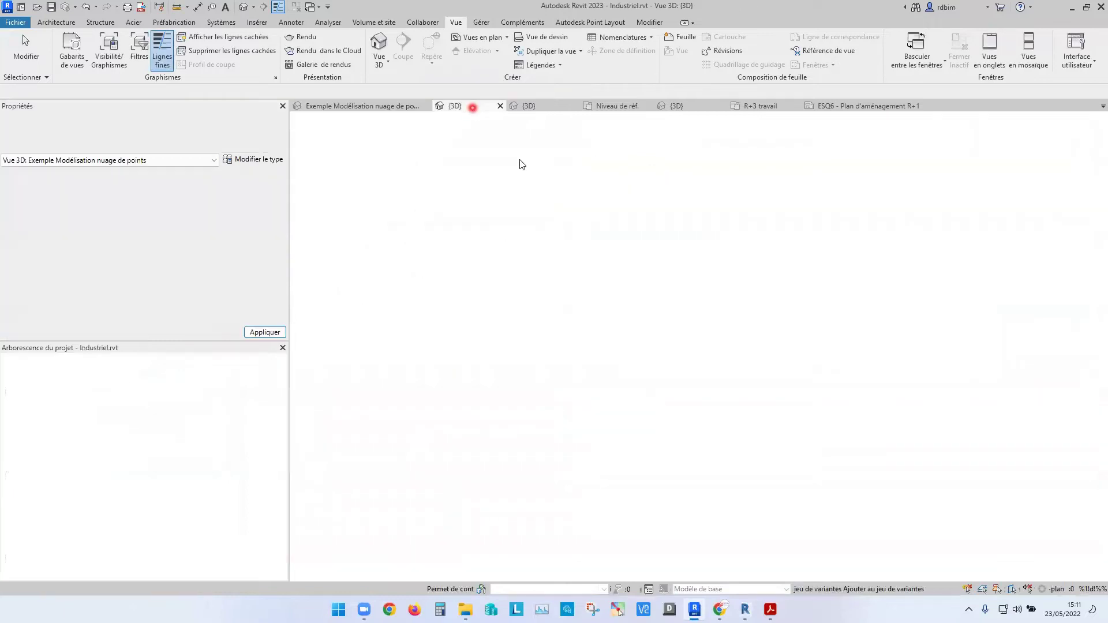
pyautogui.click(642, 152)
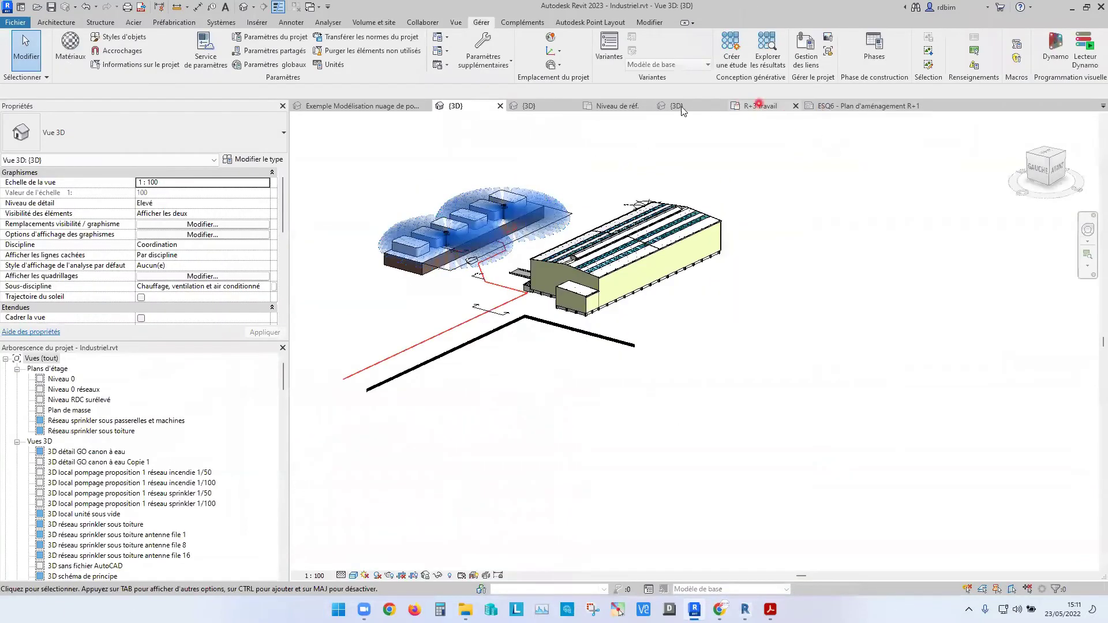
# Look through the open 3D views and recent files, and bring up the R+3 travail plan of Projet tertiaire.rvt
pyautogui.click(678, 106)
pyautogui.click(710, 189)
pyautogui.click(572, 107)
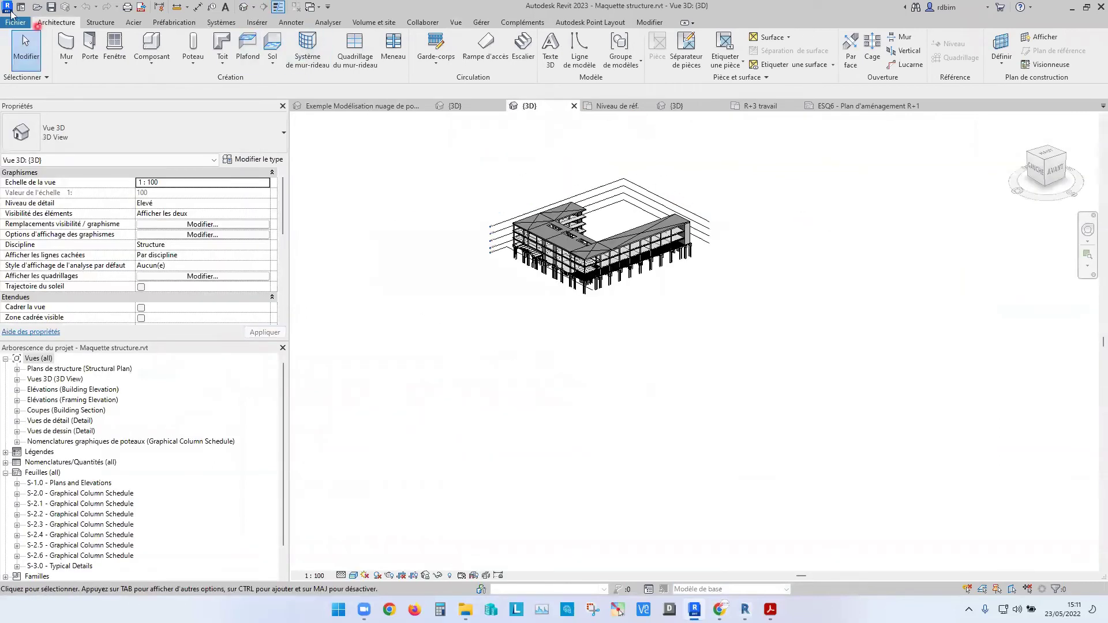
pyautogui.click(21, 6)
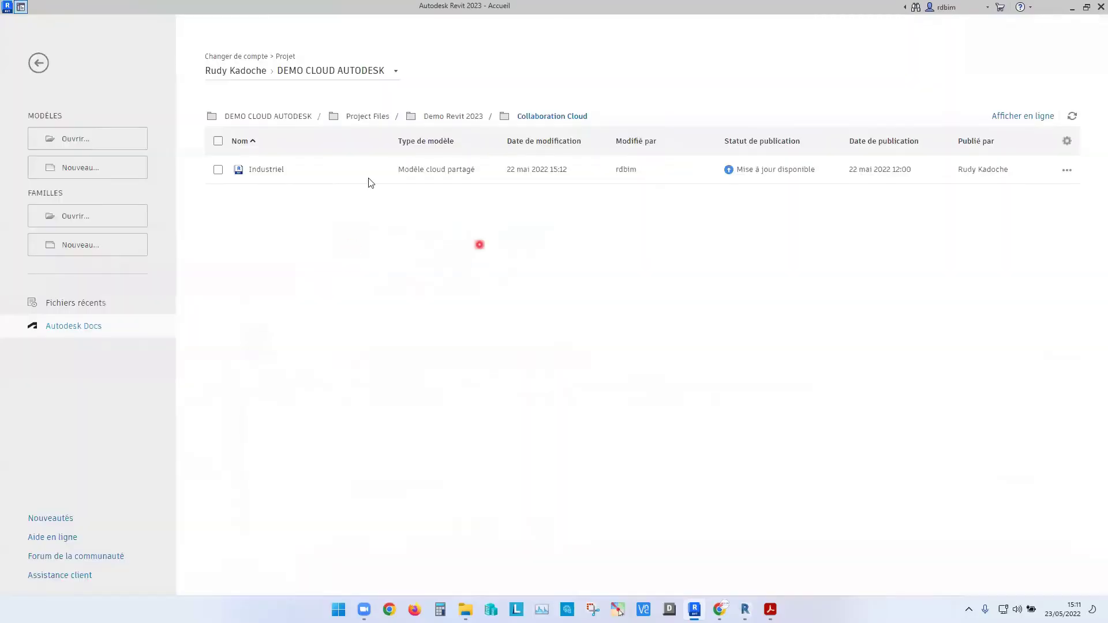
pyautogui.click(87, 305)
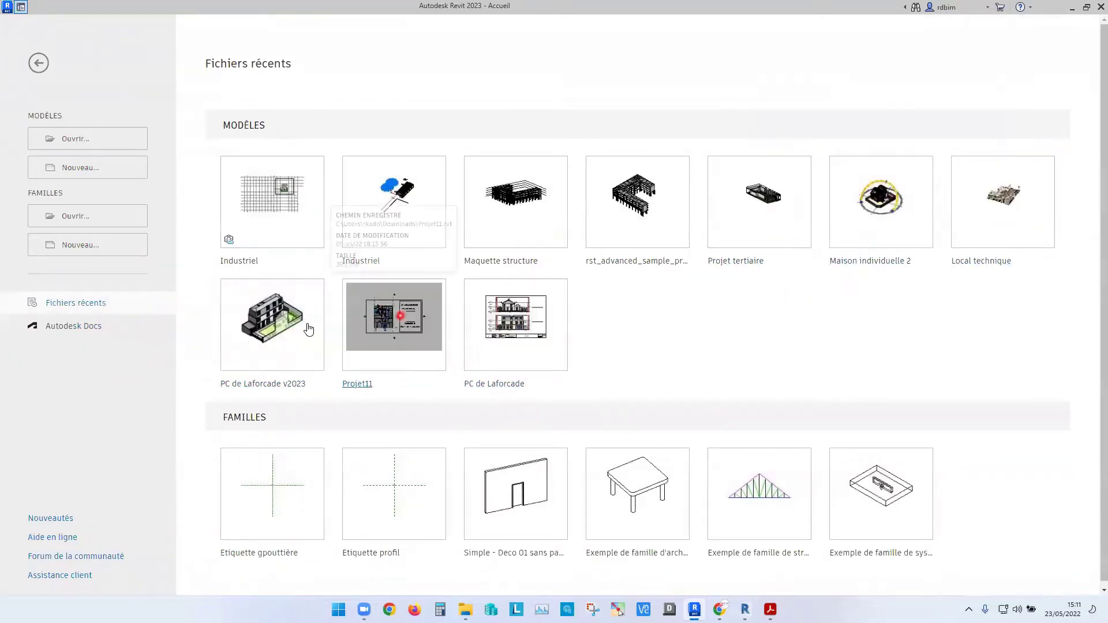
pyautogui.click(769, 214)
pyautogui.click(623, 322)
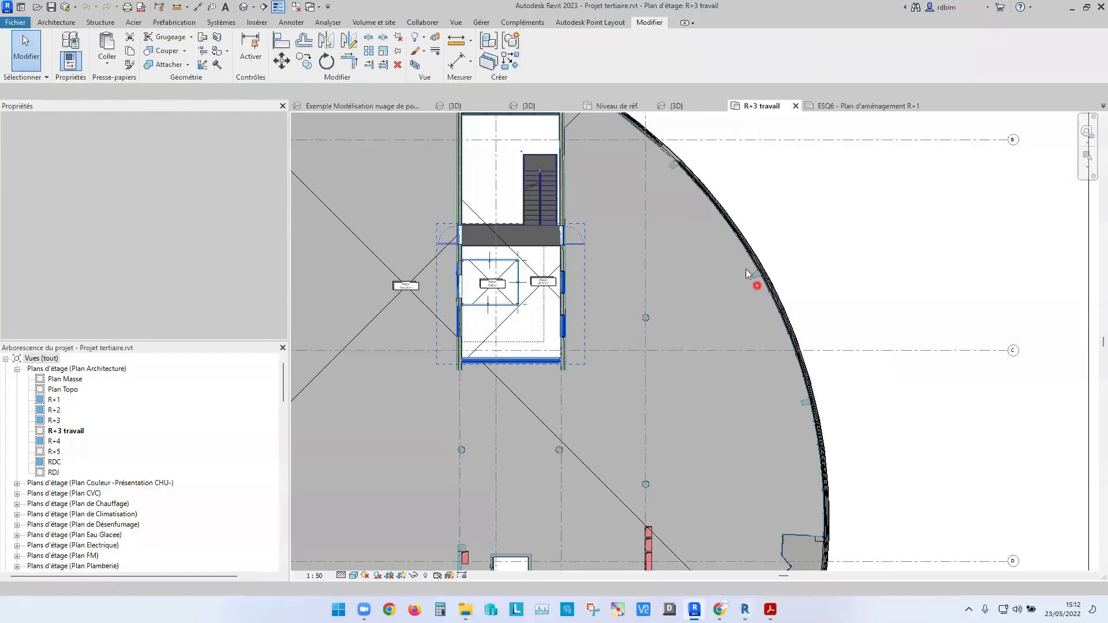
# Open the Plan Masse floor plan and show the terrain's contour lines near grids F to H
pyautogui.click(665, 195)
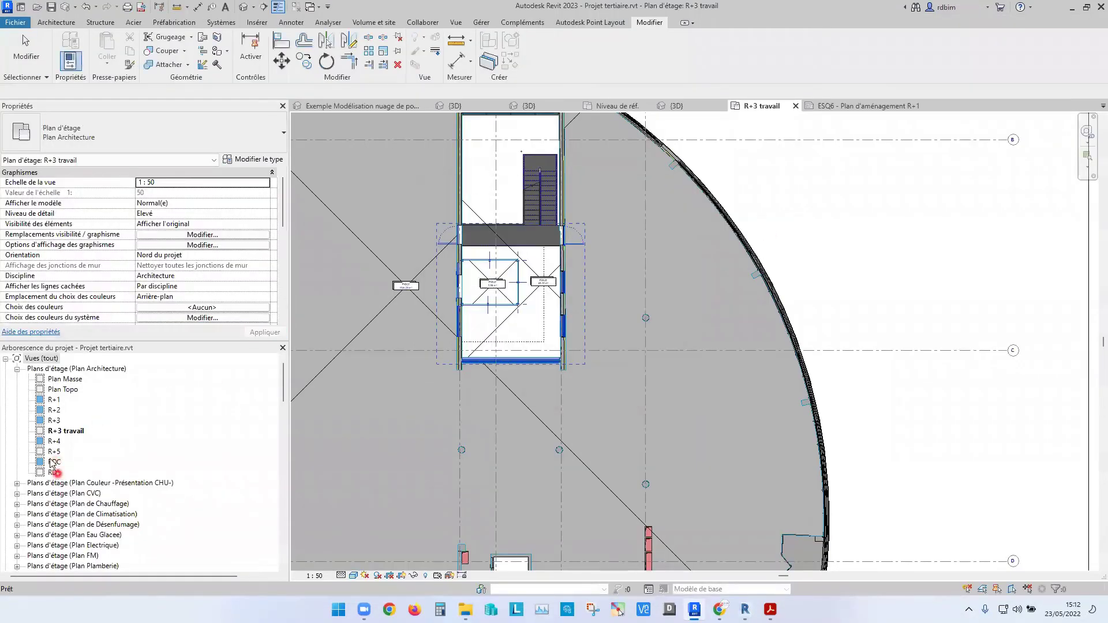
pyautogui.doubleClick(70, 381)
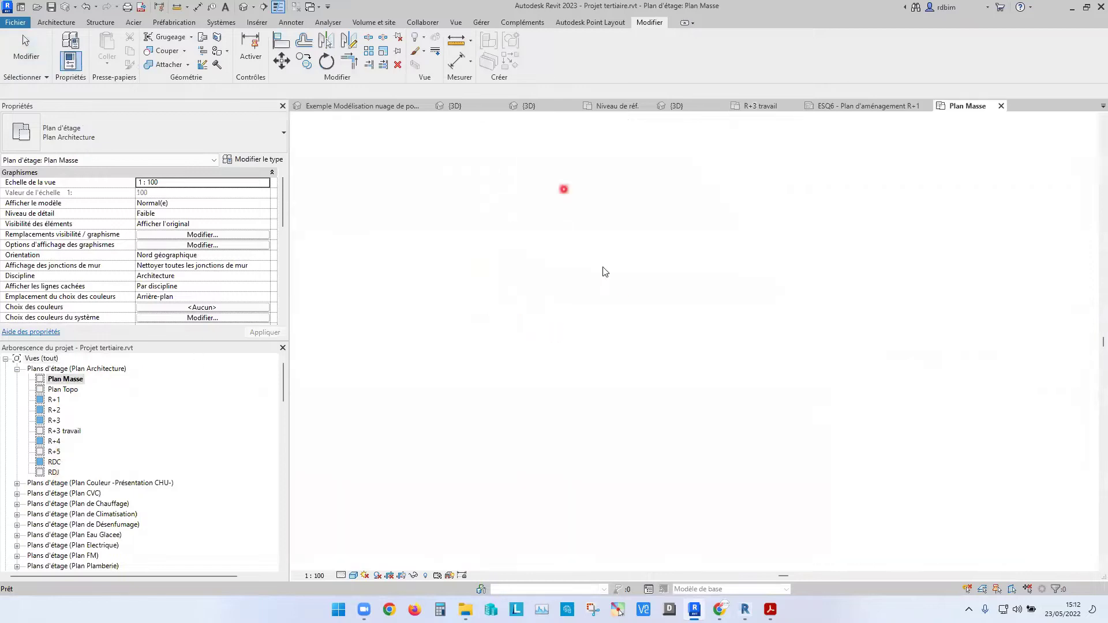
pyautogui.scroll(5, 726, 269)
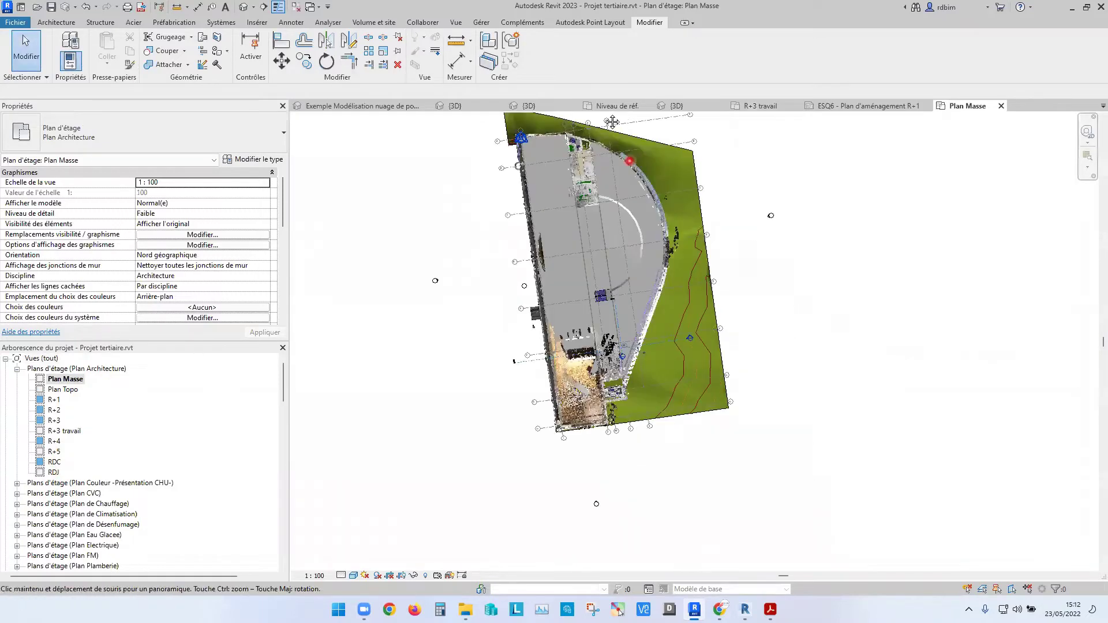
pyautogui.scroll(3, 649, 325)
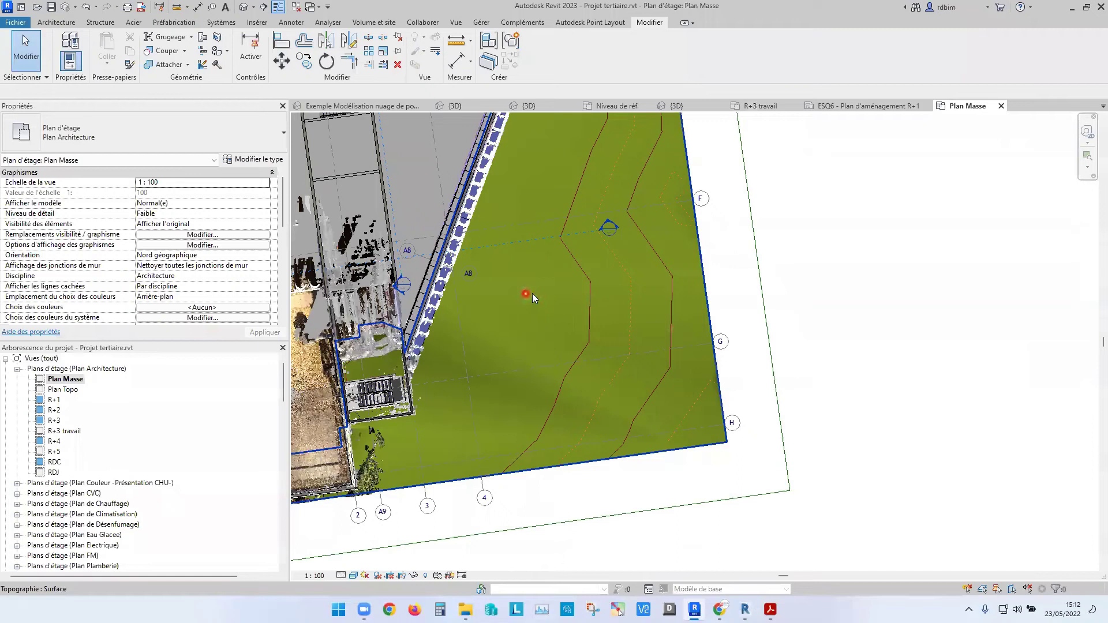
pyautogui.scroll(-1, 644, 300)
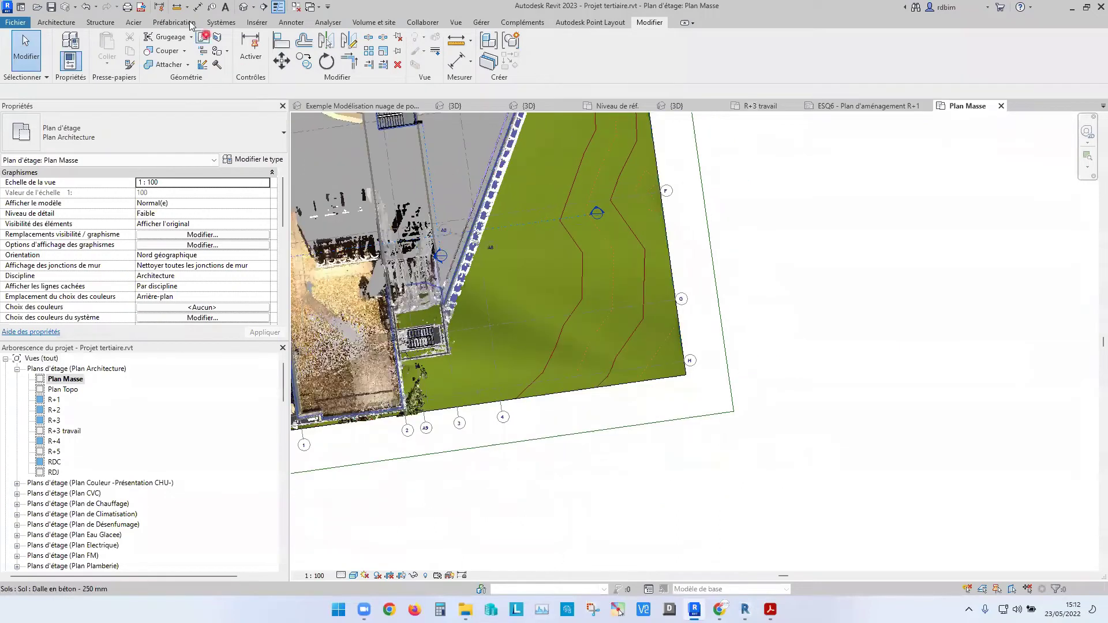
# Label the terrain's contour lines by drawing an Altitudes sur courbes line diagonally across them between grids G and H
pyautogui.click(296, 23)
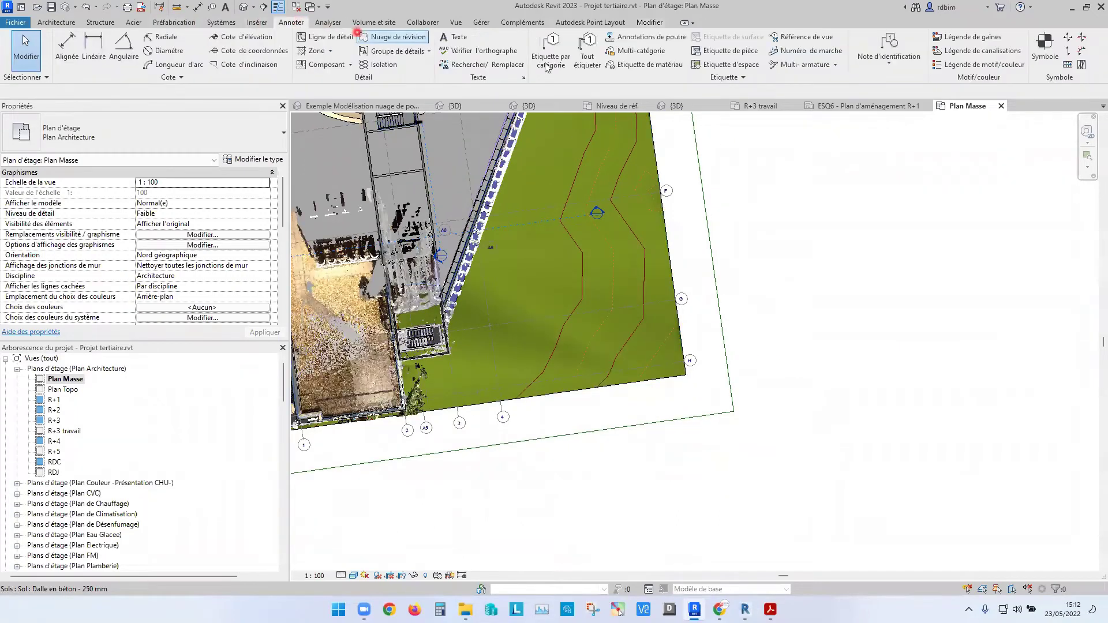
pyautogui.click(631, 51)
pyautogui.click(763, 73)
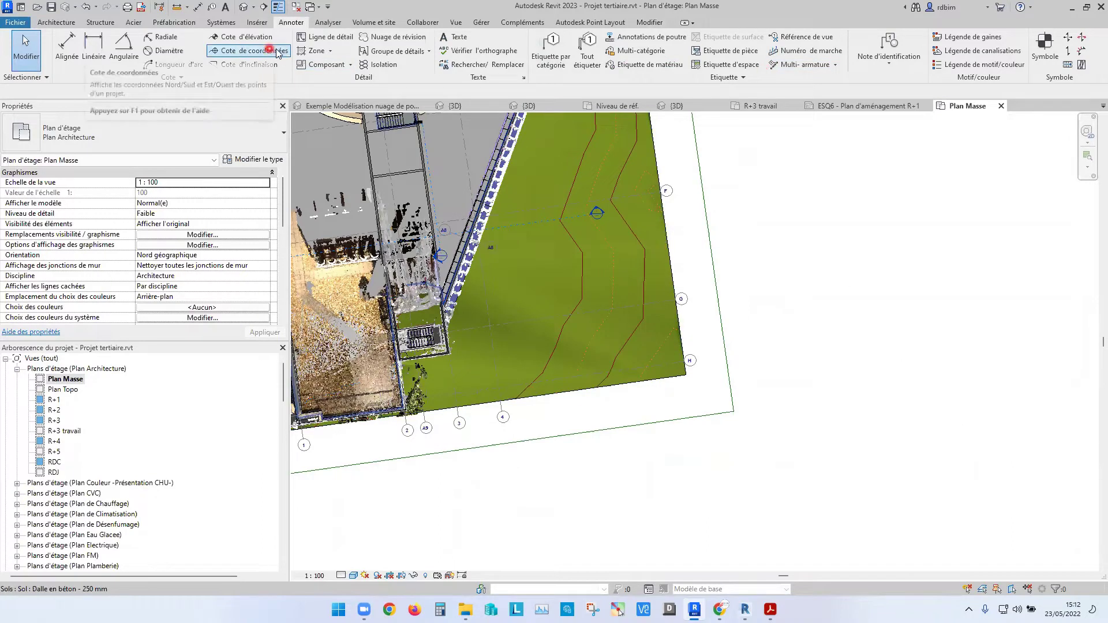
pyautogui.click(373, 24)
pyautogui.click(740, 50)
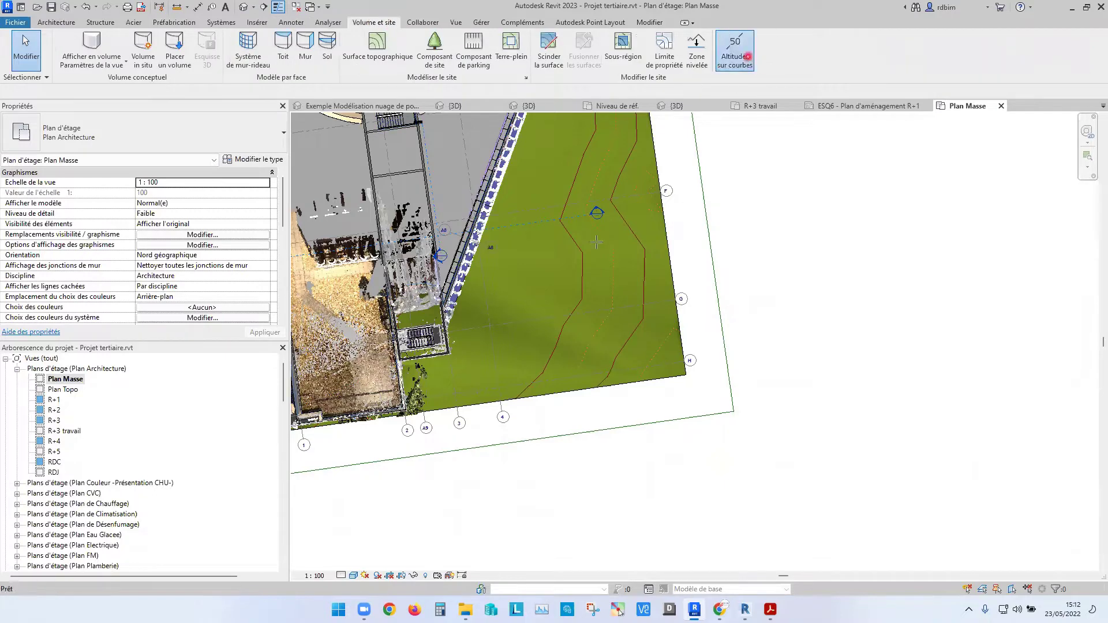
pyautogui.click(523, 272)
pyautogui.click(692, 348)
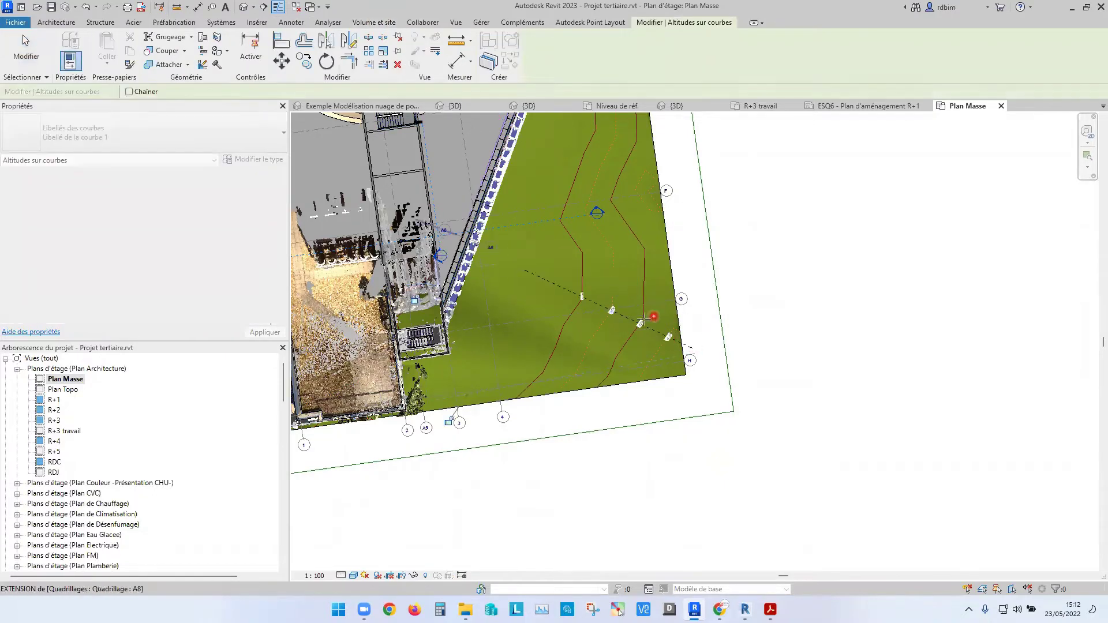
# Examine the reading direction of the new contour labels near grids G and H and leave the labelling command
pyautogui.scroll(5, 646, 322)
pyautogui.click(643, 321)
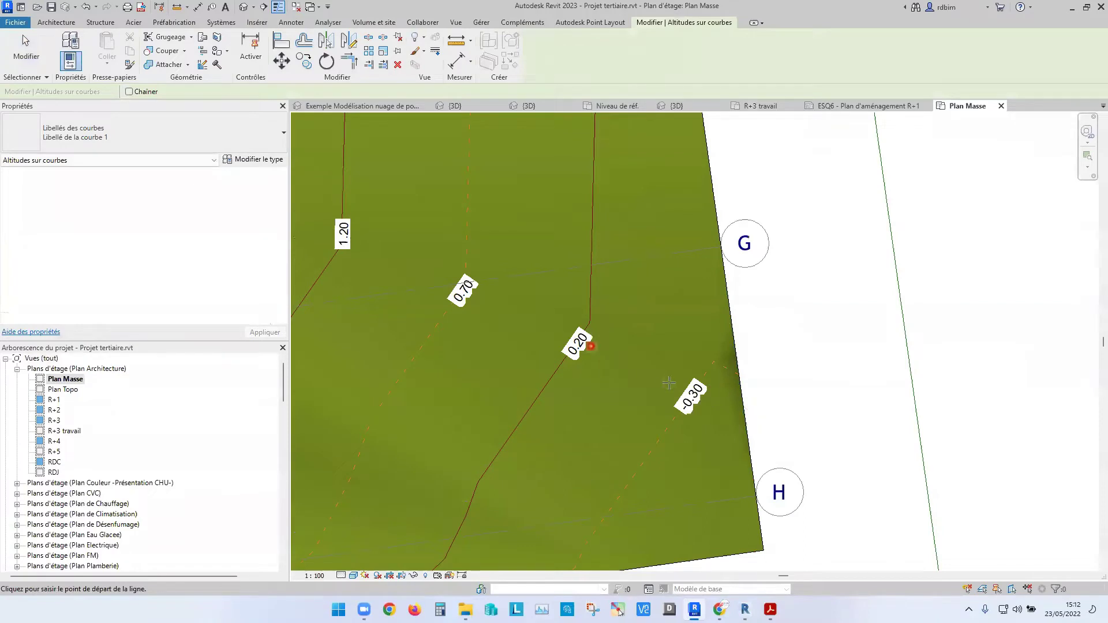
pyautogui.moveTo(669, 383); pyautogui.dragTo(565, 332, button='middle')
pyautogui.scroll(-1, 556, 329)
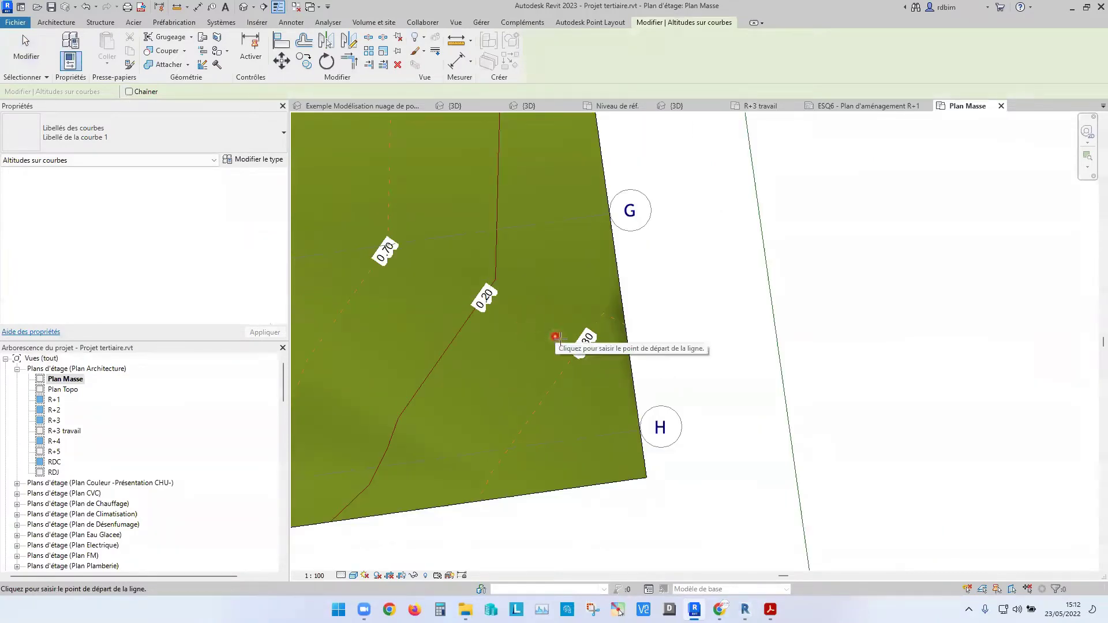
pyautogui.scroll(-5, 574, 339)
pyautogui.press('Escape')
pyautogui.press('Escape')
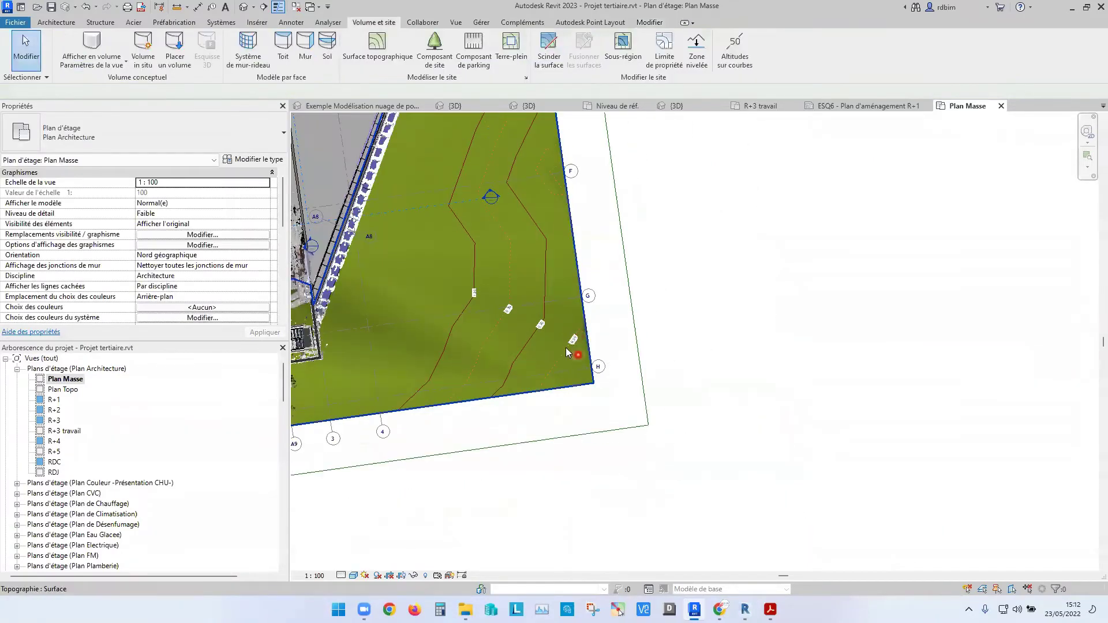
pyautogui.scroll(3, 566, 348)
pyautogui.scroll(-2, 518, 326)
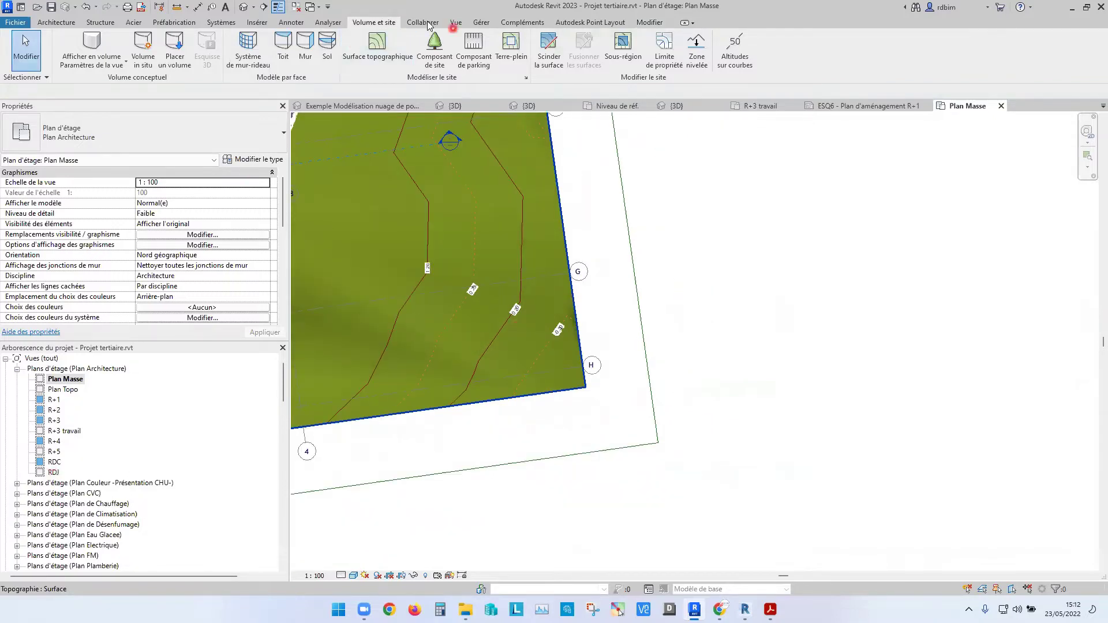
# Open the default 3D view of the project and look at the sloping terrain beside the building
pyautogui.click(456, 22)
pyautogui.click(379, 47)
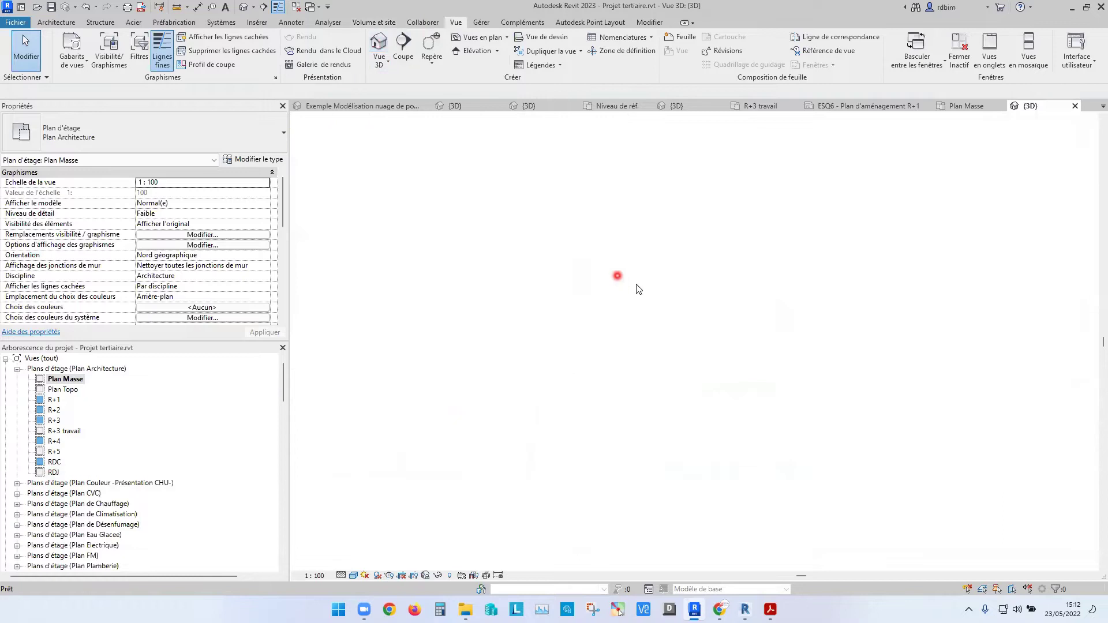
pyautogui.moveTo(715, 338); pyautogui.dragTo(780, 331, button='middle')
pyautogui.scroll(4, 780, 332)
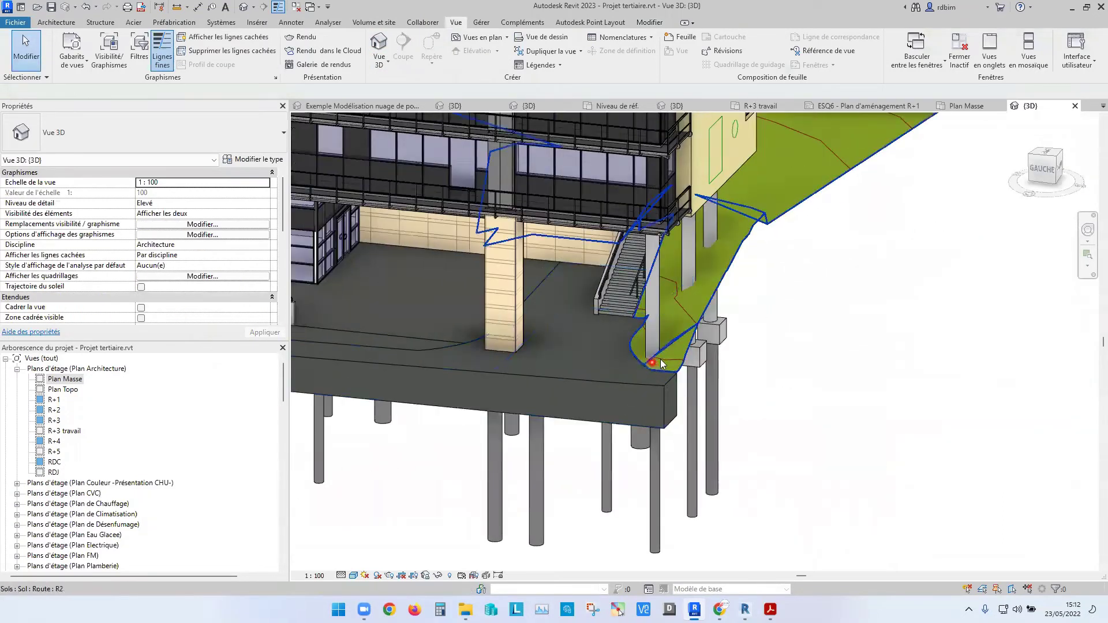
pyautogui.scroll(3, 663, 365)
pyautogui.moveTo(819, 161); pyautogui.dragTo(699, 267, button='middle')
pyautogui.scroll(-2, 695, 270)
pyautogui.scroll(-3, 696, 272)
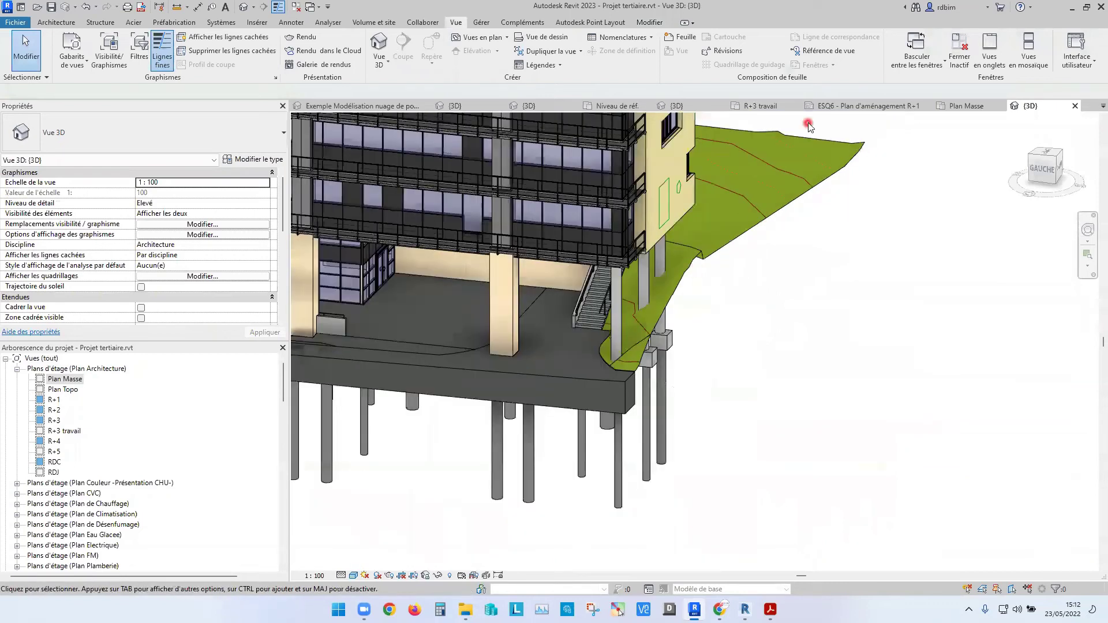
# Switch to the Autodesk help in Chrome, reread the contour label sentence and open Textures de matériaux et vignettes stockées sur les serveurs
pyautogui.click(720, 609)
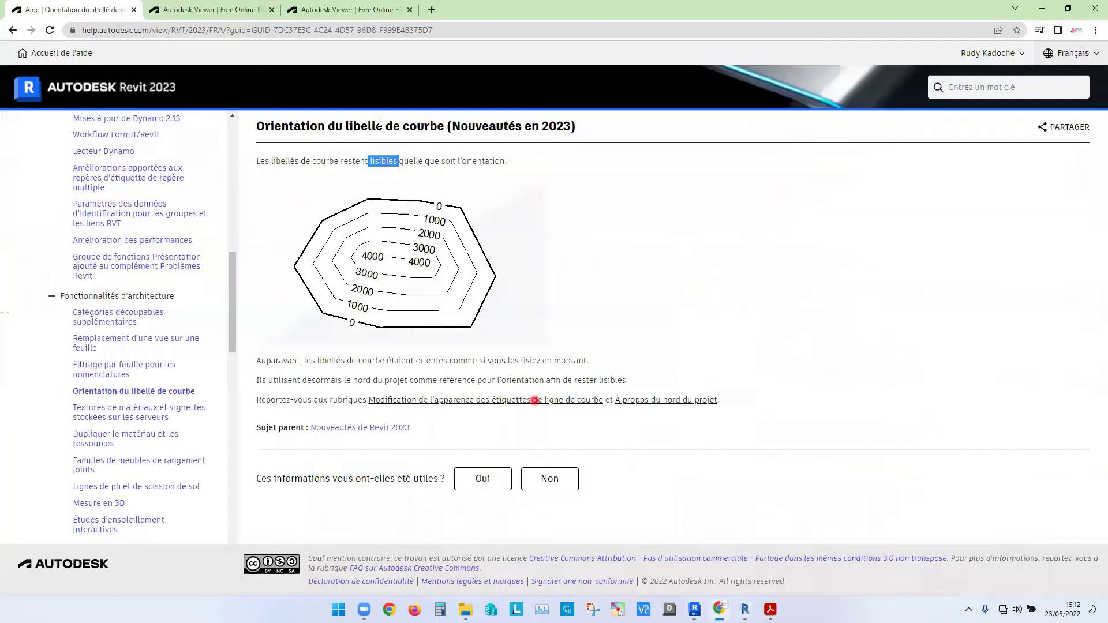
pyautogui.moveTo(424, 161); pyautogui.dragTo(339, 159)
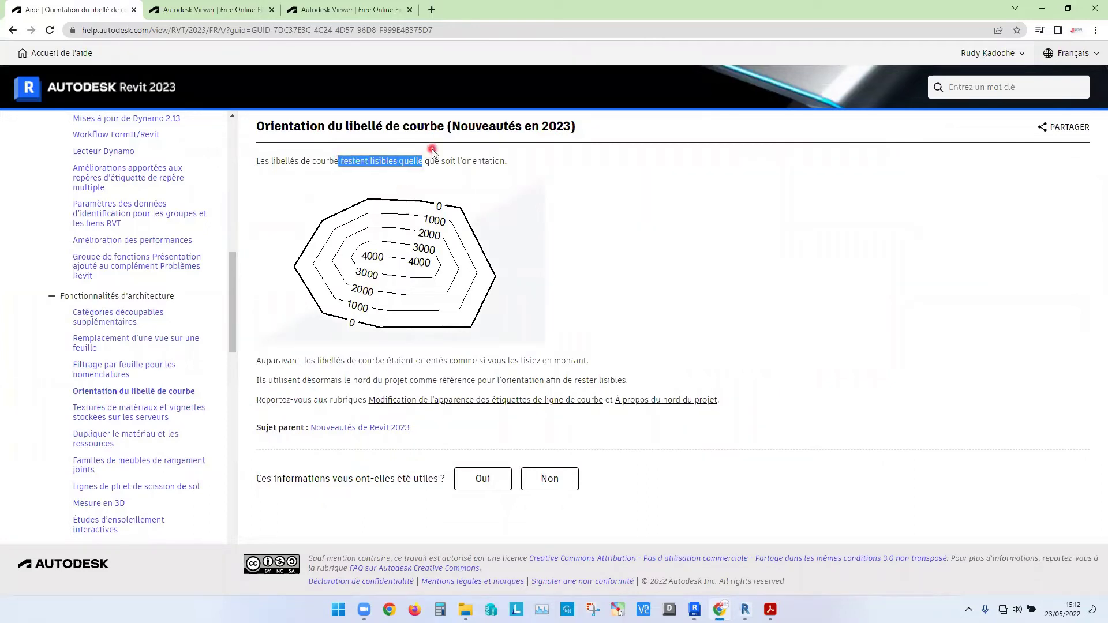
pyautogui.moveTo(510, 161); pyautogui.dragTo(248, 167)
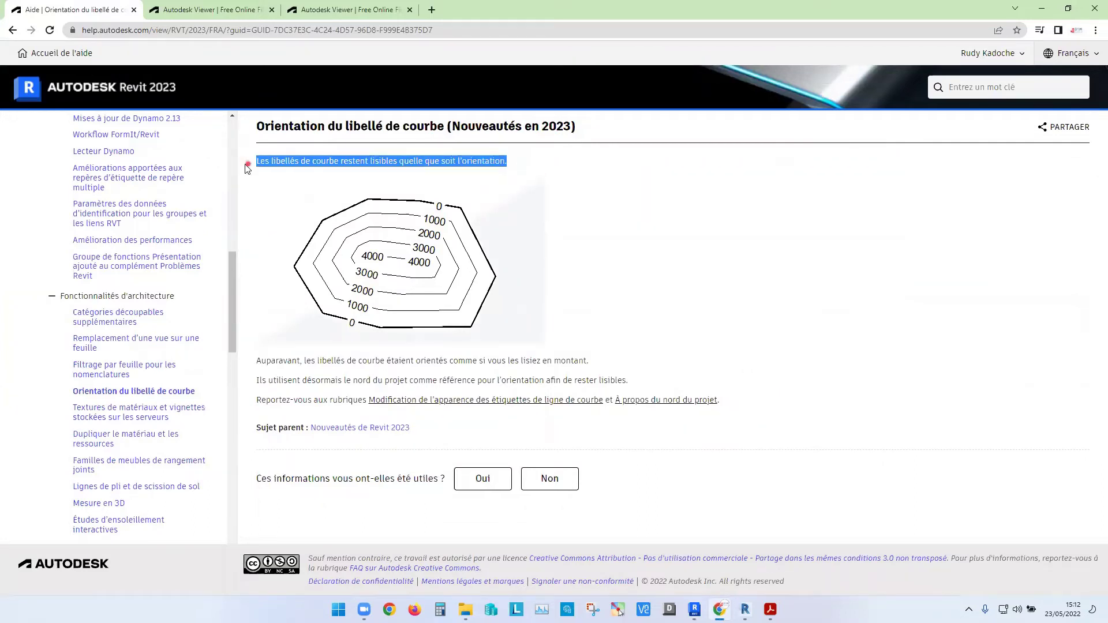
pyautogui.click(129, 417)
pyautogui.scroll(-2, 198, 396)
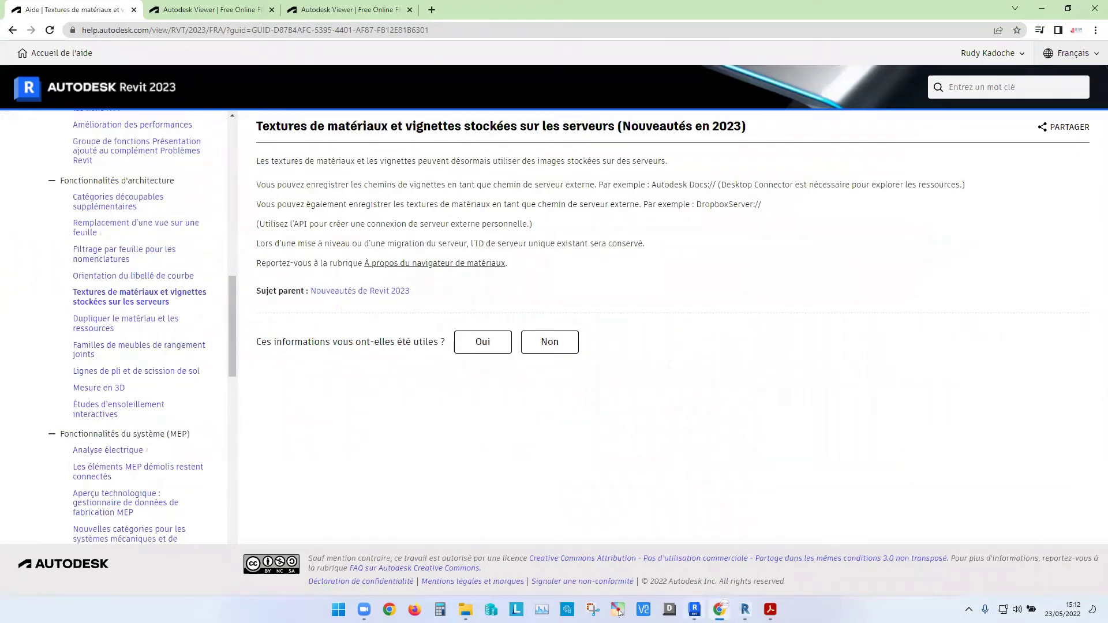
# Return to Revit, open the material browser and move its window clear of the screen's lower part
pyautogui.click(695, 610)
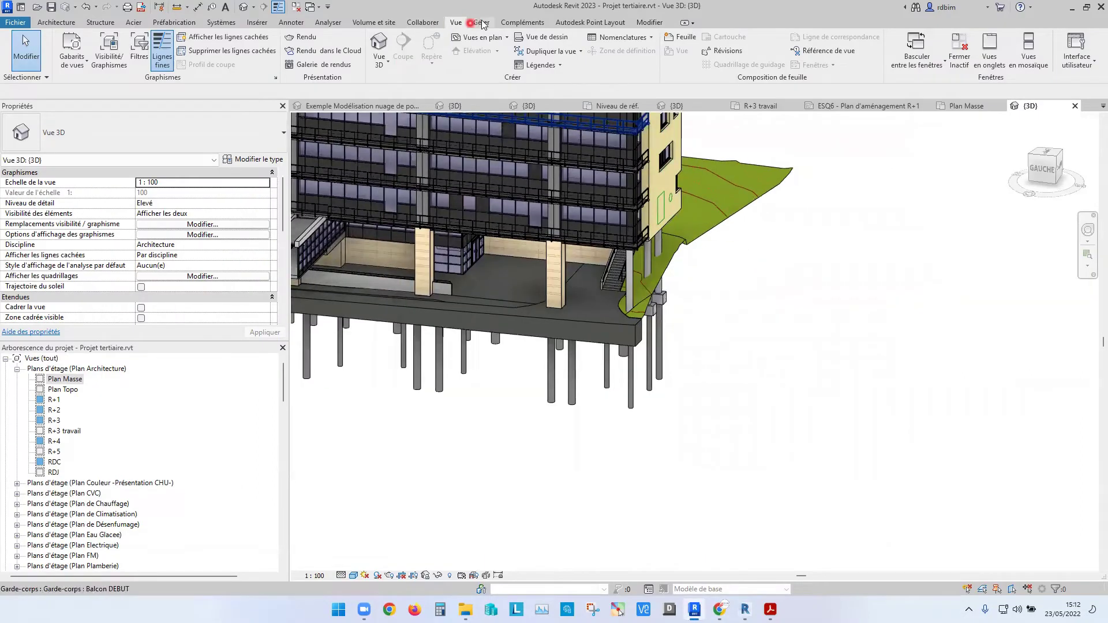
pyautogui.click(482, 23)
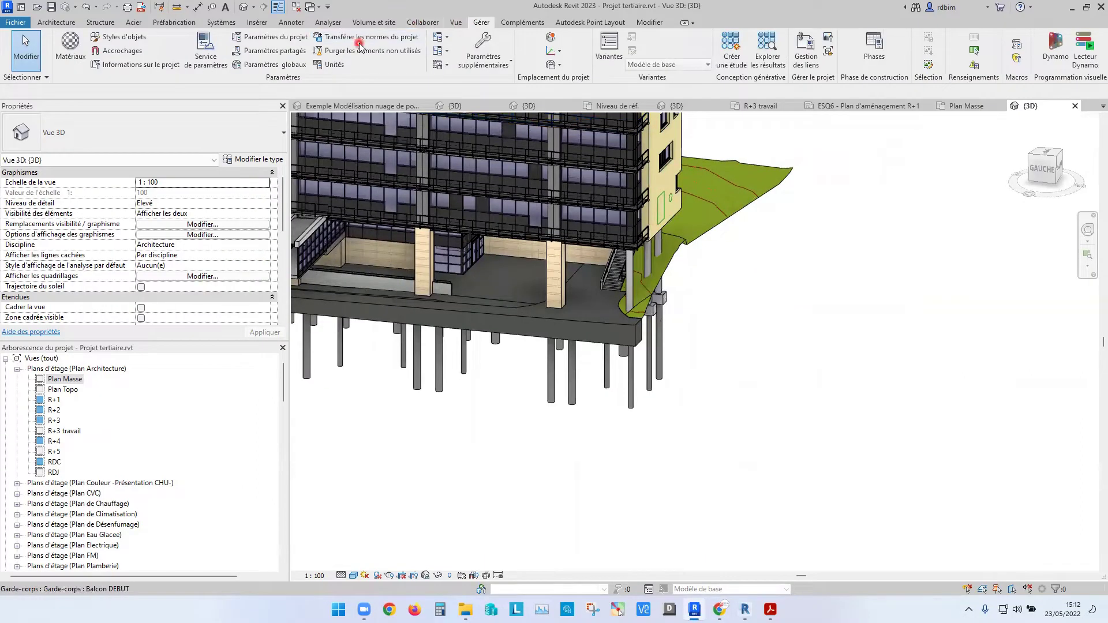
pyautogui.click(105, 59)
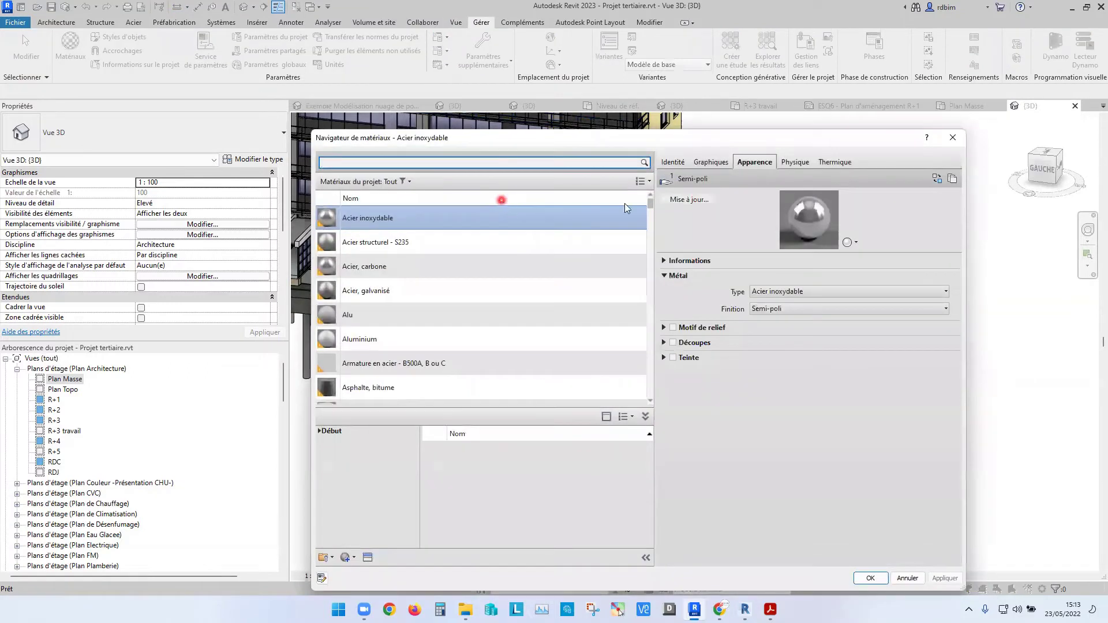
pyautogui.click(771, 165)
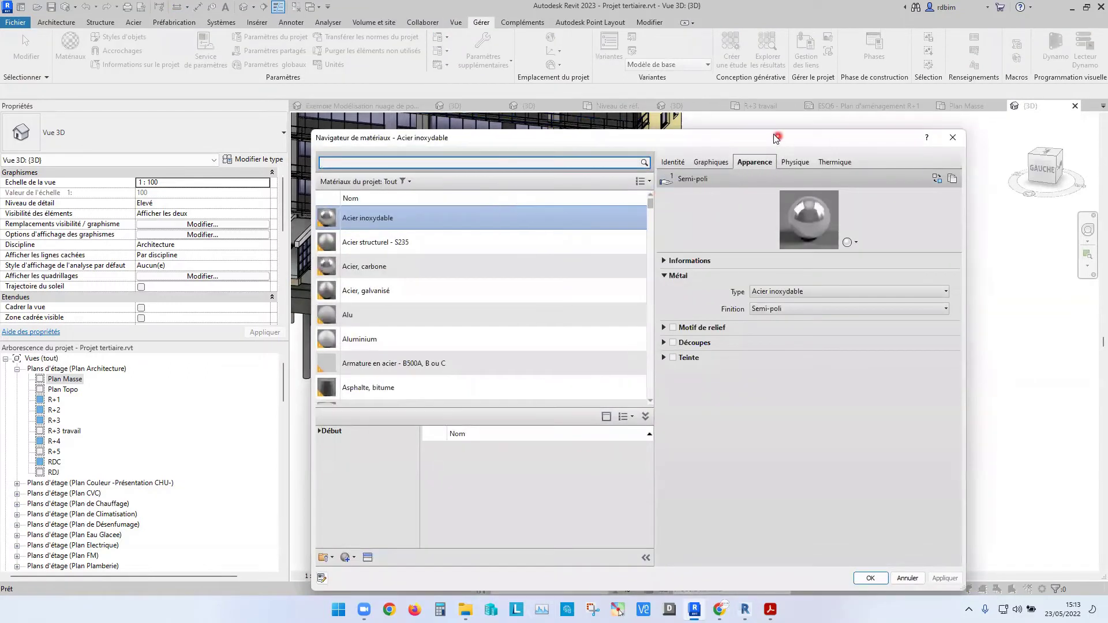
pyautogui.moveTo(776, 137); pyautogui.dragTo(554, 13)
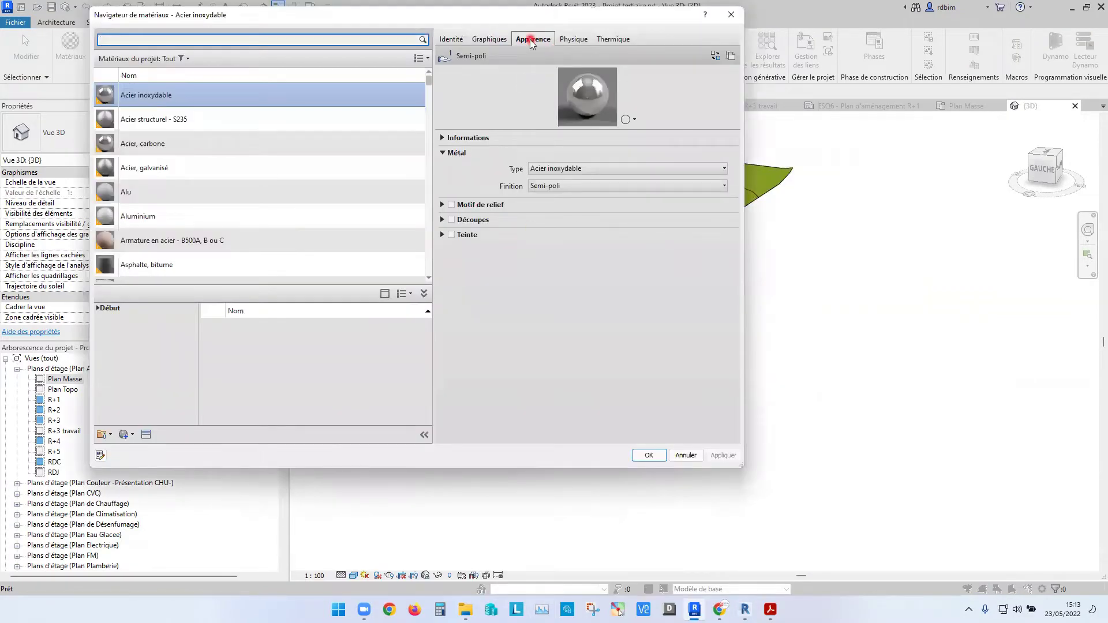
# Select the Fenêtre - Cadre material, check the locations offered for its wood image file and close the file selection without choosing
pyautogui.scroll(-5, 150, 246)
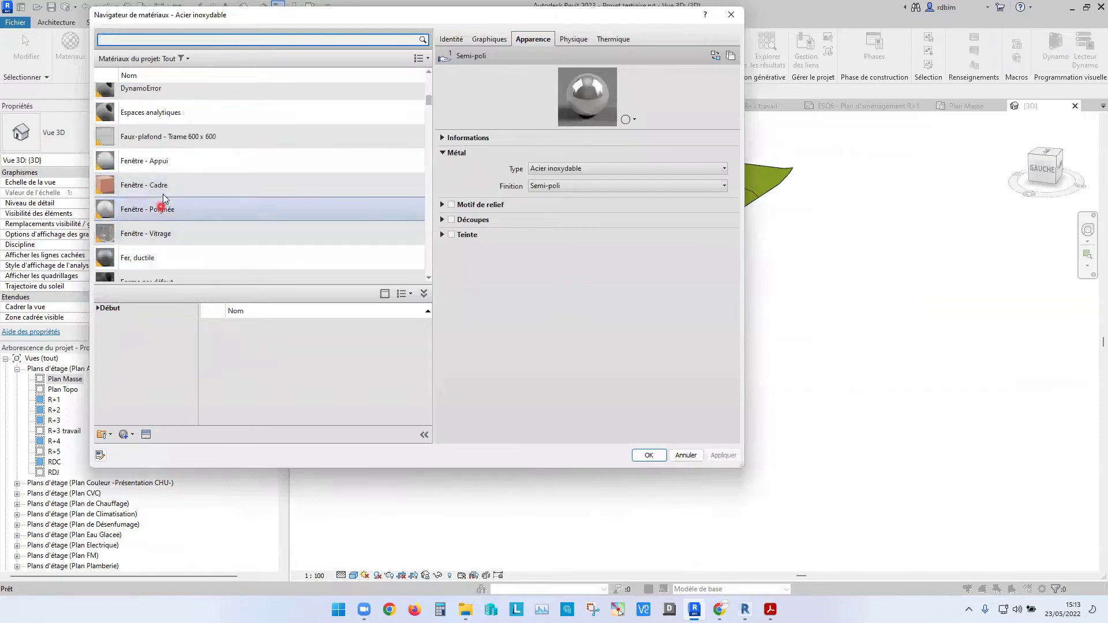
pyautogui.click(153, 185)
pyautogui.click(585, 193)
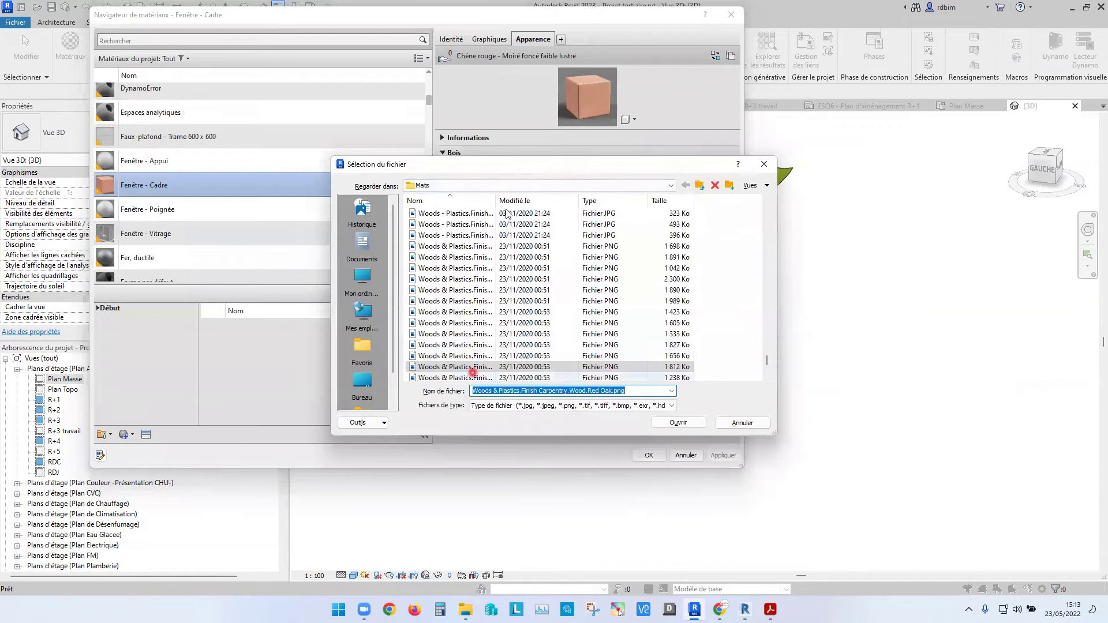
pyautogui.click(487, 186)
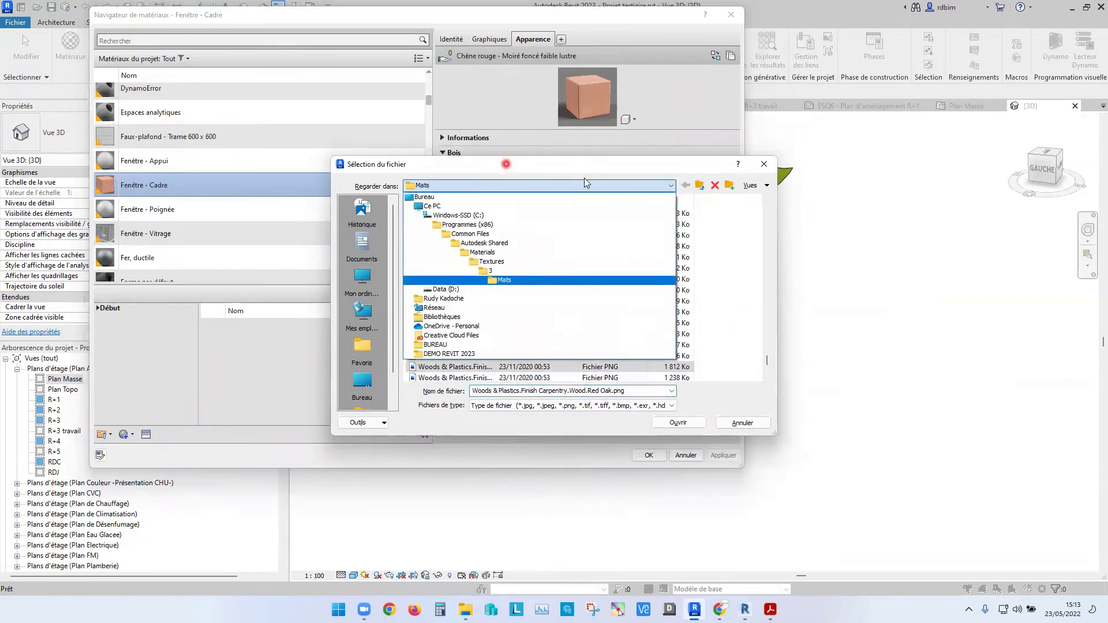
pyautogui.click(507, 167)
pyautogui.moveTo(601, 167); pyautogui.dragTo(810, 119)
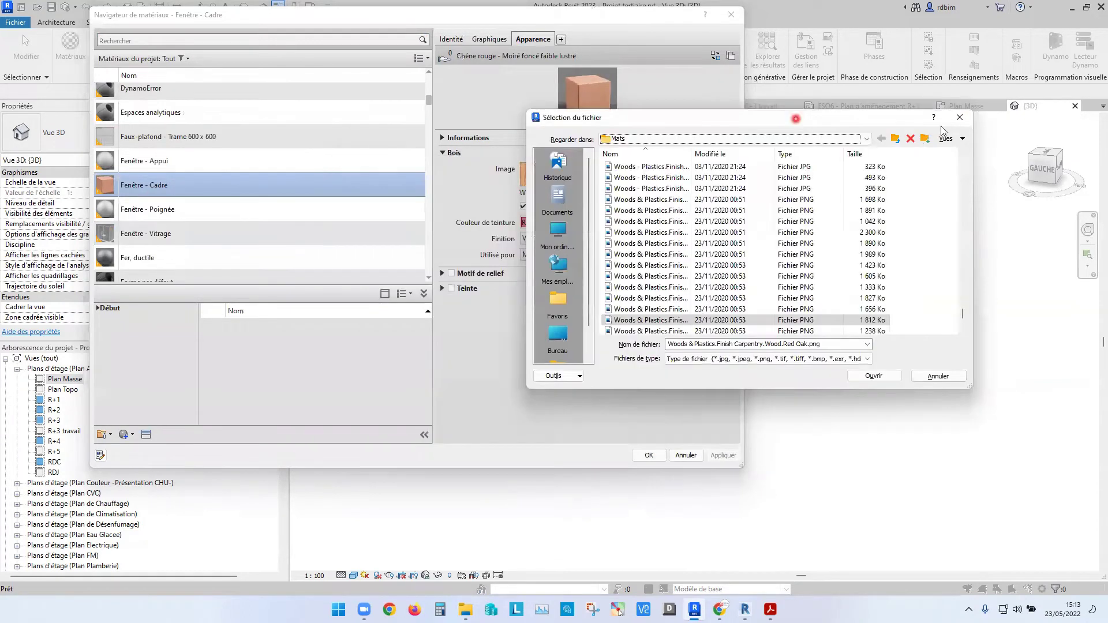
pyautogui.click(974, 116)
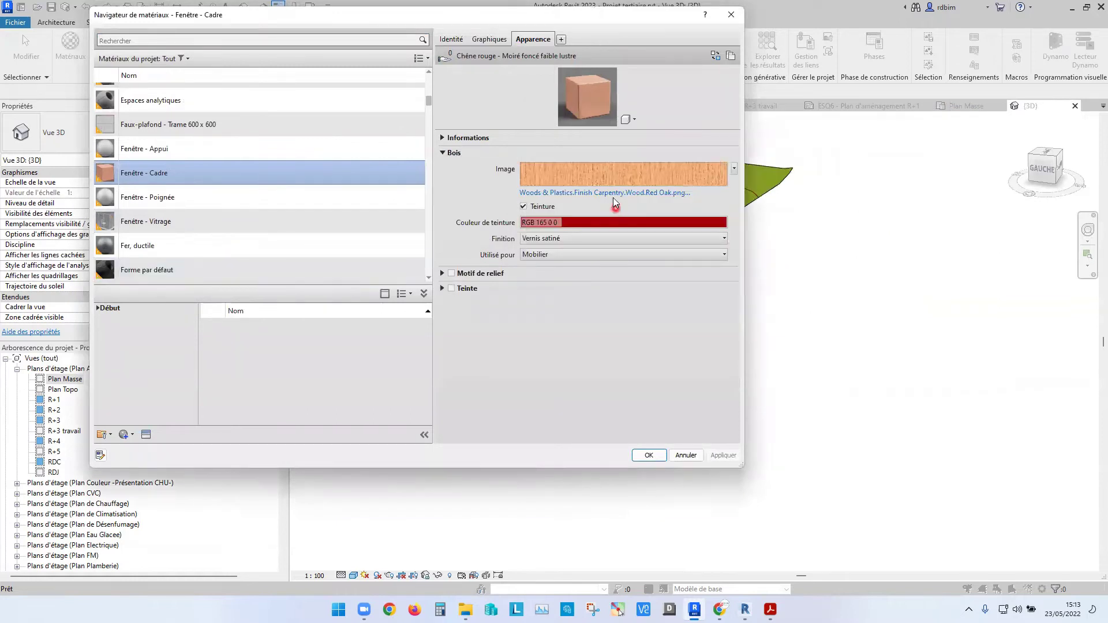
# Preview the wood image used in the appearance of the Fenêtre - Cadre material
pyautogui.click(598, 176)
pyautogui.moveTo(598, 176)
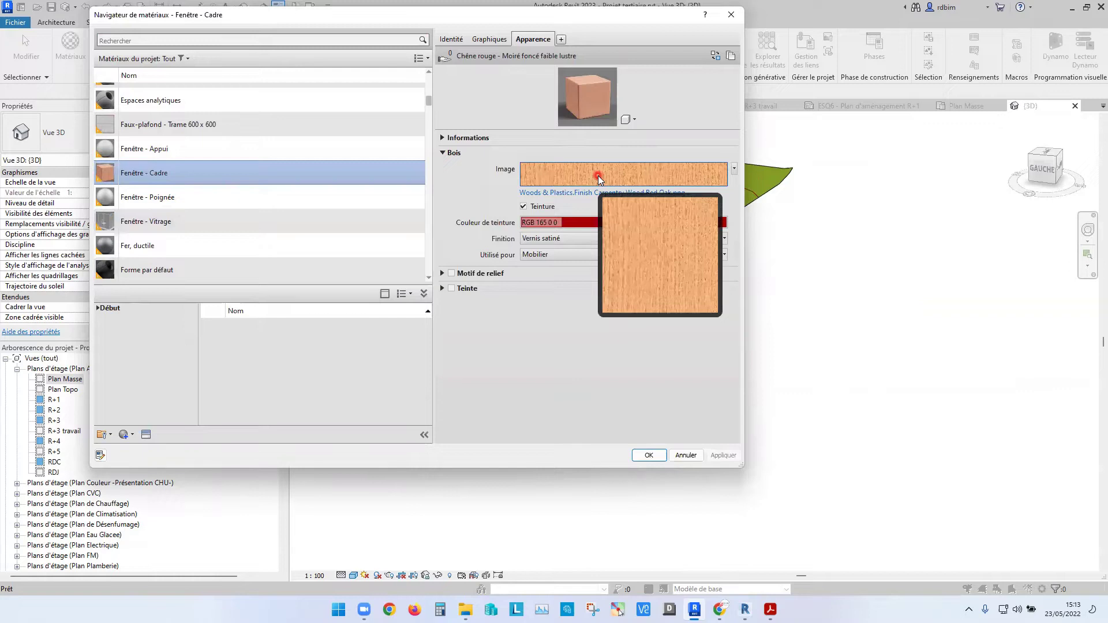
# Reopen the image file selection of the Fenêtre - Cadre material, examine the available folder locations and close it without choosing a file
pyautogui.click(599, 193)
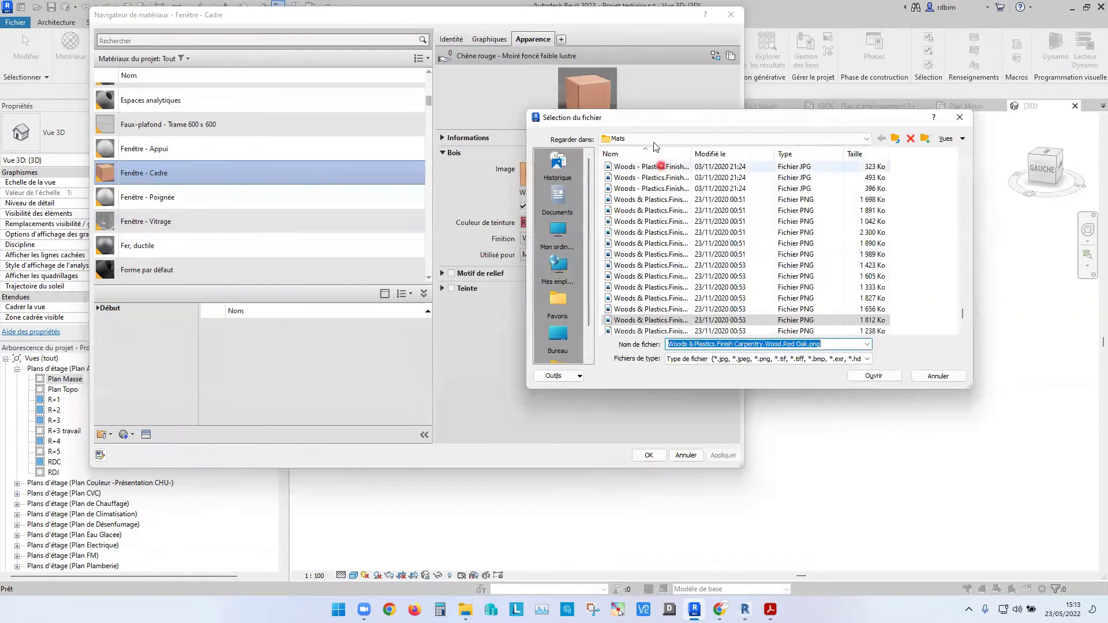
pyautogui.click(661, 140)
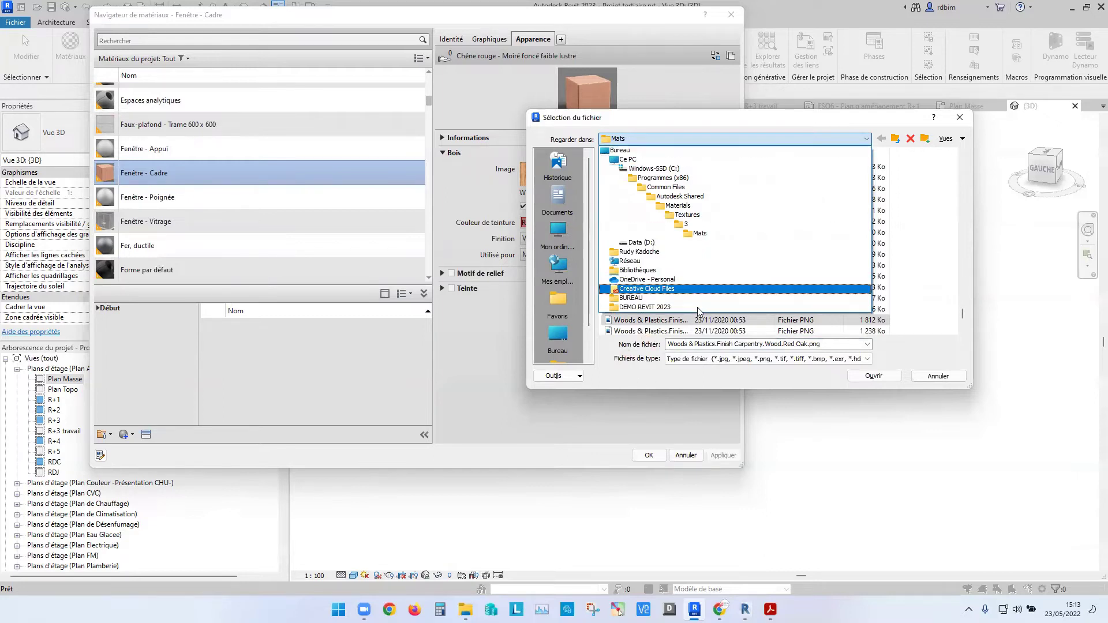
pyautogui.click(669, 126)
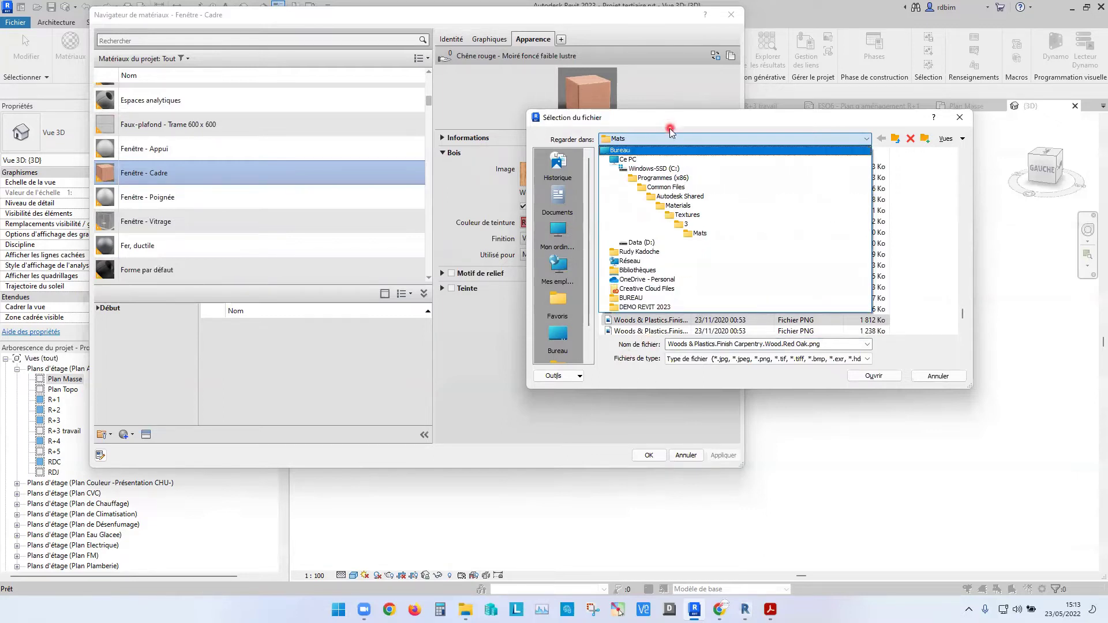
pyautogui.click(960, 117)
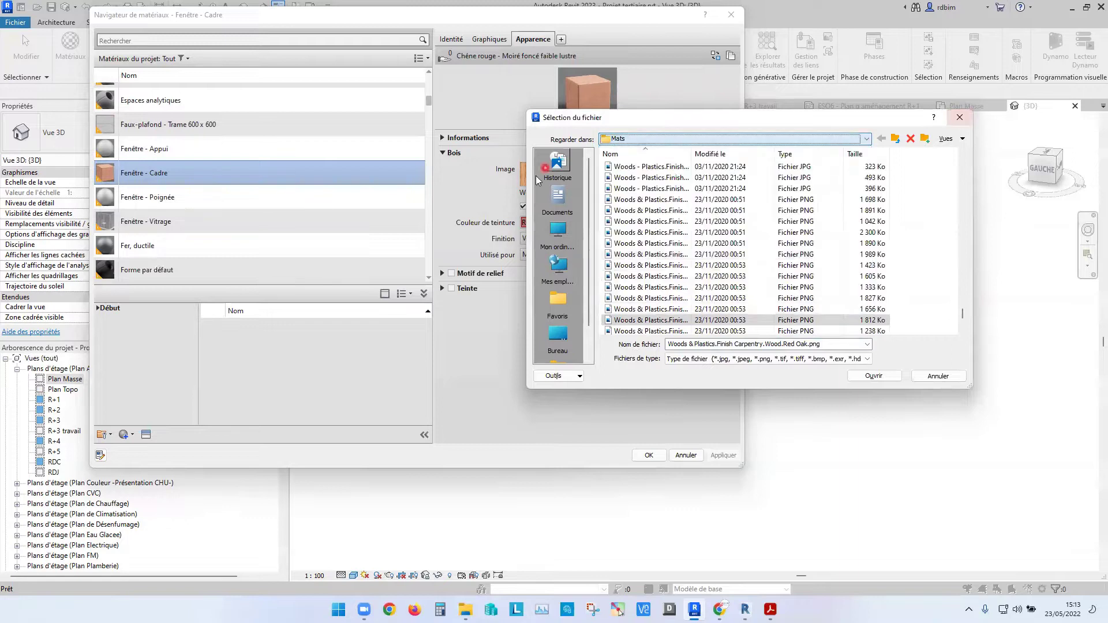
pyautogui.click(960, 117)
pyautogui.click(567, 207)
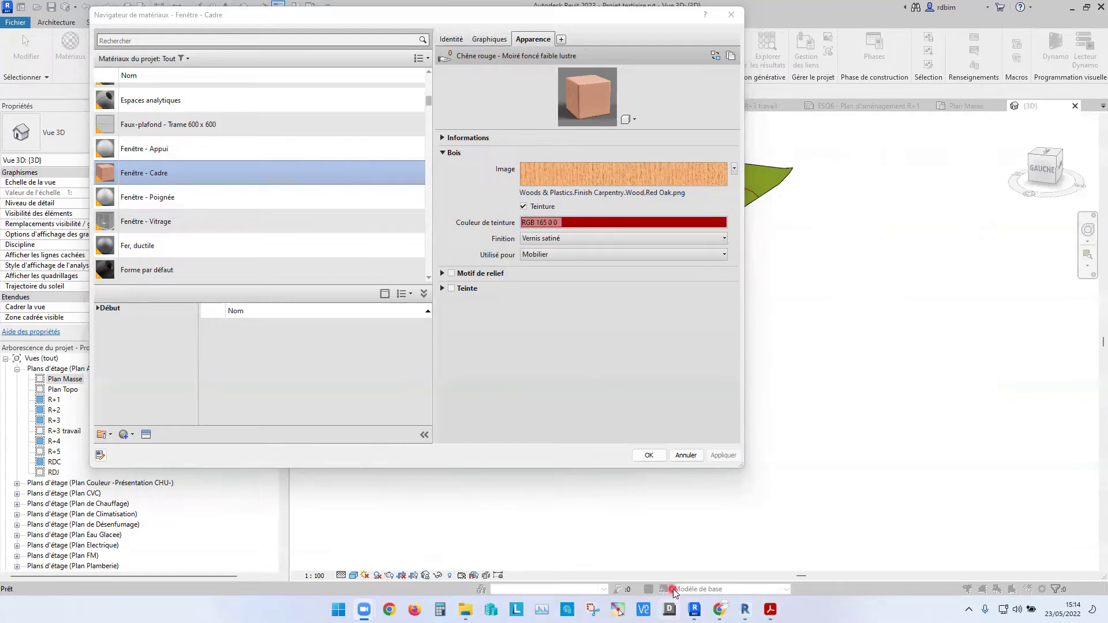
# Switch to the Autodesk help in Chrome and open the architecture topic Dupliquer le matériau et les ressources
pyautogui.click(726, 612)
pyautogui.scroll(-13, 168, 320)
pyautogui.scroll(-2, 173, 343)
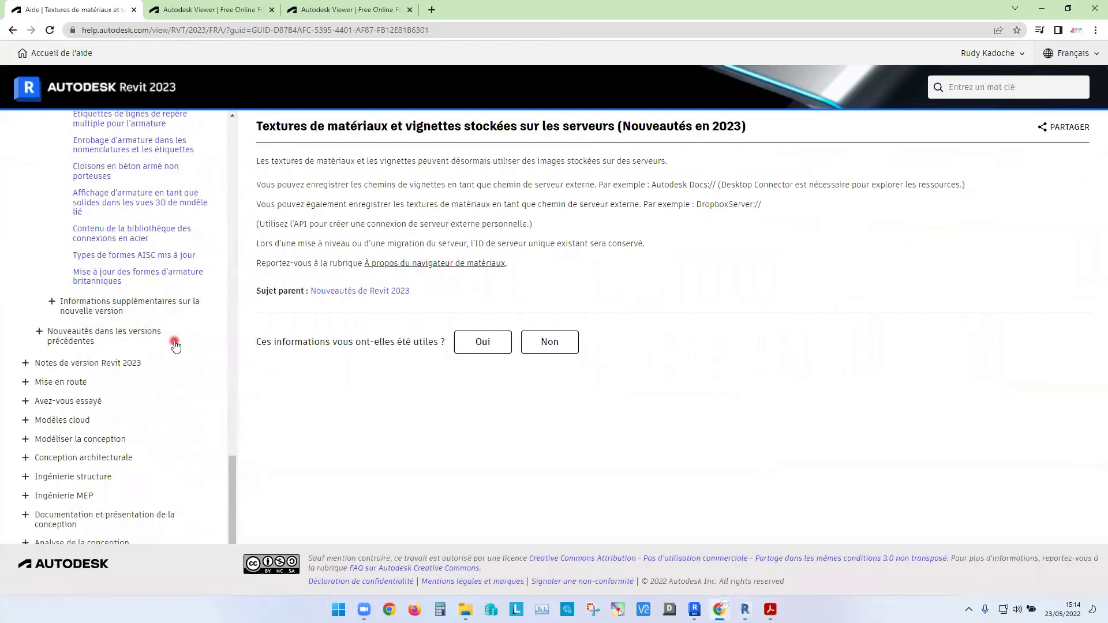
pyautogui.scroll(10, 173, 340)
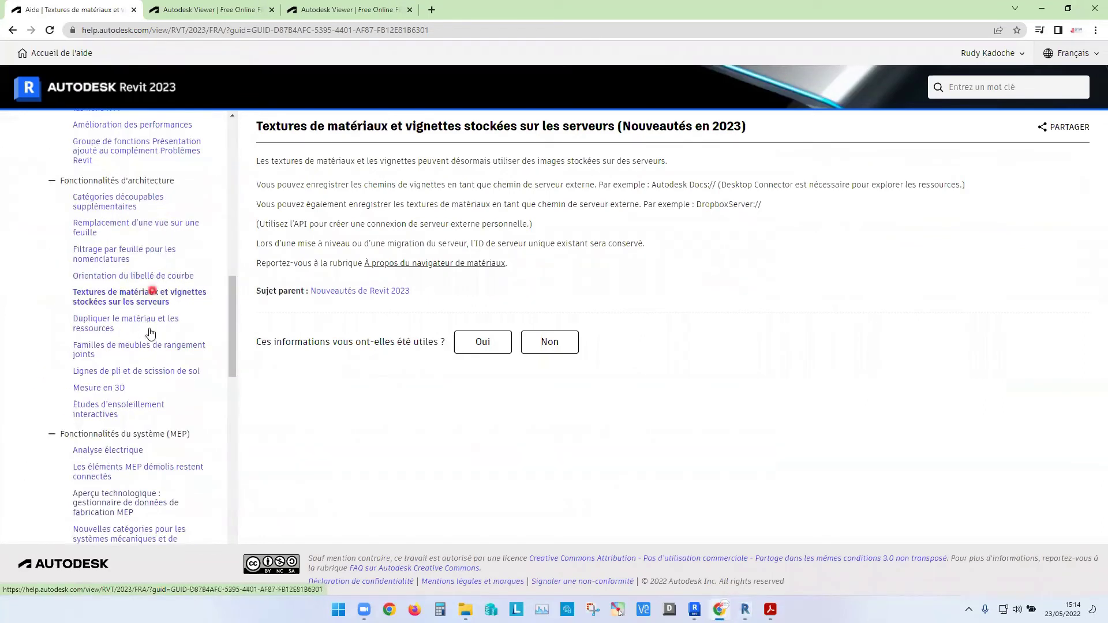
pyautogui.click(153, 328)
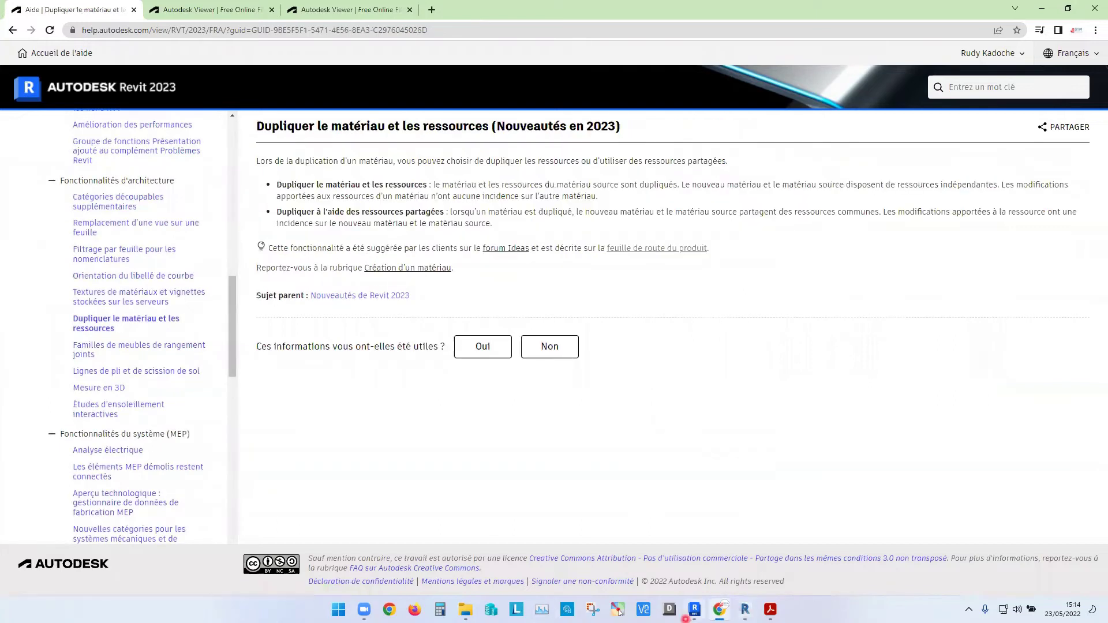
# Return to Revit and duplicate the Fenêtre - Cadre material twice using shared resources
pyautogui.click(695, 610)
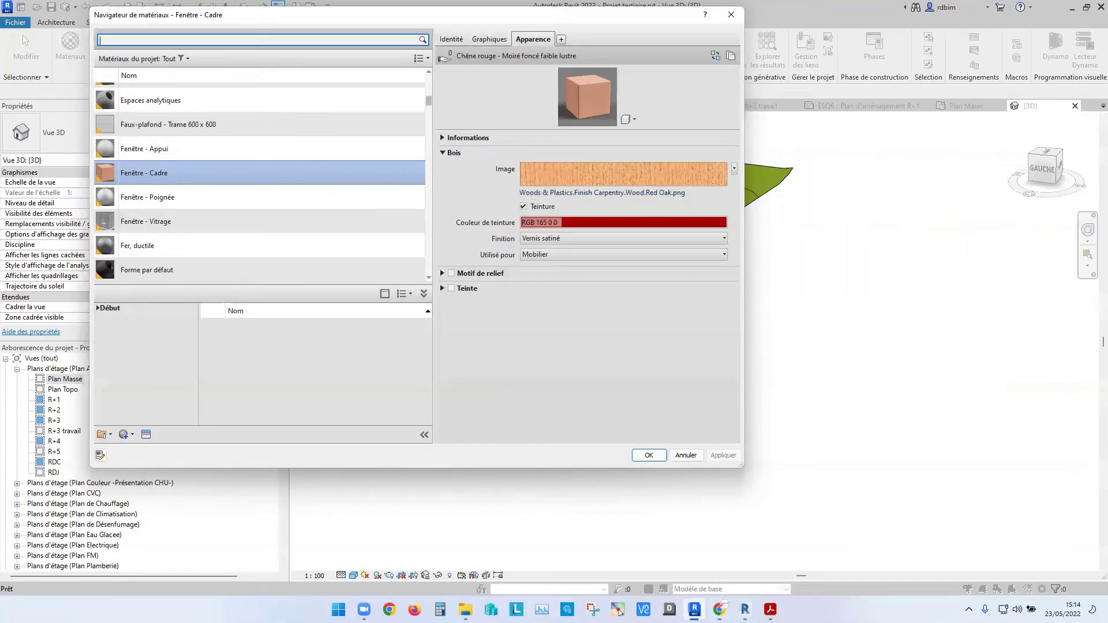
pyautogui.rightClick(140, 176)
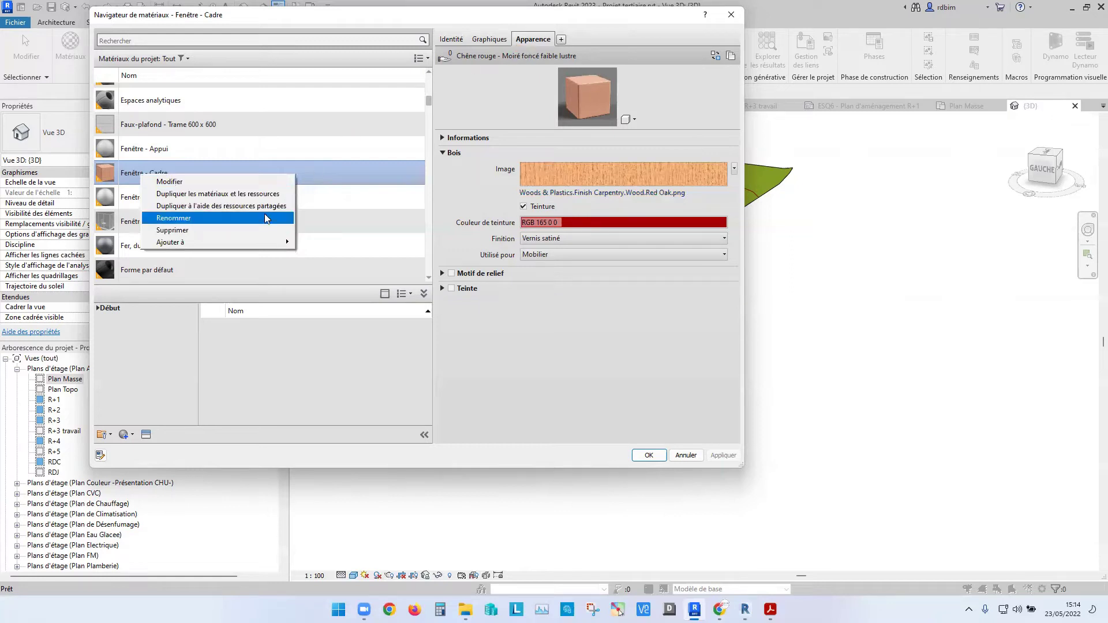
pyautogui.click(231, 205)
pyautogui.click(225, 177)
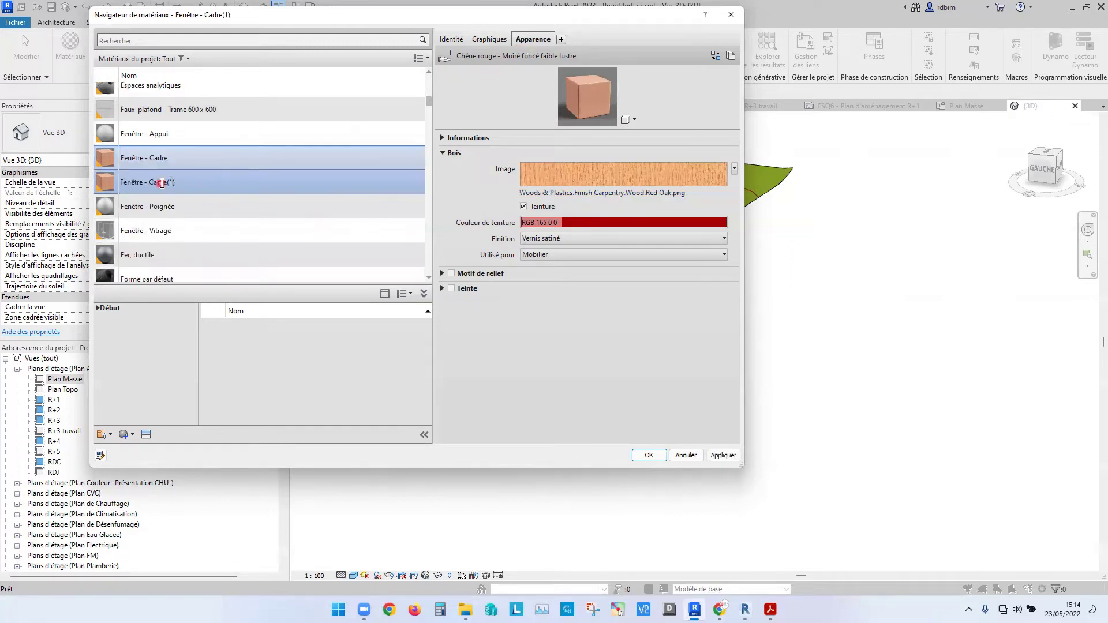
pyautogui.click(163, 165)
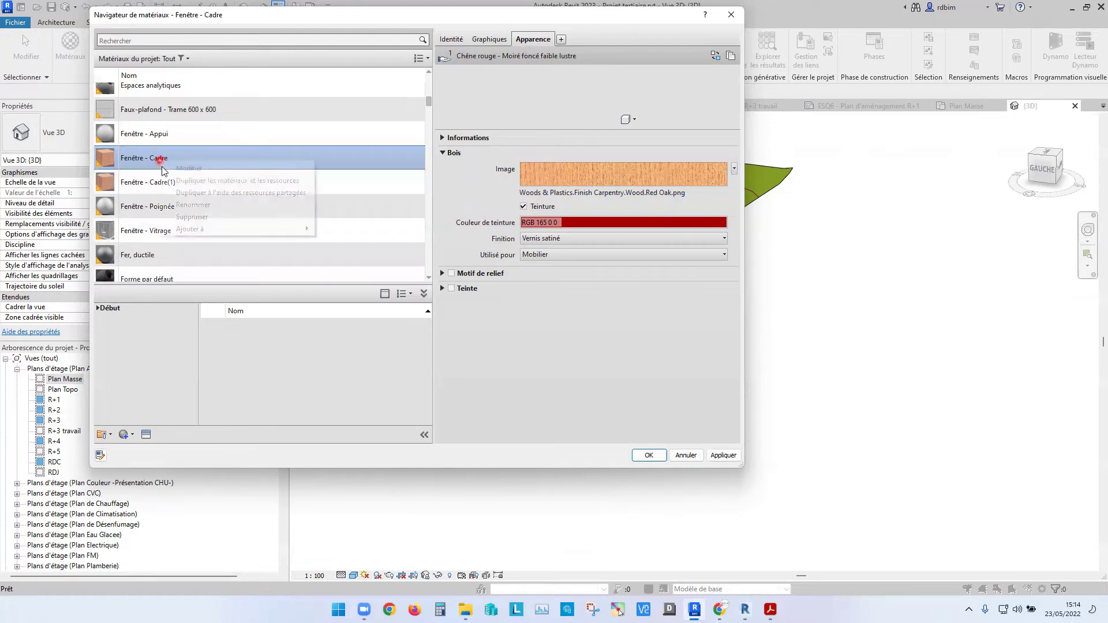
pyautogui.rightClick(163, 164)
pyautogui.click(208, 195)
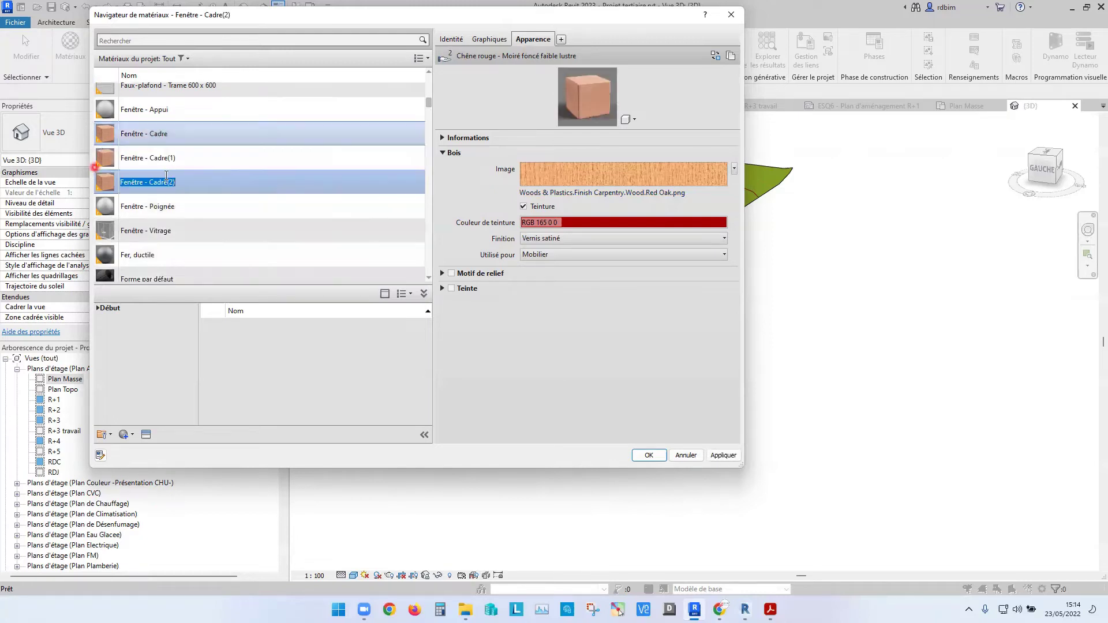
# Change the wood image of Fenêtre - Cadre(2) to Woods - Plastics.Finish Carpentry.Wood.White Oak.jpg and set its tint colour to RGB 0 0 255
pyautogui.click(565, 189)
pyautogui.click(889, 376)
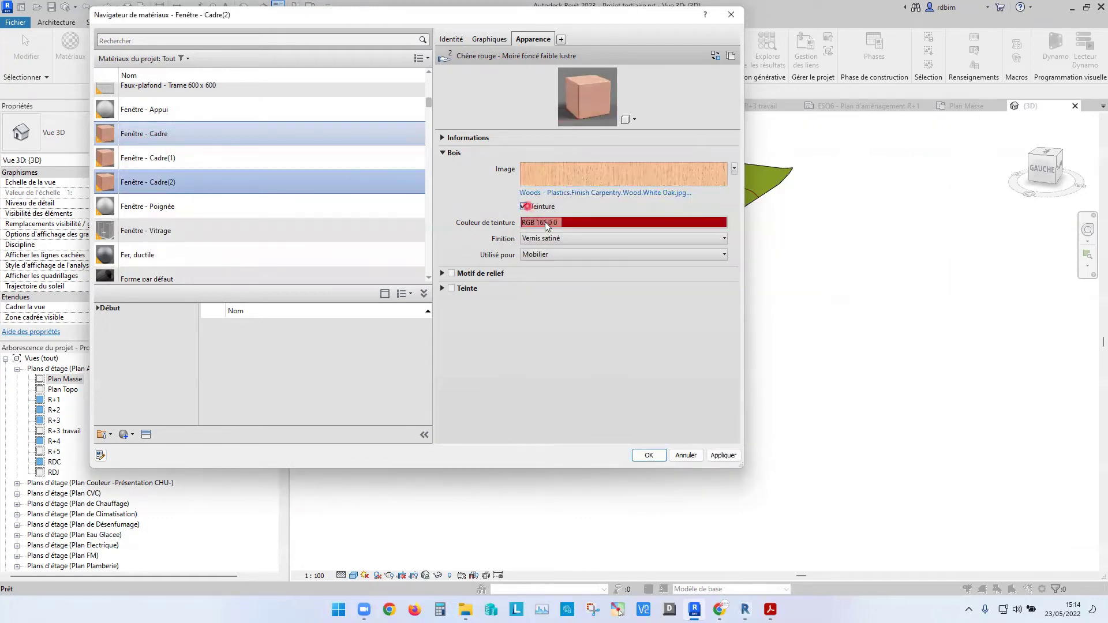
pyautogui.click(545, 222)
pyautogui.click(372, 252)
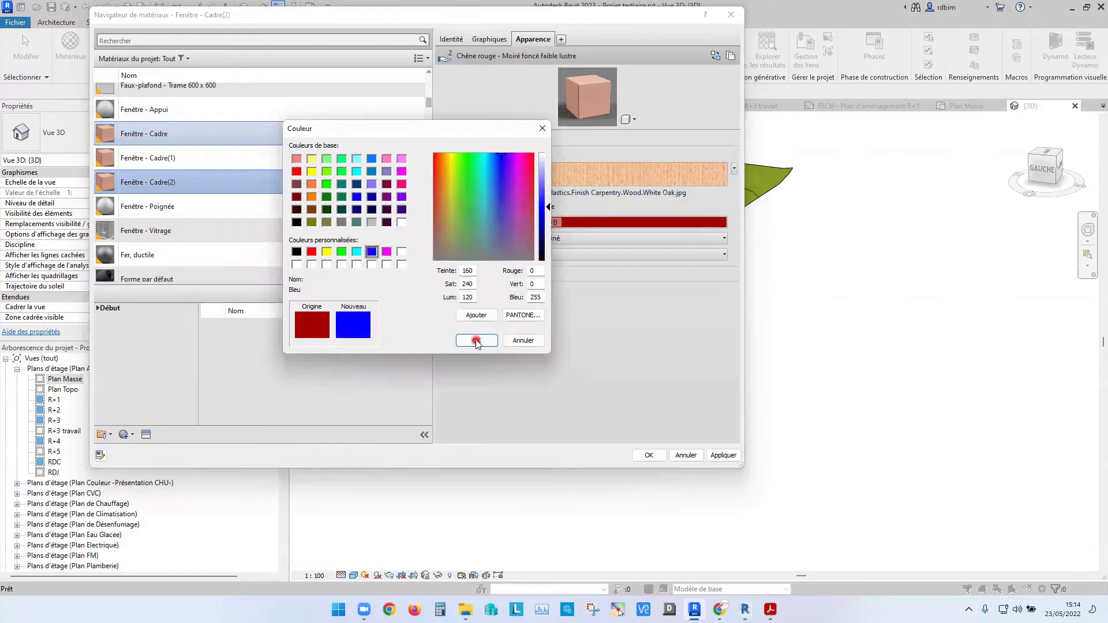
pyautogui.click(477, 341)
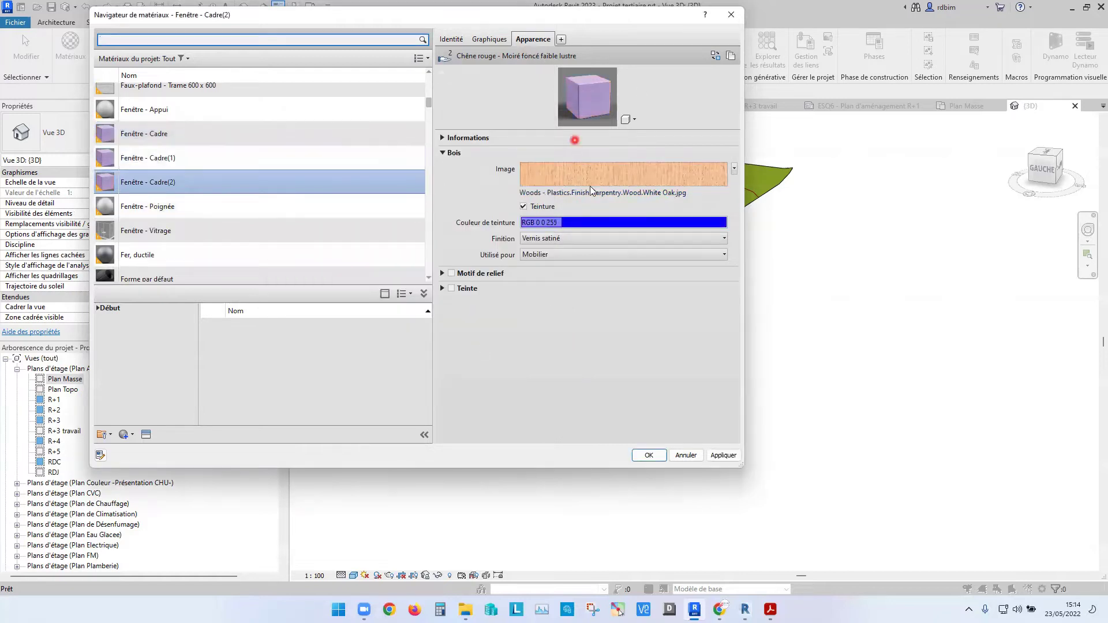
# Select the original Fenêtre - Cadre material, review its duplication options and duplicate its appearance asset
pyautogui.scroll(1, 173, 173)
pyautogui.click(171, 143)
pyautogui.rightClick(171, 143)
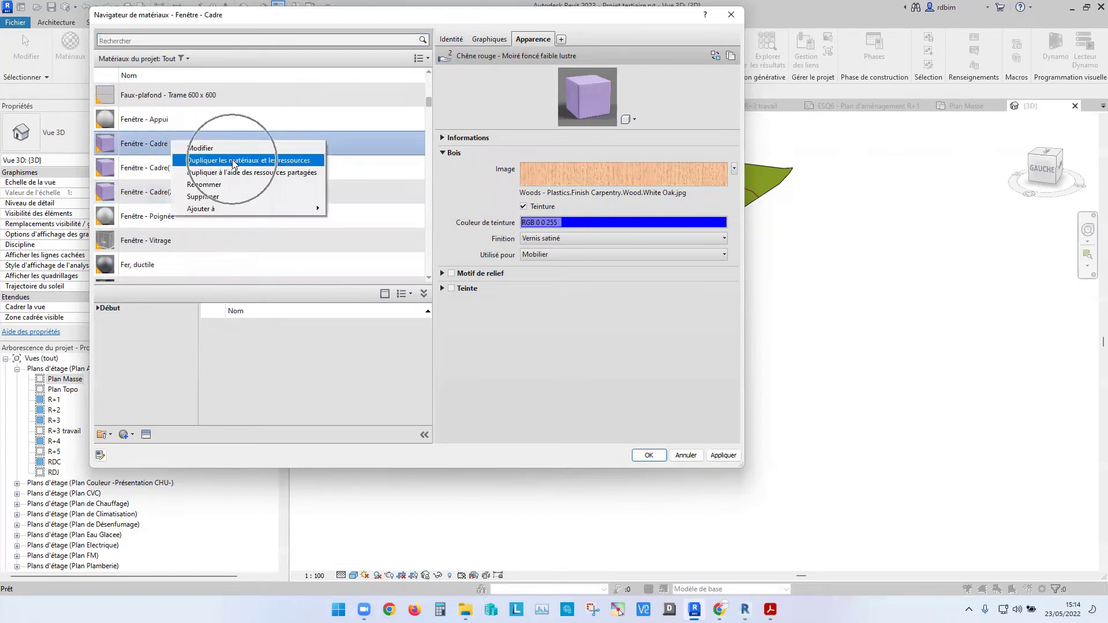
pyautogui.click(729, 84)
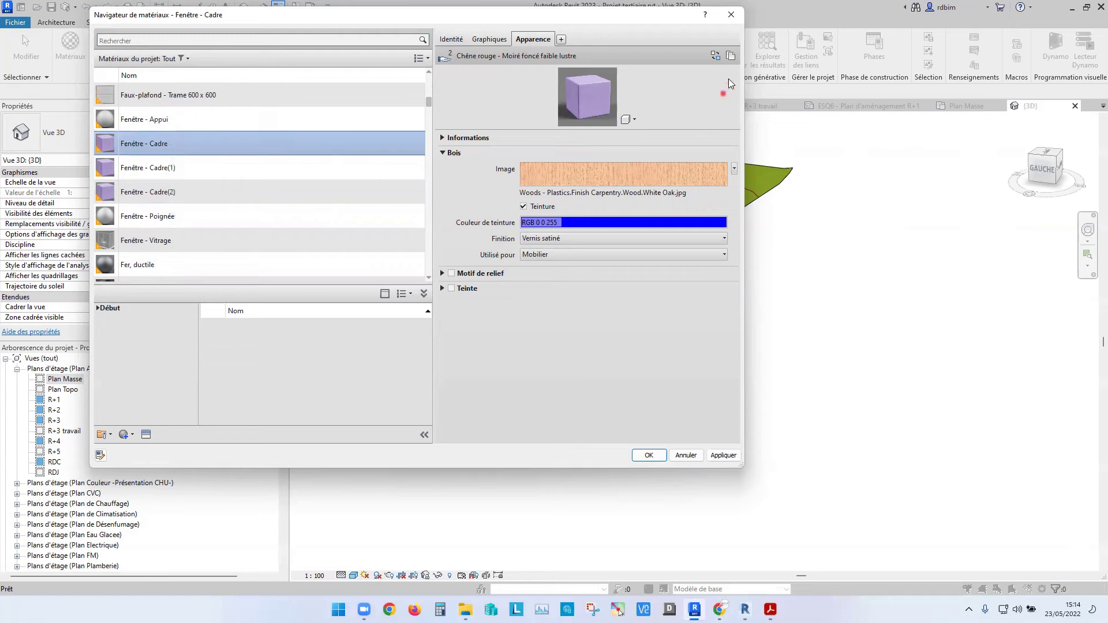
pyautogui.click(737, 58)
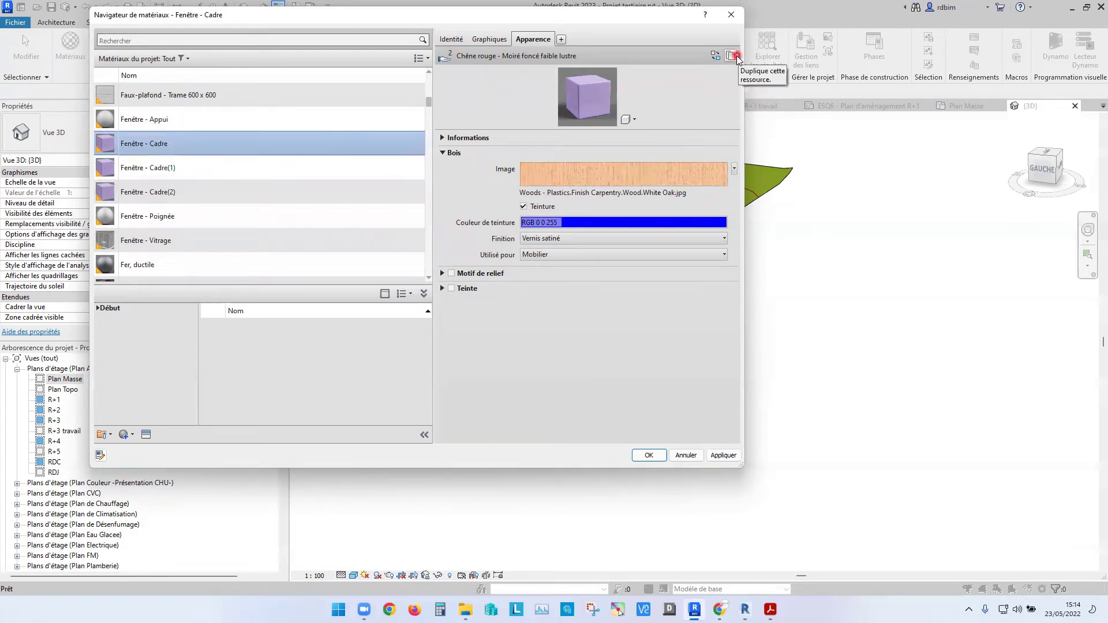
pyautogui.click(736, 58)
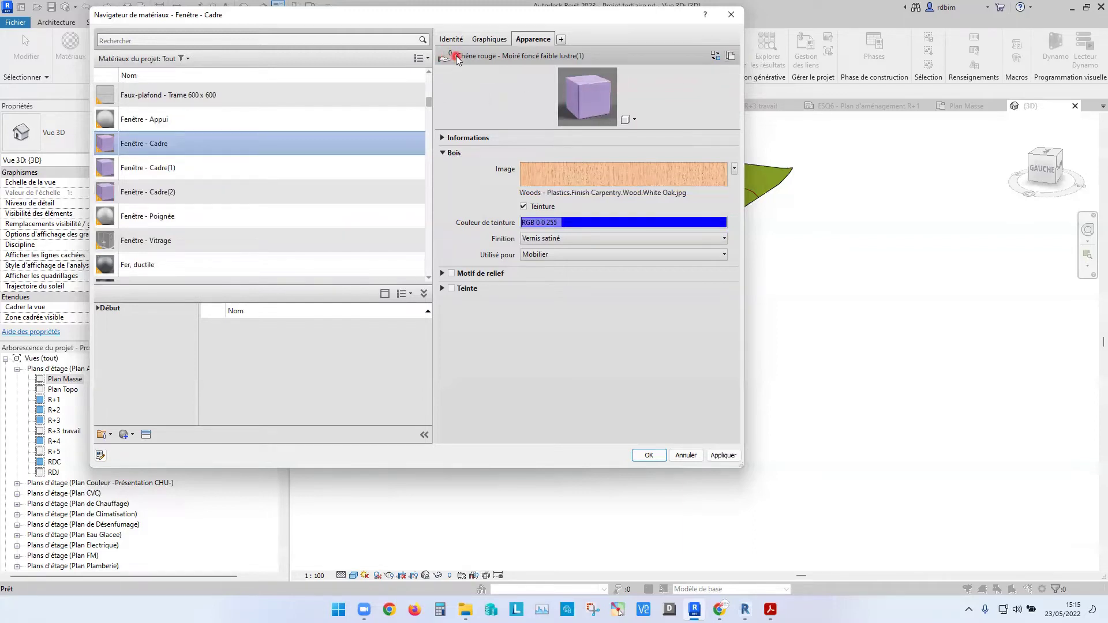
pyautogui.rightClick(167, 147)
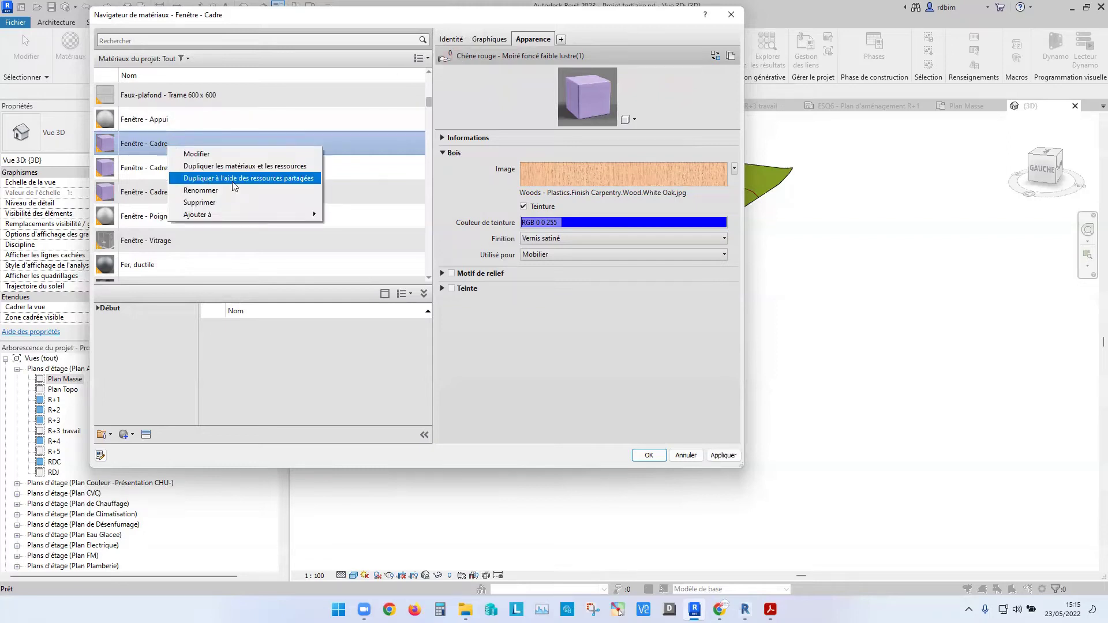
# Switch to the help in Chrome, read Familles de meubles de rangement joints and move on to Lignes de pli et de scission de sol
pyautogui.click(720, 610)
pyautogui.click(165, 355)
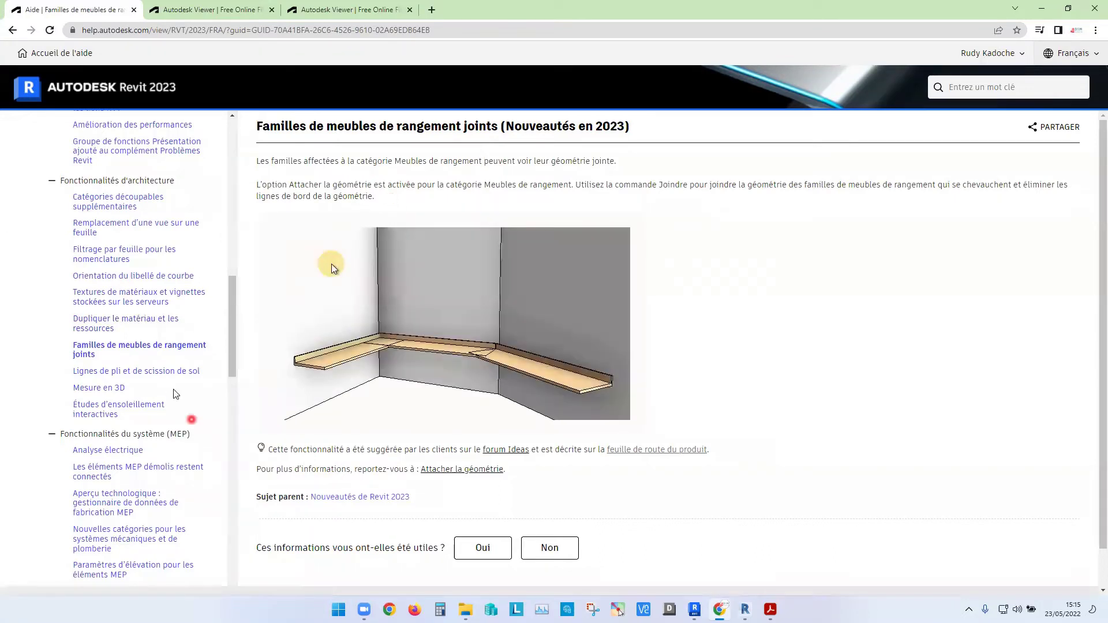
pyautogui.click(139, 371)
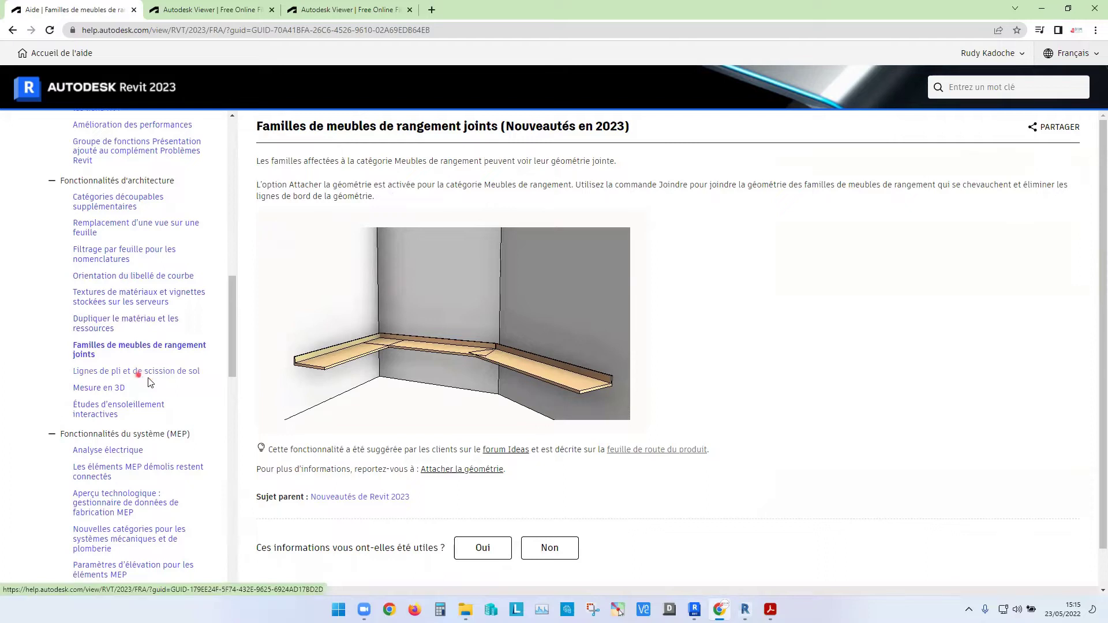
pyautogui.click(142, 393)
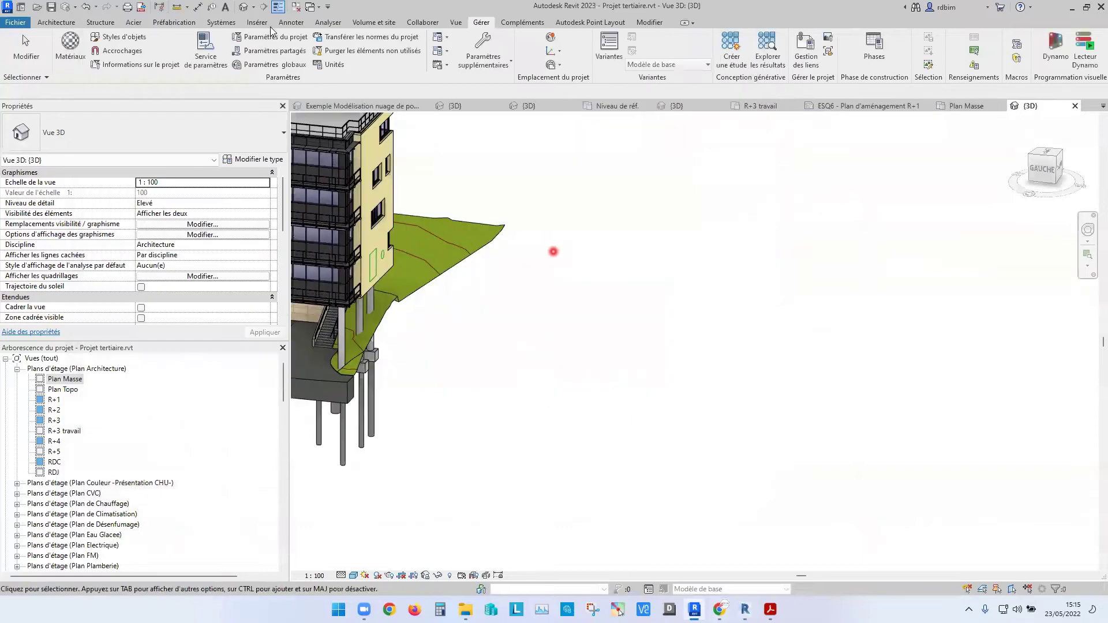
# In Revit's 3D view, select the Route floor in front of the building, examine its shape modification tools and deselect it
pyautogui.click(68, 21)
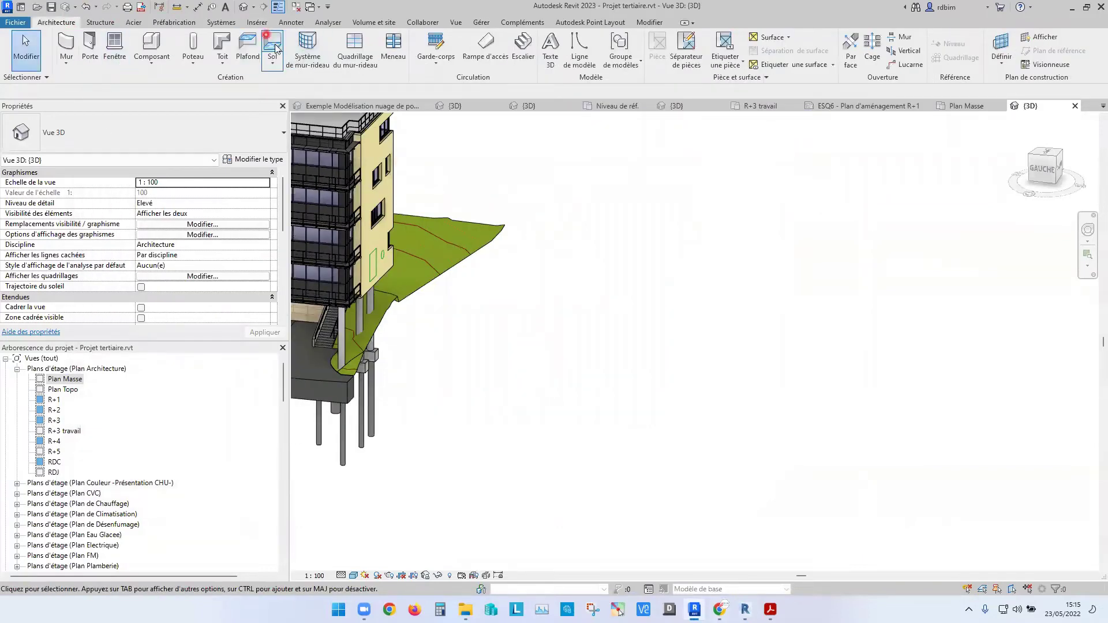
pyautogui.scroll(10, 778, 357)
pyautogui.scroll(-2, 778, 358)
pyautogui.scroll(4, 617, 277)
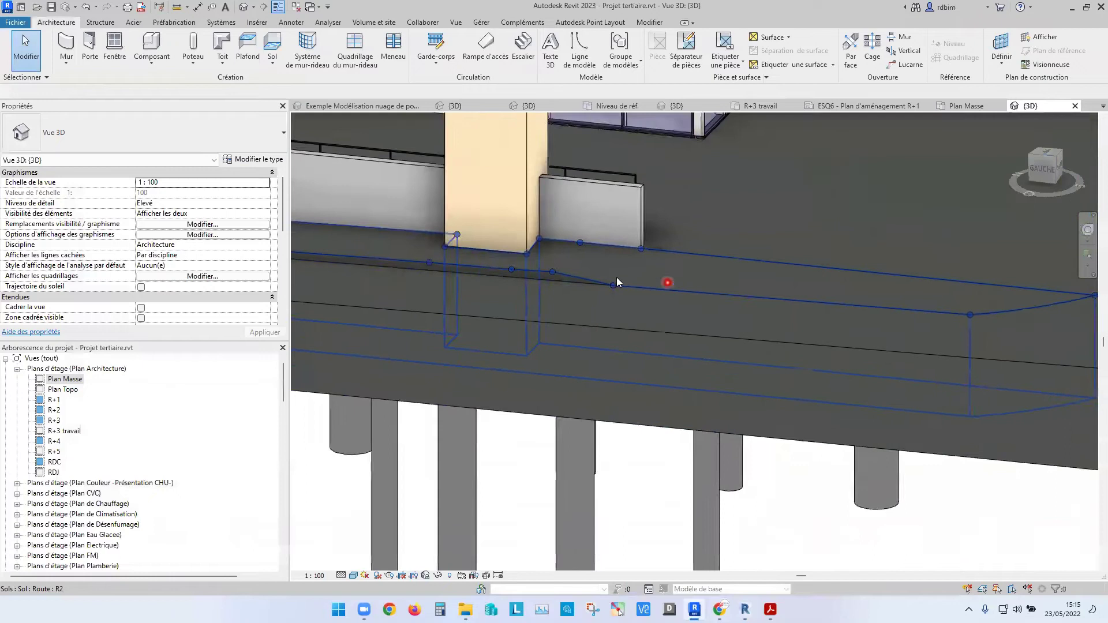
pyautogui.click(613, 278)
pyautogui.scroll(-5, 612, 277)
pyautogui.scroll(3, 604, 273)
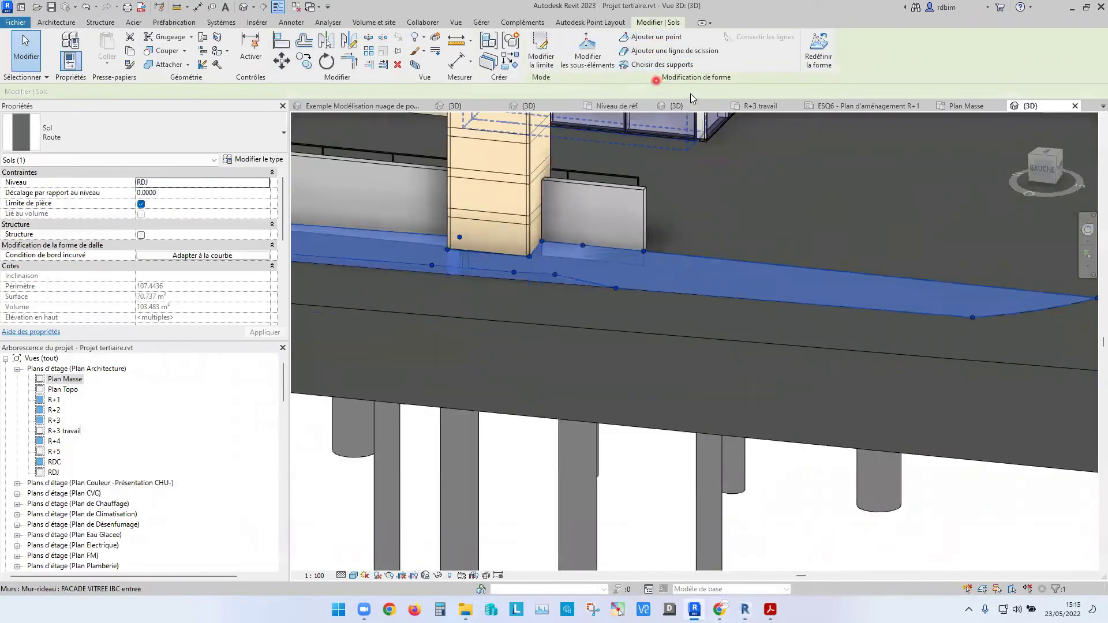
pyautogui.scroll(-10, 681, 291)
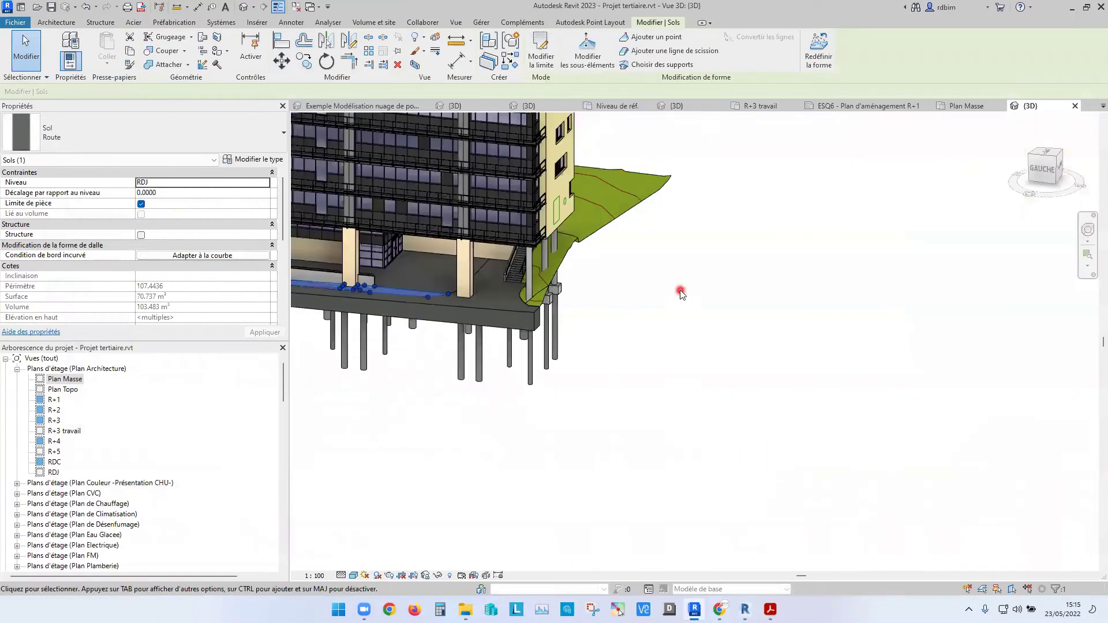
pyautogui.click(681, 292)
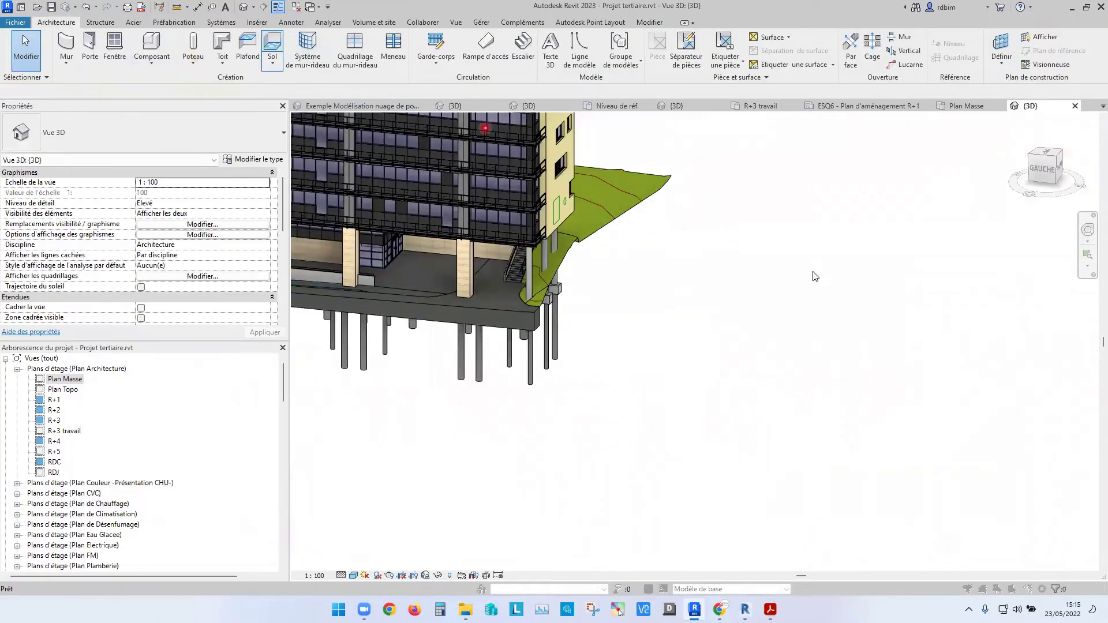
# Set the work plane of the 3D view to Niveau : RDJ
pyautogui.click(619, 328)
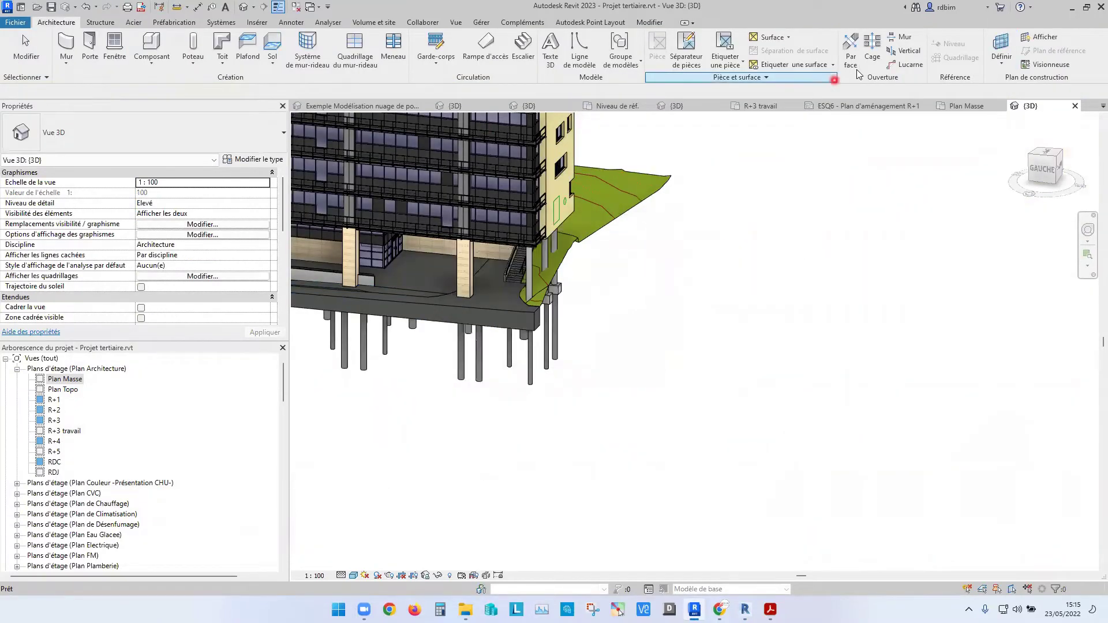
pyautogui.click(1005, 43)
pyautogui.click(575, 304)
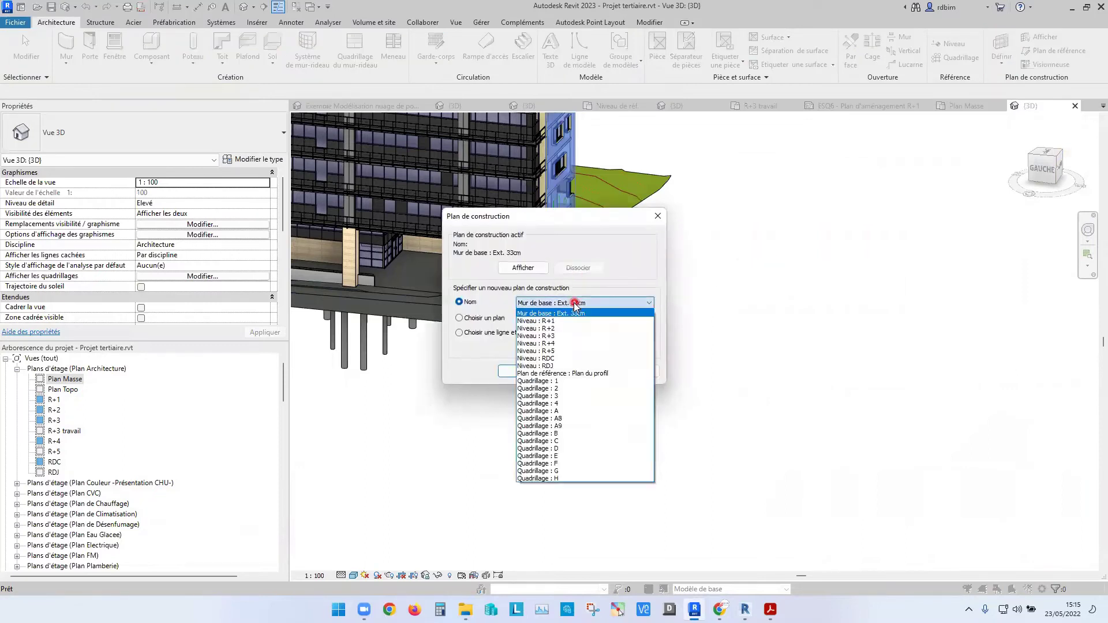
pyautogui.click(575, 366)
pyautogui.click(519, 371)
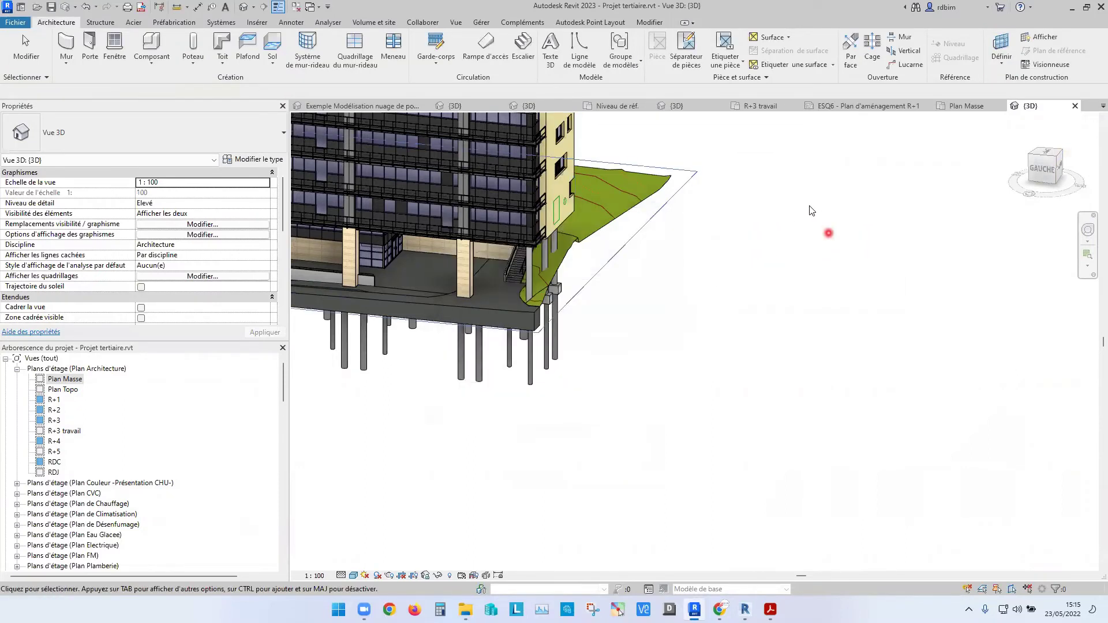
# Create a Dalle beton avec dallage floor on RDJ from a rectangular contour about 9.4 m wide in the empty area beside the building
pyautogui.keyDown('shift'); pyautogui.moveTo(812, 211); pyautogui.dragTo(787, 244, button='middle'); pyautogui.keyUp('shift')
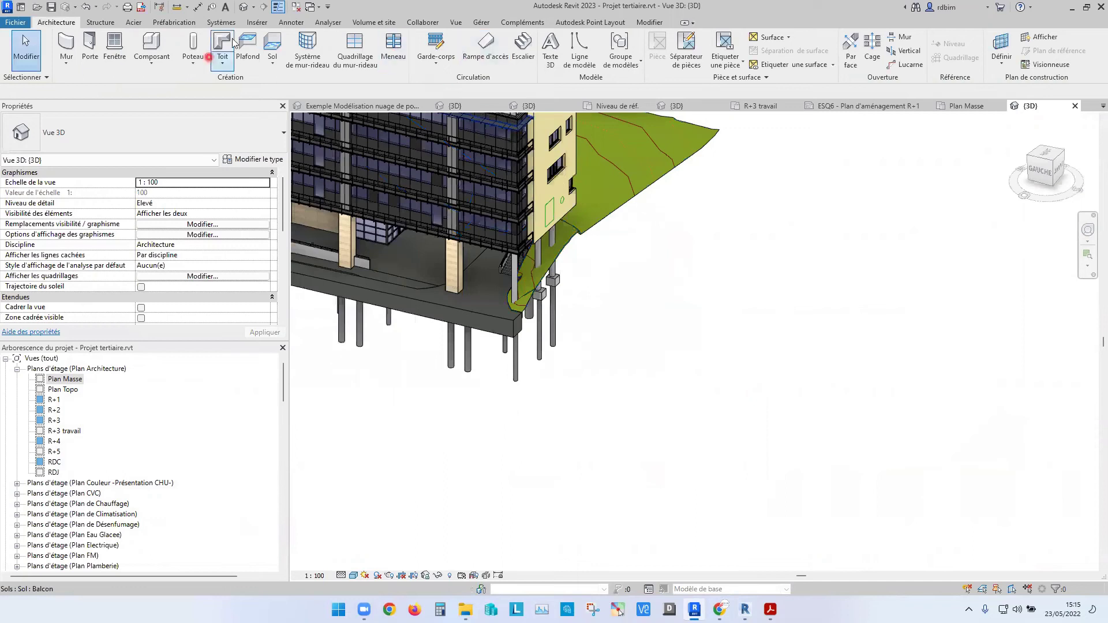
pyautogui.click(271, 46)
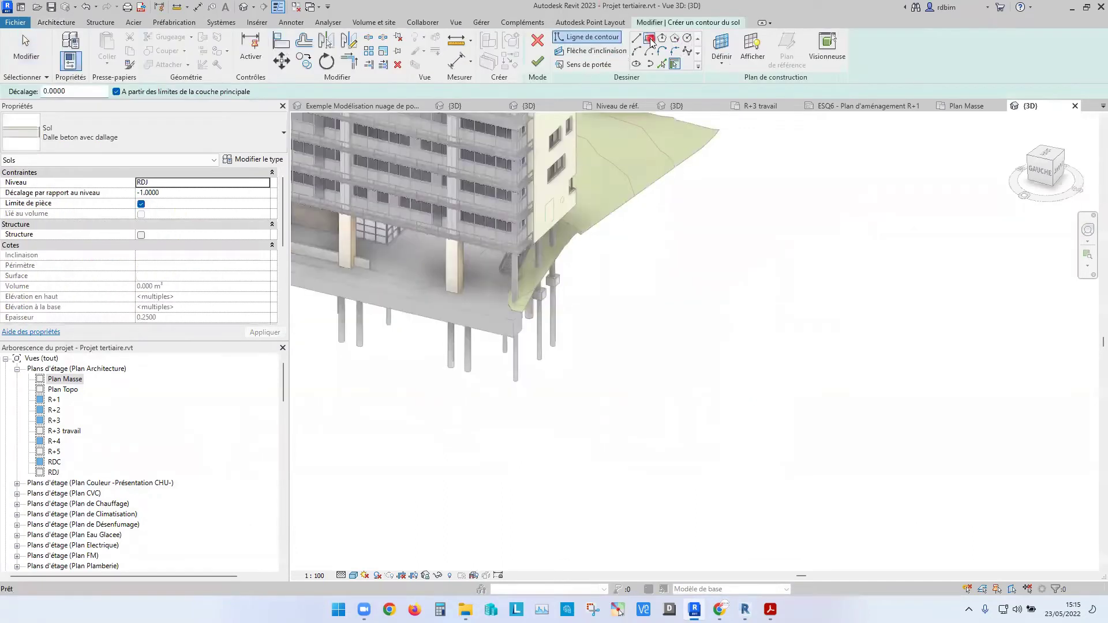
pyautogui.click(651, 40)
pyautogui.click(826, 193)
pyautogui.click(832, 283)
pyautogui.scroll(2, 838, 166)
pyautogui.moveTo(837, 166); pyautogui.dragTo(750, 208, button='middle')
pyautogui.click(539, 62)
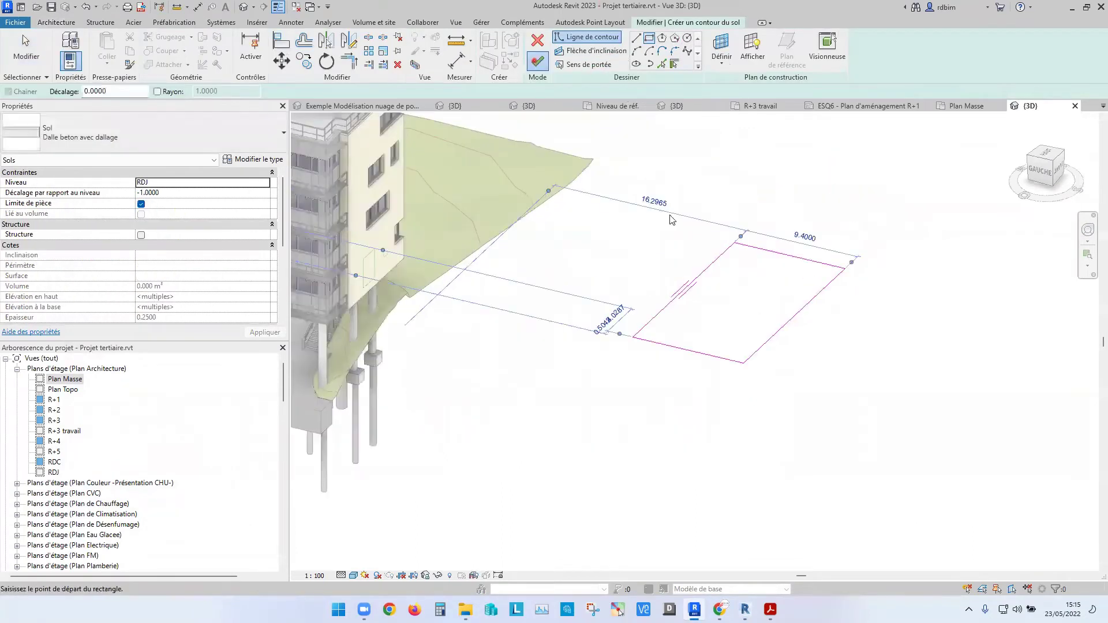
# Add a shape point inside the new Dalle beton avec dallage slab, towards its rear edge
pyautogui.click(588, 52)
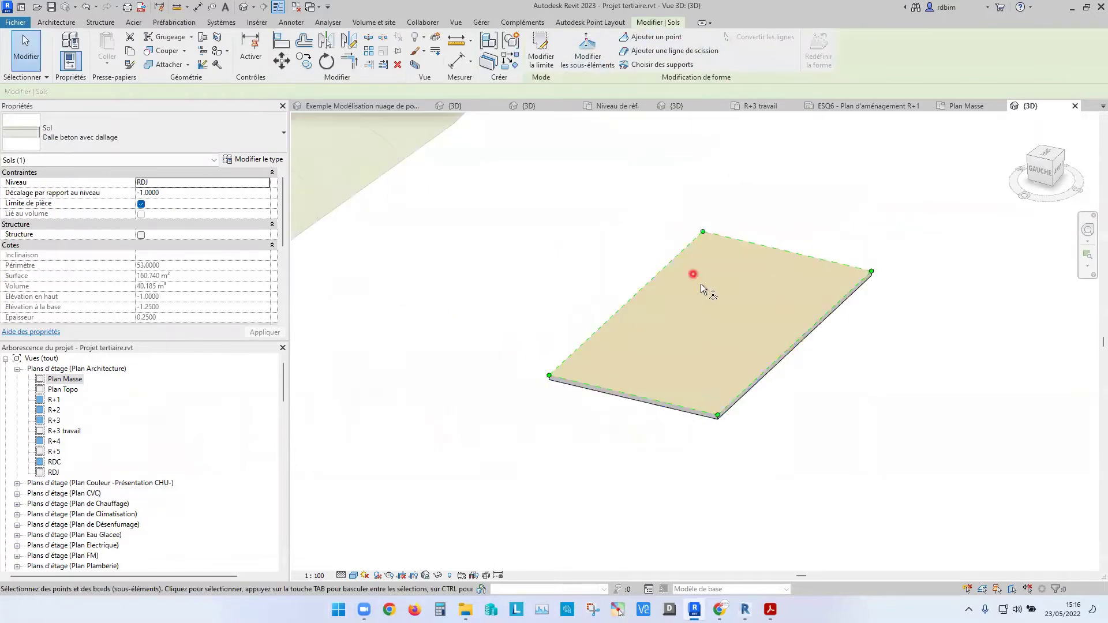
pyautogui.click(656, 37)
pyautogui.click(744, 279)
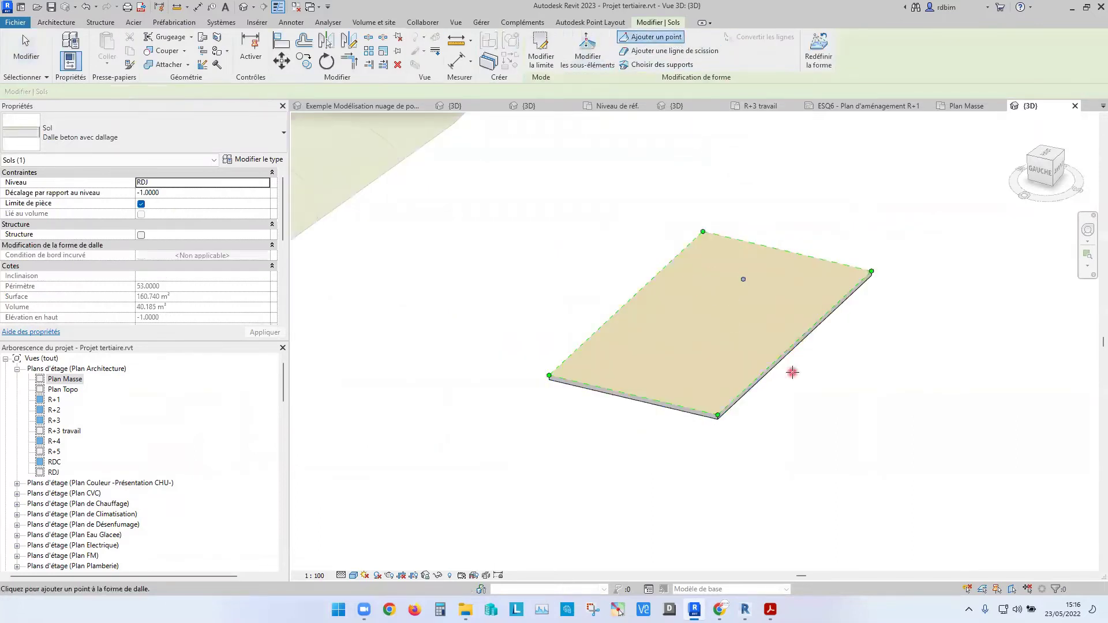
pyautogui.click(731, 260)
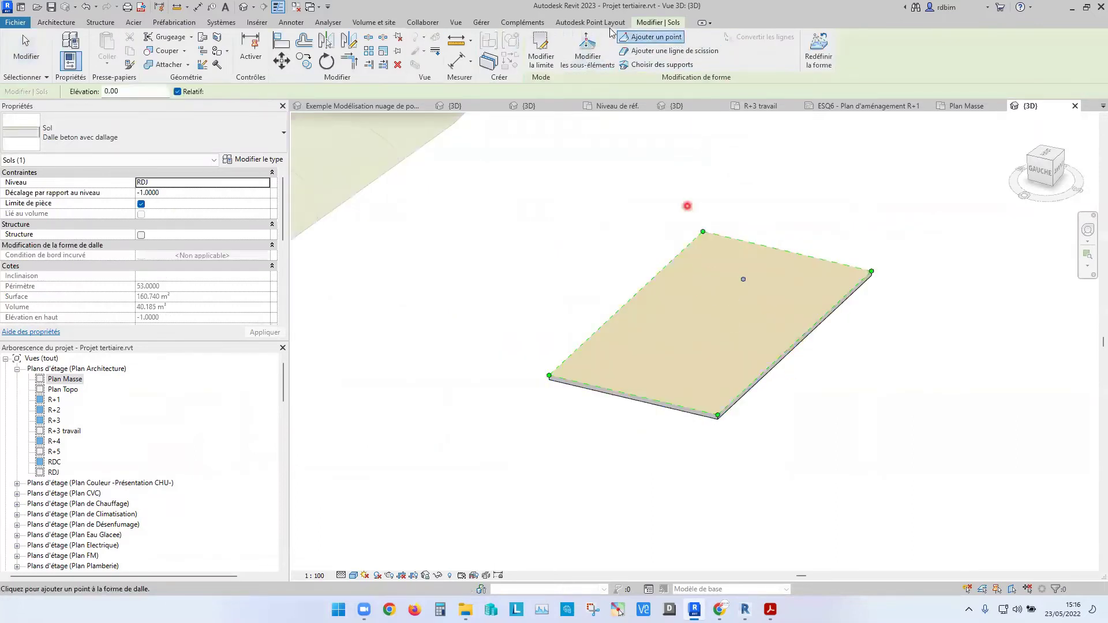
pyautogui.click(666, 51)
pyautogui.press('Escape')
pyautogui.press('Escape')
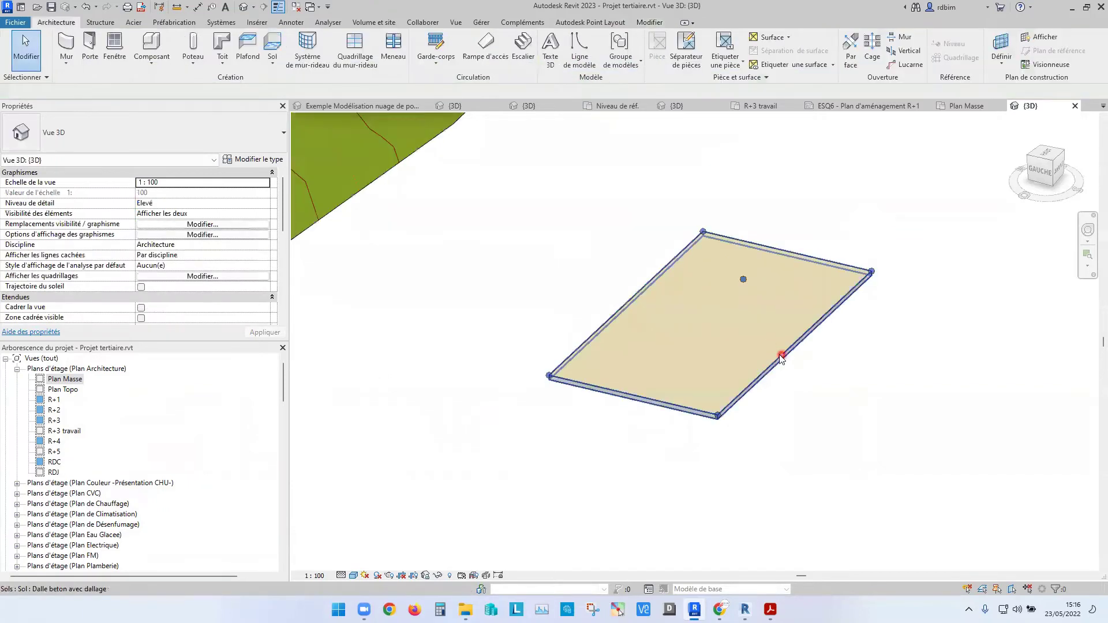
pyautogui.click(718, 358)
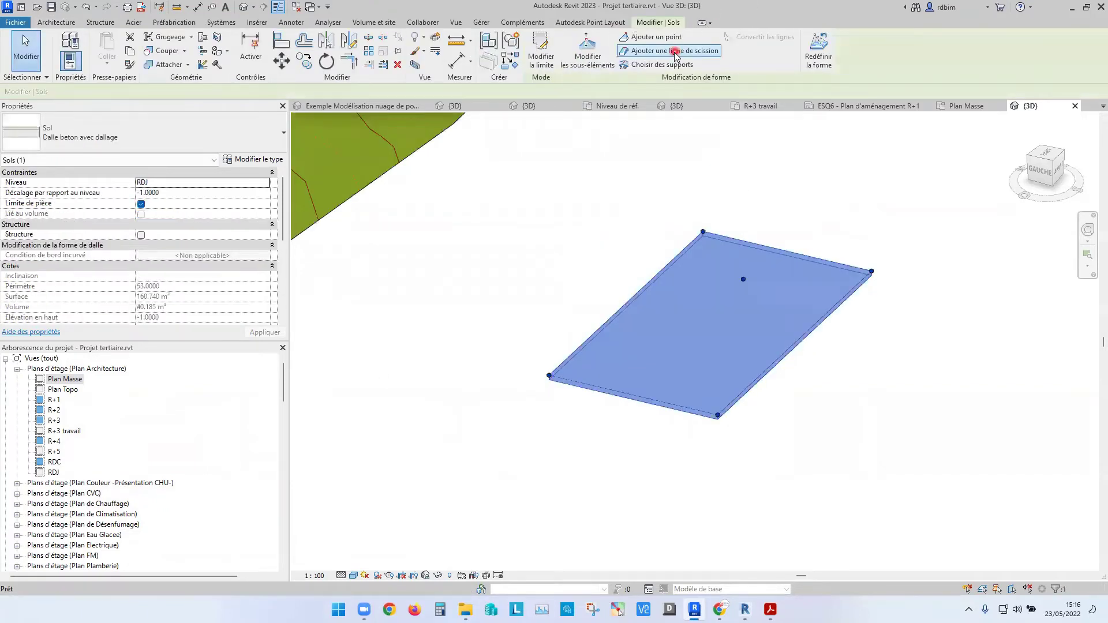
pyautogui.click(676, 51)
pyautogui.press('Escape')
pyautogui.press('Escape')
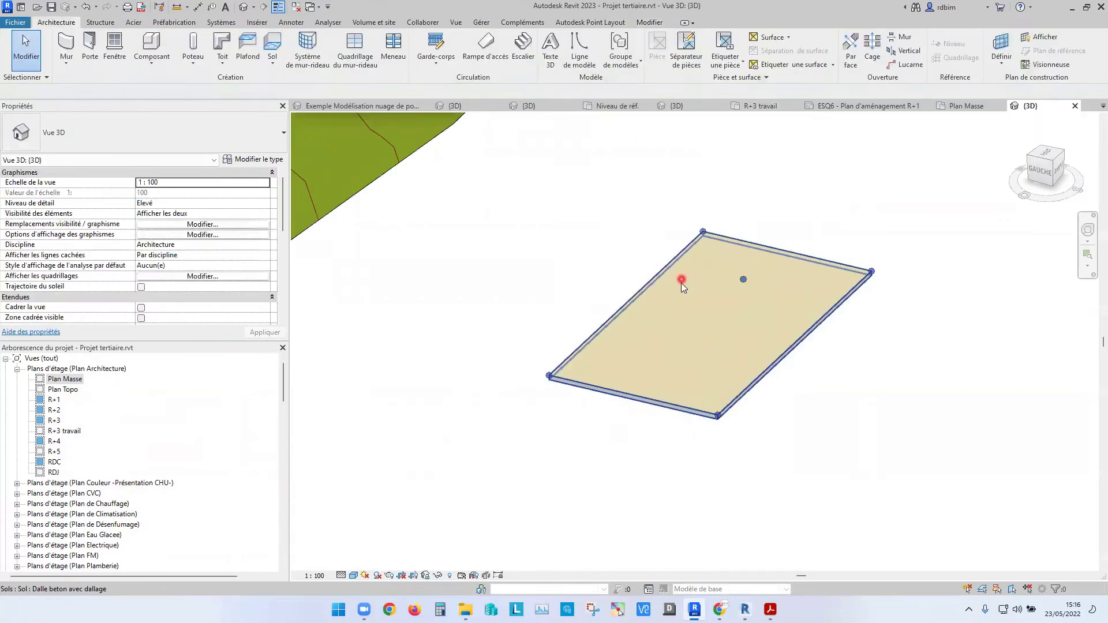
pyautogui.click(682, 283)
pyautogui.moveTo(701, 227); pyautogui.dragTo(693, 179, button='middle')
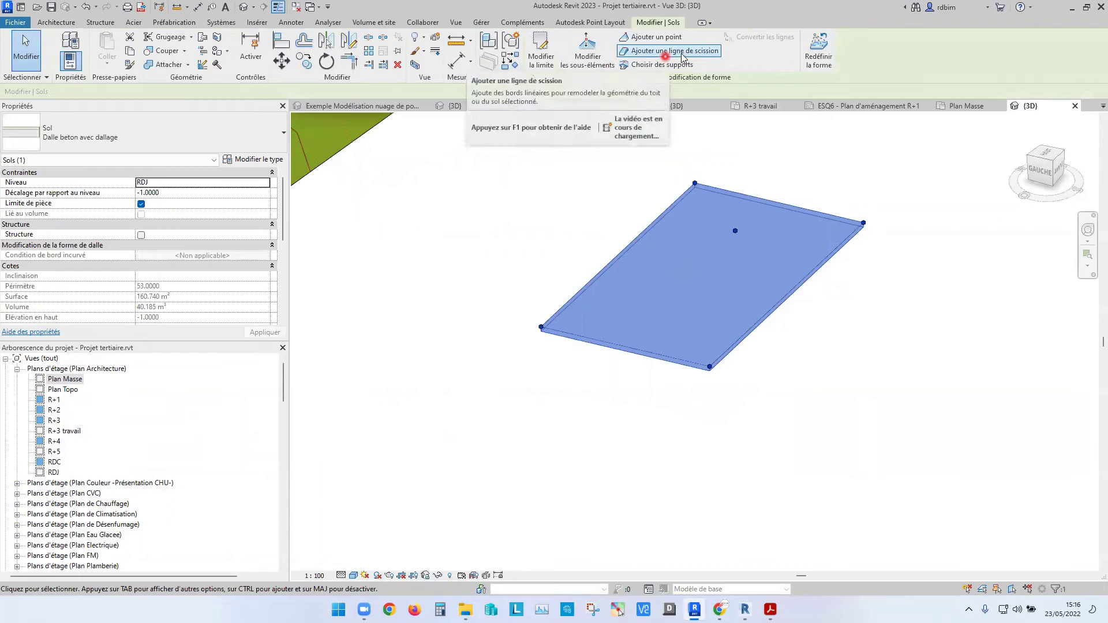
pyautogui.click(682, 53)
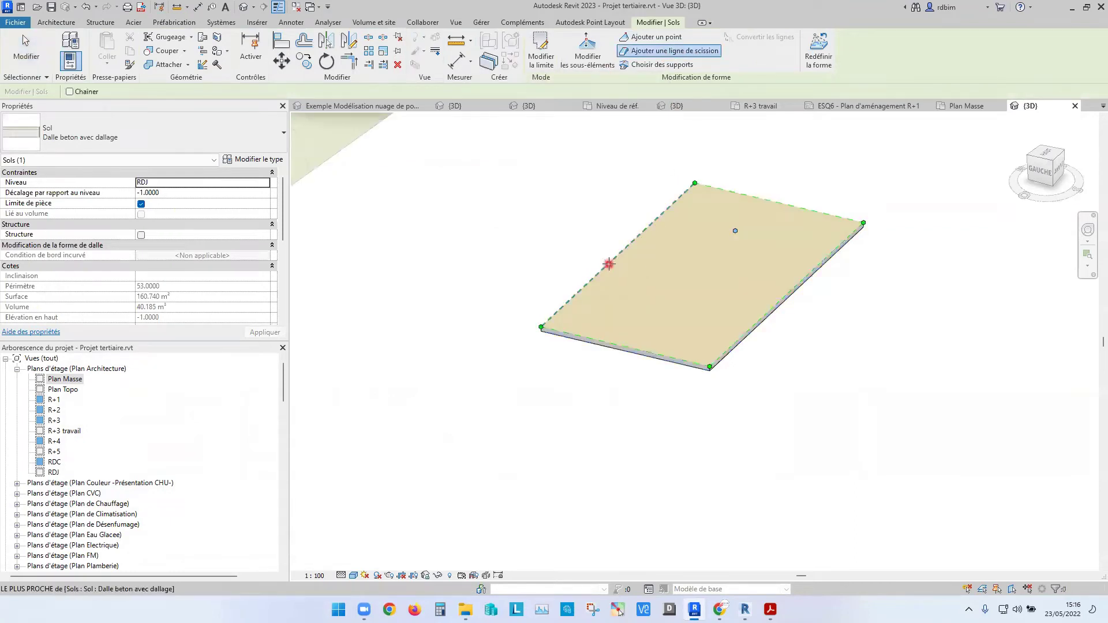
pyautogui.press('Escape')
pyautogui.press('Escape')
# Add a split line across the slab from a point near its middle to the long front edge
pyautogui.keyDown('shift'); pyautogui.moveTo(651, 267); pyautogui.dragTo(629, 332, button='middle'); pyautogui.keyUp('shift')
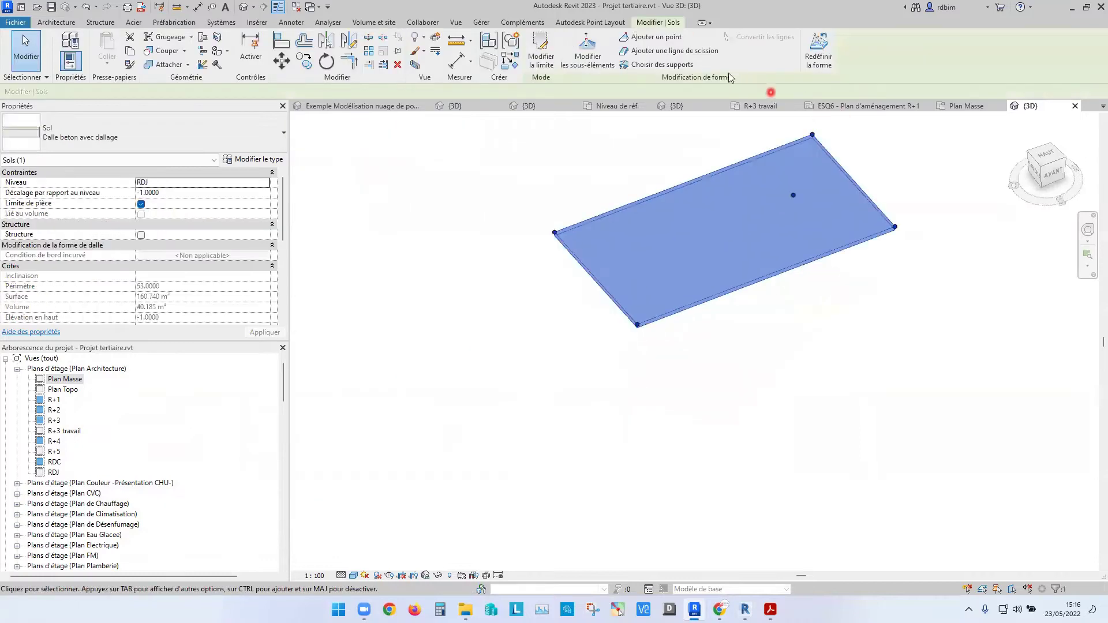
pyautogui.click(588, 53)
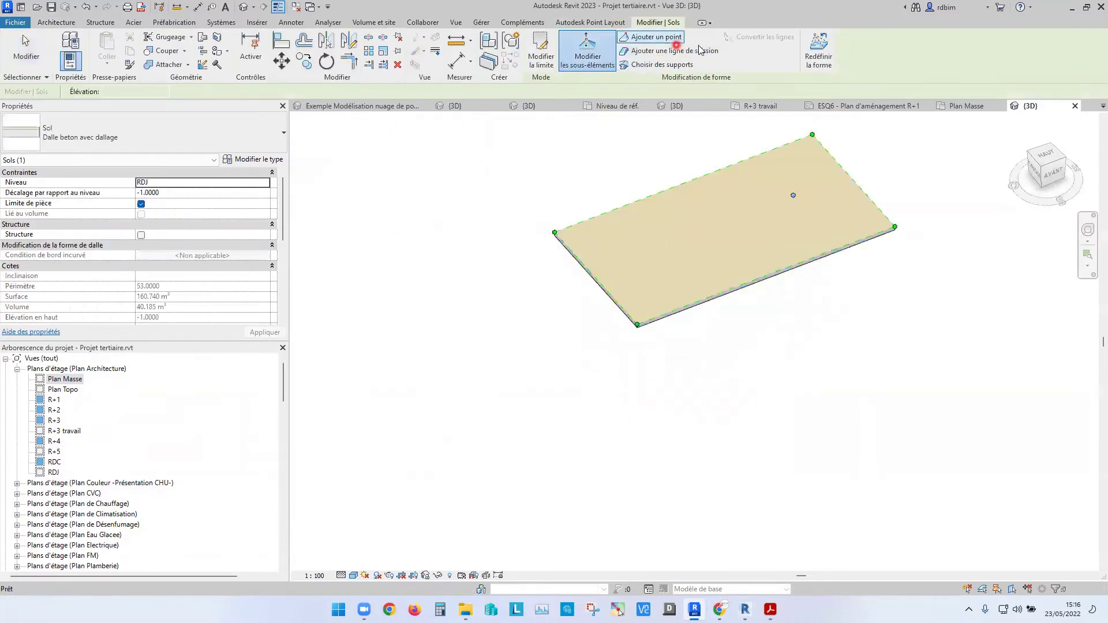
pyautogui.click(700, 51)
pyautogui.click(710, 208)
pyautogui.click(769, 275)
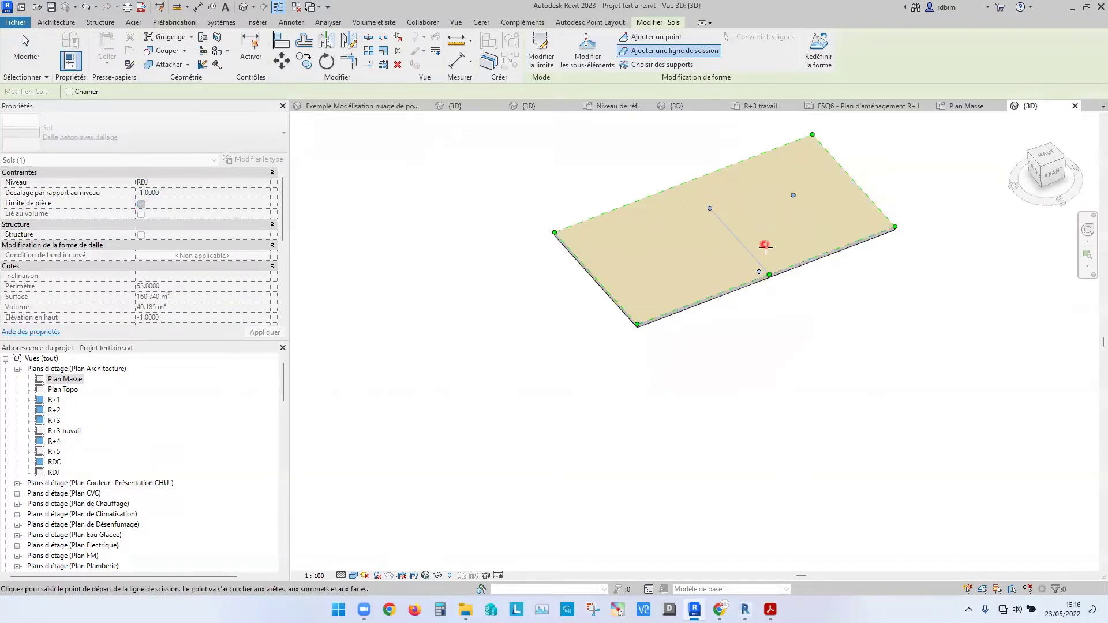
pyautogui.scroll(3, 710, 209)
pyautogui.press('Escape')
pyautogui.press('Escape')
pyautogui.press('Escape')
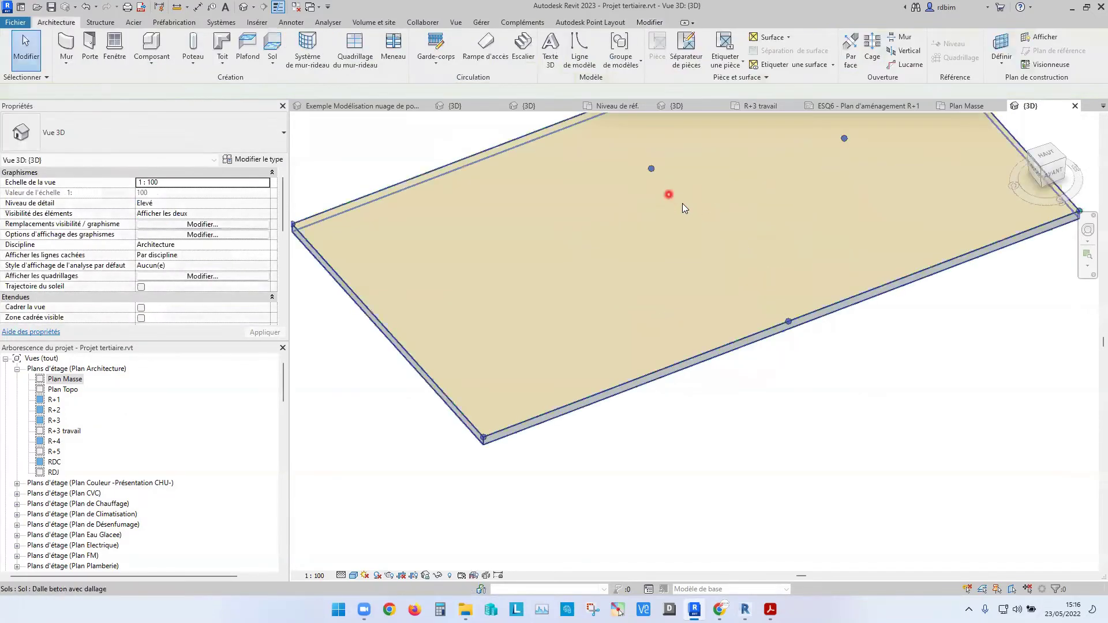
# Try lowering the slab's split line to an elevation of -1.90 and undo that change
pyautogui.click(683, 208)
pyautogui.scroll(-2, 685, 209)
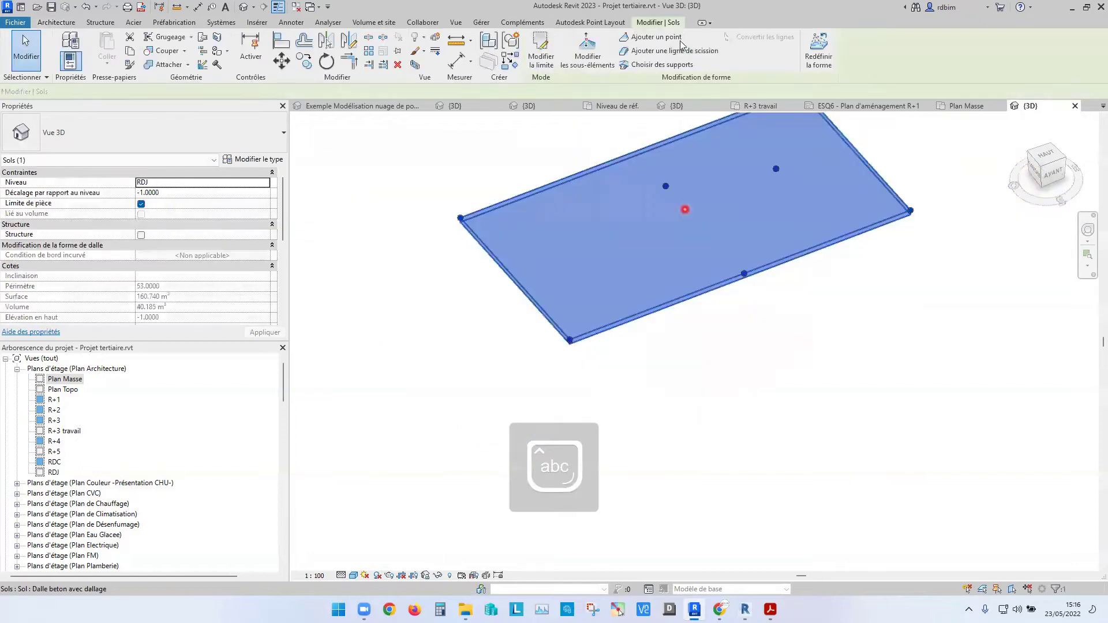
pyautogui.click(607, 60)
pyautogui.click(706, 243)
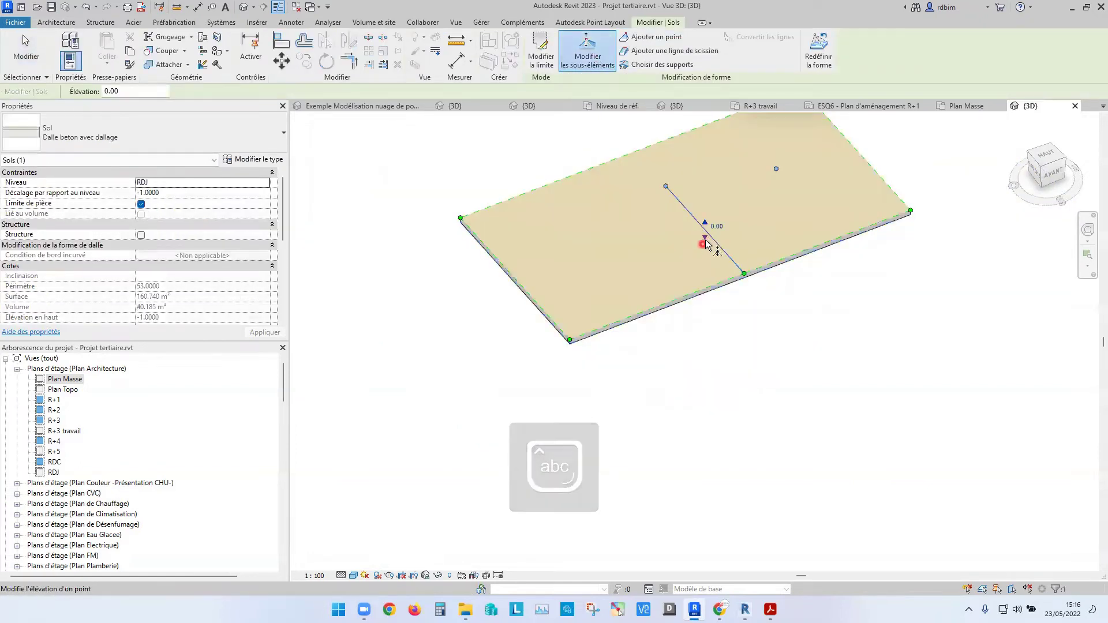
pyautogui.moveTo(709, 245); pyautogui.dragTo(709, 272)
pyautogui.keyDown('shift'); pyautogui.moveTo(767, 265); pyautogui.dragTo(742, 167, button='middle'); pyautogui.keyUp('shift')
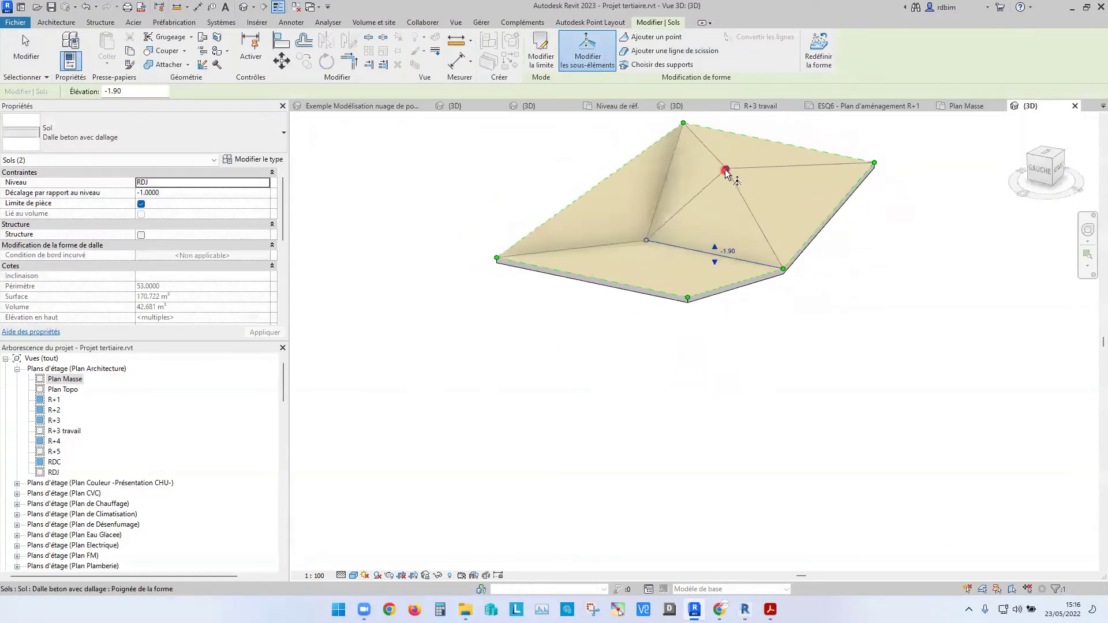
pyautogui.hotkey('ctrl', 'z')
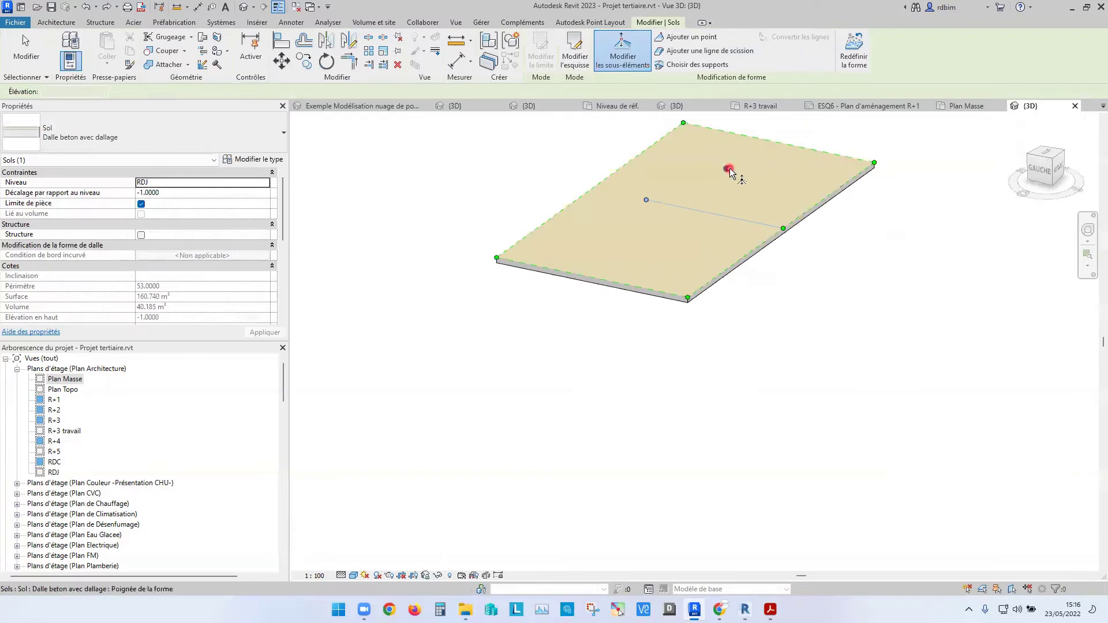
# Raise the slab's interior shape point to an elevation of 1.70 and readjust it to a lower height
pyautogui.click(727, 167)
pyautogui.moveTo(727, 151); pyautogui.dragTo(730, 130)
pyautogui.keyDown('shift'); pyautogui.moveTo(804, 168); pyautogui.dragTo(843, 160, button='middle'); pyautogui.keyUp('shift')
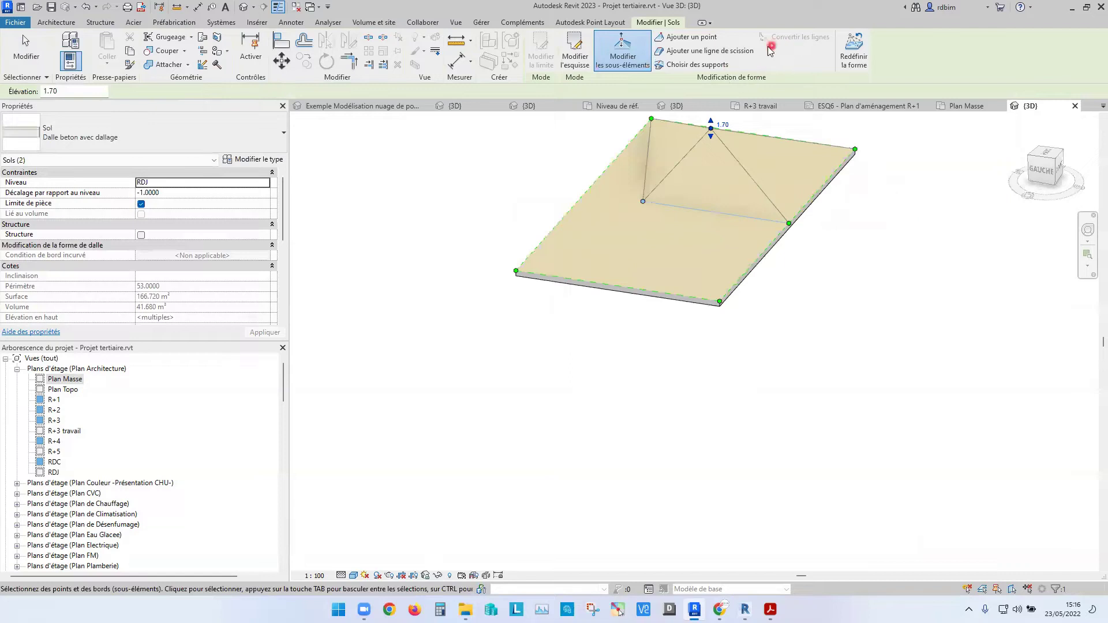
pyautogui.moveTo(714, 145); pyautogui.dragTo(707, 175)
# Select the slab's split line and examine its elevation controls alongside the raised point
pyautogui.click(702, 210)
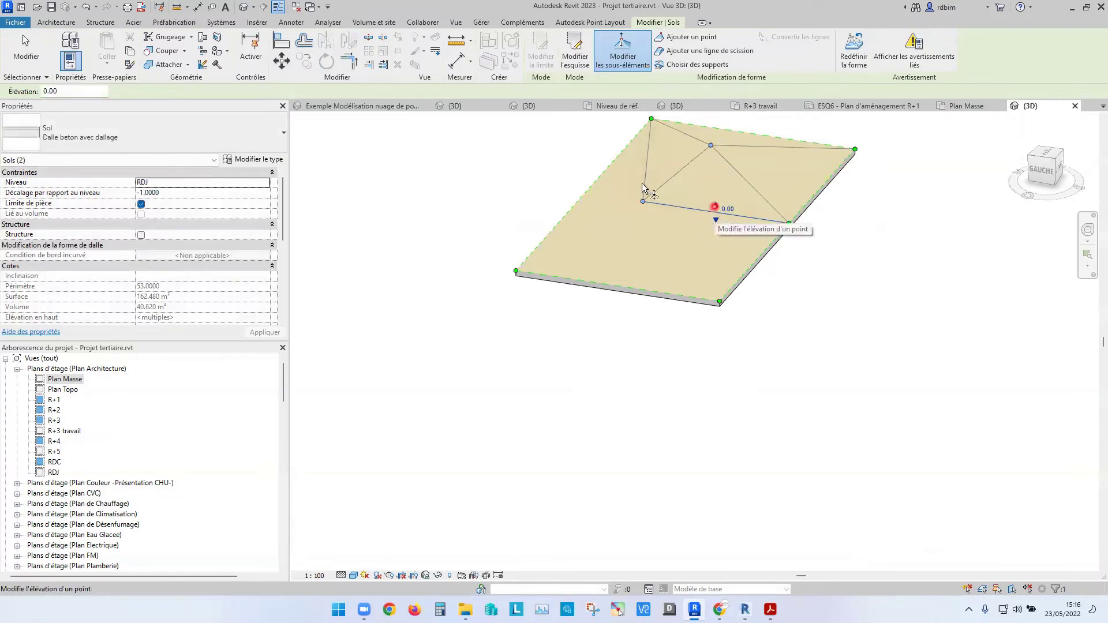
pyautogui.click(712, 145)
pyautogui.click(716, 224)
pyautogui.moveTo(716, 224); pyautogui.dragTo(716, 214)
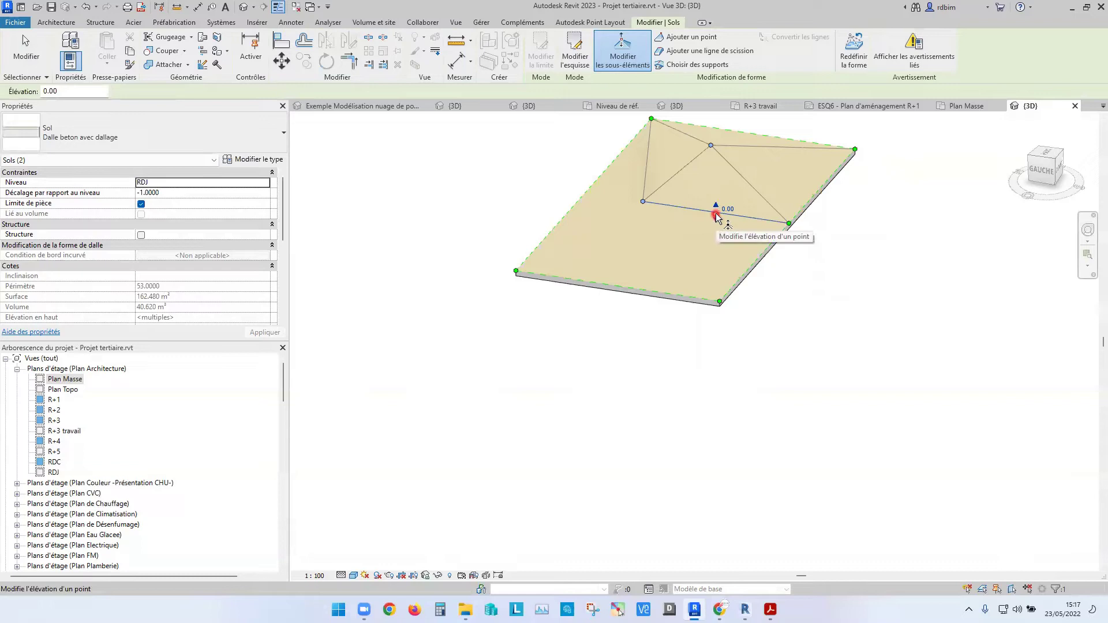
pyautogui.click(650, 144)
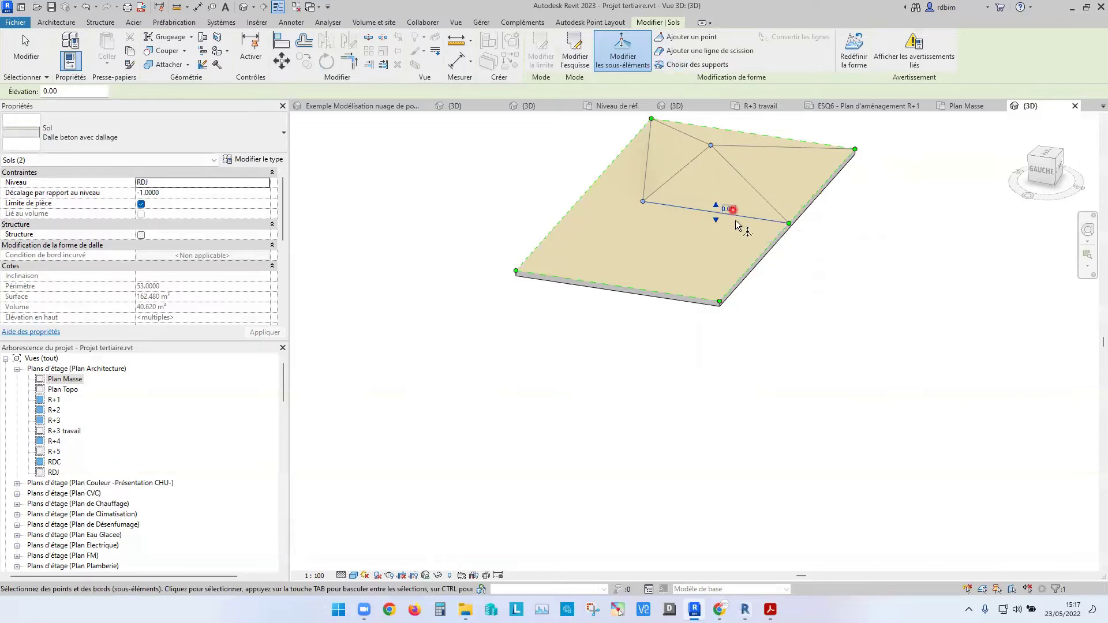
# Convert the fold line between the raised point and the split line's edge end into a split line, and check the remaining lines
pyautogui.click(760, 192)
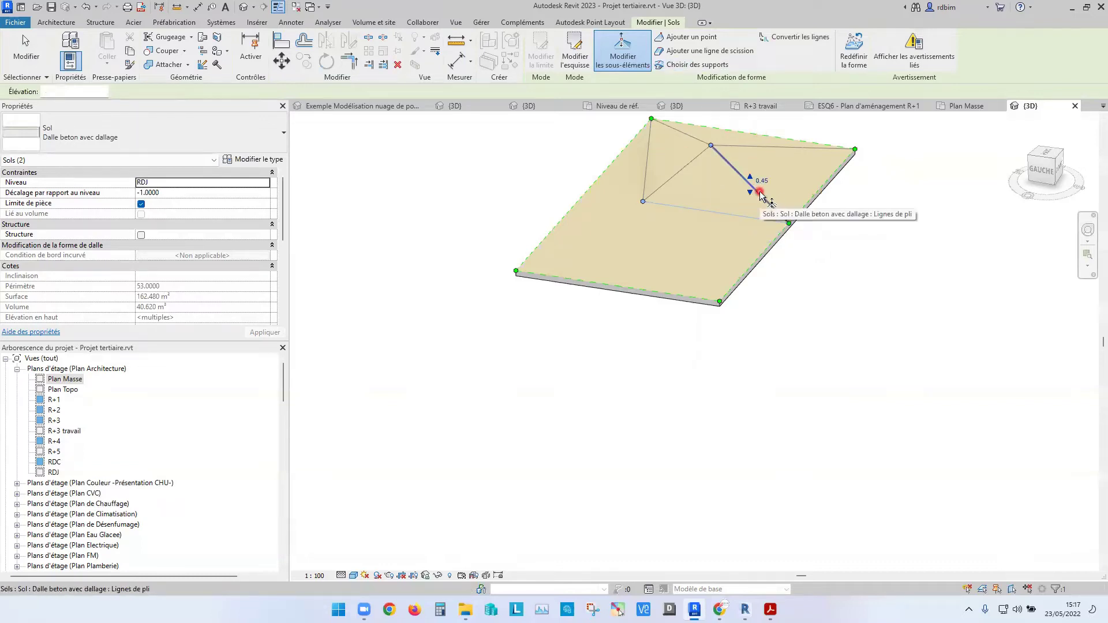
pyautogui.click(798, 38)
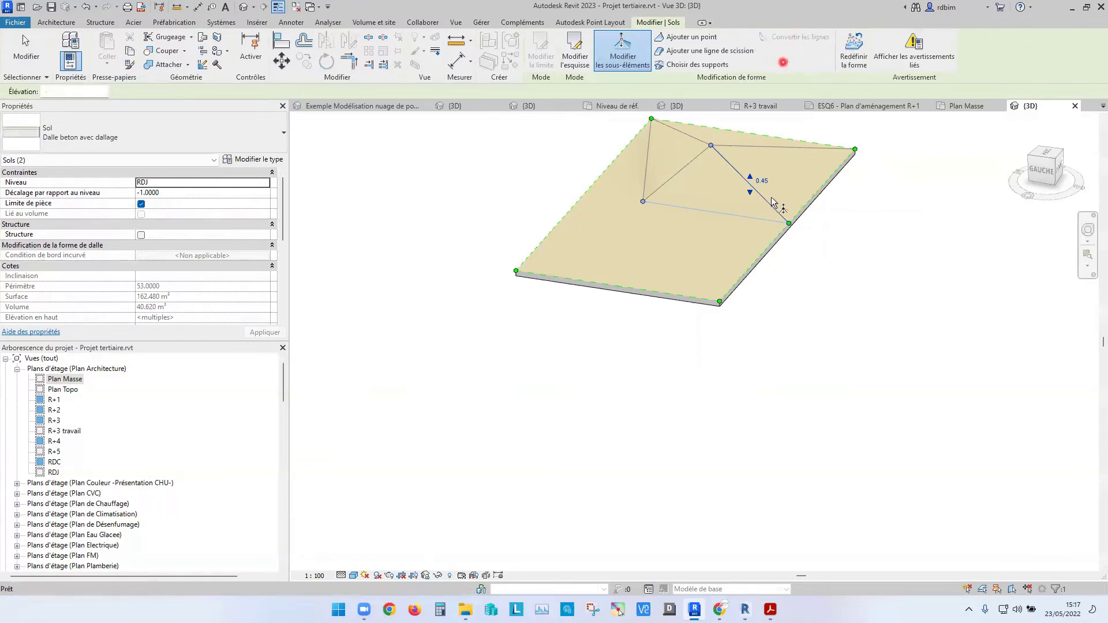
pyautogui.click(737, 153)
pyautogui.click(711, 143)
pyautogui.click(741, 177)
pyautogui.click(743, 229)
pyautogui.click(786, 219)
pyautogui.click(804, 189)
pyautogui.click(804, 48)
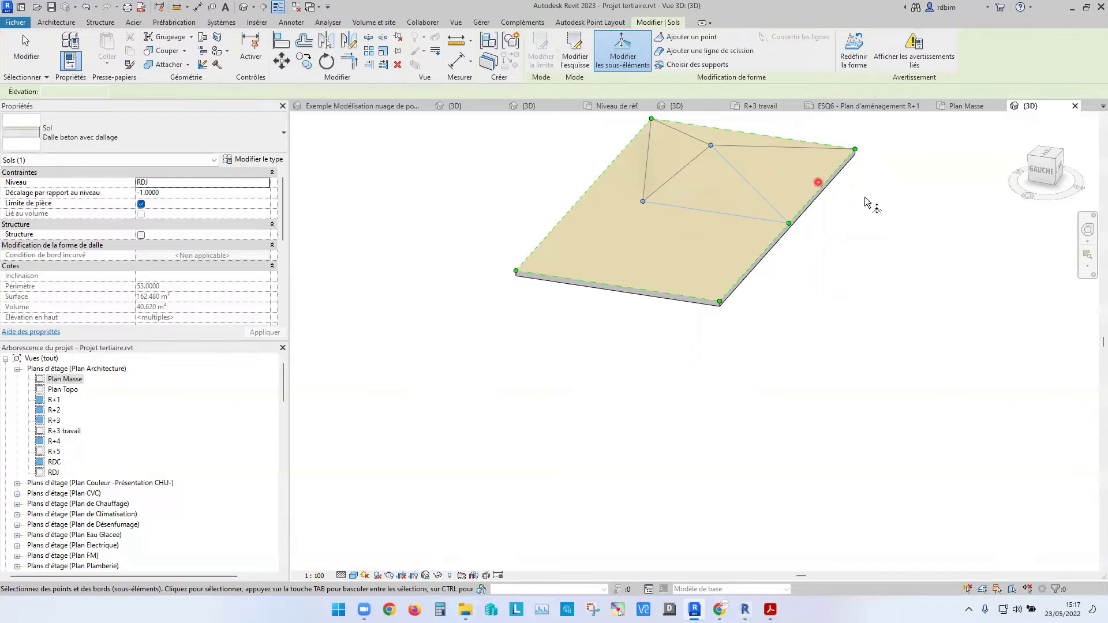
pyautogui.click(864, 200)
# Delete the shape-modified Dalle beton avec dallage slab beside the building
pyautogui.click(723, 281)
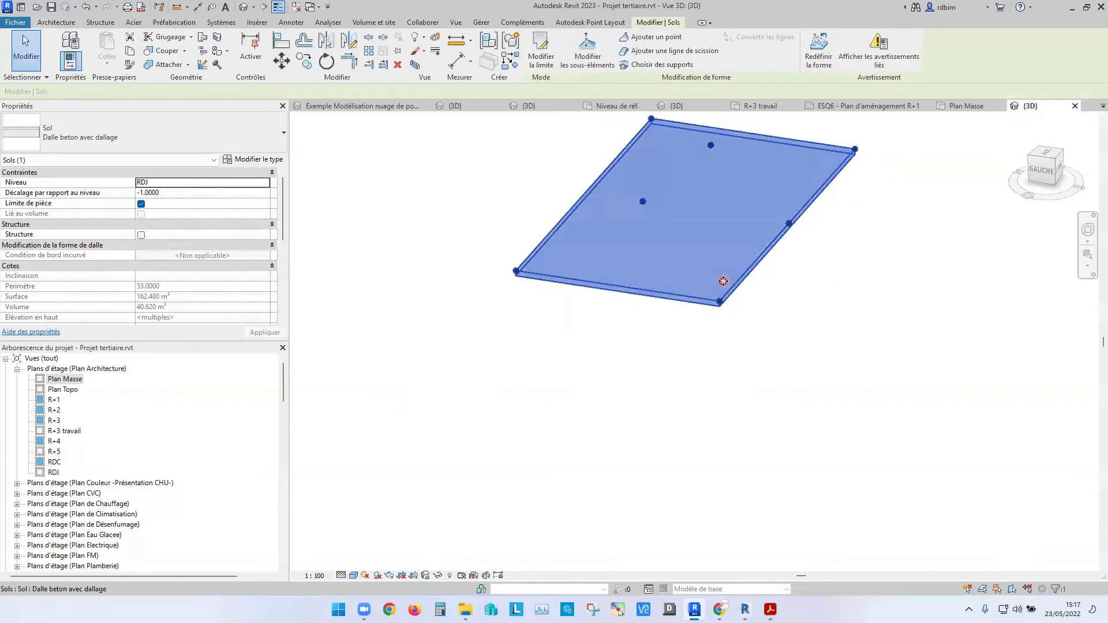
pyautogui.press('Delete')
pyautogui.scroll(-3, 646, 307)
pyautogui.moveTo(659, 309); pyautogui.dragTo(1094, 329, button='middle')
pyautogui.scroll(4, 437, 258)
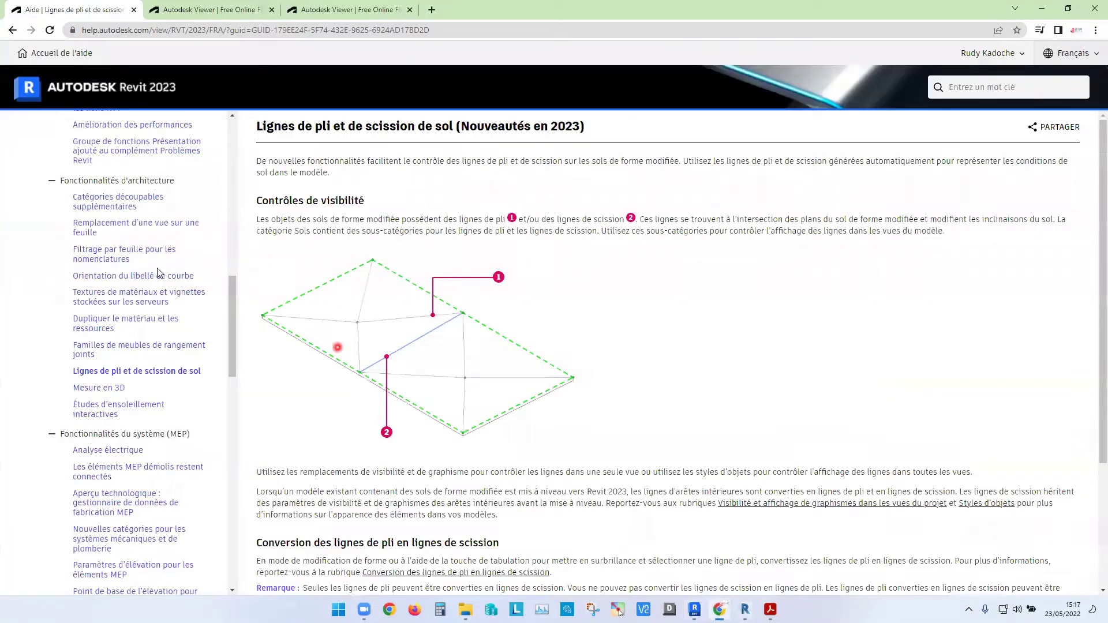
# Open the Mesure en 3D help topic, switch back to Revit and measure between the base corners of two neighbouring concrete columns in 3D
pyautogui.click(101, 388)
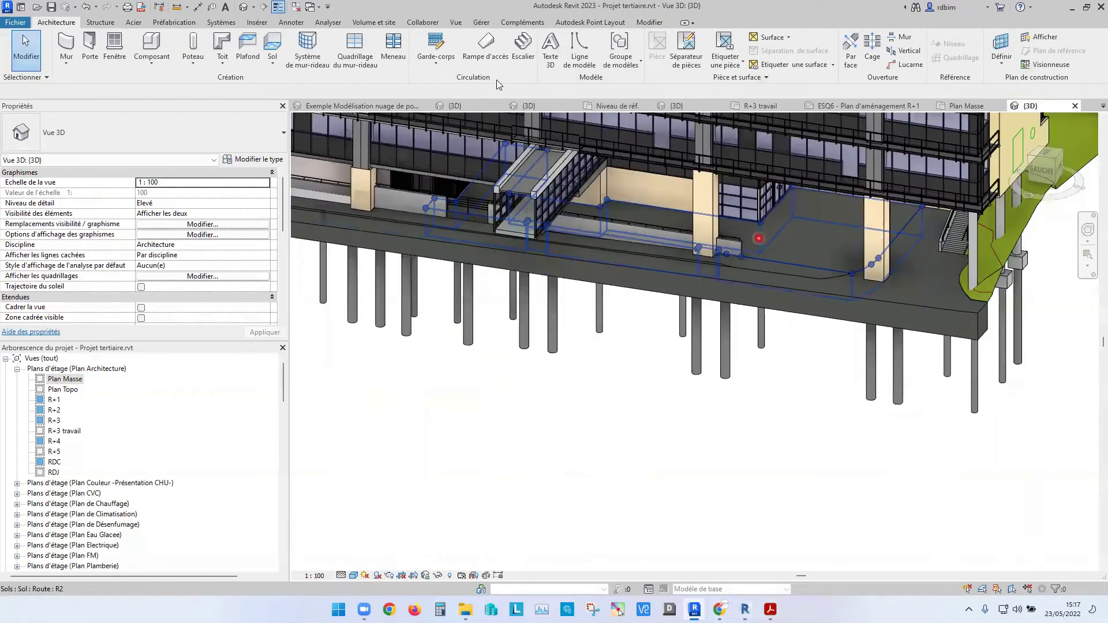
pyautogui.click(176, 7)
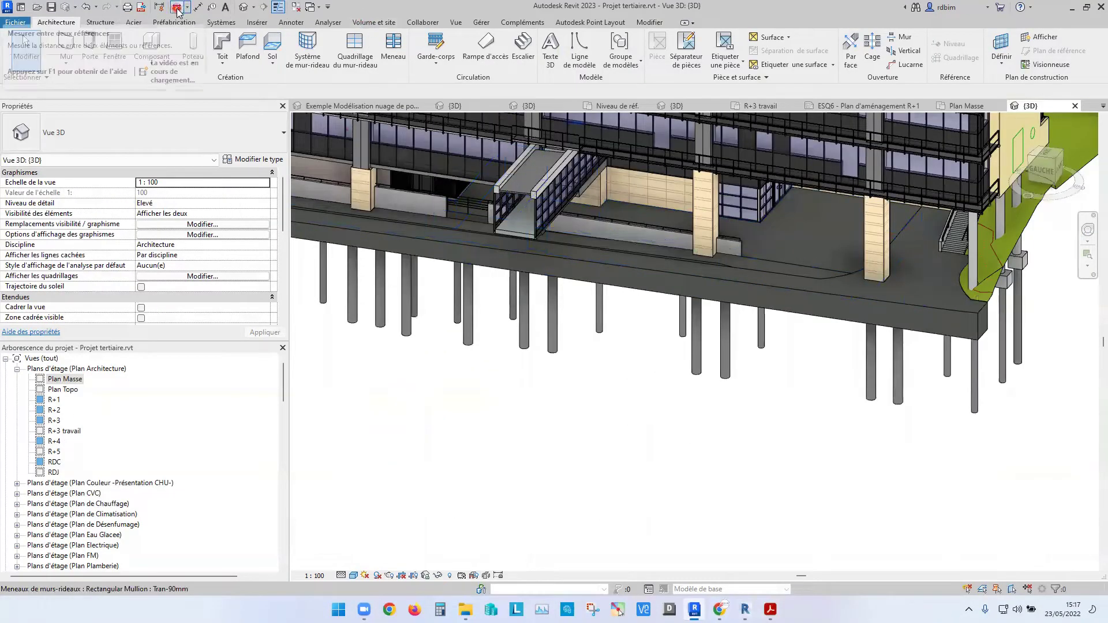
pyautogui.scroll(5, 728, 252)
pyautogui.click(729, 252)
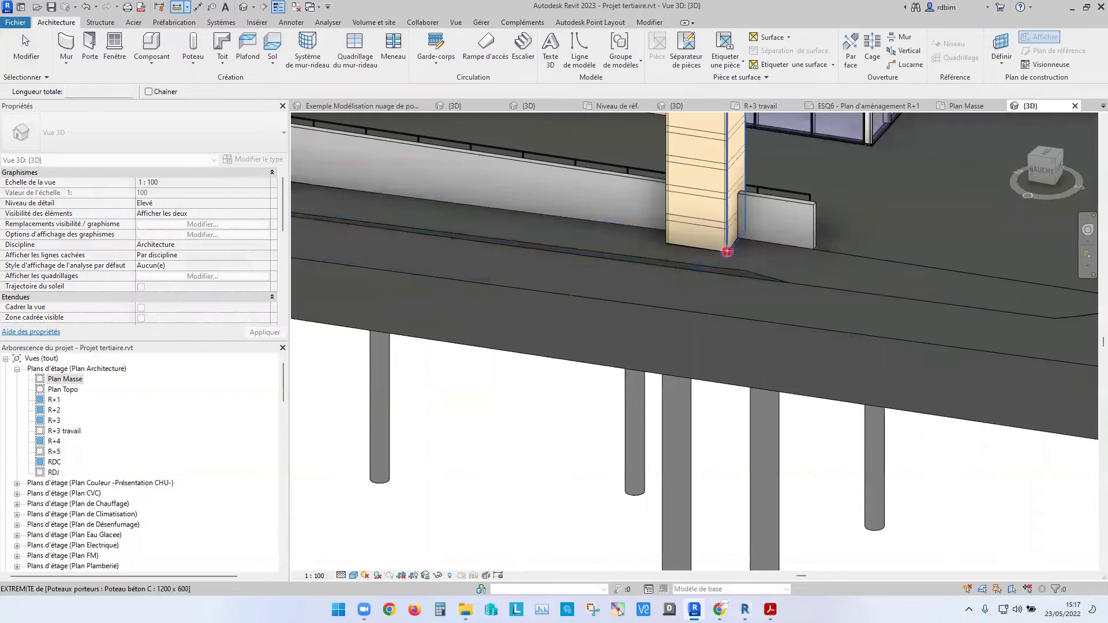
pyautogui.moveTo(836, 248); pyautogui.dragTo(495, 247, button='middle')
pyautogui.click(498, 241)
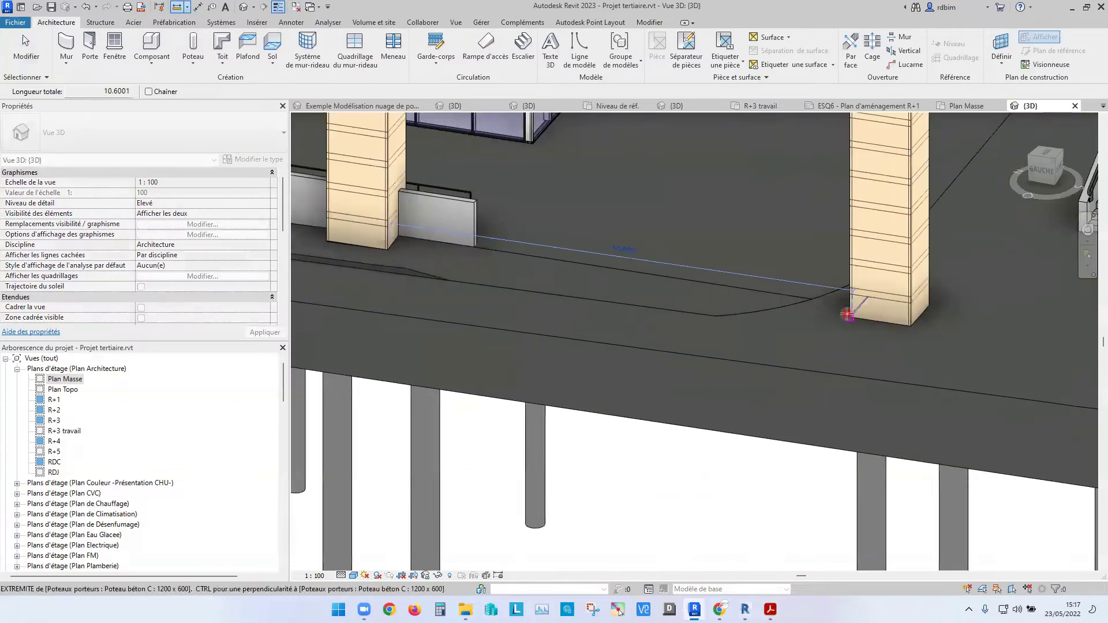
pyautogui.click(852, 316)
# Measure the distance between the two columns again, ending at the top corner of the neighbouring column
pyautogui.moveTo(821, 211); pyautogui.dragTo(786, 346, button='middle')
pyautogui.scroll(-1, 786, 345)
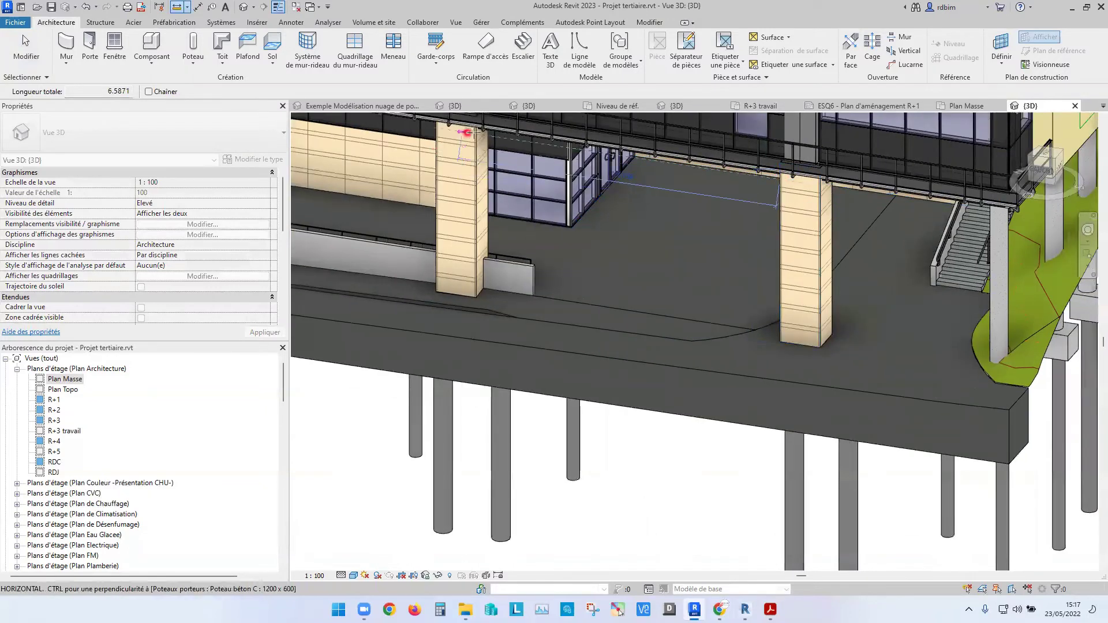
pyautogui.click(476, 127)
pyautogui.scroll(4, 693, 231)
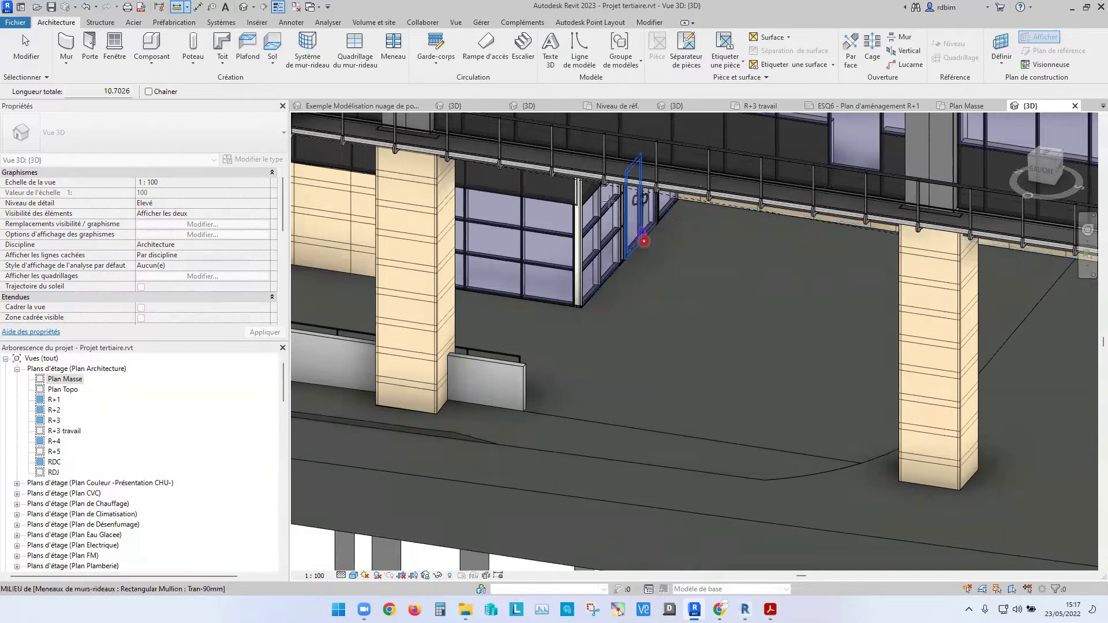
# Switch to the help in Chrome and open the Études d'ensoleillement interactives topic
pyautogui.hotkey('alt', 'Tab')
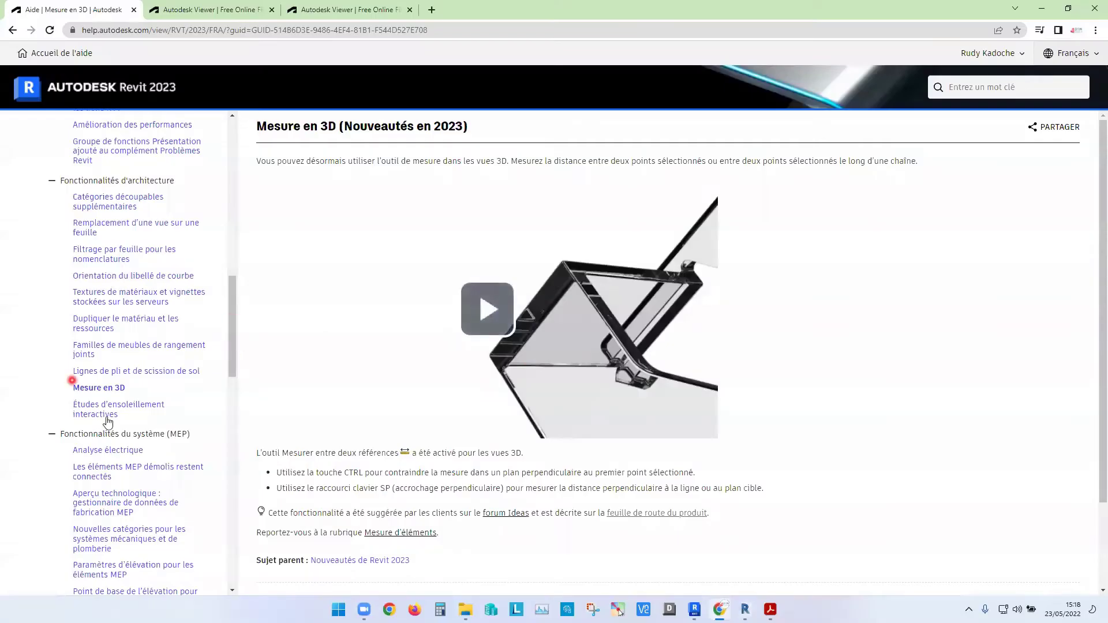
pyautogui.click(104, 411)
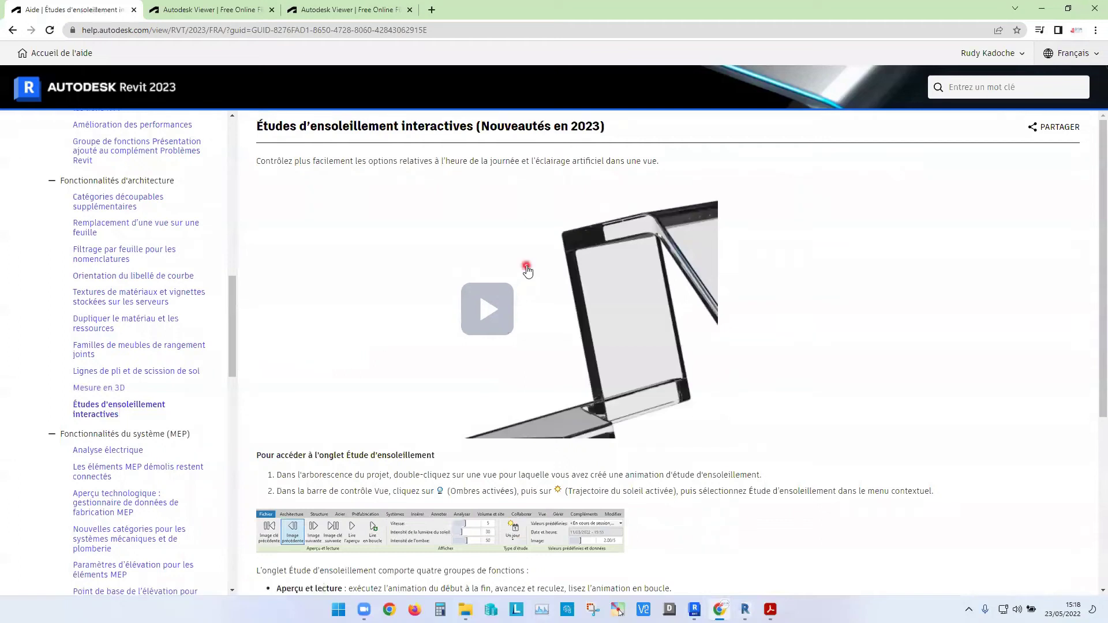
# Switch back to Revit and bring up the ESQ6 - Plan d'aménagement R+1 sheet
pyautogui.click(1042, 9)
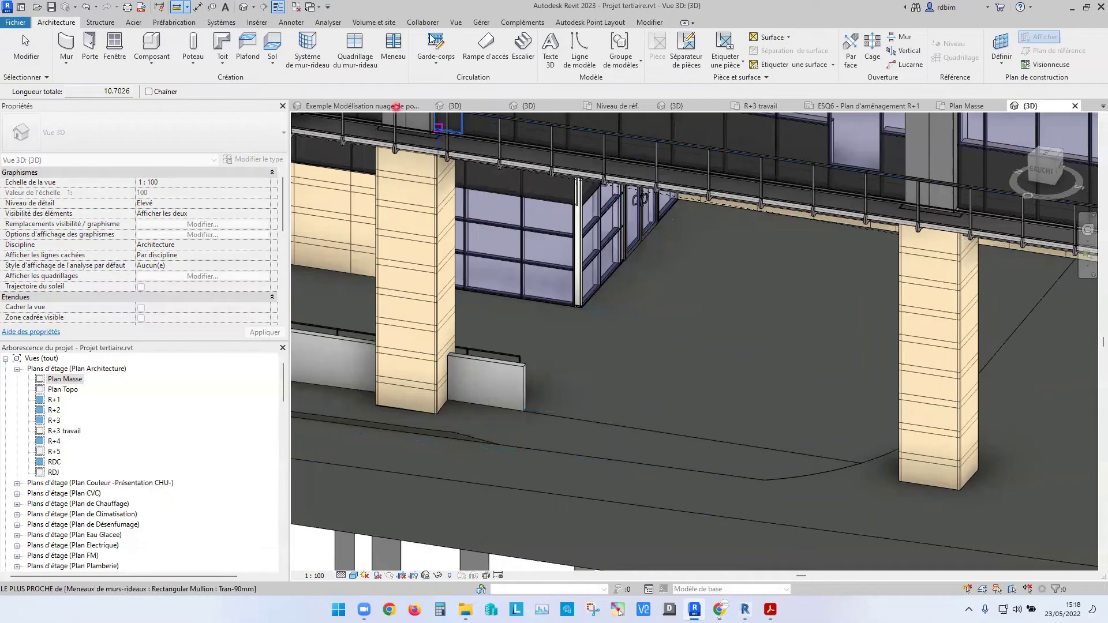
pyautogui.click(788, 108)
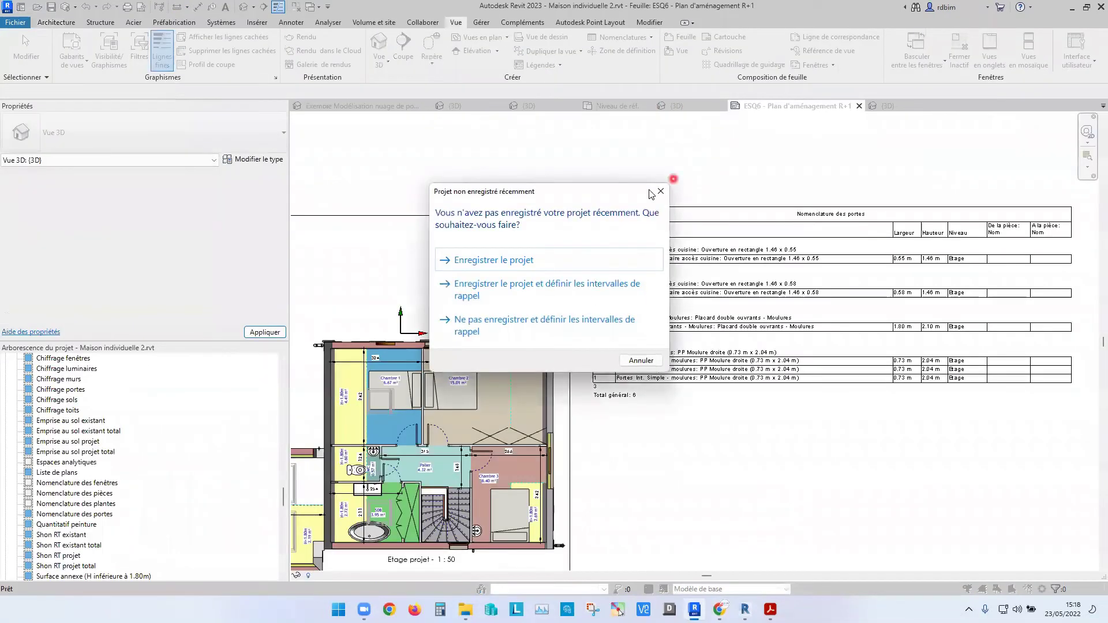
# Dismiss the save reminder without saving and open the default 3D view of the house project
pyautogui.click(660, 191)
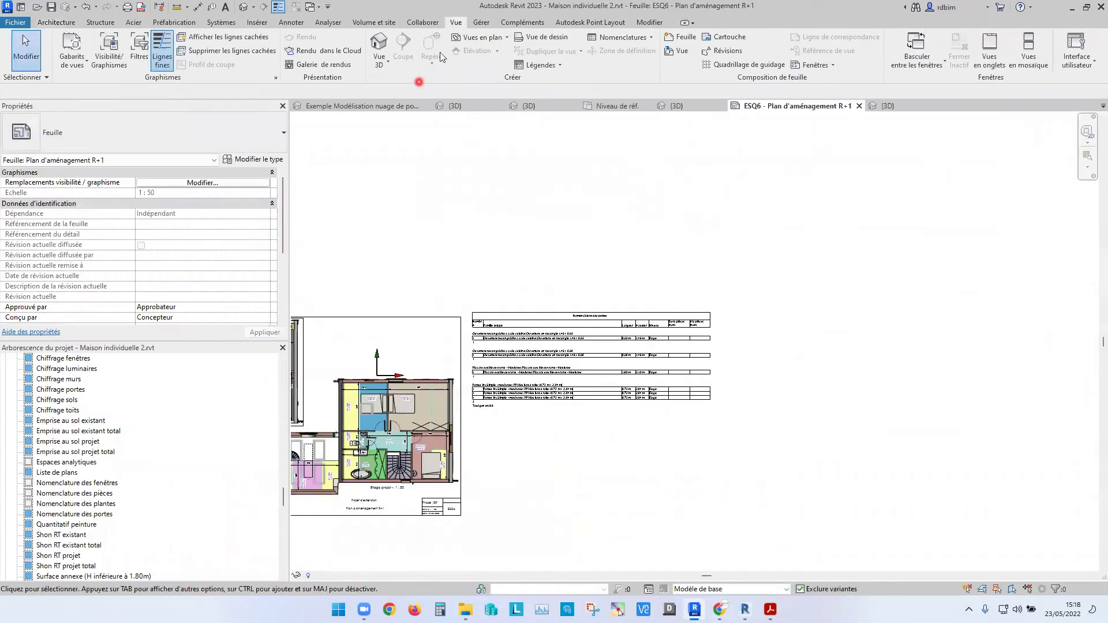
pyautogui.click(389, 40)
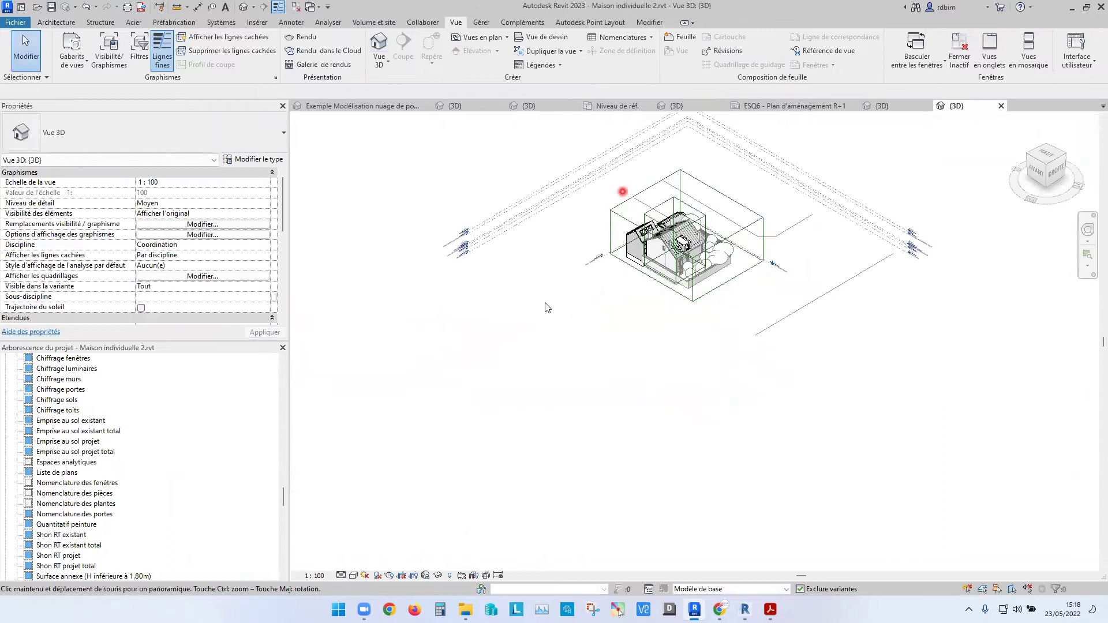
# Look through the project's schedules, sheets and 3D views in the project browser
pyautogui.scroll(-7, 64, 540)
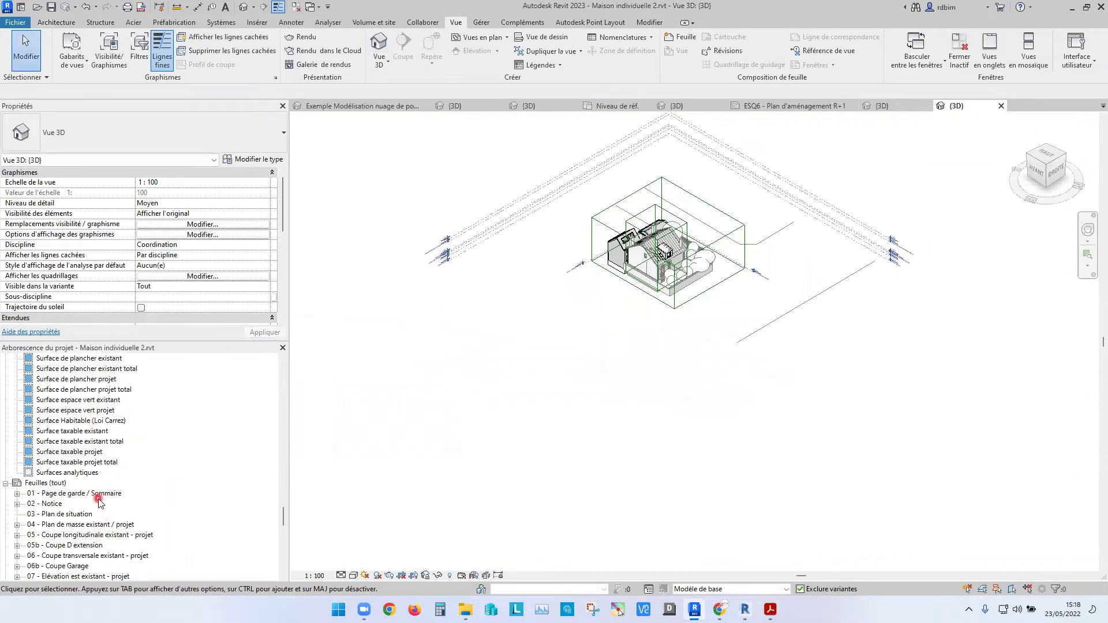
pyautogui.scroll(12, 99, 502)
pyautogui.click(118, 502)
pyautogui.scroll(15, 118, 501)
pyautogui.scroll(6, 122, 428)
pyautogui.scroll(5, 45, 480)
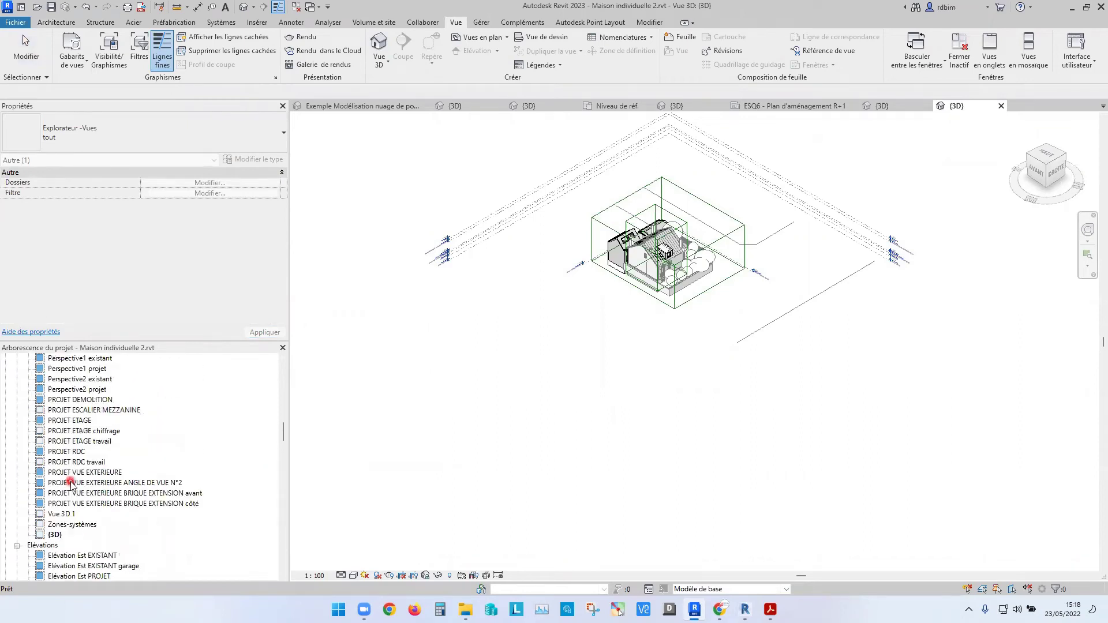
pyautogui.scroll(2, 118, 451)
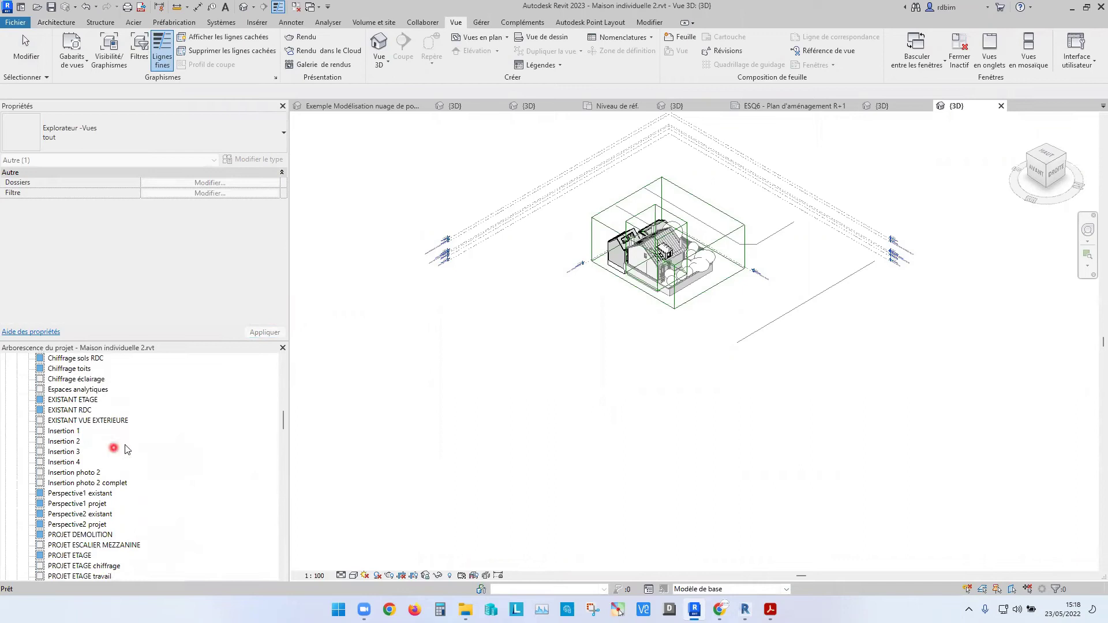
pyautogui.scroll(2, 487, 339)
# Turn on the sun path using the project's specified date, time and location, and turn on shadows in the 3D view
pyautogui.moveTo(488, 339); pyautogui.dragTo(383, 593, button='middle')
pyautogui.click(367, 576)
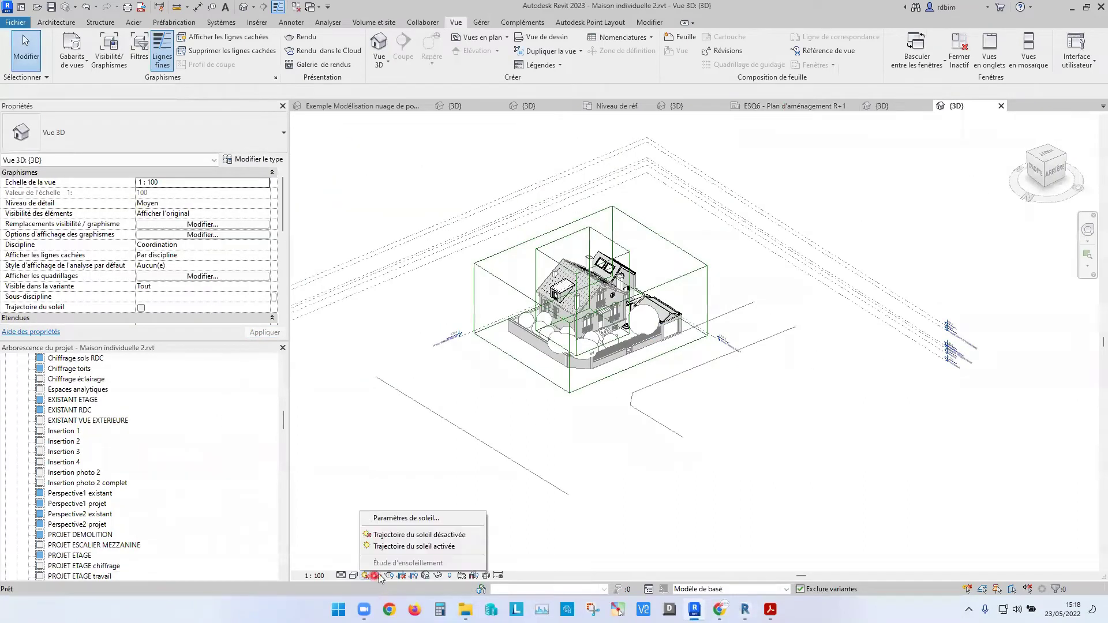
pyautogui.click(404, 547)
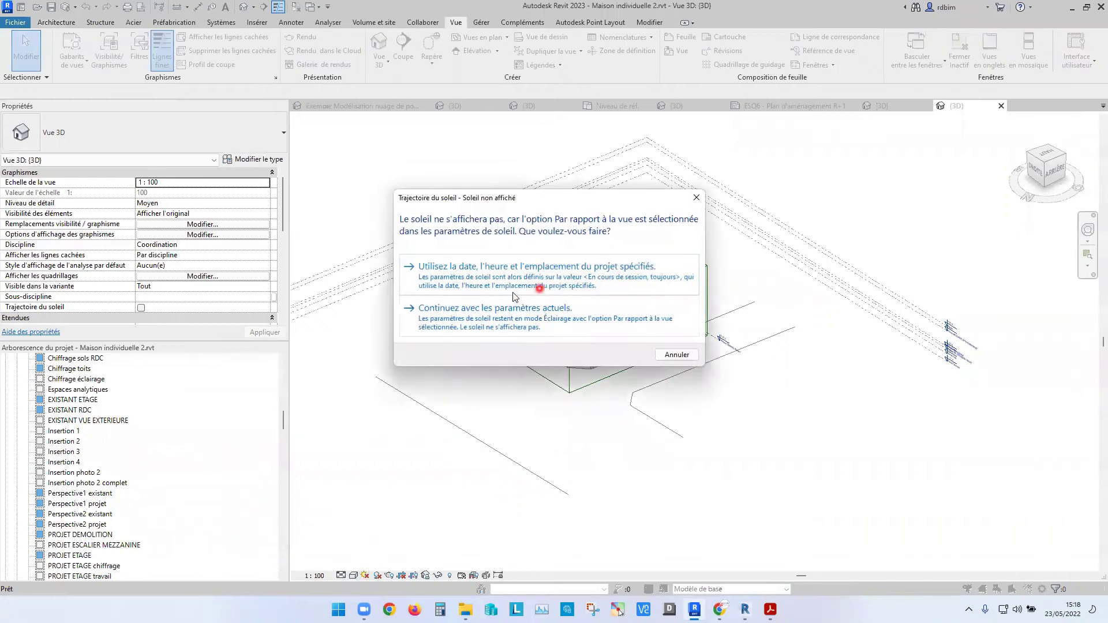
pyautogui.click(515, 295)
pyautogui.click(372, 580)
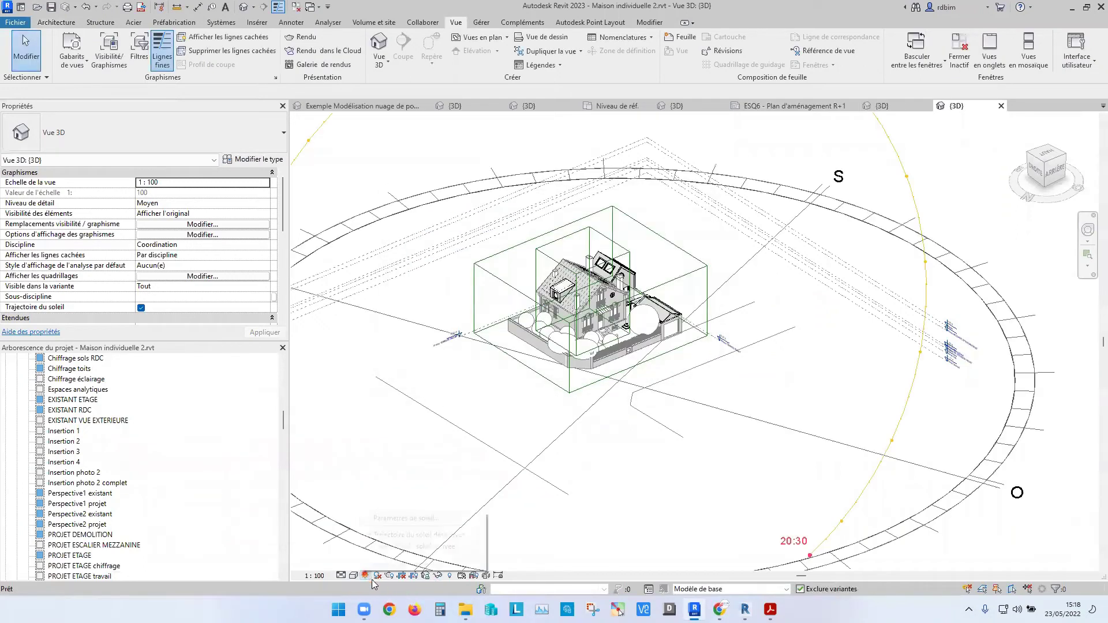
pyautogui.click(378, 577)
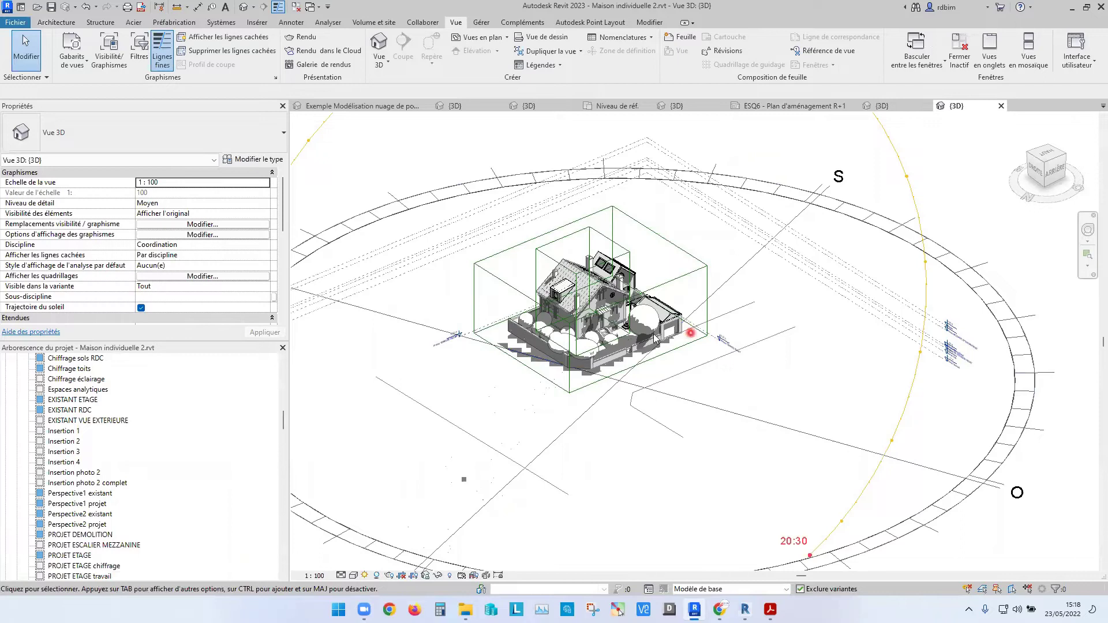
# Hide the scope boxes around the house in the 3D view
pyautogui.scroll(4, 655, 340)
pyautogui.click(683, 210)
pyautogui.rightClick(683, 210)
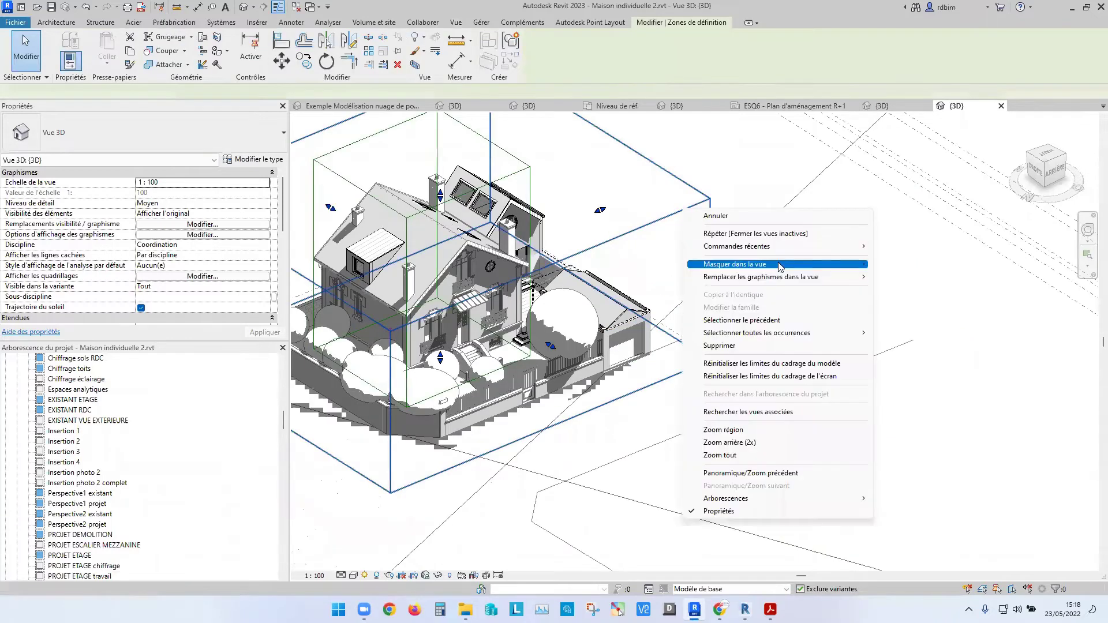
pyautogui.moveTo(780, 266)
pyautogui.scroll(-4, 706, 291)
# Start the sun study for the 3D view and set its study type to a single day (Type d'étude sur un jour)
pyautogui.click(365, 575)
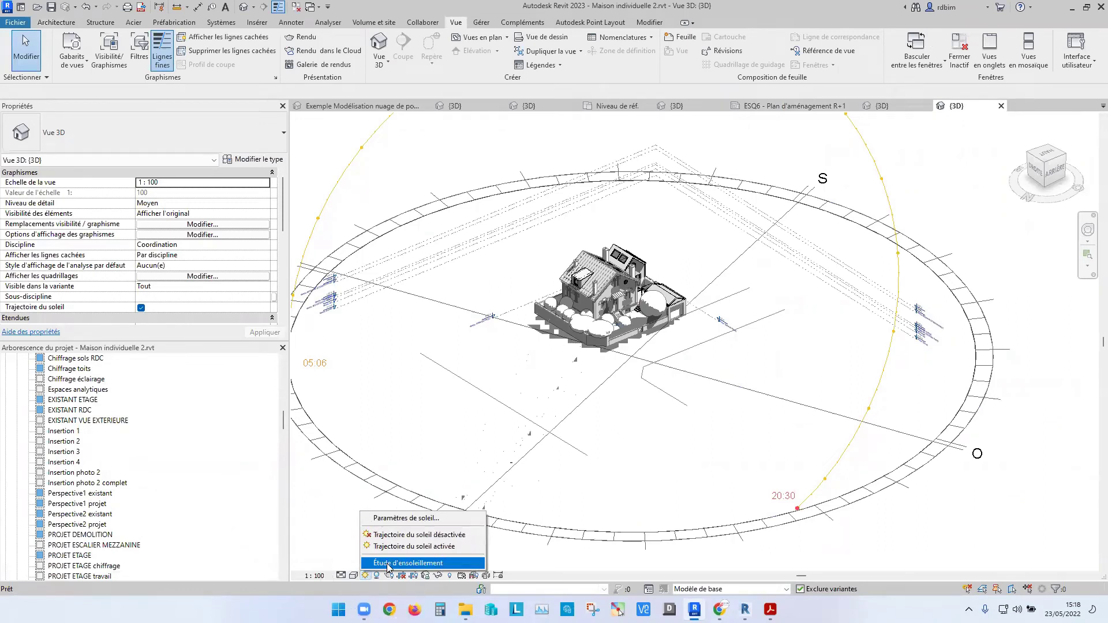
pyautogui.click(387, 565)
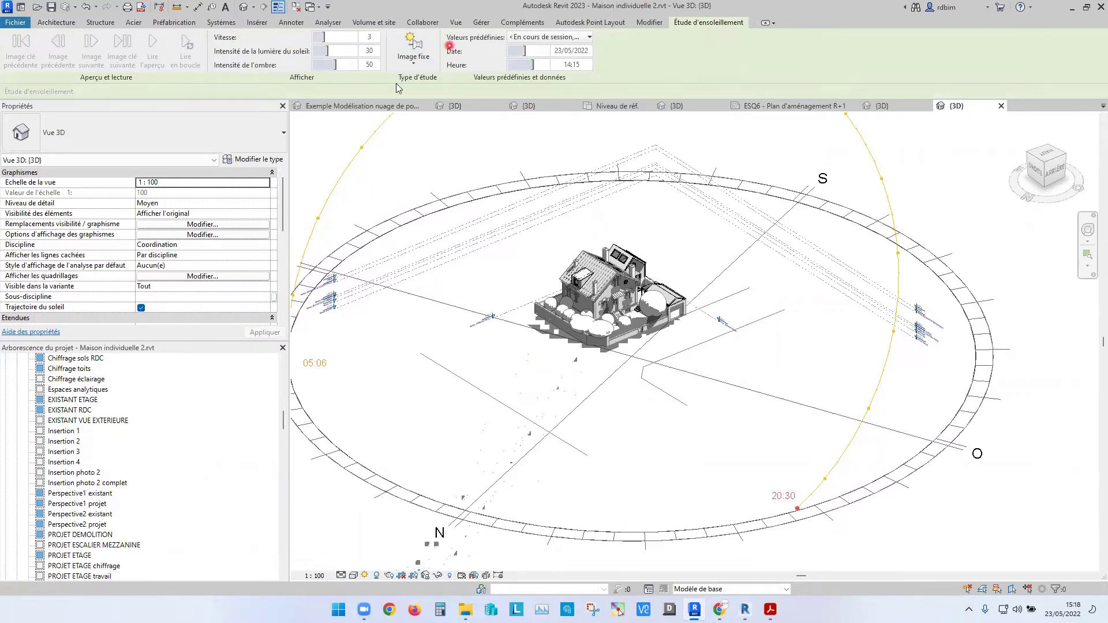
pyautogui.click(413, 58)
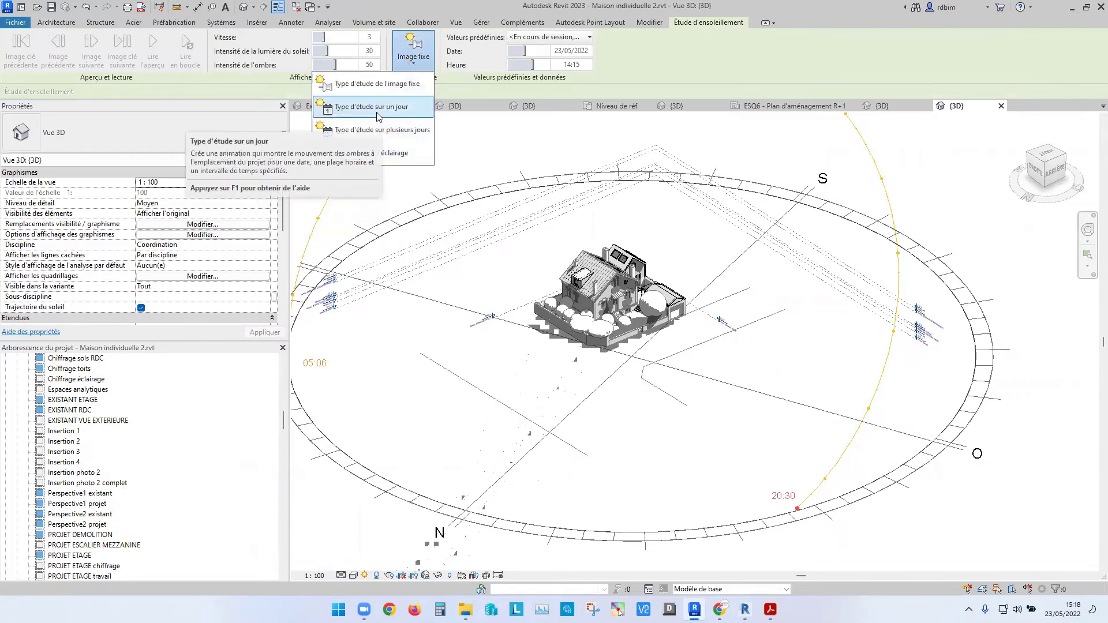
pyautogui.click(378, 107)
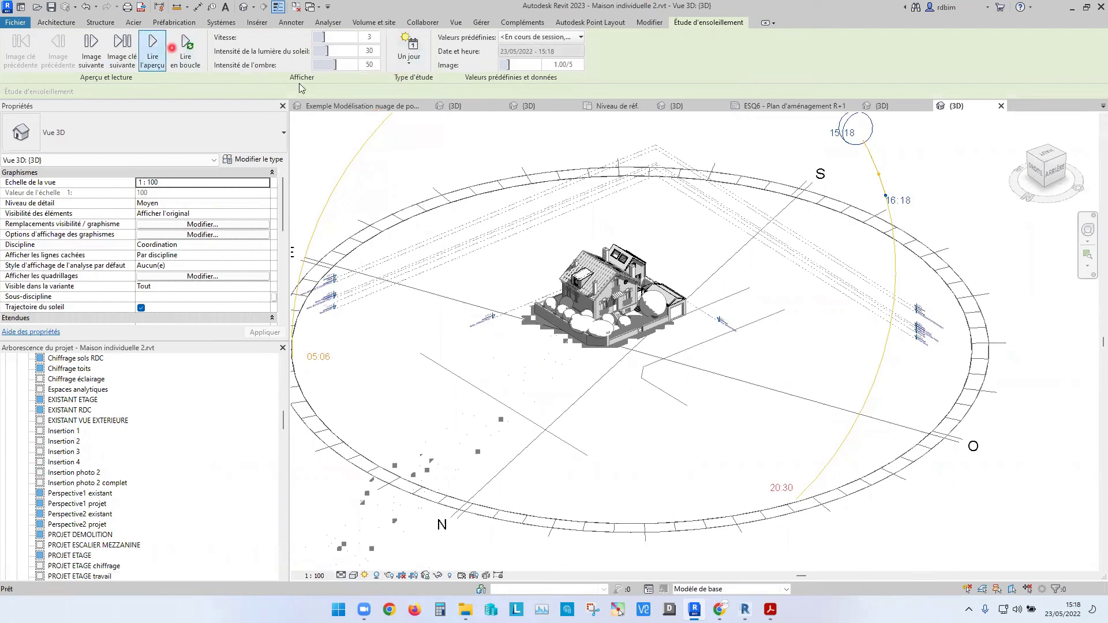
pyautogui.scroll(5, 657, 311)
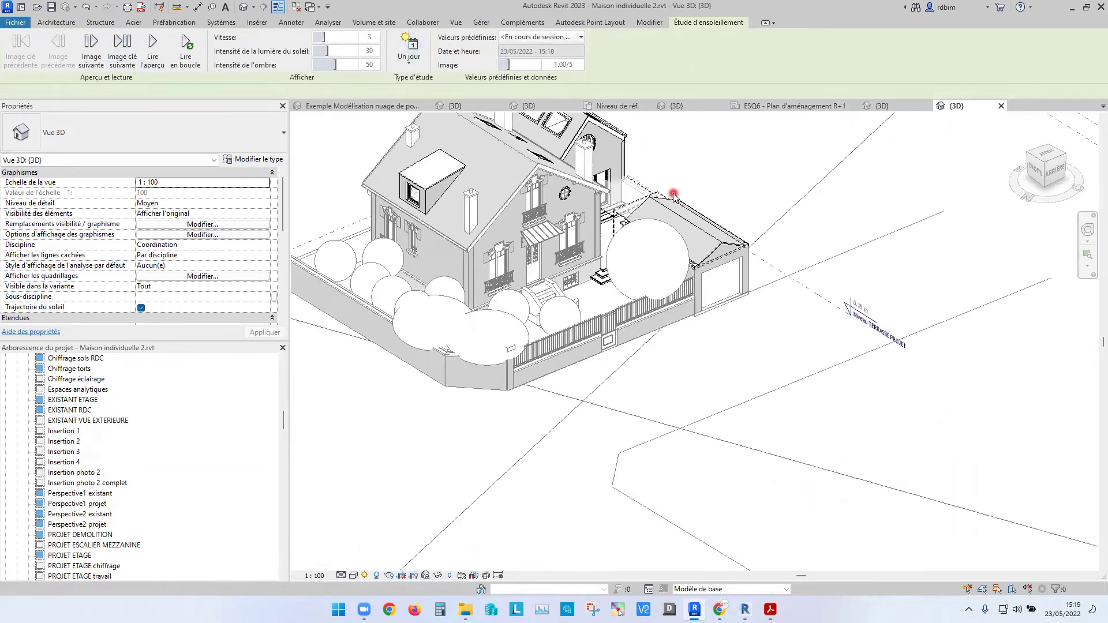
pyautogui.scroll(-2, 674, 196)
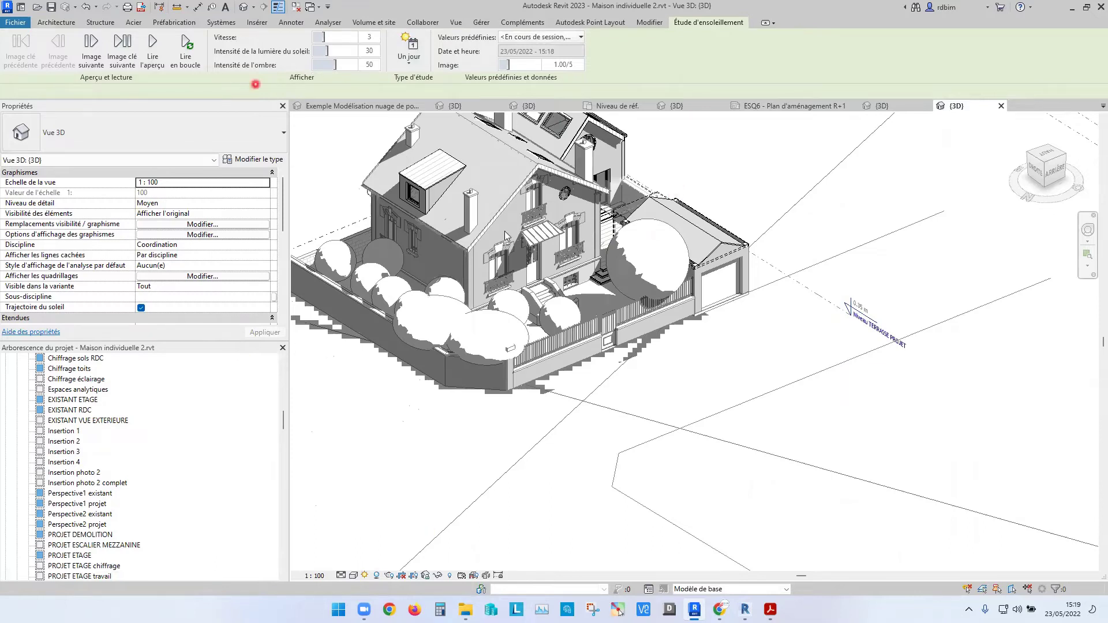
pyautogui.click(365, 576)
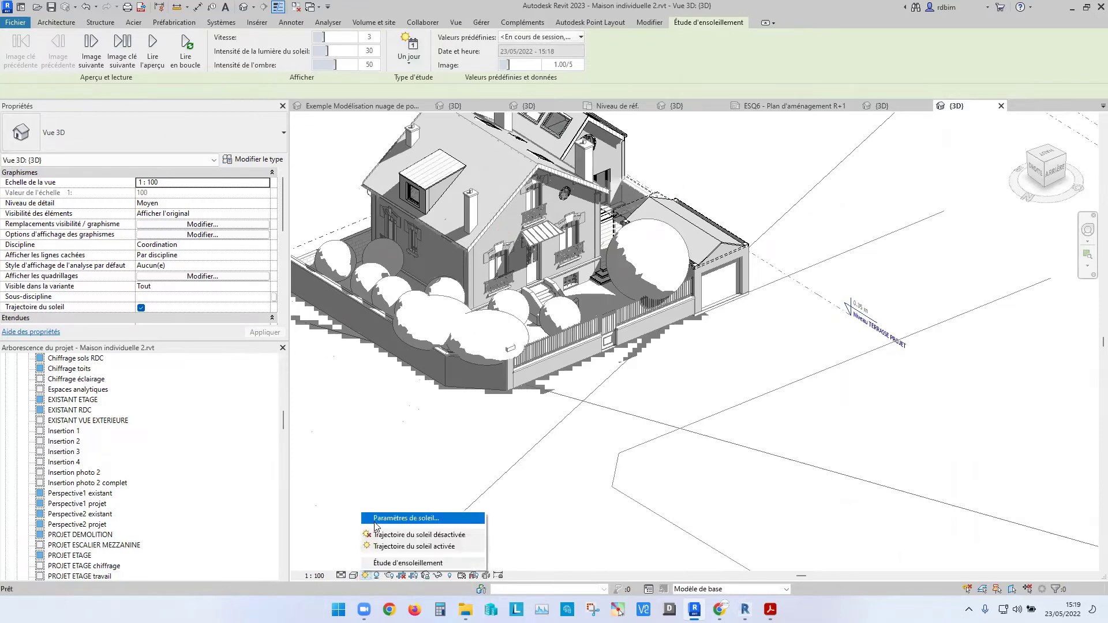
pyautogui.click(761, 70)
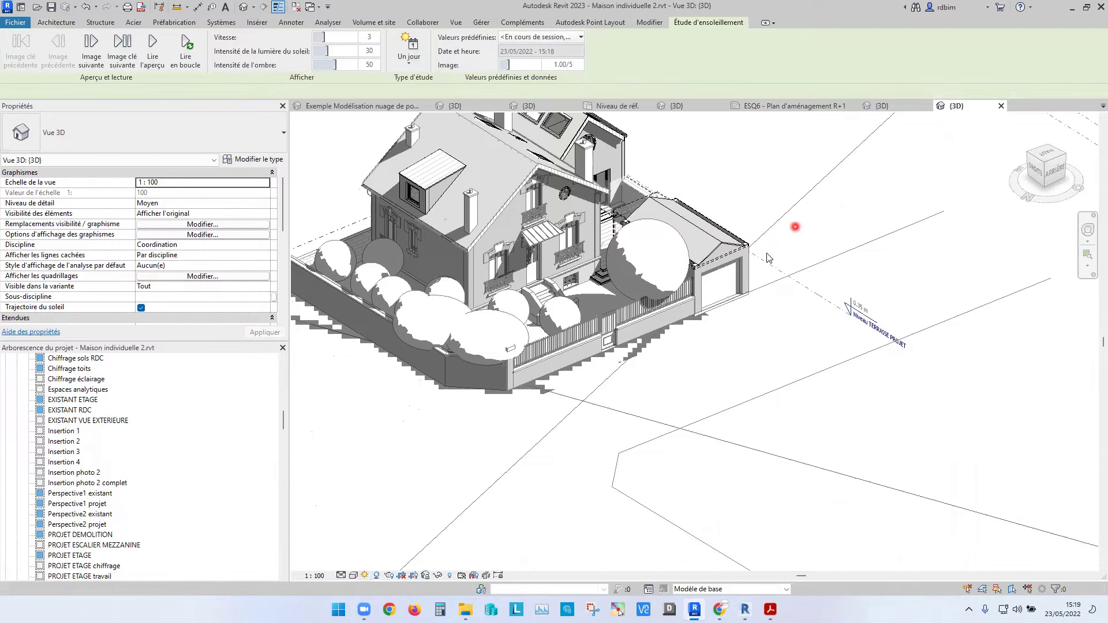
pyautogui.scroll(-4, 744, 289)
pyautogui.scroll(3, 710, 230)
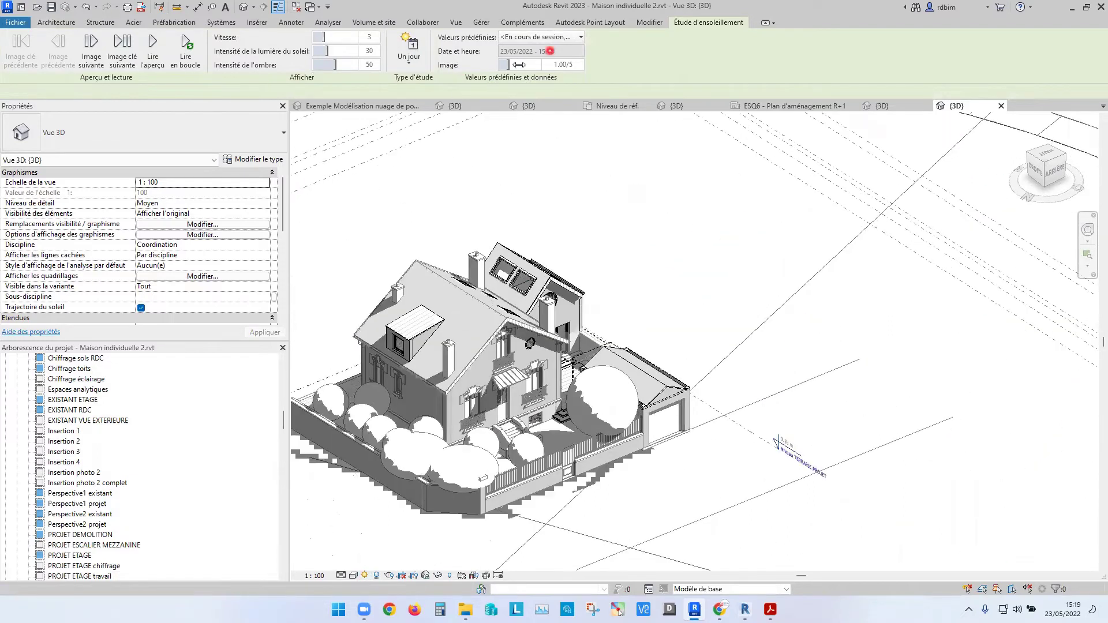
# Switch to the Revit 2023 help in Chrome and open the Paramètres d'élévation pour les éléments MEP topic
pyautogui.click(546, 427)
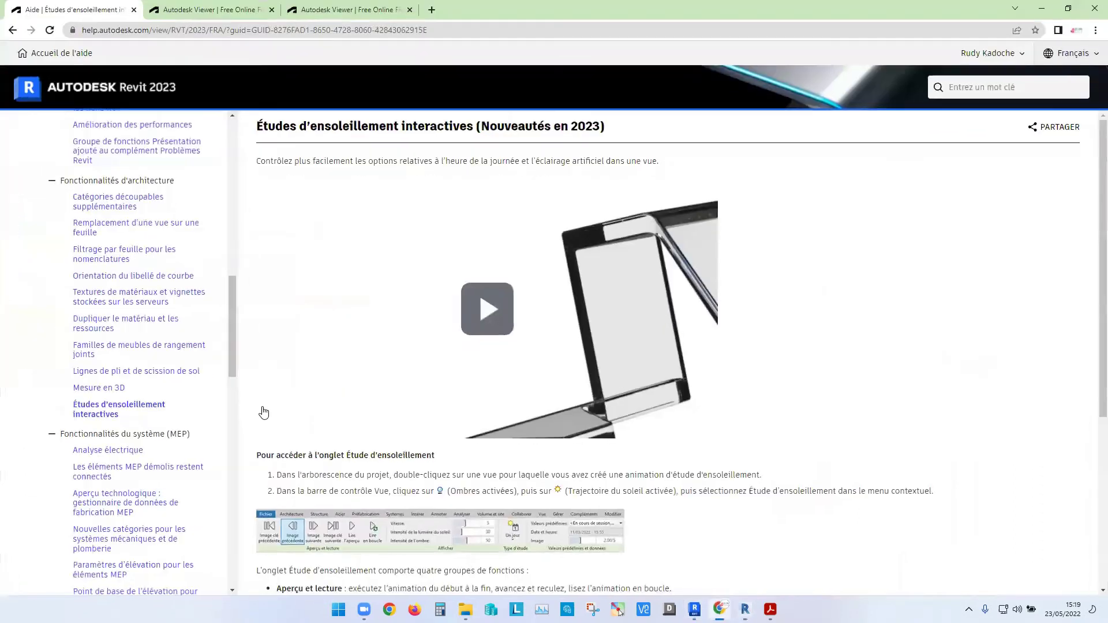
pyautogui.click(131, 426)
pyautogui.scroll(-3, 139, 430)
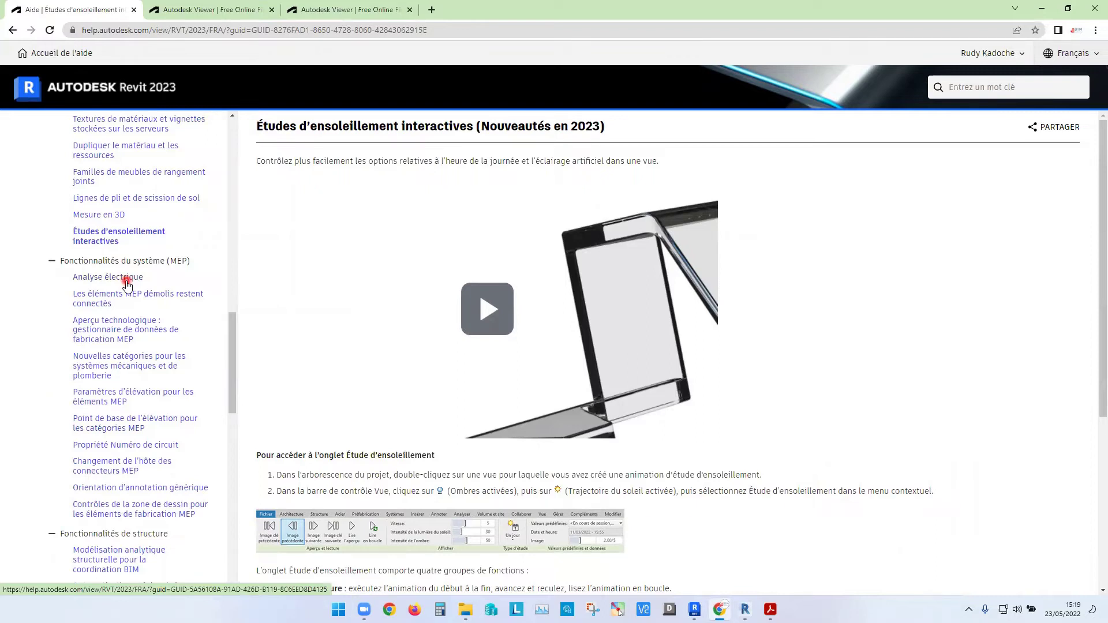
pyautogui.scroll(-2, 153, 291)
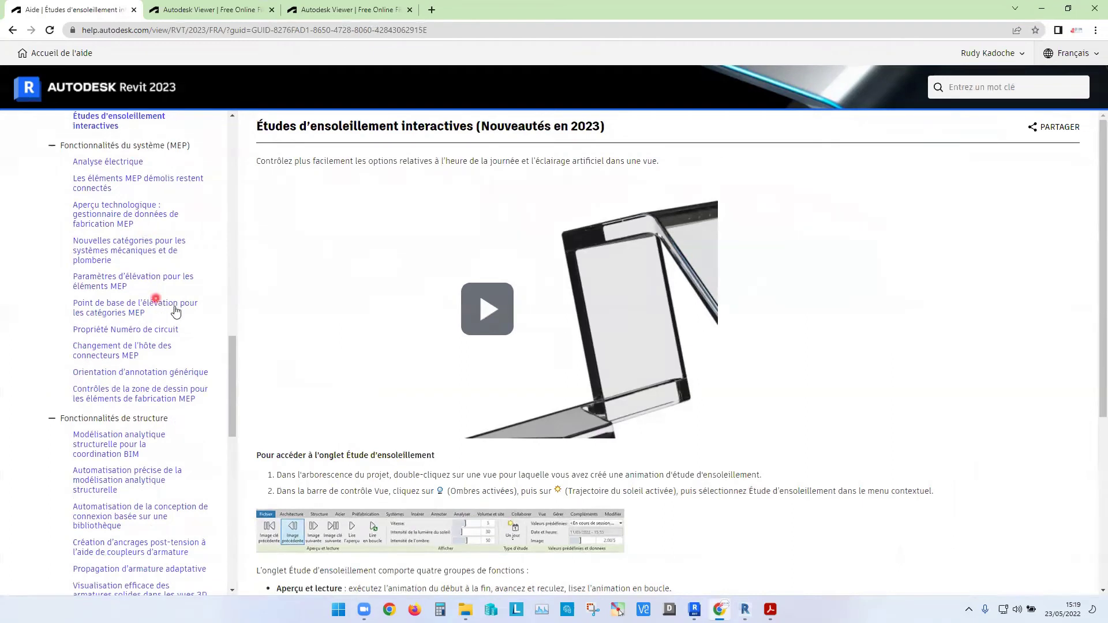
pyautogui.click(1051, 9)
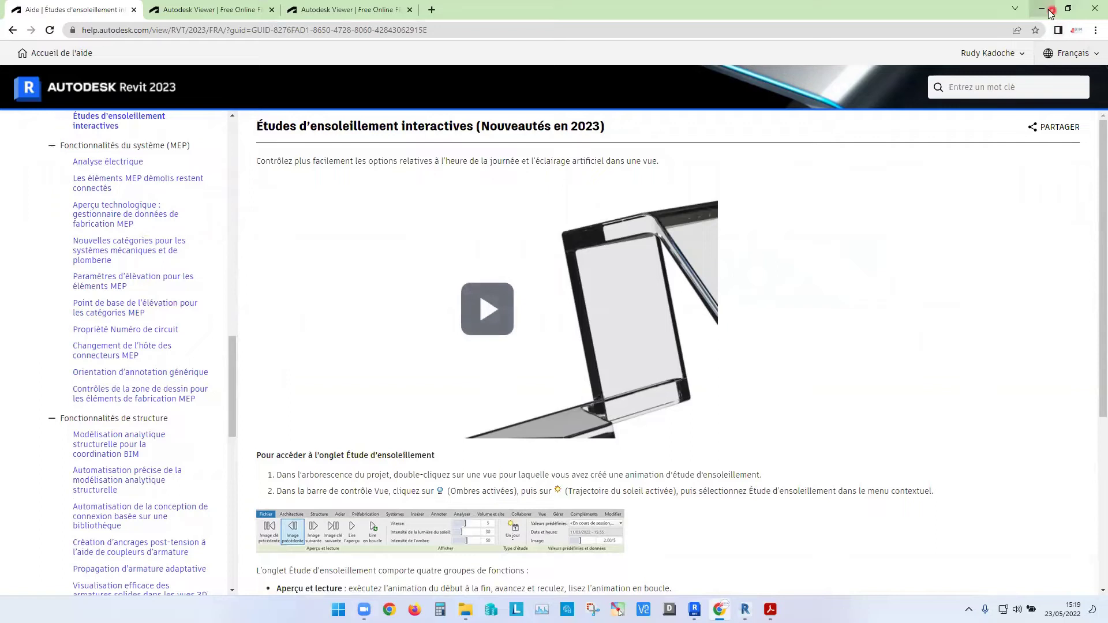
pyautogui.click(139, 289)
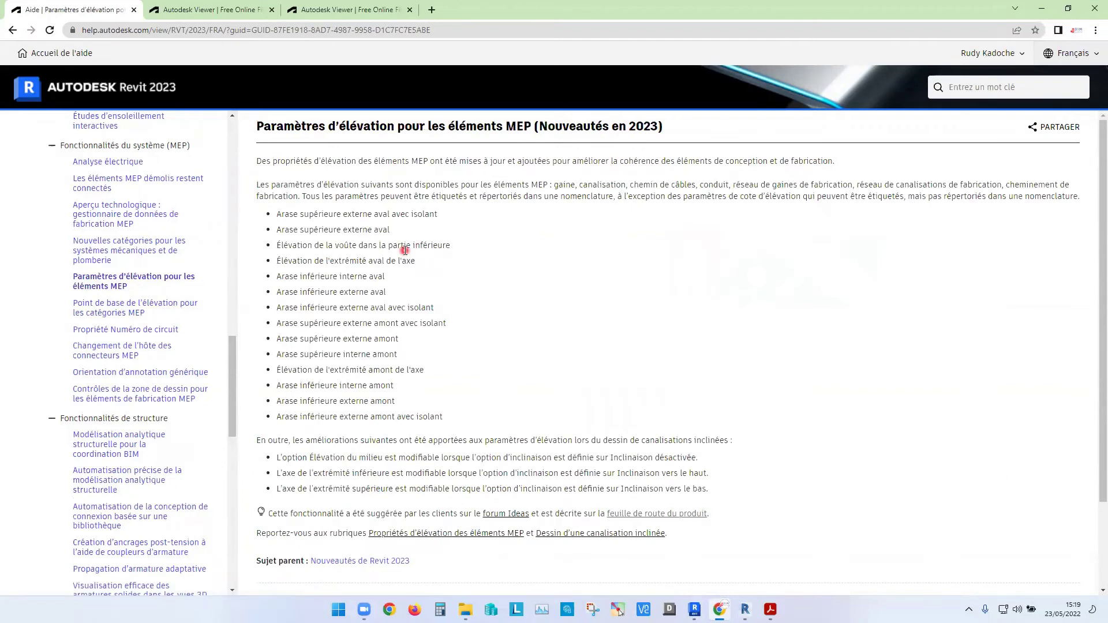
# Read through the list of new MEP elevation parameters and the improvements for drawing sloped pipes
pyautogui.scroll(-2, 447, 272)
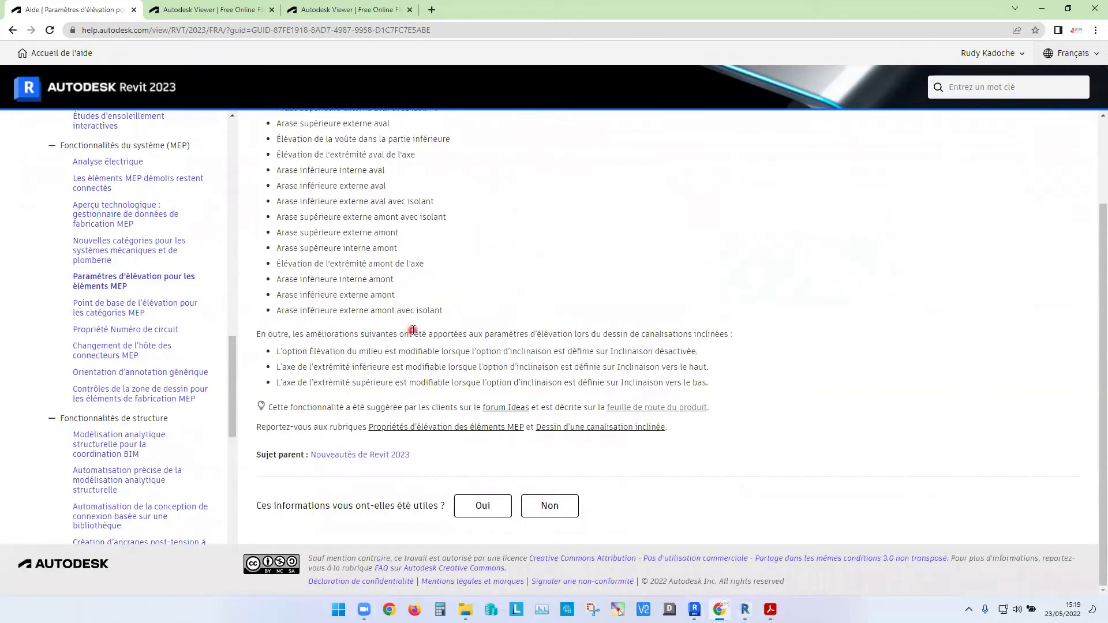
pyautogui.scroll(2, 438, 325)
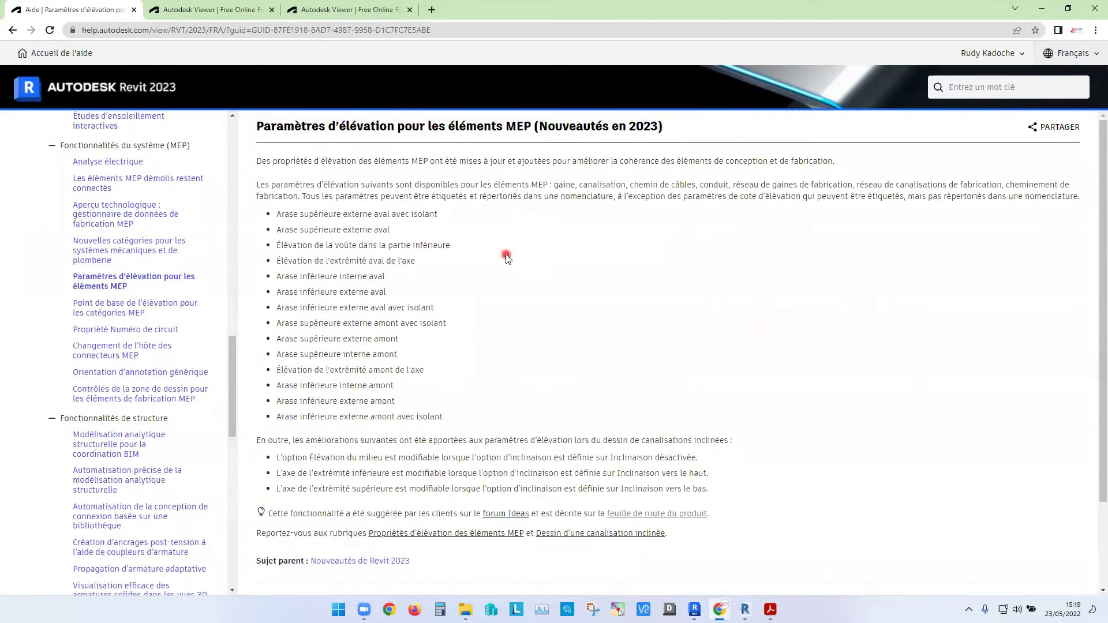
pyautogui.scroll(-1, 502, 260)
pyautogui.moveTo(479, 374); pyautogui.dragTo(346, 297)
pyautogui.moveTo(453, 363); pyautogui.dragTo(293, 190)
pyautogui.scroll(-1, 470, 264)
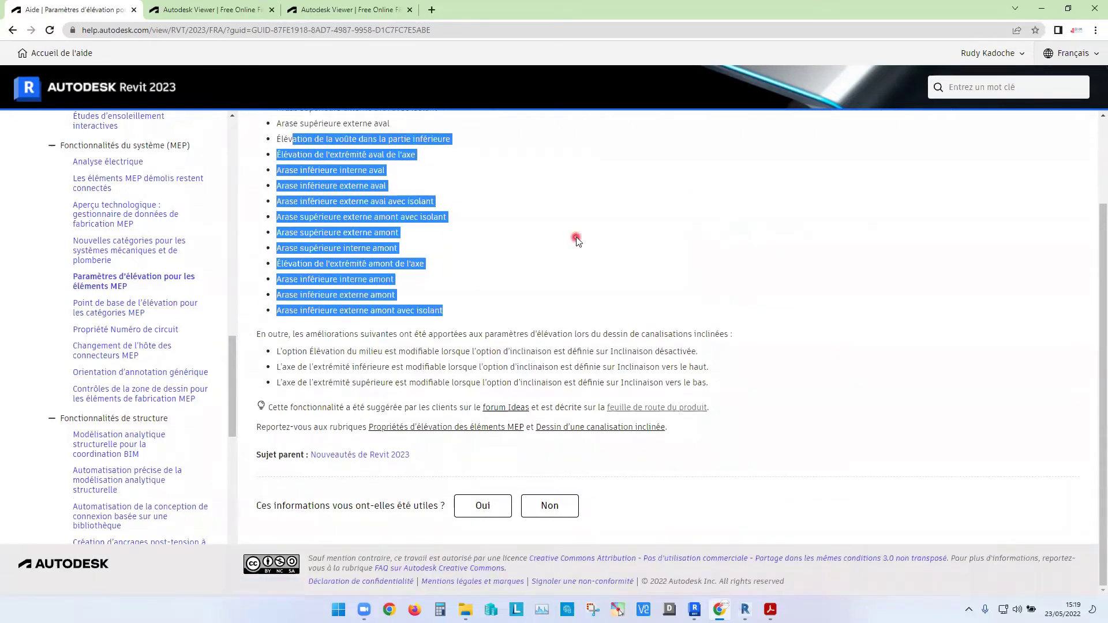
pyautogui.click(553, 285)
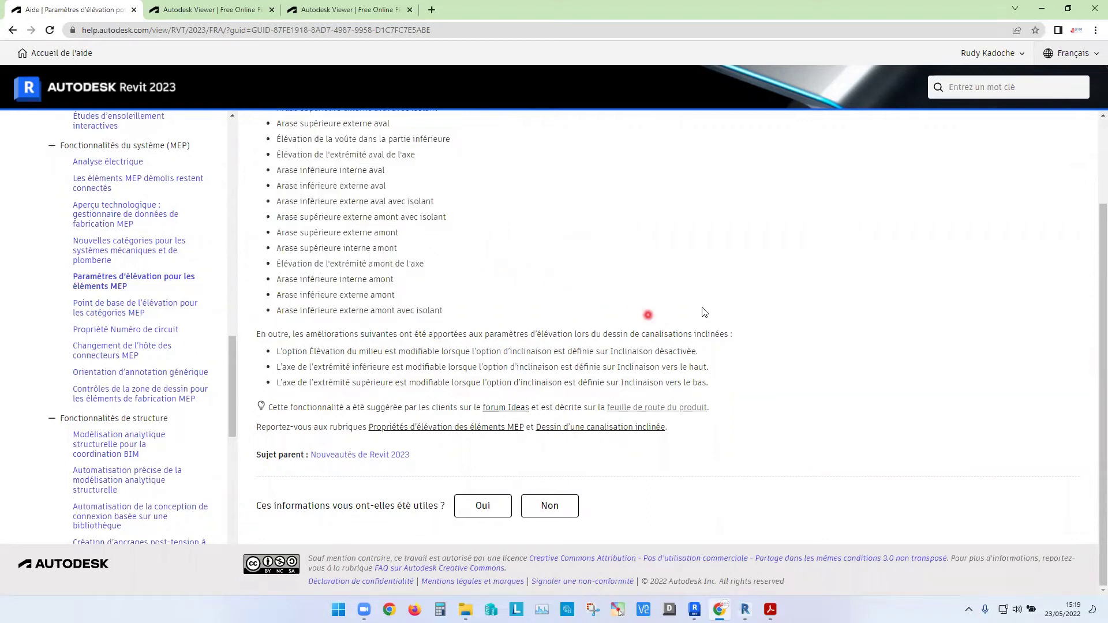
pyautogui.scroll(2, 640, 307)
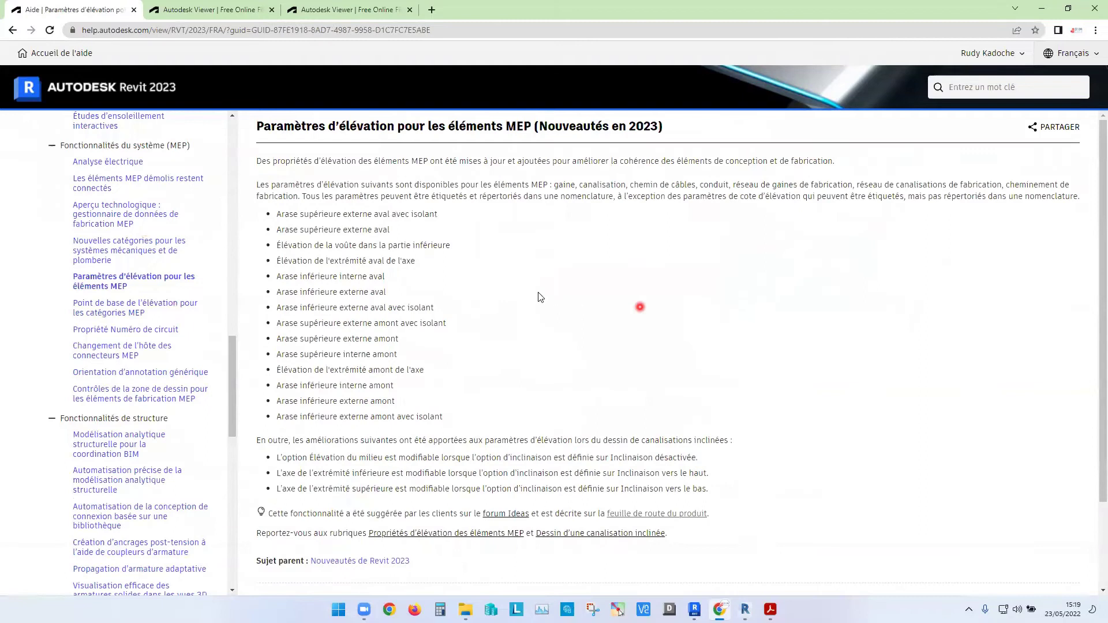
# Switch to the Revit 2020 project, close the model group's type properties and deselect the group in the Niveau 0 plan
pyautogui.click(1042, 9)
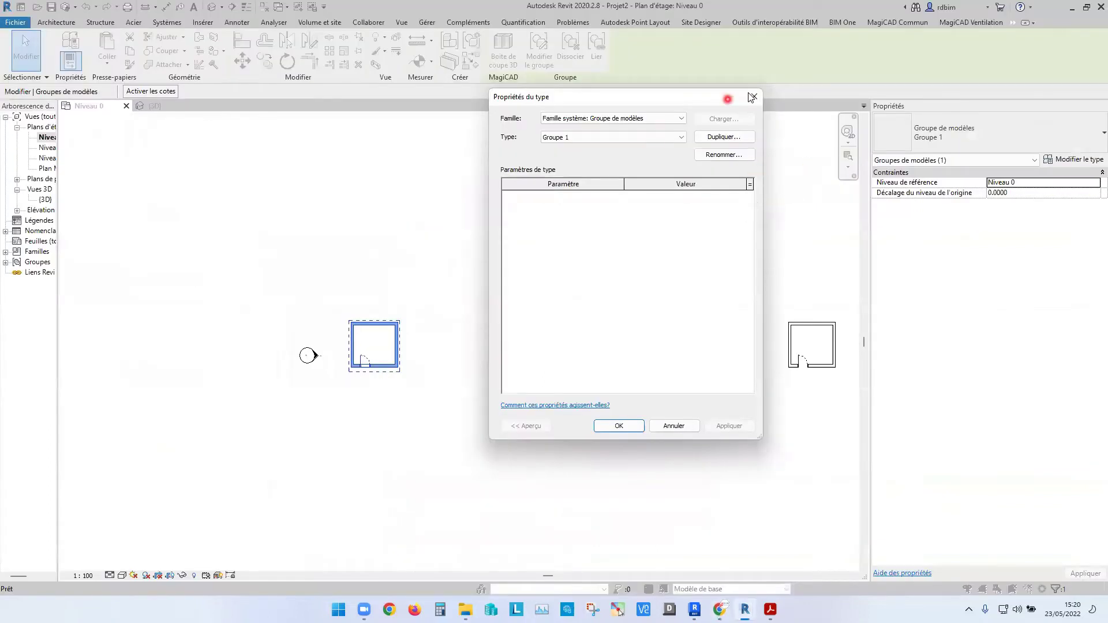
pyautogui.click(726, 96)
pyautogui.click(598, 219)
pyautogui.scroll(3, 589, 260)
pyautogui.moveTo(581, 292); pyautogui.dragTo(736, 276, button='middle')
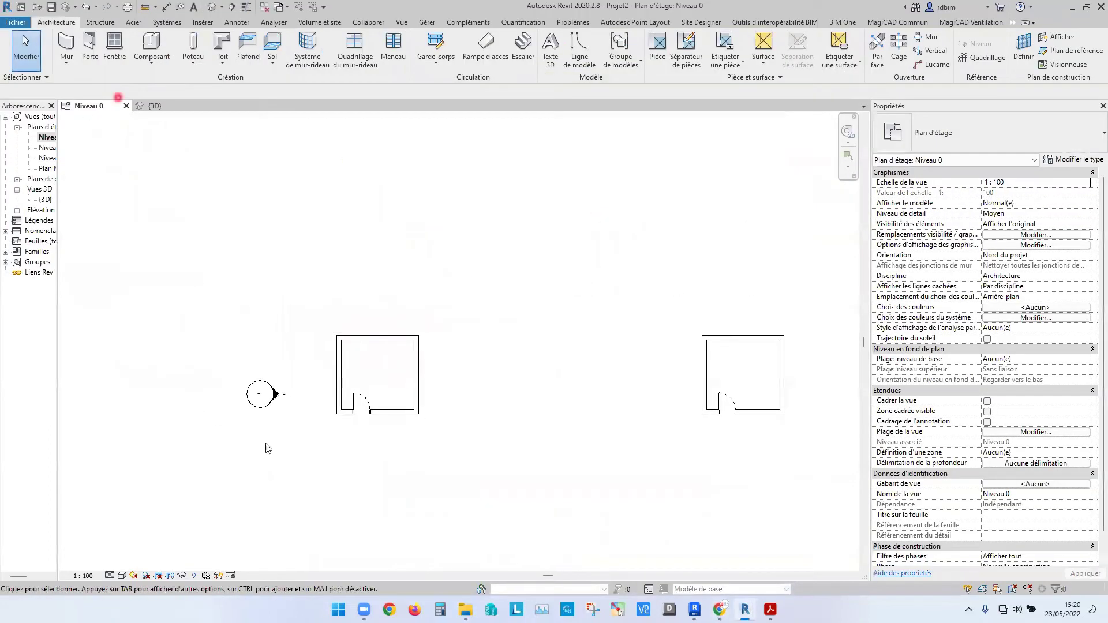
# Switch back to the house project in Revit 2023 and turn off the sun path in the 3D view
pyautogui.click(694, 609)
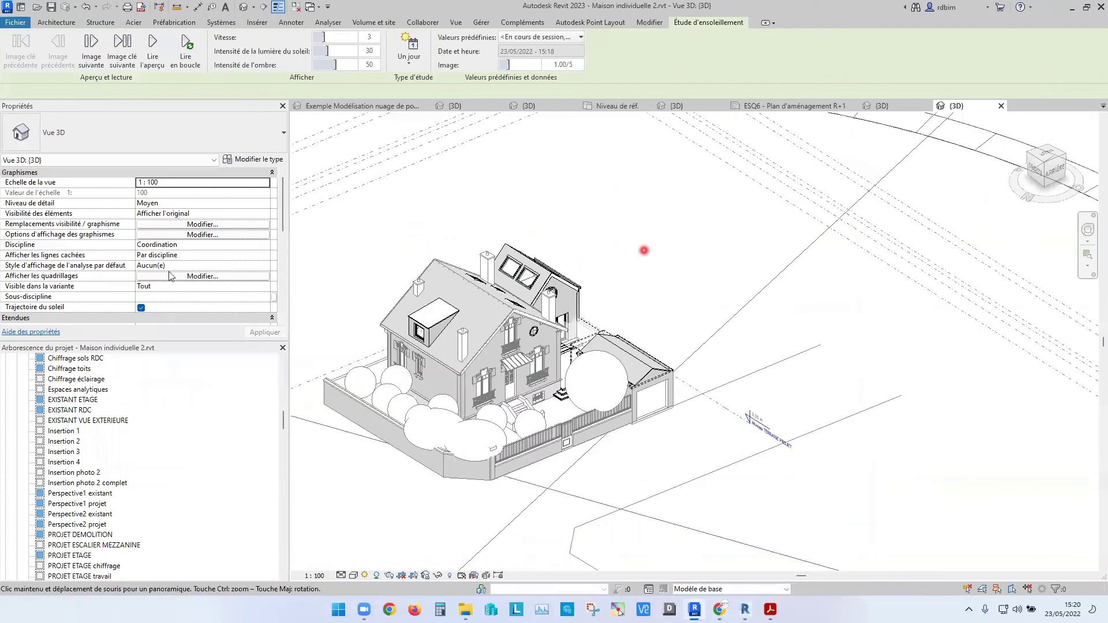
pyautogui.moveTo(585, 275); pyautogui.dragTo(670, 148, button='middle')
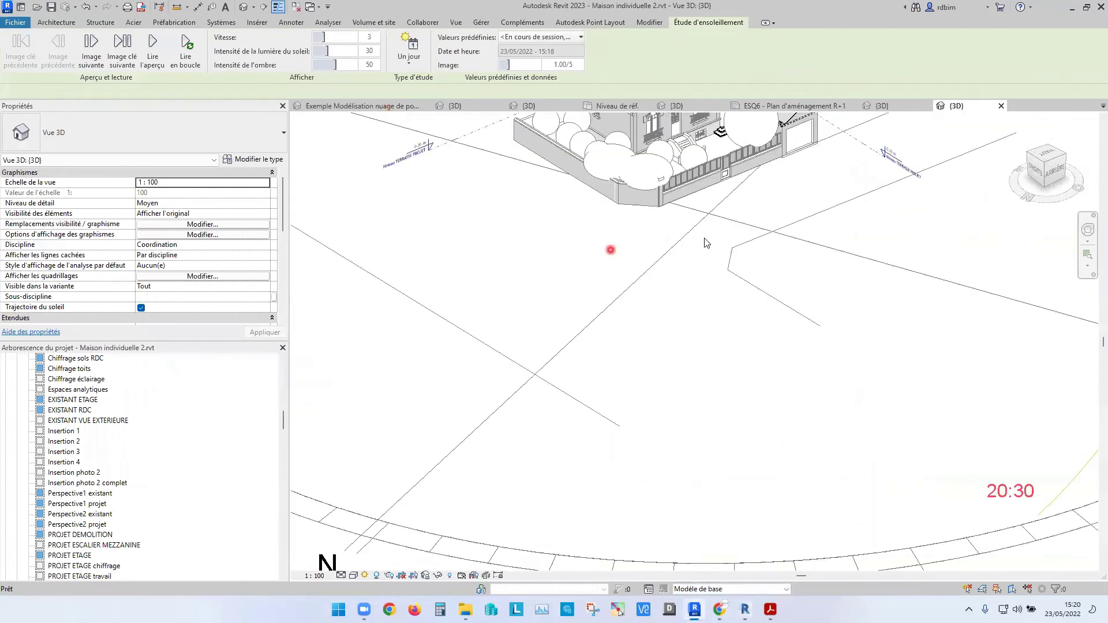
pyautogui.scroll(2, 668, 258)
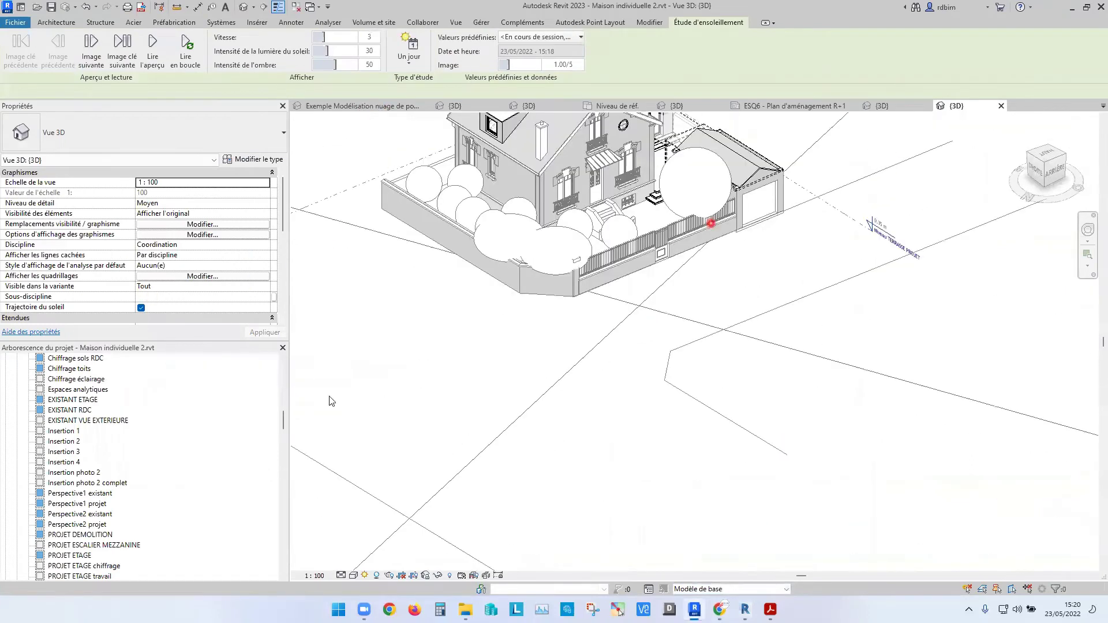
pyautogui.click(366, 576)
pyautogui.click(385, 555)
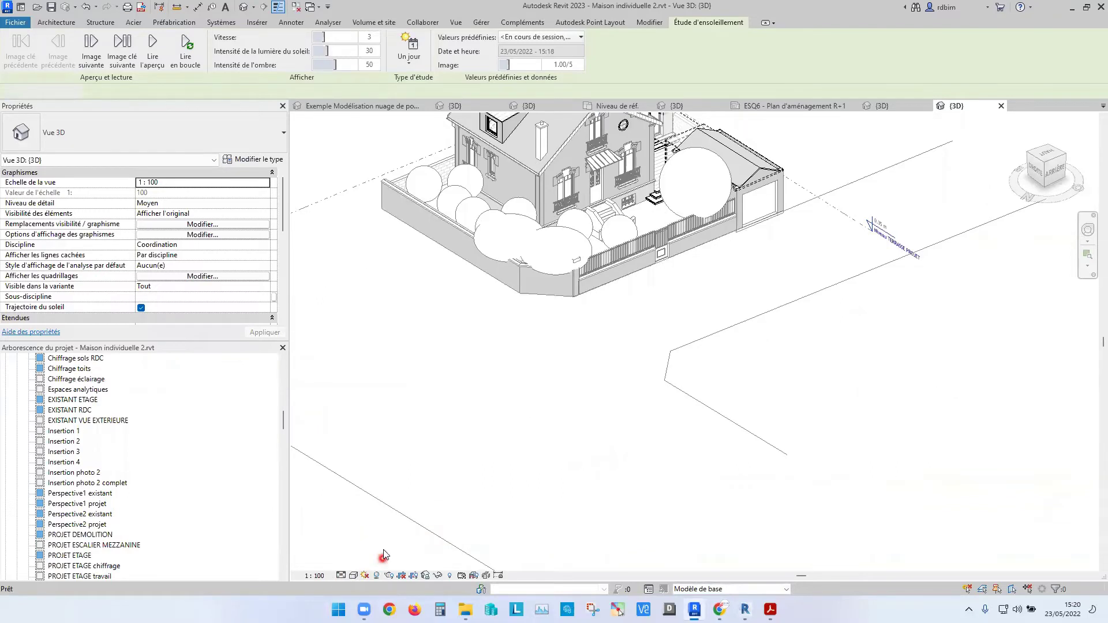
# Draw a 150 mm PVC - DWV pipe about 11 m long in the 3D view, along the house's side wall
pyautogui.scroll(3, 544, 269)
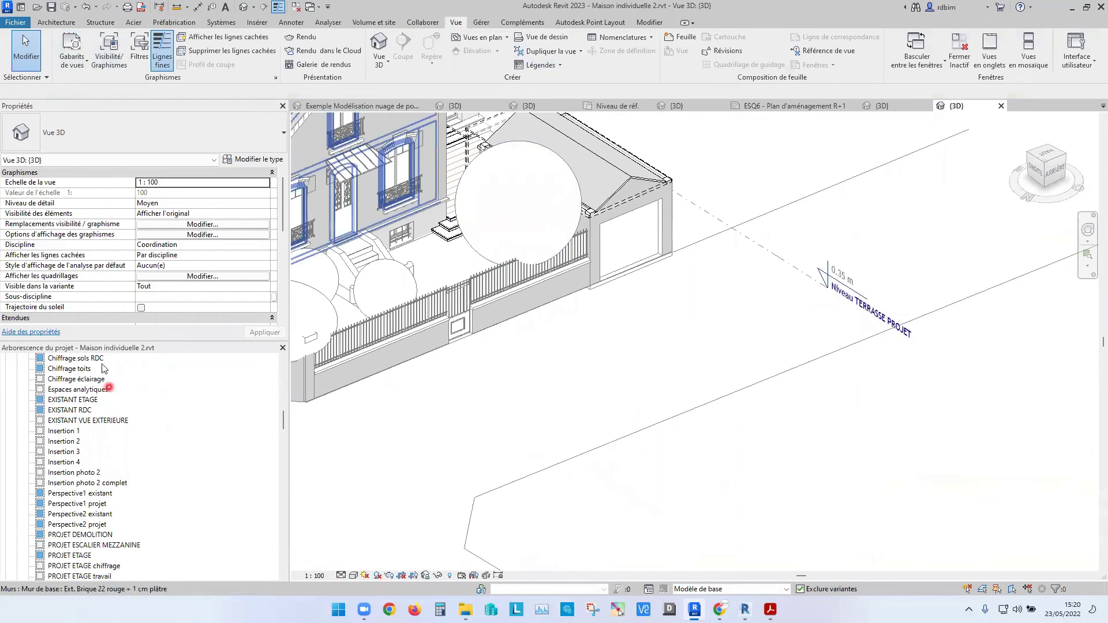
pyautogui.click(56, 22)
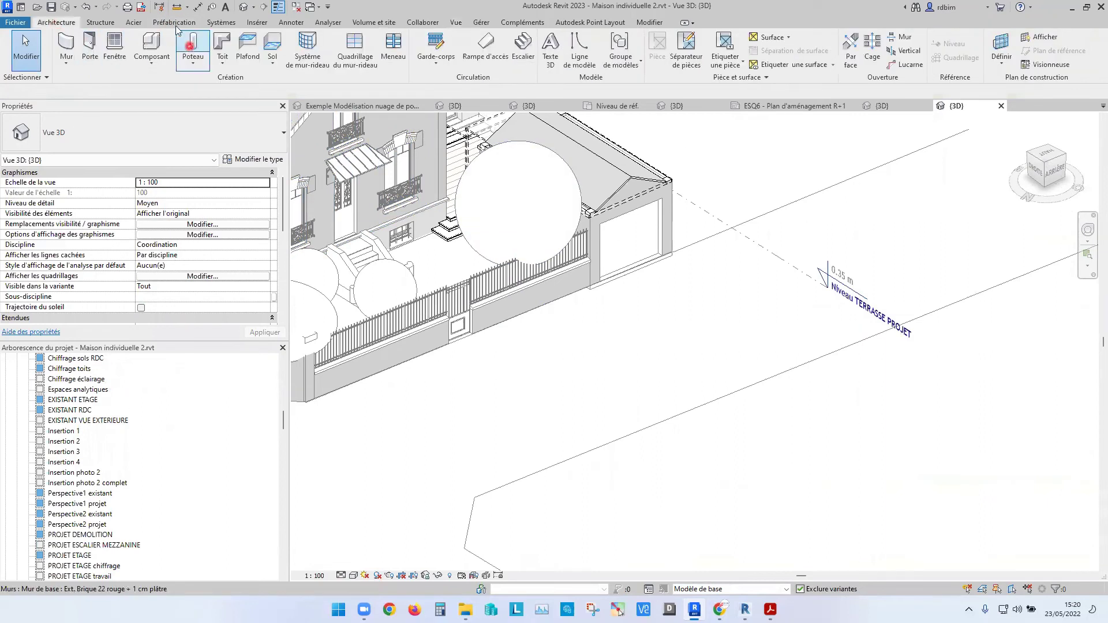
pyautogui.click(133, 22)
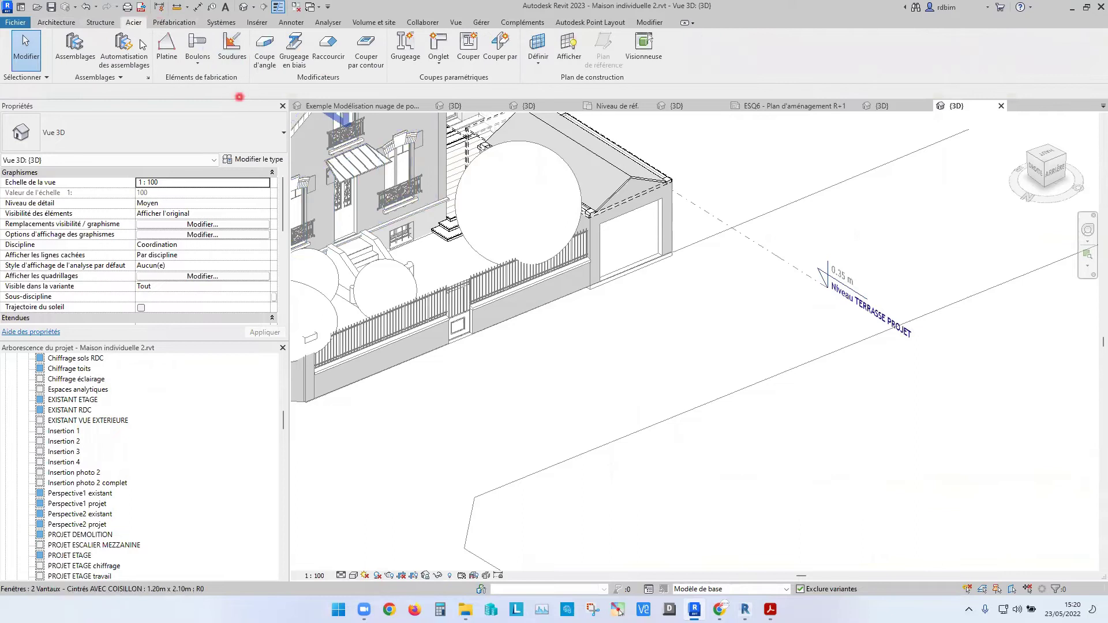
pyautogui.click(221, 22)
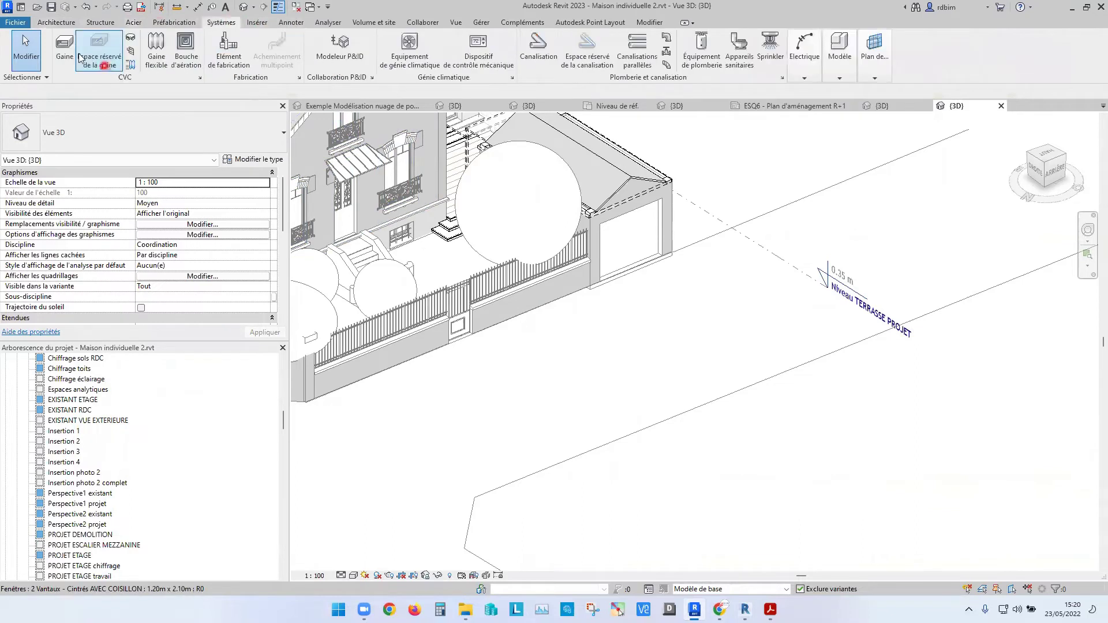
pyautogui.click(538, 50)
pyautogui.keyDown('shift'); pyautogui.moveTo(693, 262); pyautogui.dragTo(427, 270, button='middle'); pyautogui.keyUp('shift')
pyautogui.click(527, 331)
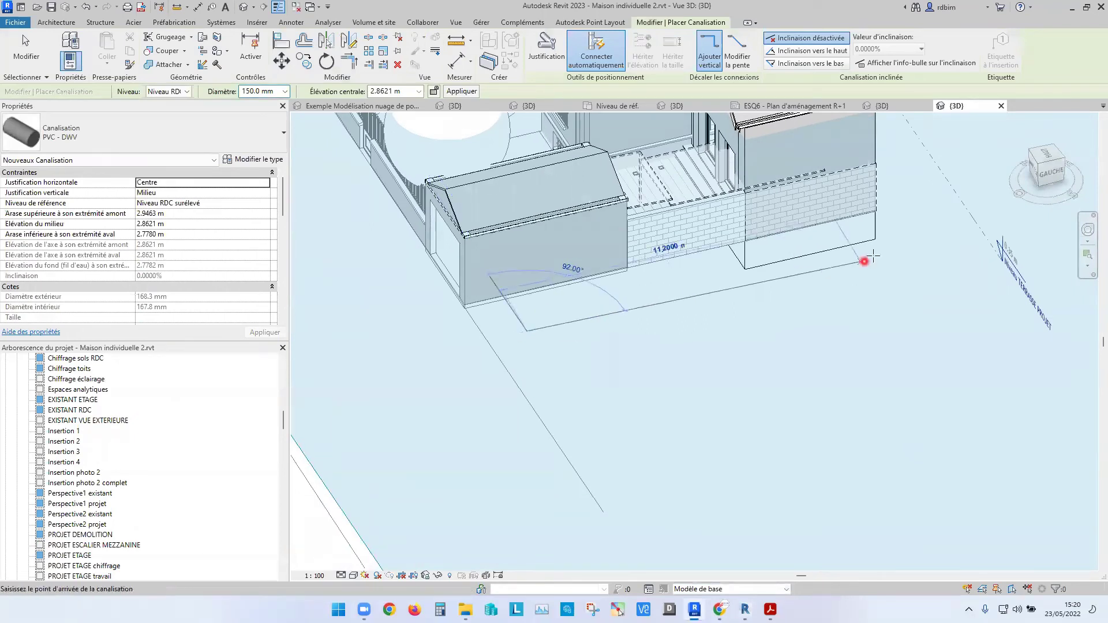
pyautogui.click(886, 248)
pyautogui.press('Escape')
pyautogui.press('Escape')
# Set the 3D view's detail level to Elevé
pyautogui.click(342, 576)
pyautogui.click(353, 562)
pyautogui.scroll(4, 614, 305)
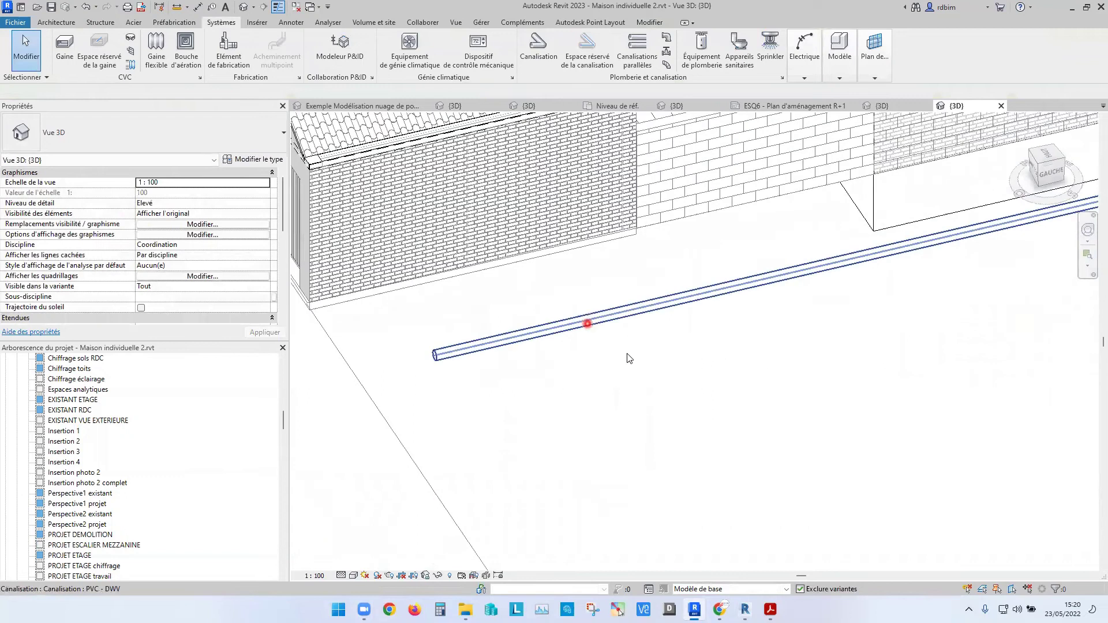
# Save the 3D view's orientation and lock it under the name 3d test
pyautogui.click(428, 576)
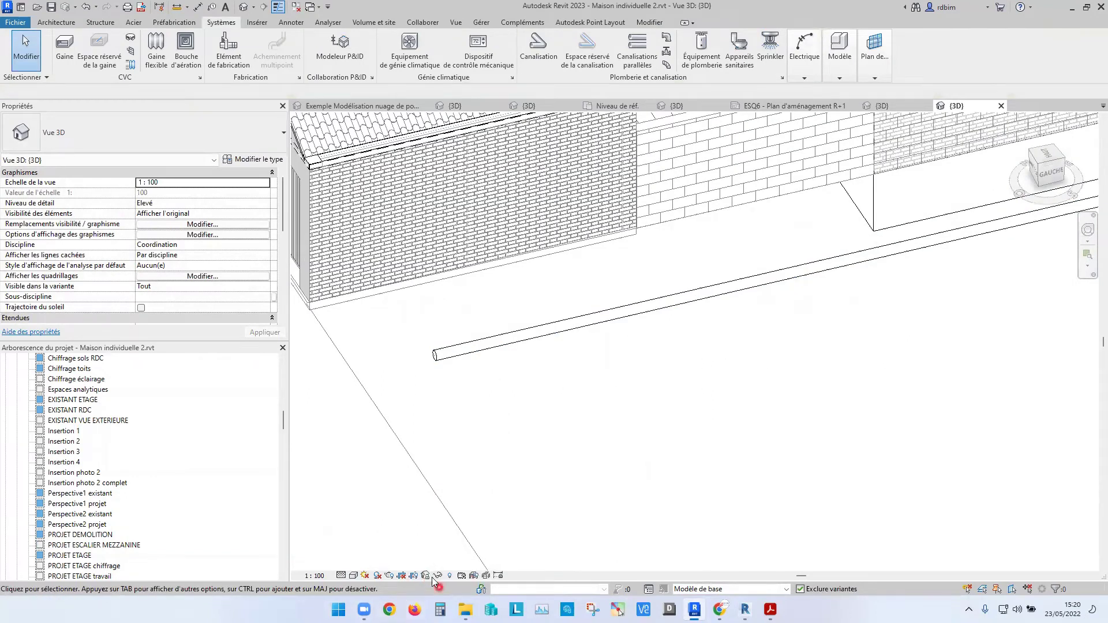
pyautogui.click(442, 541)
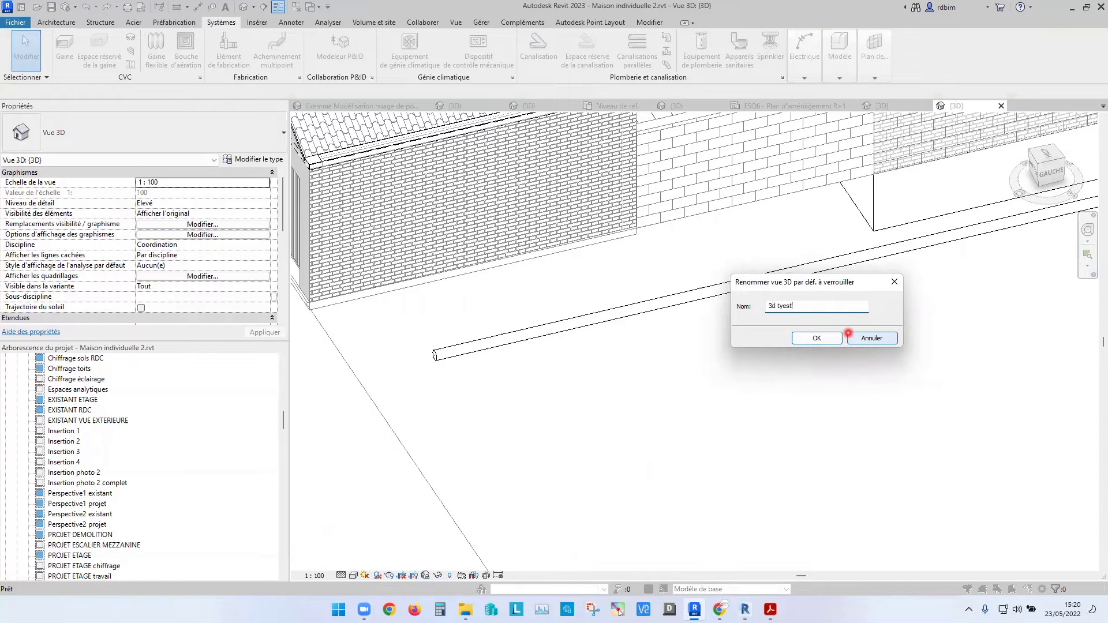
pyautogui.click(786, 304)
pyautogui.click(795, 338)
# Start tagging the pipe by category and load Canalisation - Etiquette plate ou de définition.rfa from the French library's Annotations, Canalisation folder
pyautogui.click(290, 22)
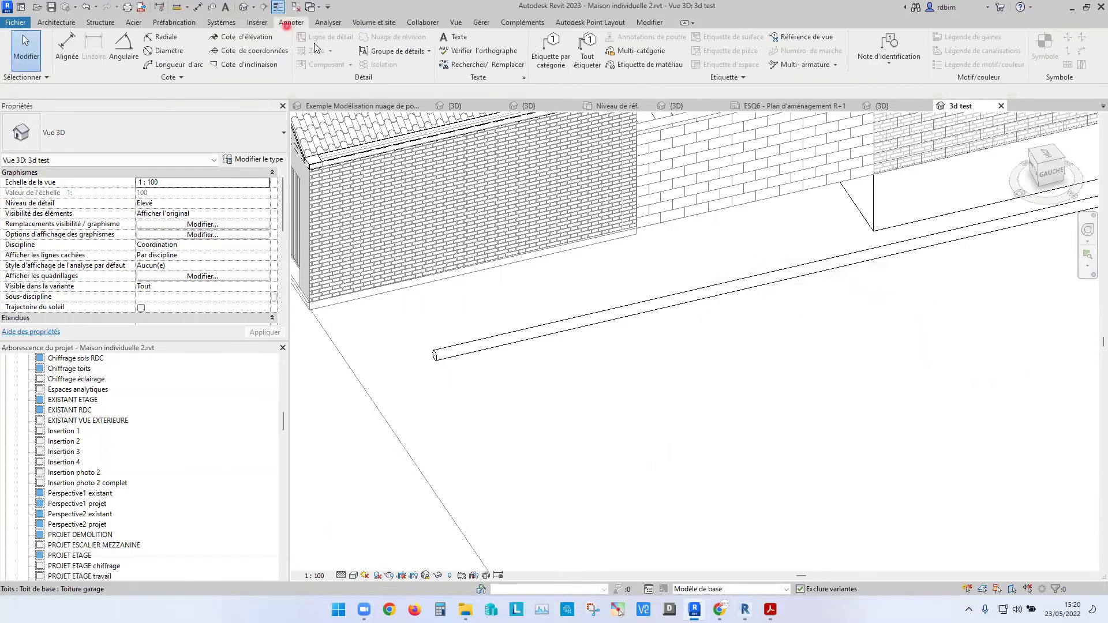
pyautogui.click(551, 49)
pyautogui.click(629, 310)
pyautogui.click(582, 319)
pyautogui.click(484, 184)
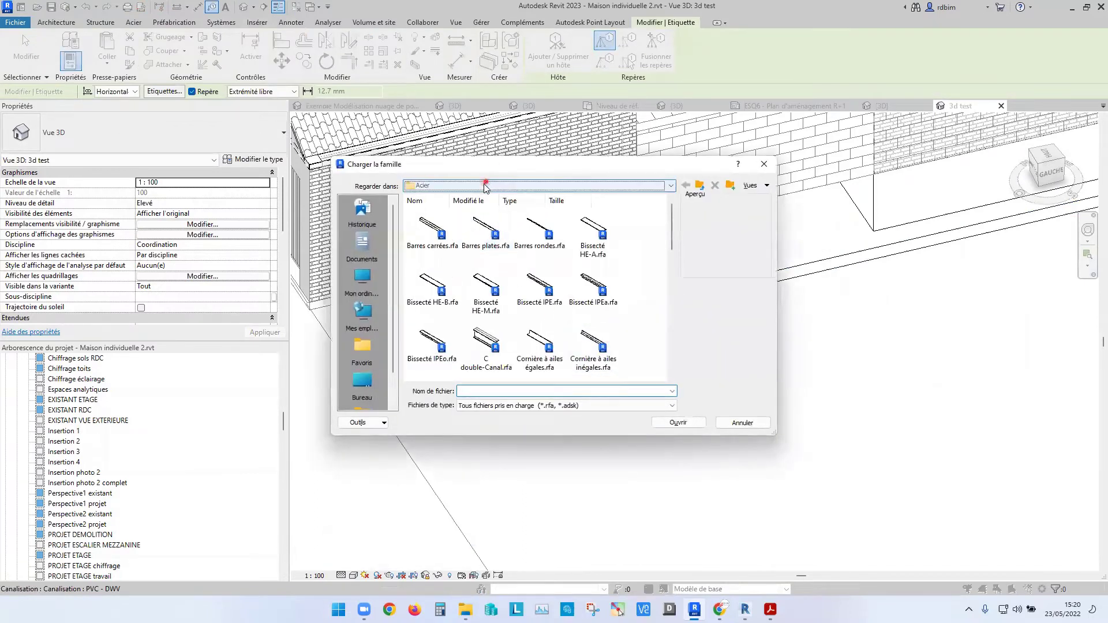
pyautogui.click(488, 262)
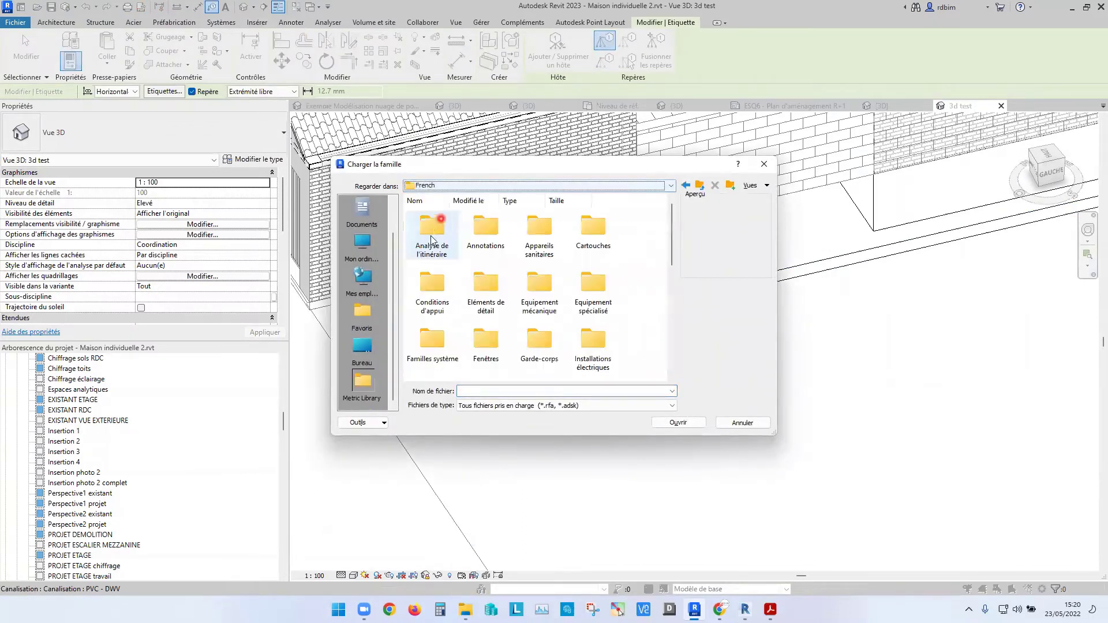
pyautogui.doubleClick(482, 225)
pyautogui.doubleClick(491, 241)
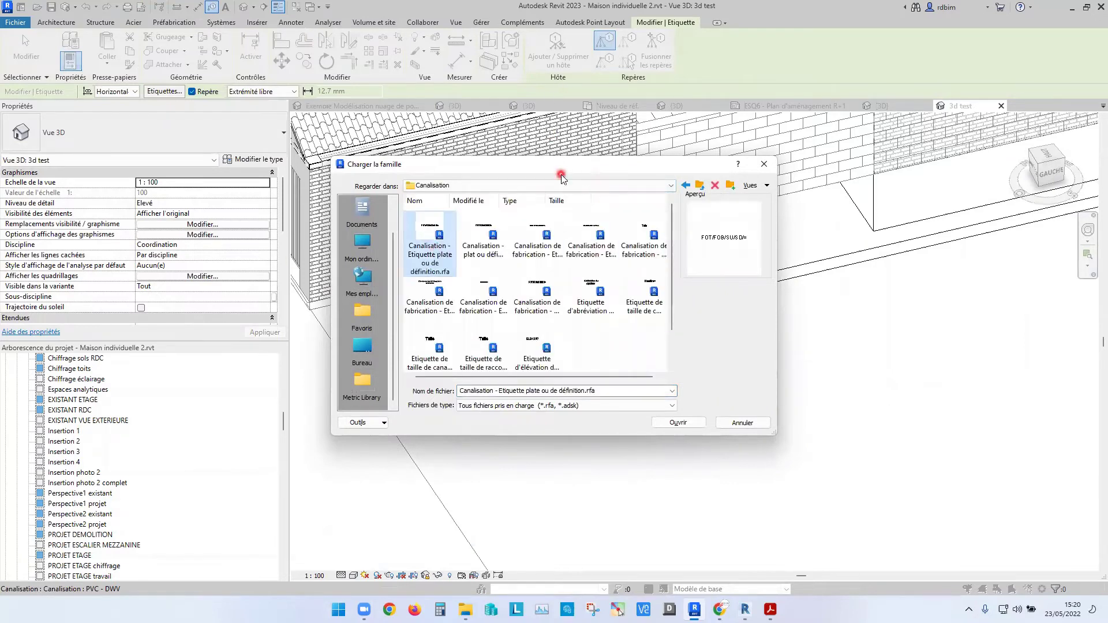
pyautogui.moveTo(613, 165); pyautogui.dragTo(550, 46)
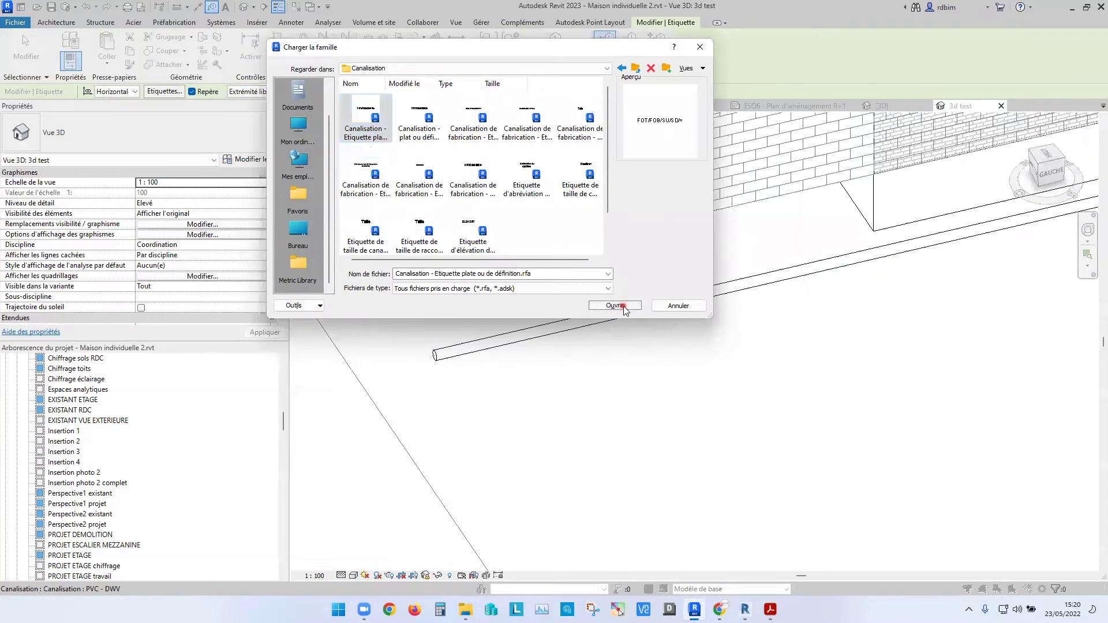
pyautogui.click(615, 304)
# Place the pipe tag with an elbowed leader just below the pipe
pyautogui.click(647, 311)
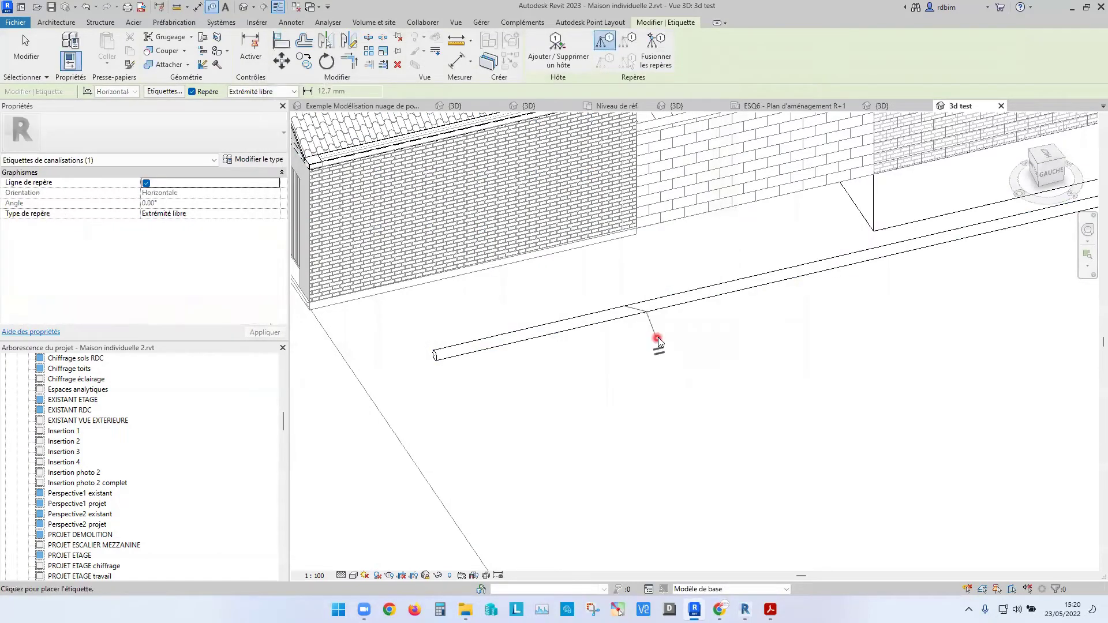
pyautogui.click(659, 341)
pyautogui.scroll(5, 659, 344)
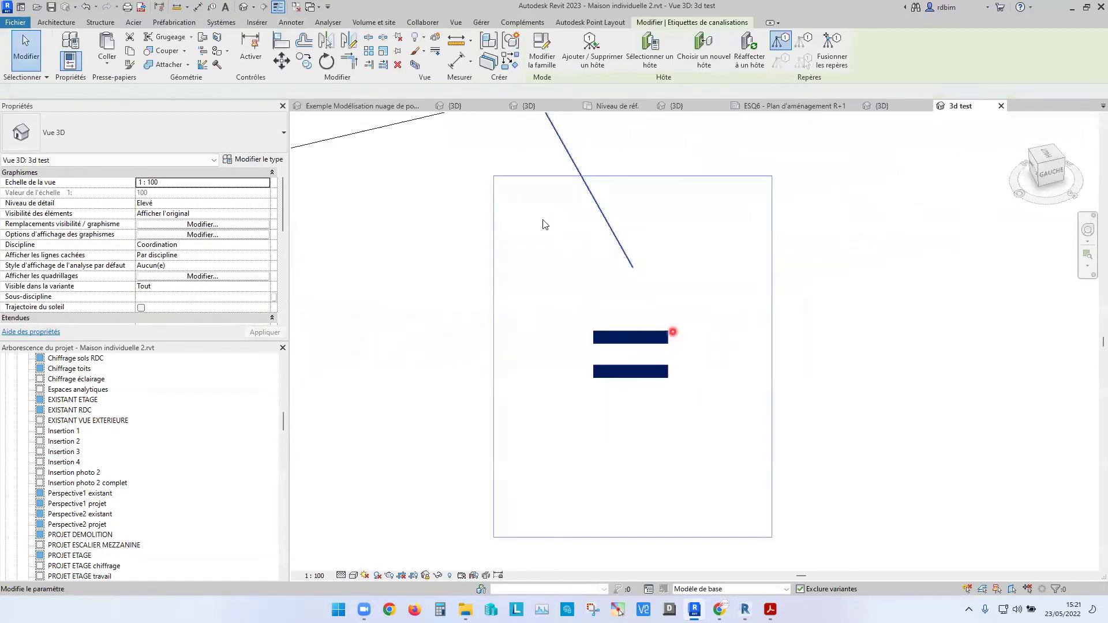
# Edit the tag family's label, replacing the SU/SD à partir du haut parameter with Cote d'arase inférieure
pyautogui.click(554, 44)
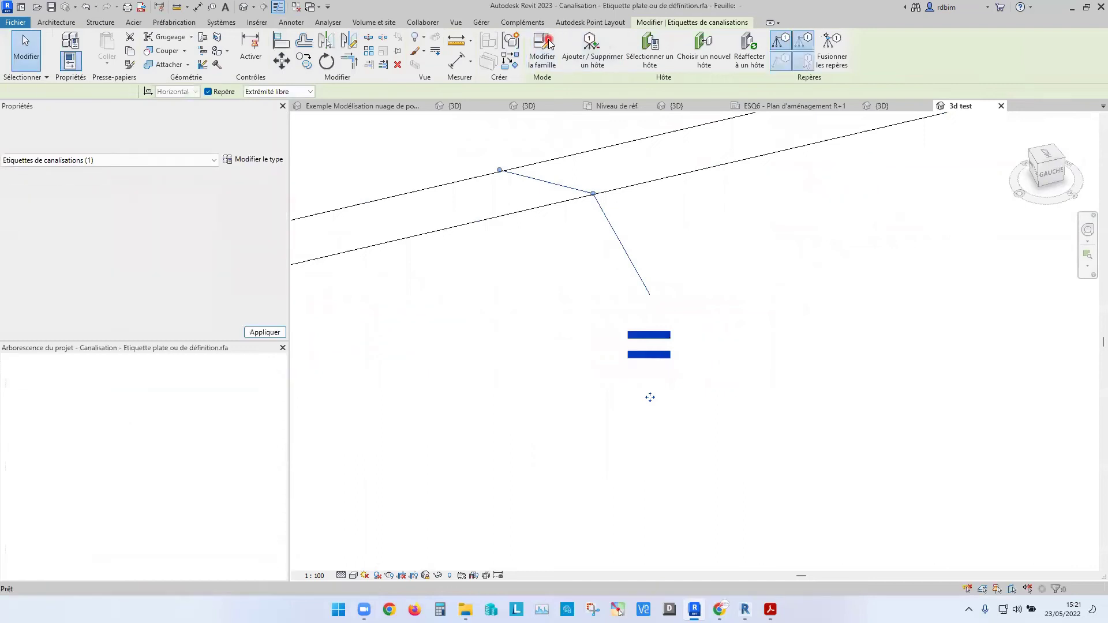
pyautogui.click(520, 369)
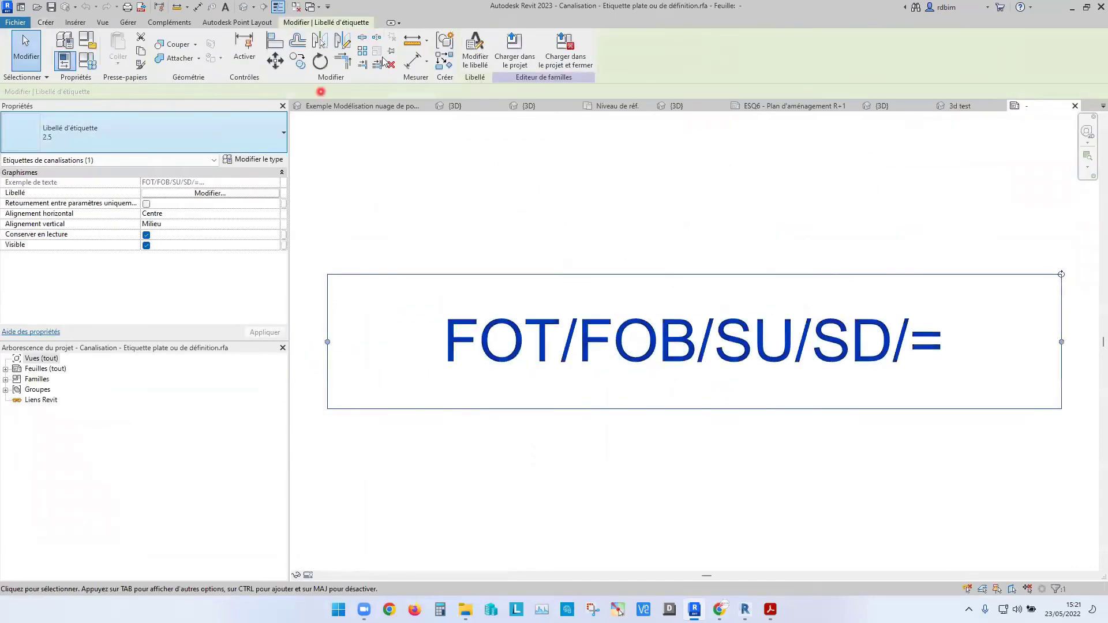
pyautogui.click(473, 49)
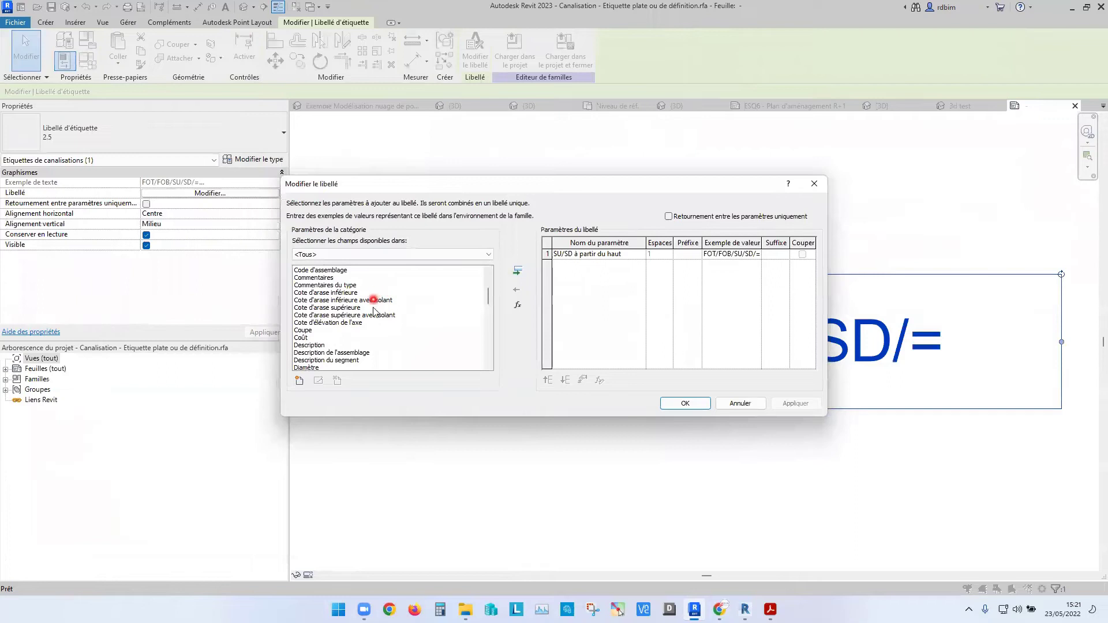
pyautogui.click(349, 301)
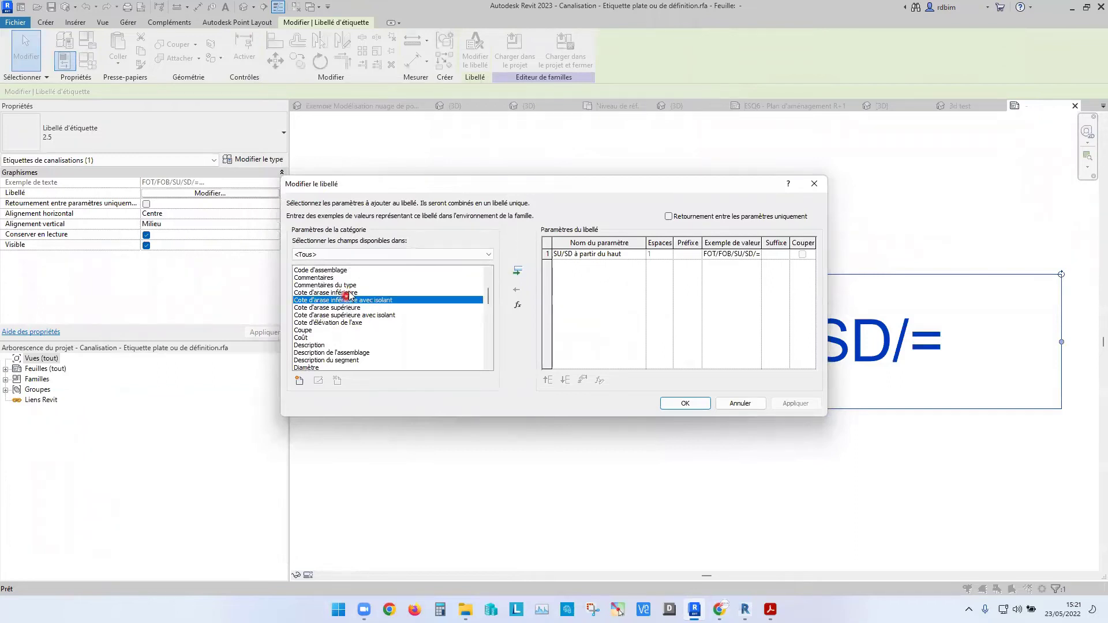
pyautogui.doubleClick(348, 293)
pyautogui.click(547, 254)
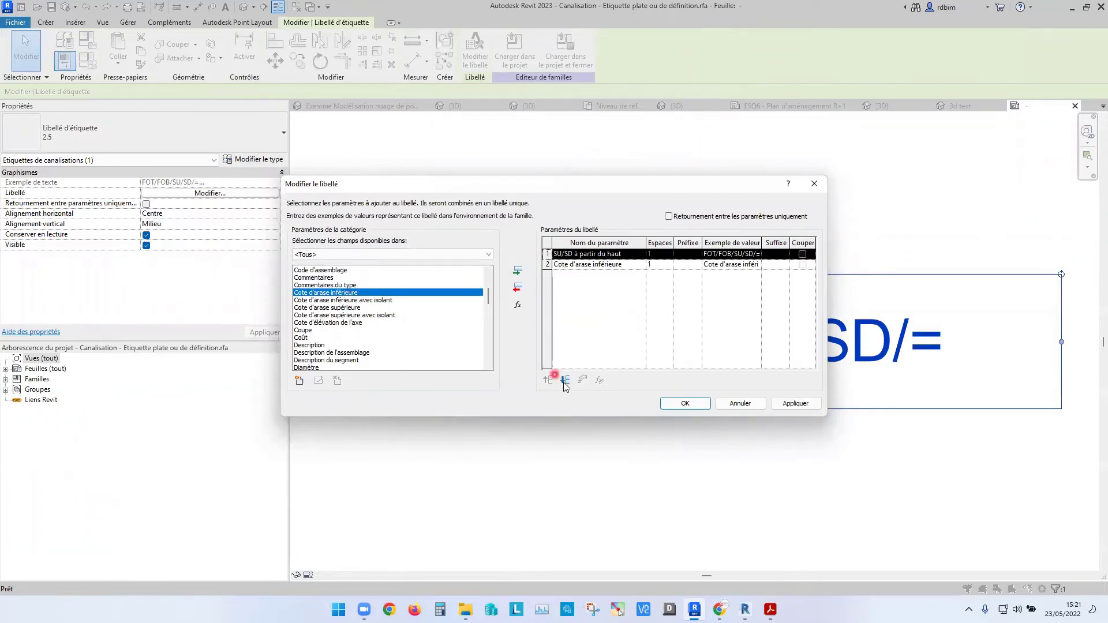
pyautogui.click(518, 291)
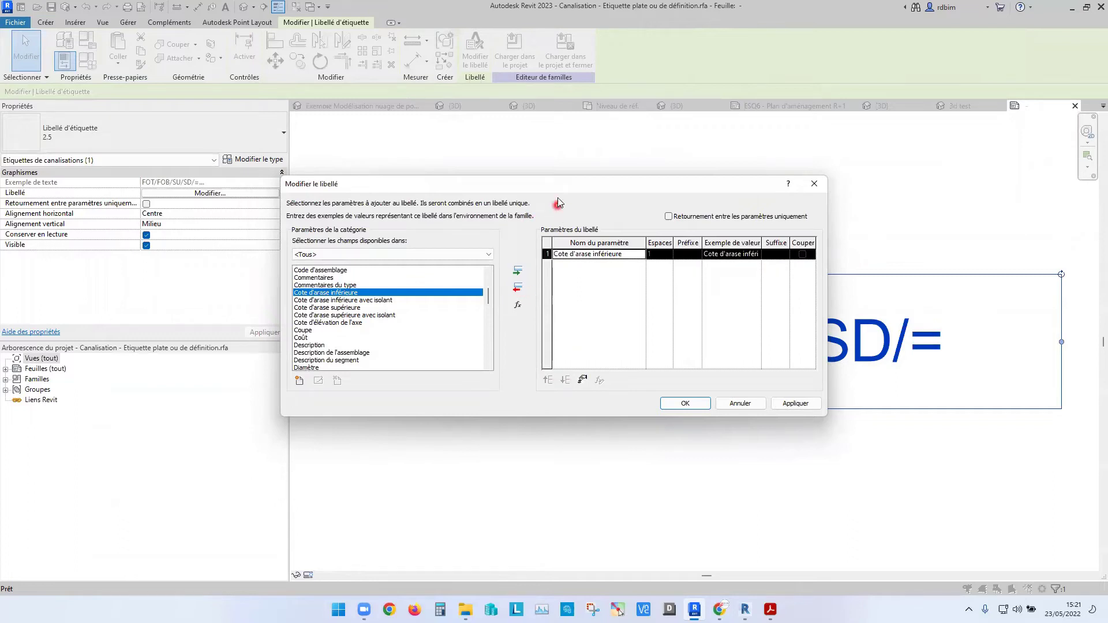
pyautogui.moveTo(542, 182); pyautogui.dragTo(506, 106)
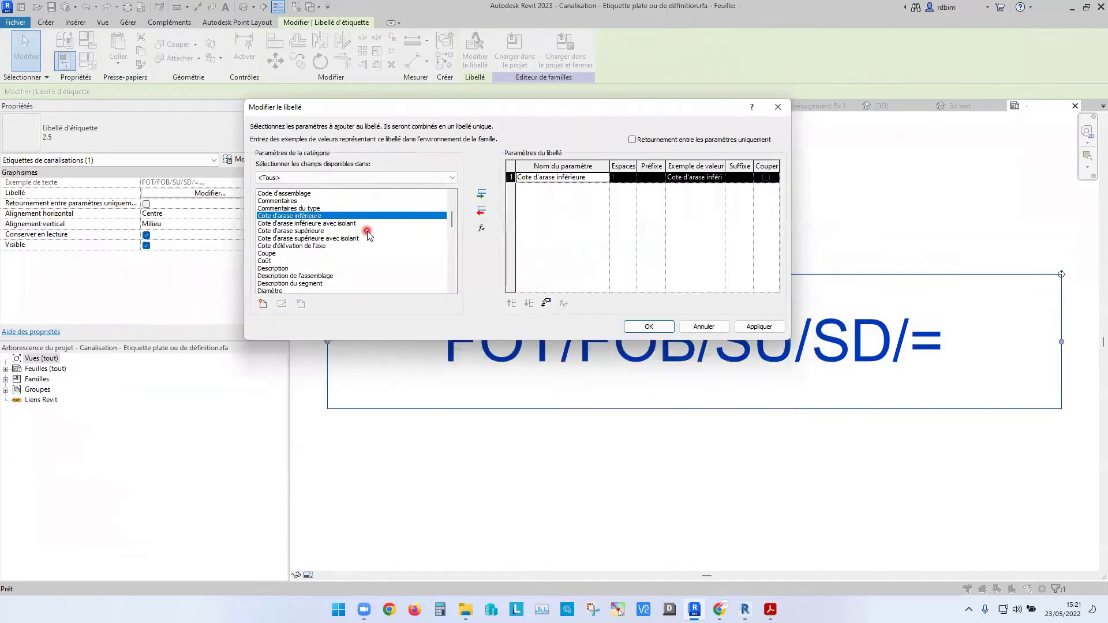
pyautogui.click(649, 327)
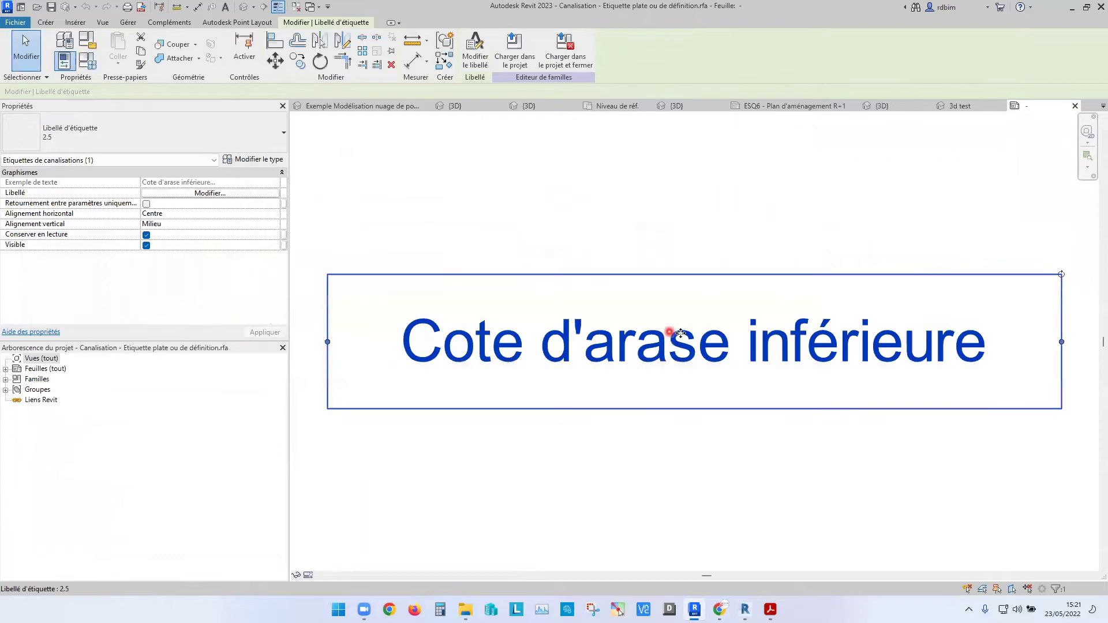
# Load the edited tag family into the house project, replacing the existing version
pyautogui.click(522, 58)
pyautogui.click(549, 391)
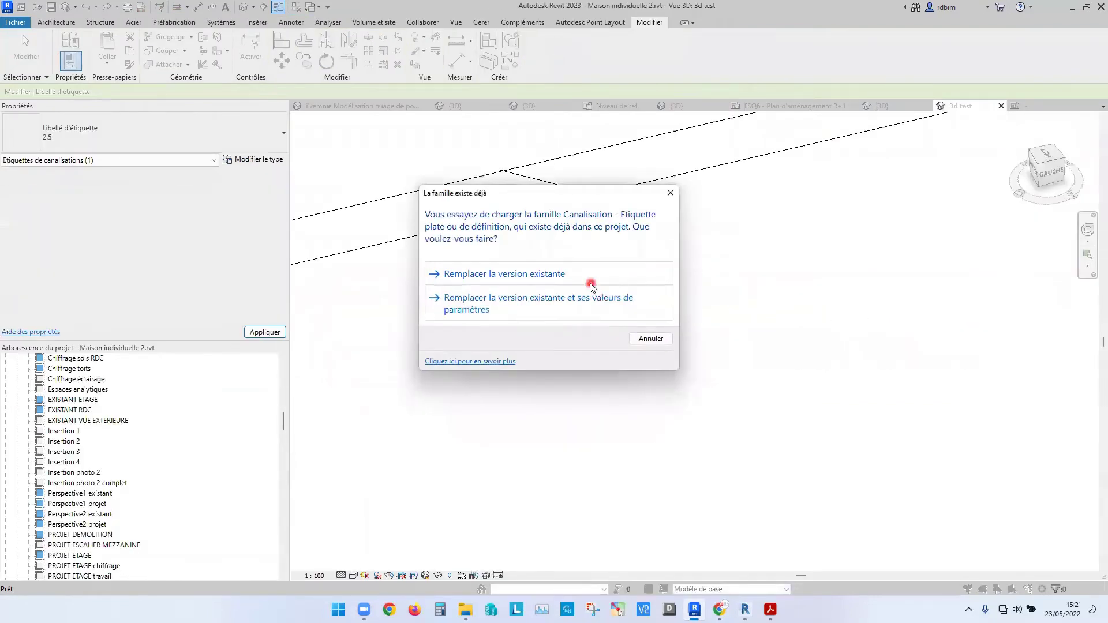
pyautogui.click(591, 285)
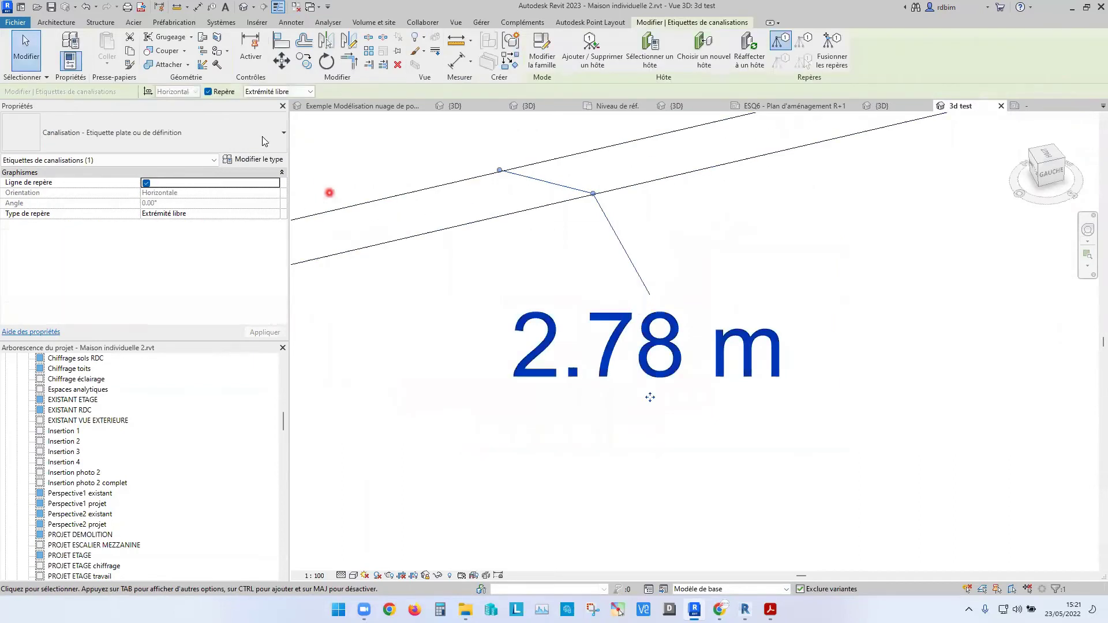
# Set the pipe tag type's Référence de l'élévation to Point de topographie
pyautogui.click(260, 165)
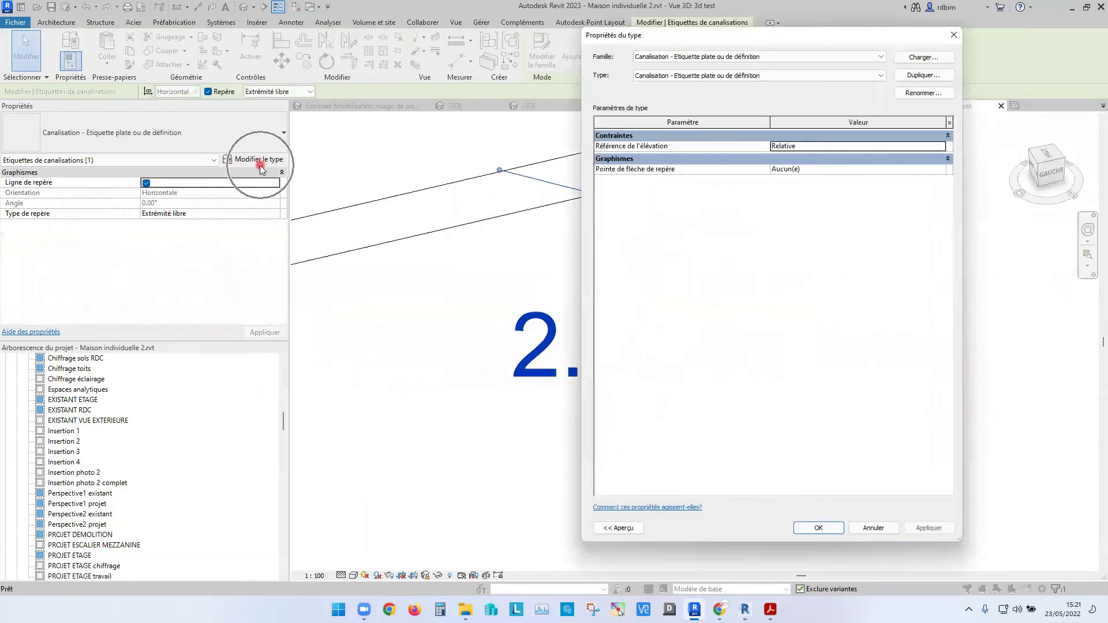
pyautogui.click(913, 151)
pyautogui.click(940, 146)
pyautogui.click(808, 36)
pyautogui.moveTo(809, 37); pyautogui.dragTo(944, 14)
pyautogui.click(1056, 123)
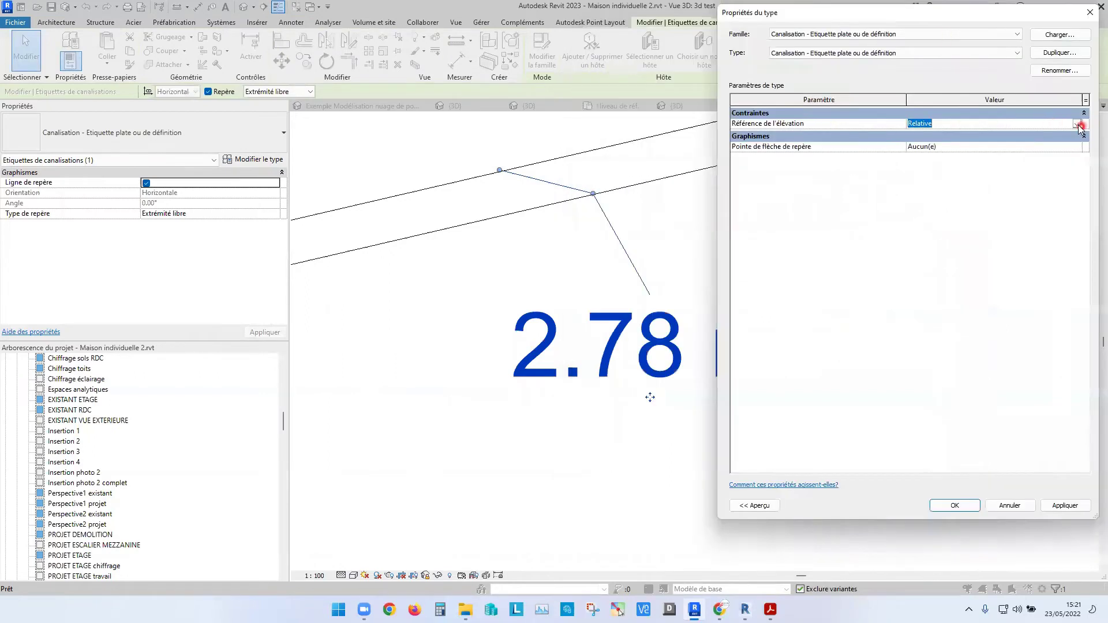
pyautogui.click(1078, 124)
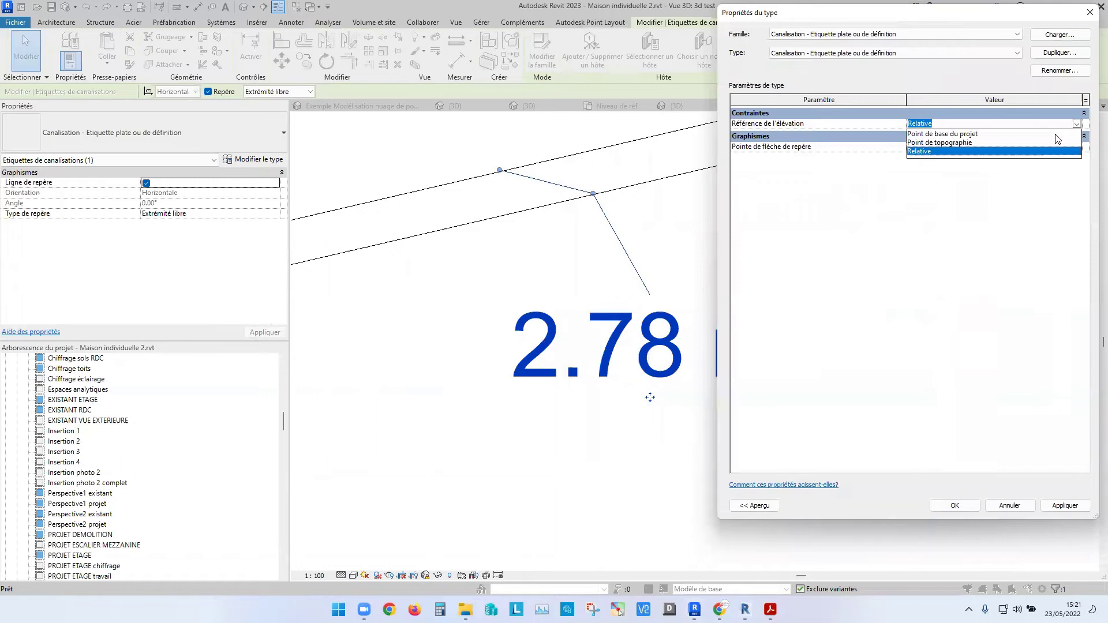
pyautogui.click(1002, 142)
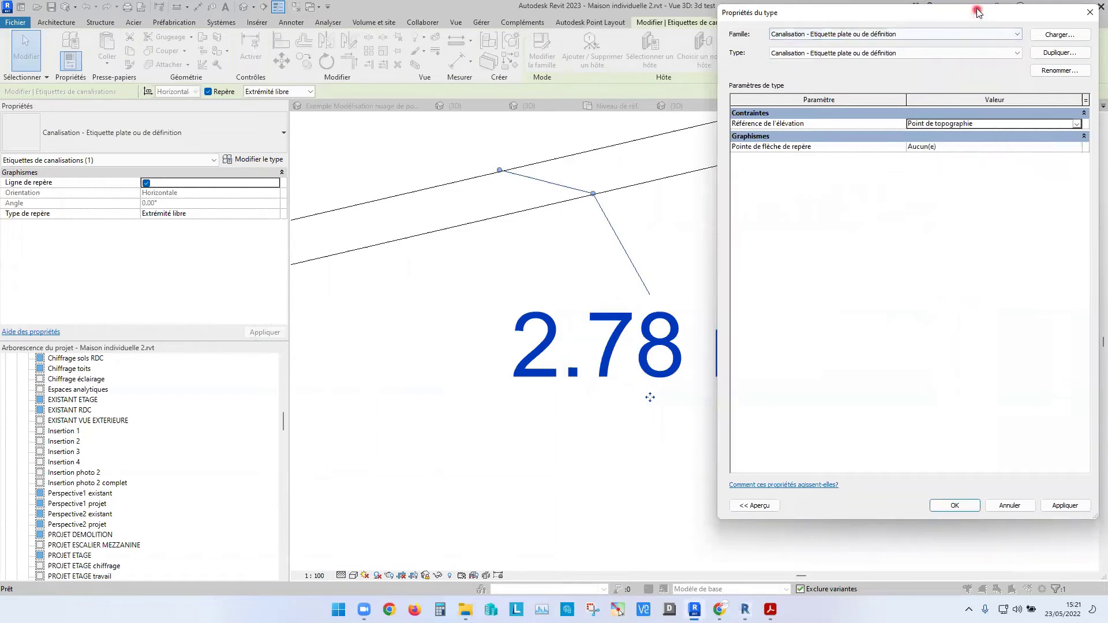
pyautogui.moveTo(979, 18)
pyautogui.mouseDown()
pyautogui.moveTo(979, 107)
pyautogui.moveTo(975, 20)
pyautogui.mouseUp()
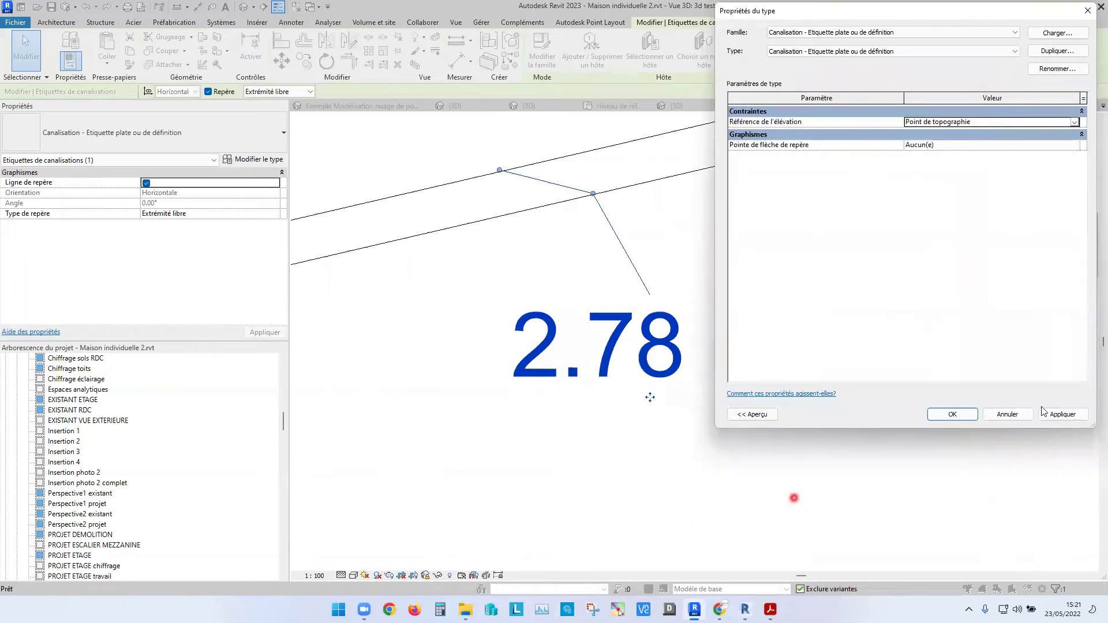
pyautogui.click(1052, 415)
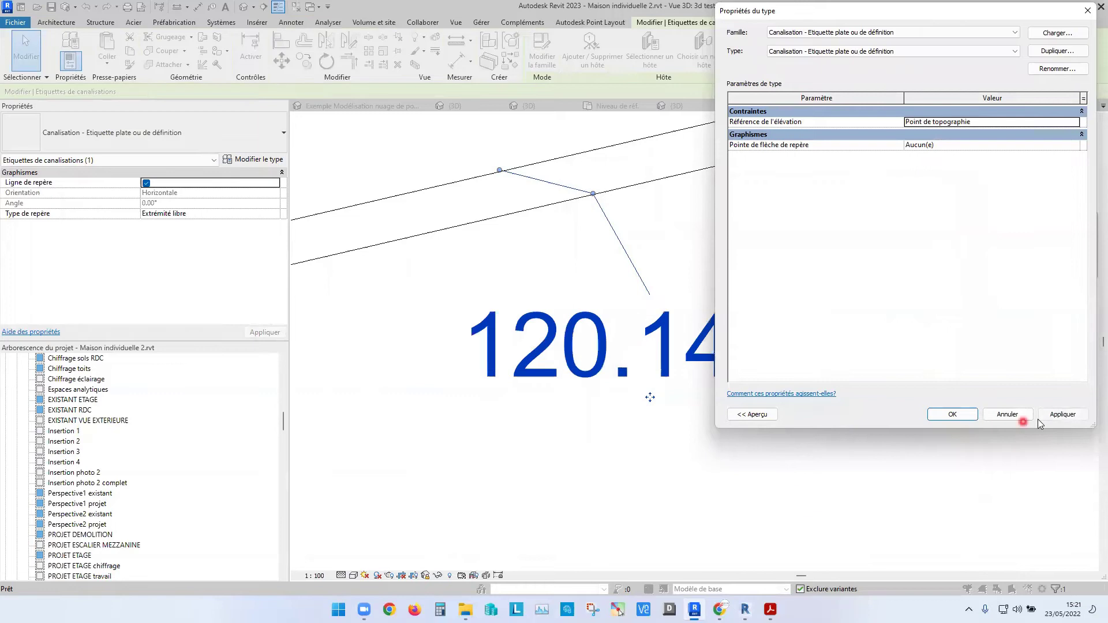
pyautogui.click(953, 415)
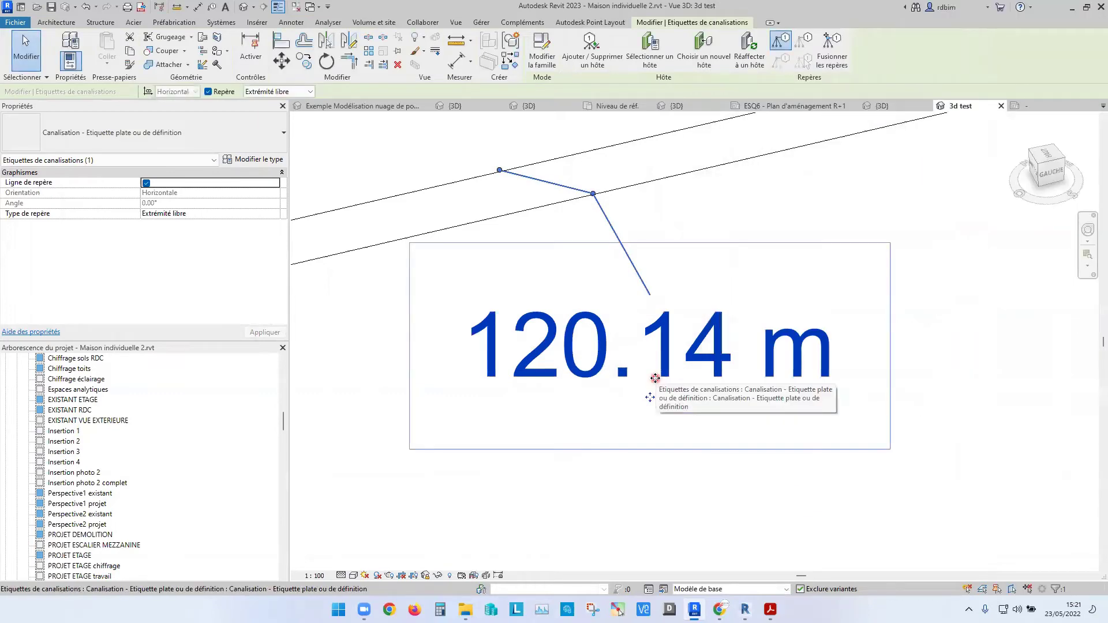
# Move the free end of the tag's leader along the pipe, closer to the leader's elbow
pyautogui.scroll(-3, 745, 263)
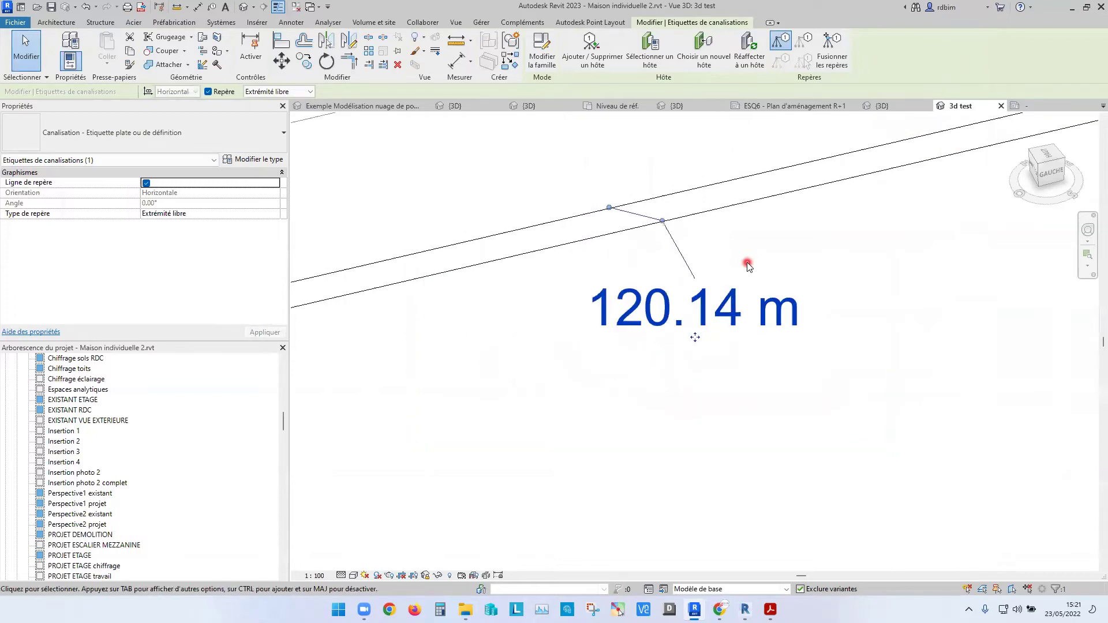
pyautogui.moveTo(609, 208); pyautogui.dragTo(643, 220)
pyautogui.scroll(-3, 721, 247)
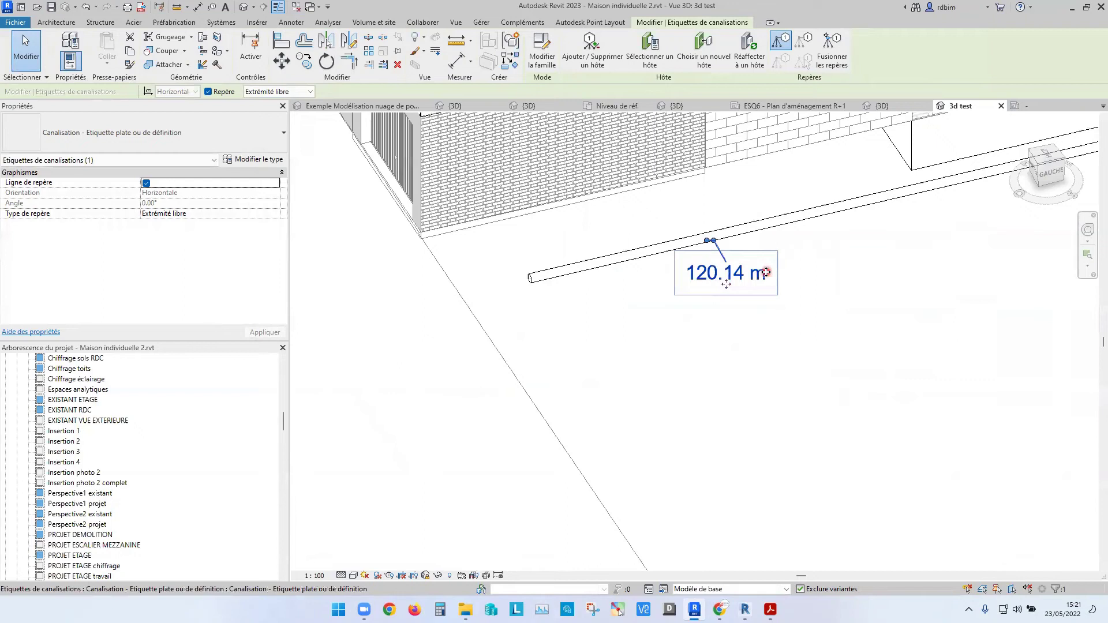
# Check the pipe tag's type properties again and close them without changes
pyautogui.click(254, 159)
pyautogui.click(1087, 10)
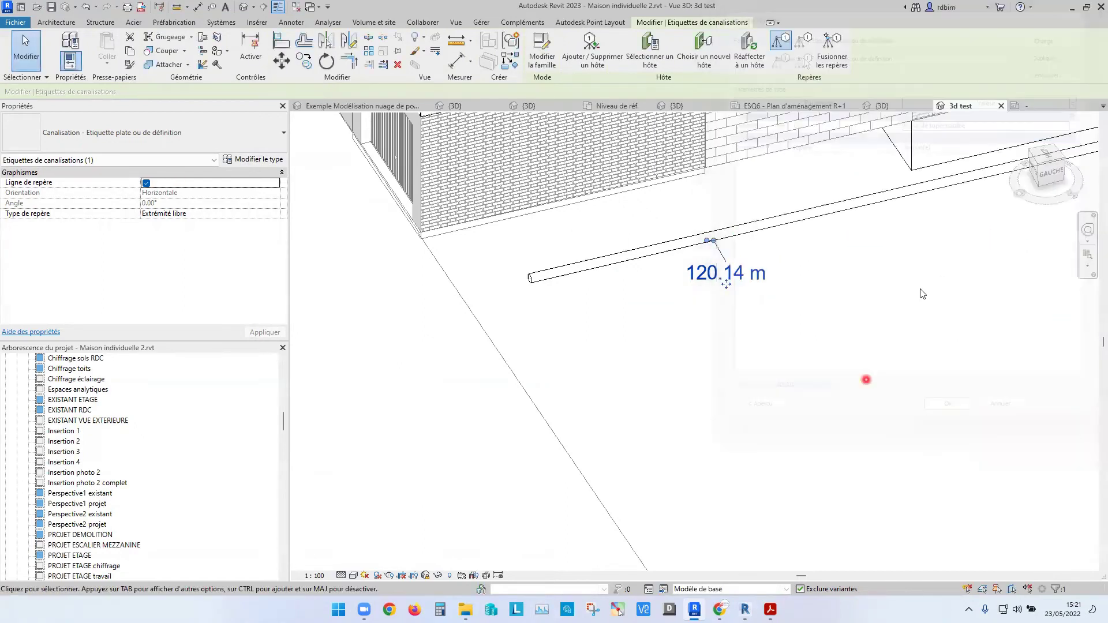
# Switch to the Revit 2023 help in Chrome and consult the topic Point de base de l'élévation pour les catégories MEP
pyautogui.click(721, 607)
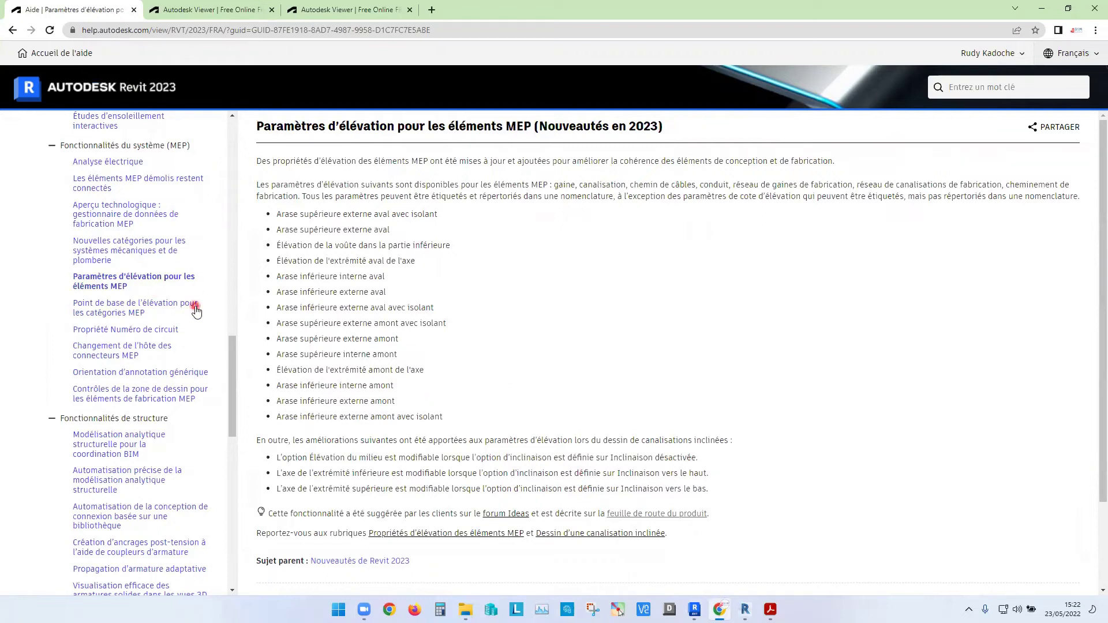
pyautogui.click(134, 308)
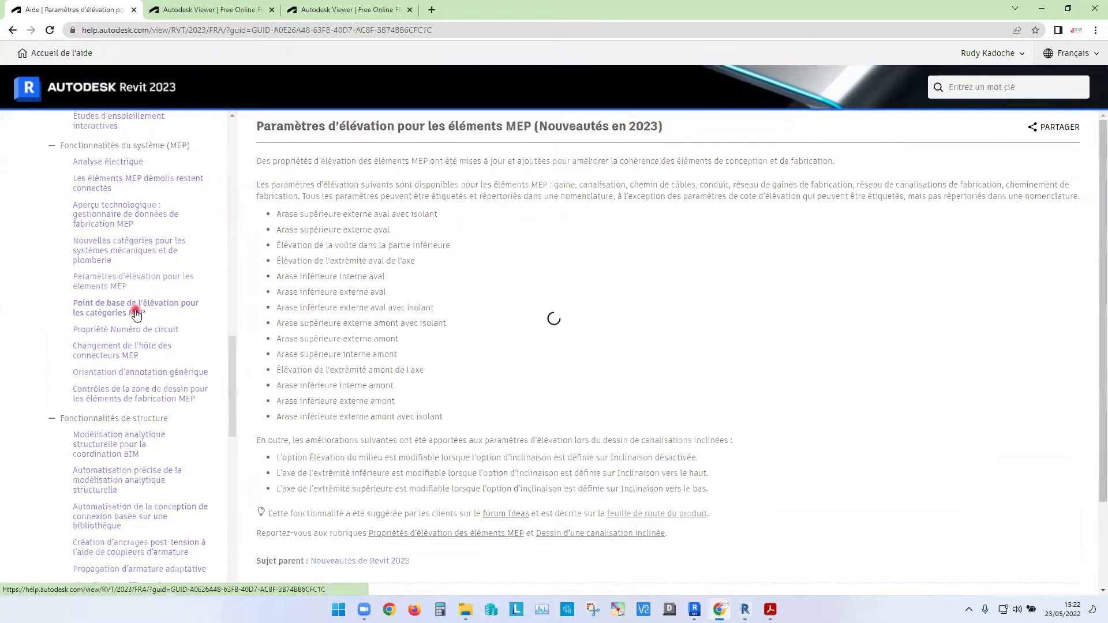
pyautogui.click(138, 312)
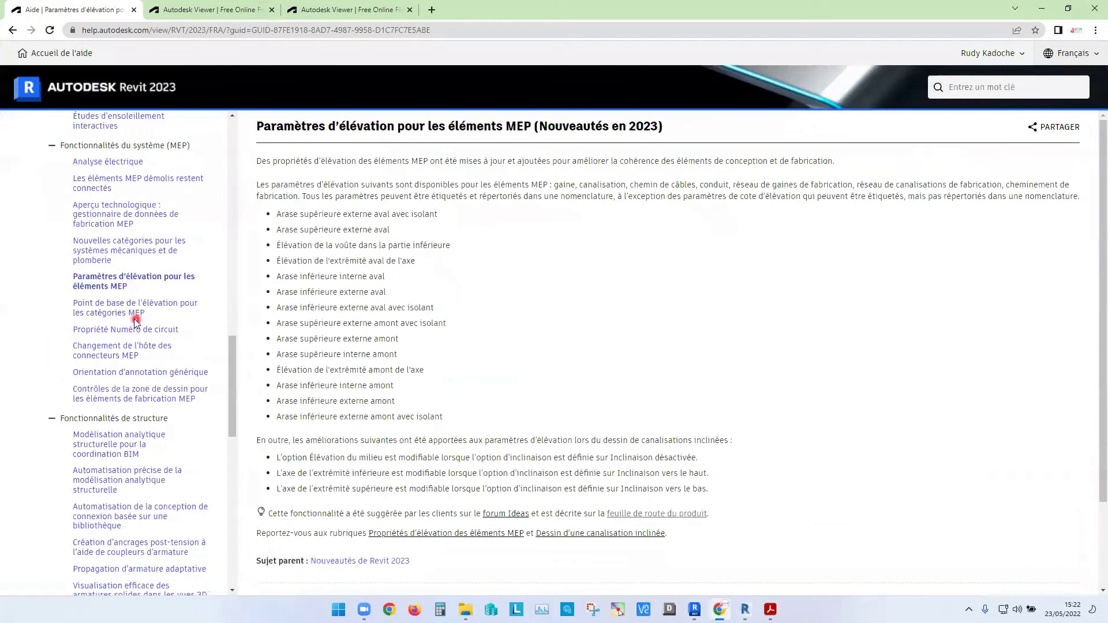
pyautogui.click(131, 313)
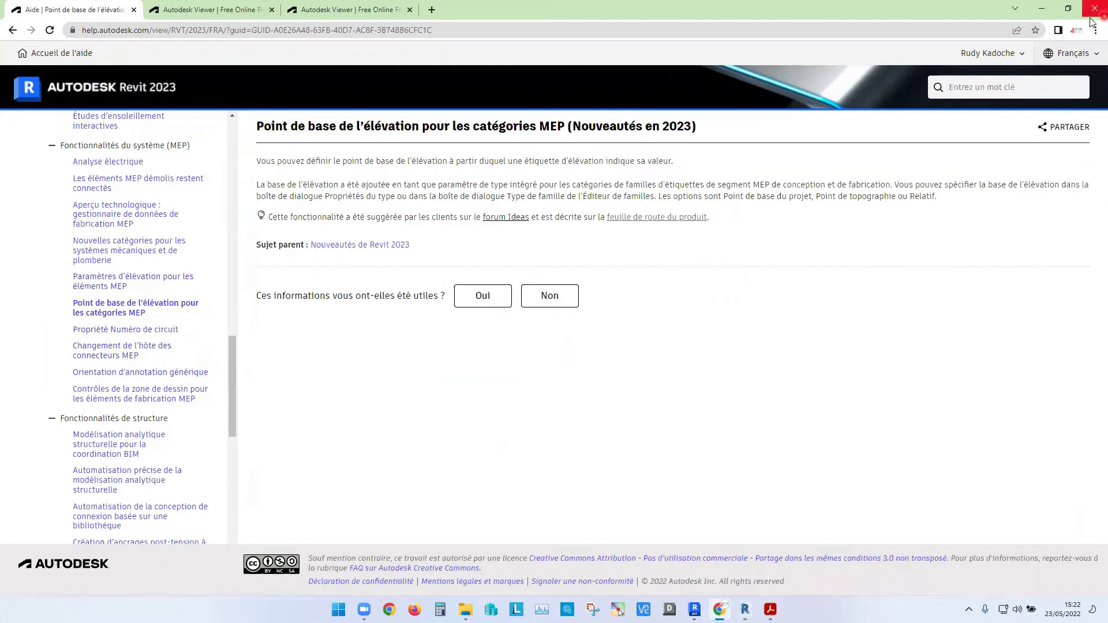
pyautogui.click(1042, 9)
# Return to the house project in Revit, deselect the pipe tag and open the PROJET RDC 3D view on the kitchen
pyautogui.click(737, 183)
pyautogui.moveTo(686, 281); pyautogui.dragTo(712, 283, button='middle')
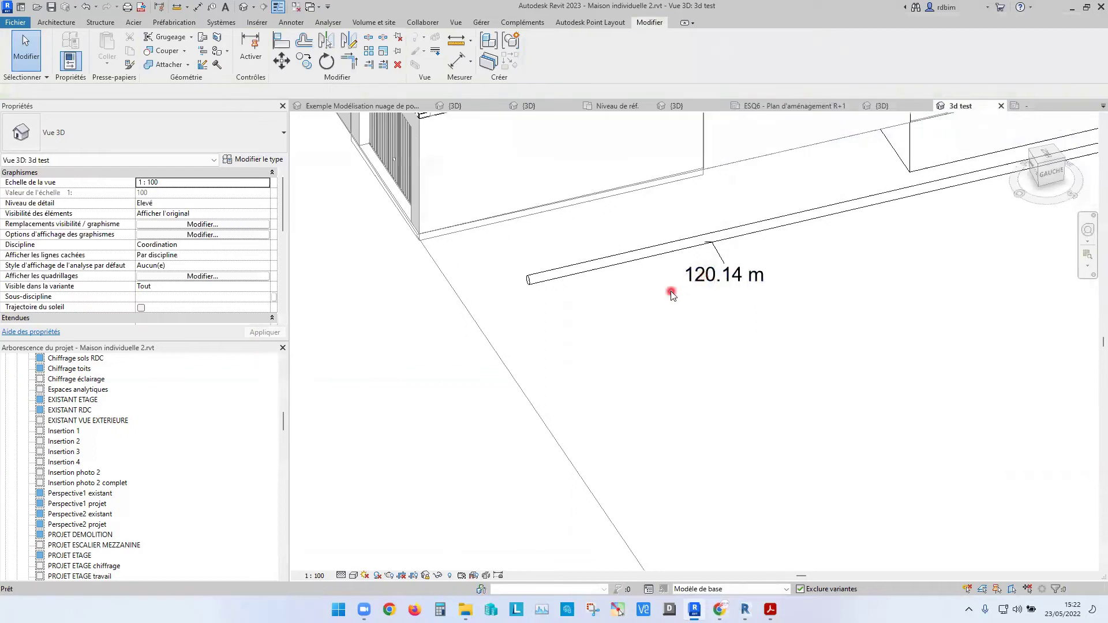
pyautogui.scroll(-2, 726, 398)
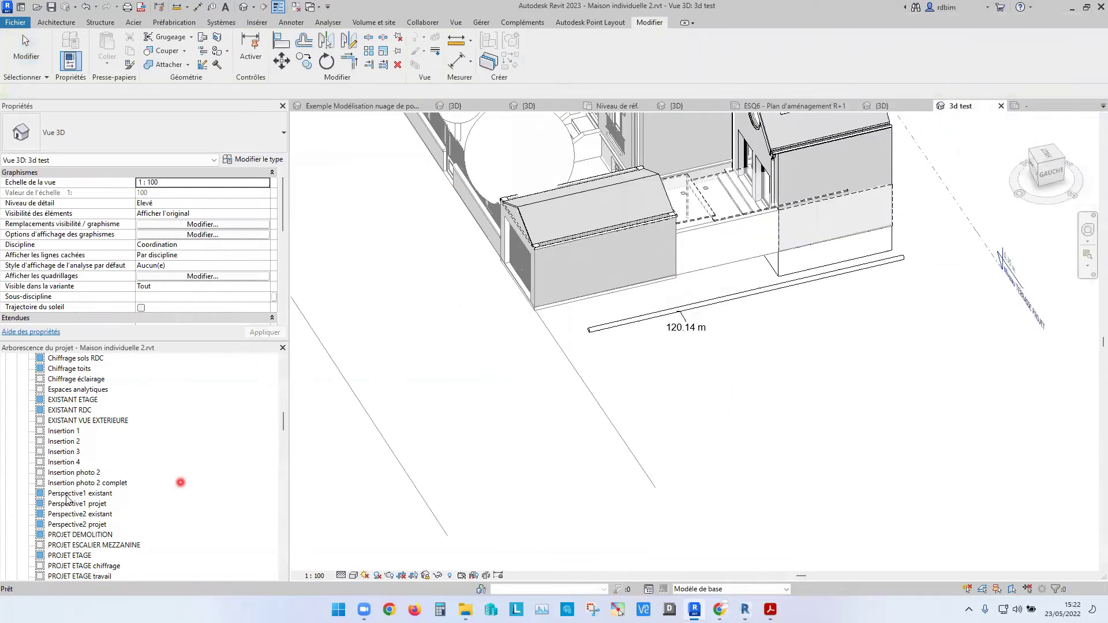
pyautogui.scroll(-7, 124, 528)
pyautogui.scroll(5, 137, 528)
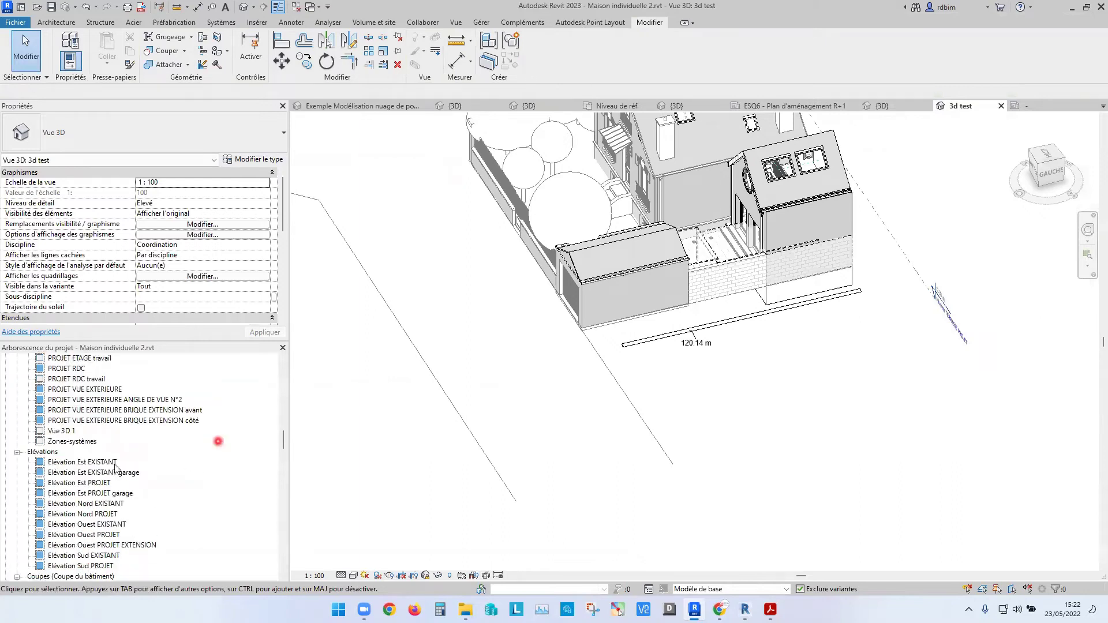
pyautogui.doubleClick(78, 515)
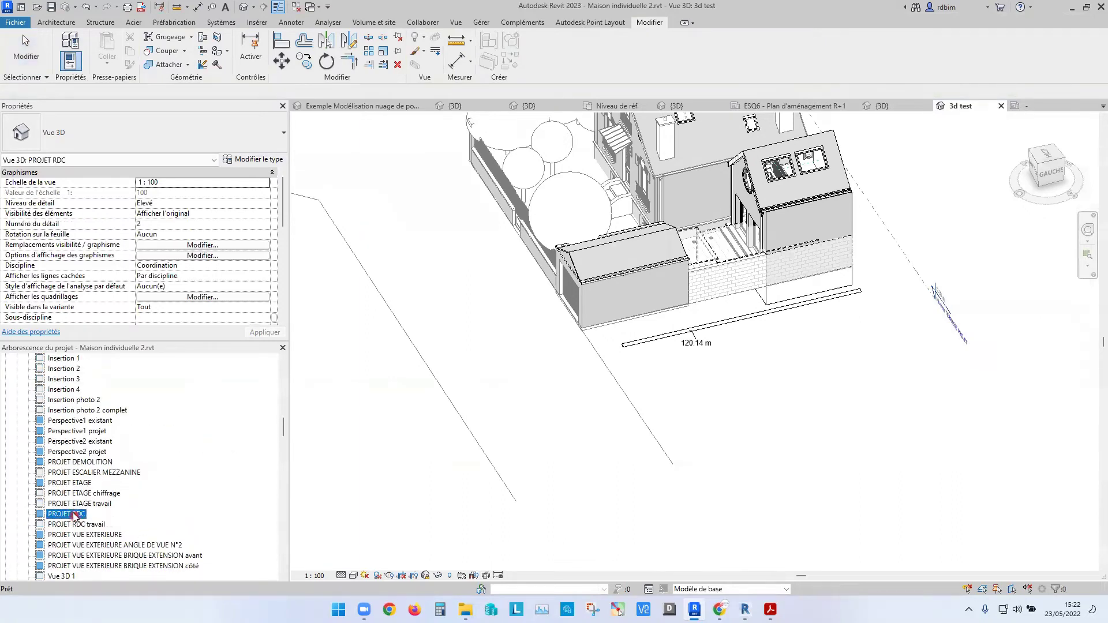
pyautogui.scroll(7, 879, 301)
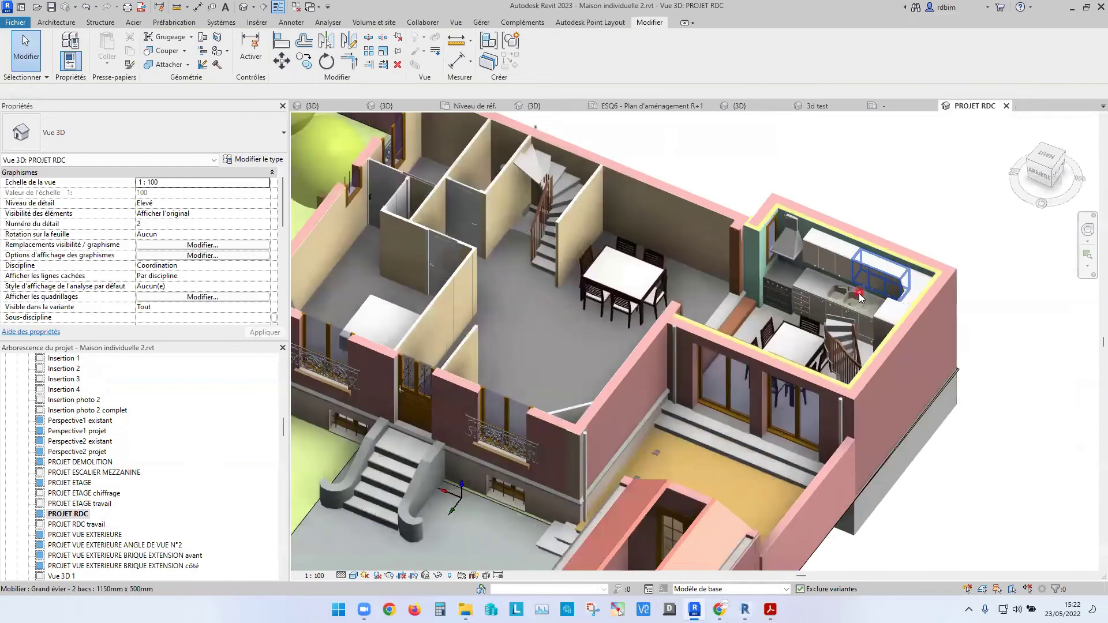
# Open the family of the kitchen's two-basin sink for editing and view the undersides of its basins
pyautogui.click(836, 299)
pyautogui.scroll(5, 819, 312)
pyautogui.moveTo(808, 317); pyautogui.dragTo(566, 367, button='middle')
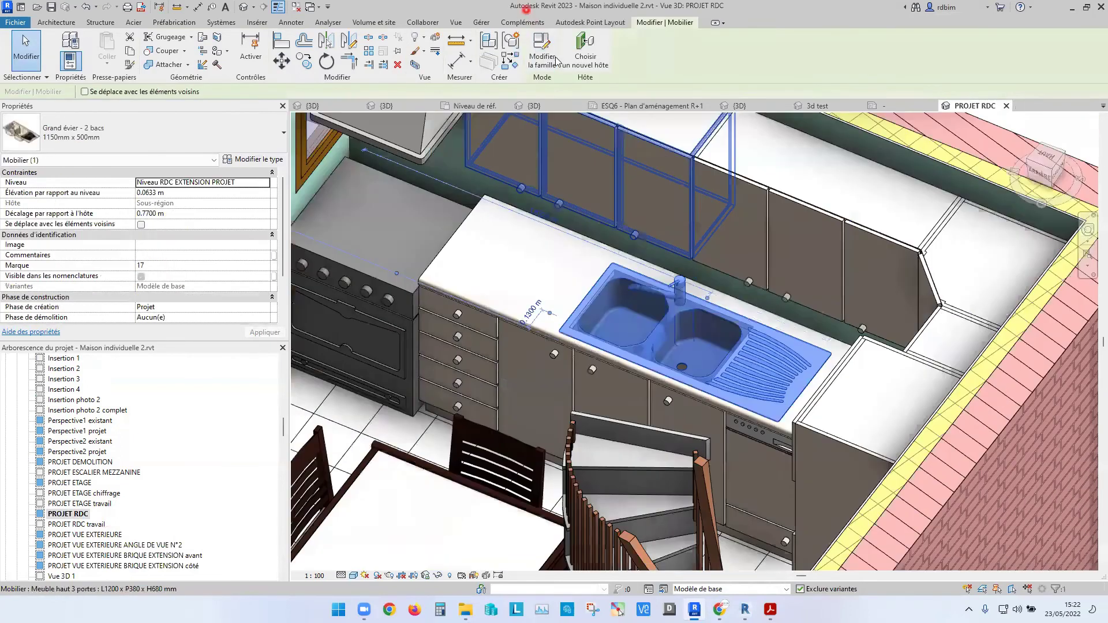
pyautogui.click(548, 52)
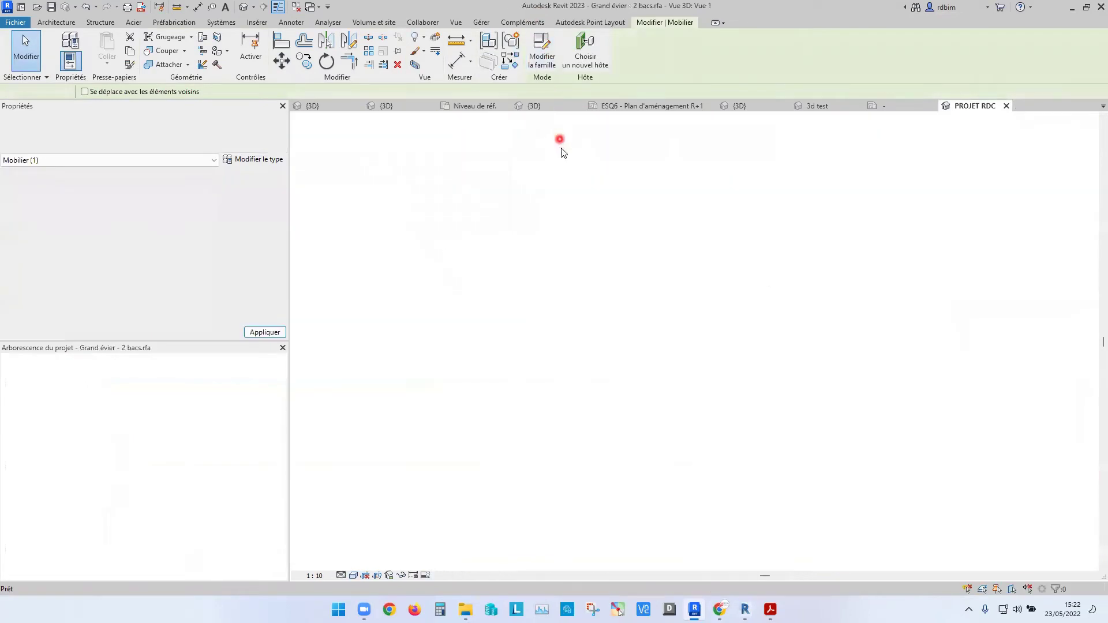
pyautogui.keyDown('shift'); pyautogui.moveTo(721, 198); pyautogui.dragTo(799, 297, button='middle'); pyautogui.keyUp('shift')
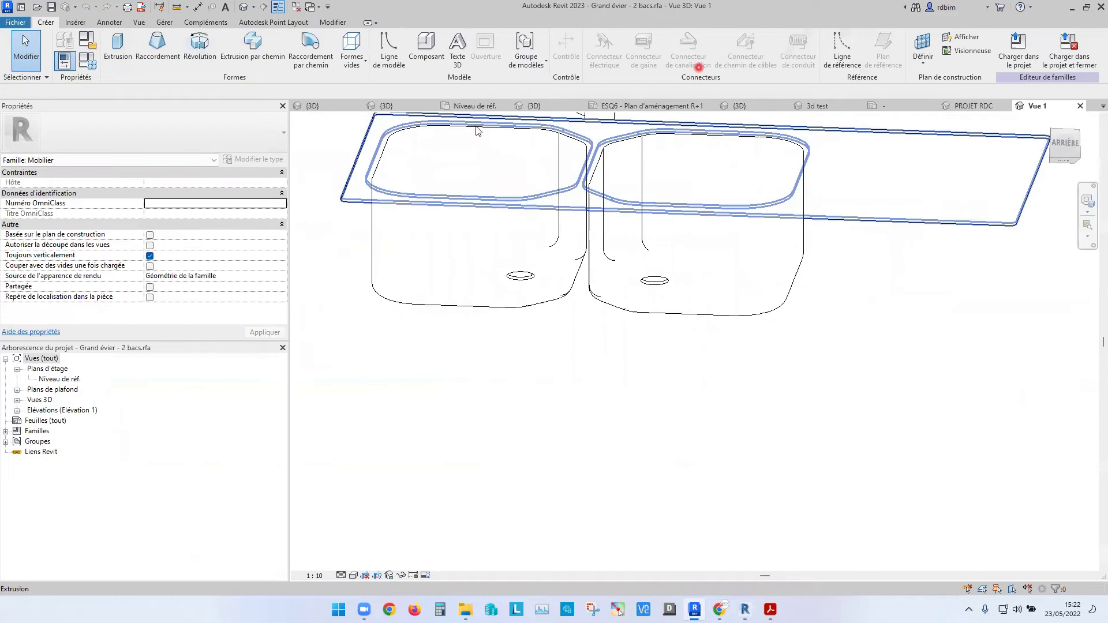
pyautogui.scroll(1, 531, 291)
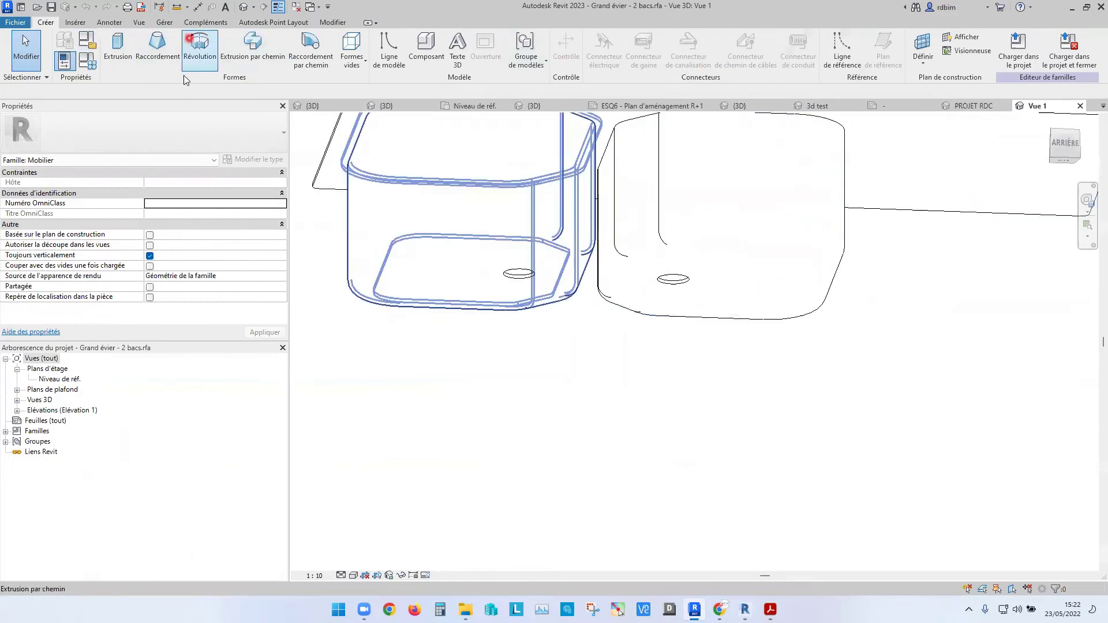
# Change the sink family's category to Appareils sanitaires
pyautogui.click(88, 39)
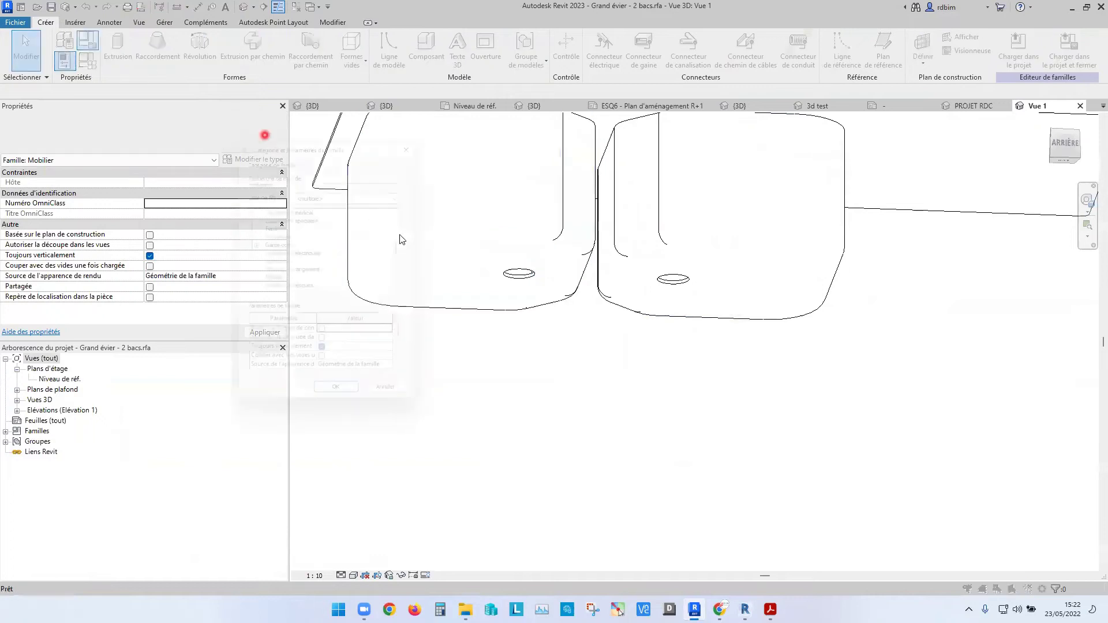
pyautogui.scroll(10, 398, 237)
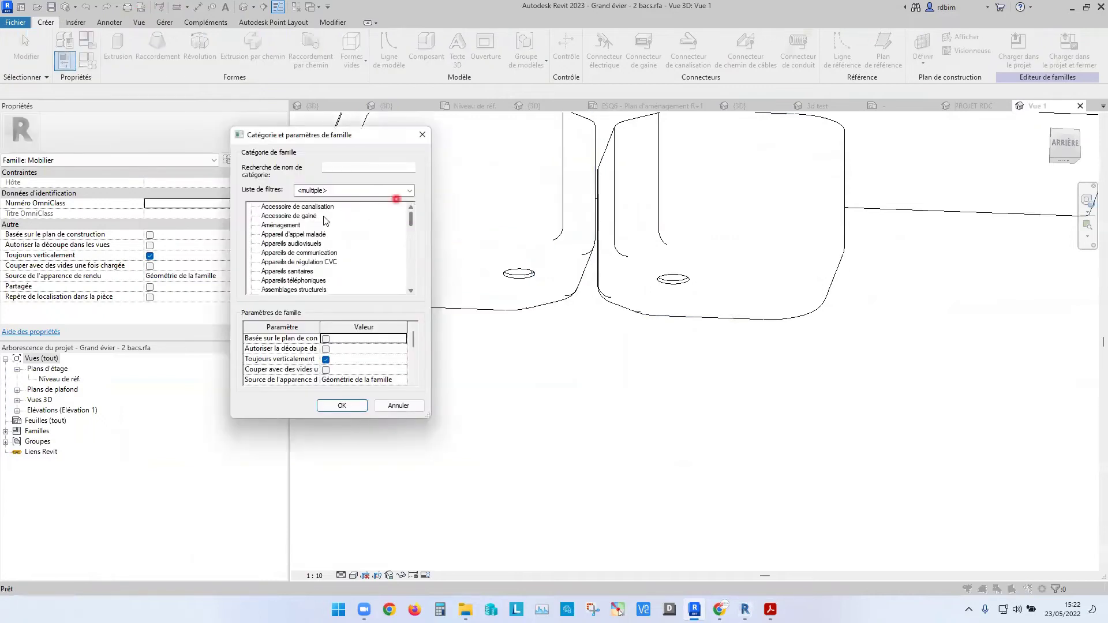
pyautogui.click(311, 272)
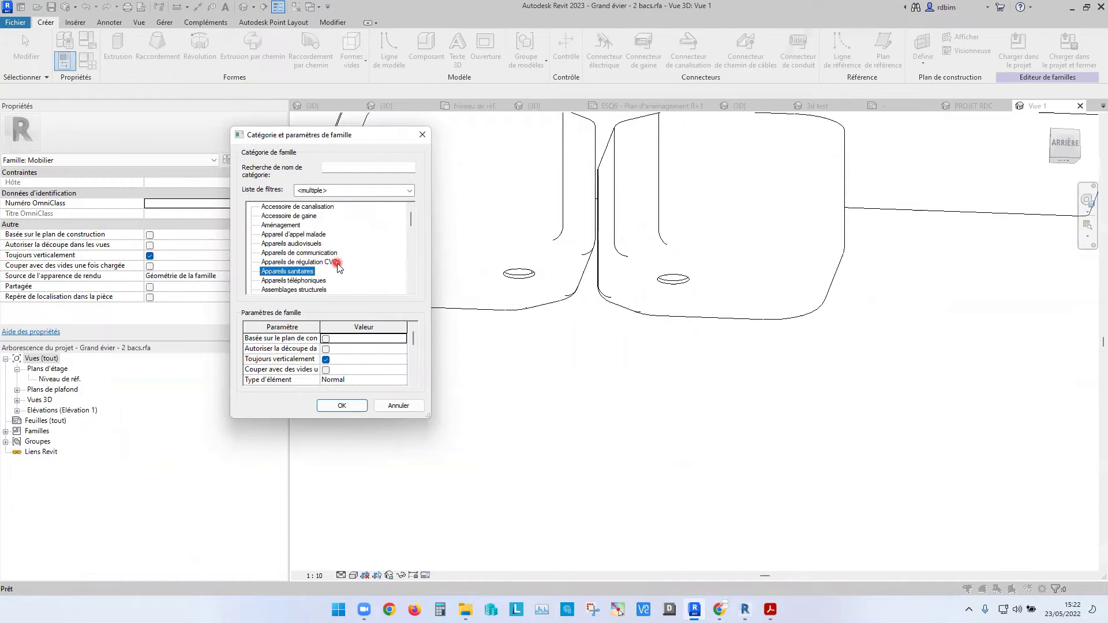
pyautogui.click(342, 406)
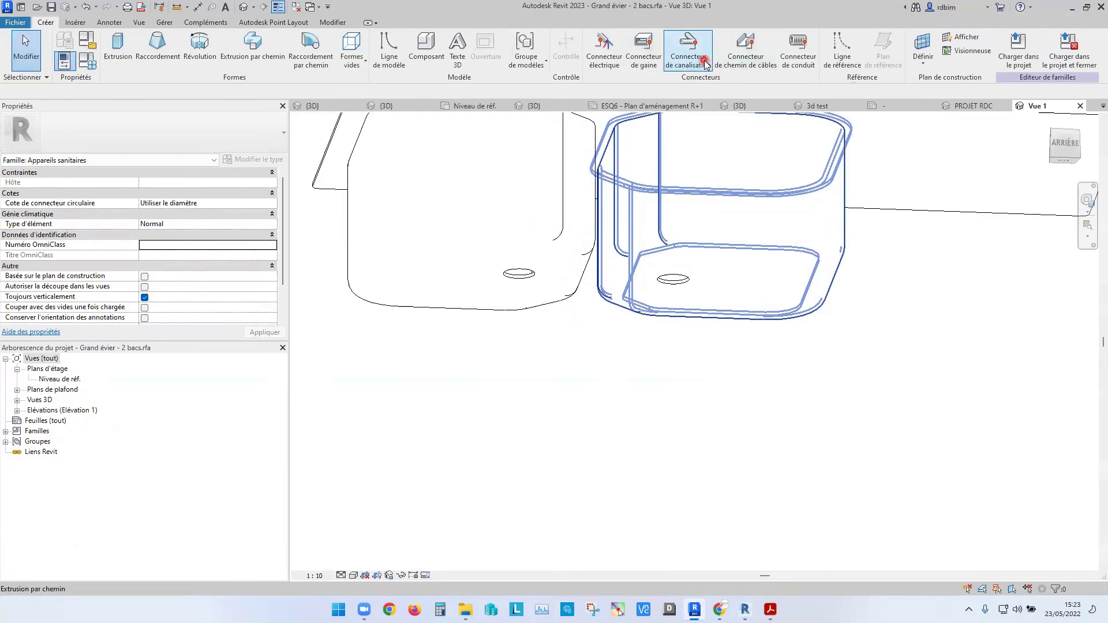
# Place a pipe connector on the drain face of the left-hand basin as seen from behind, and end the placement
pyautogui.click(688, 49)
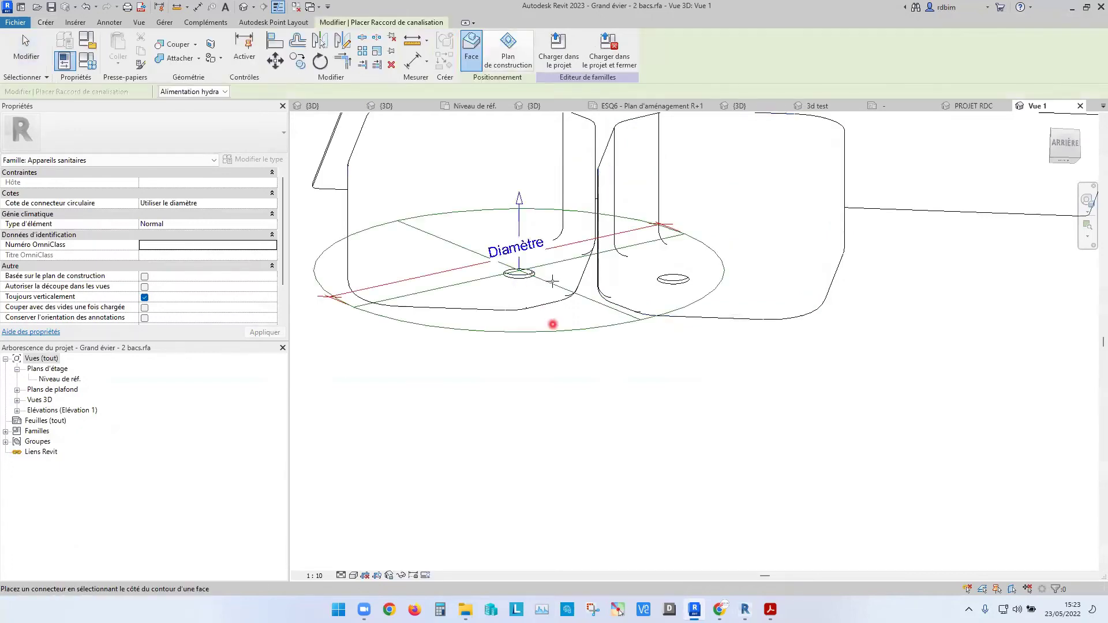
pyautogui.click(552, 277)
pyautogui.click(608, 244)
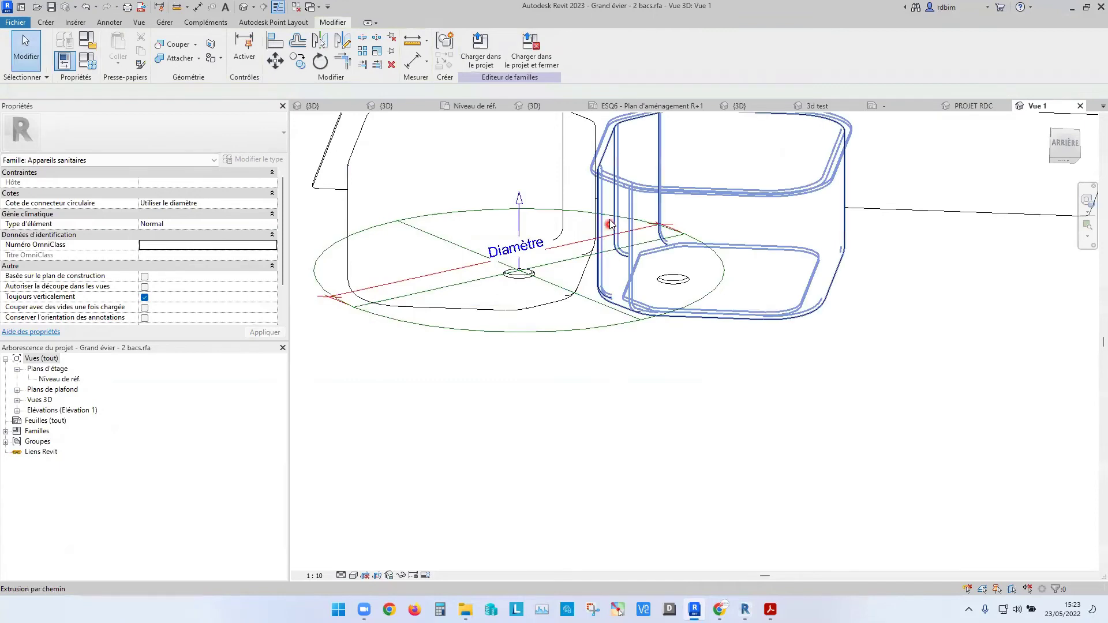
# Rehost the pipe connector onto the drain face of the right-hand basin, using the face placement option
pyautogui.click(609, 223)
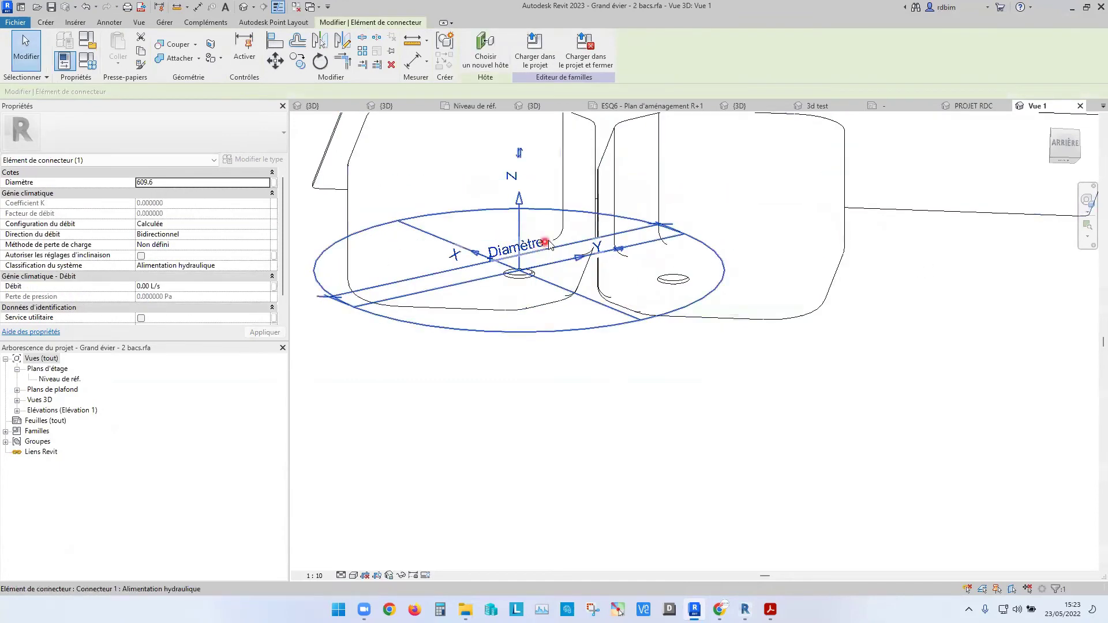
pyautogui.click(500, 61)
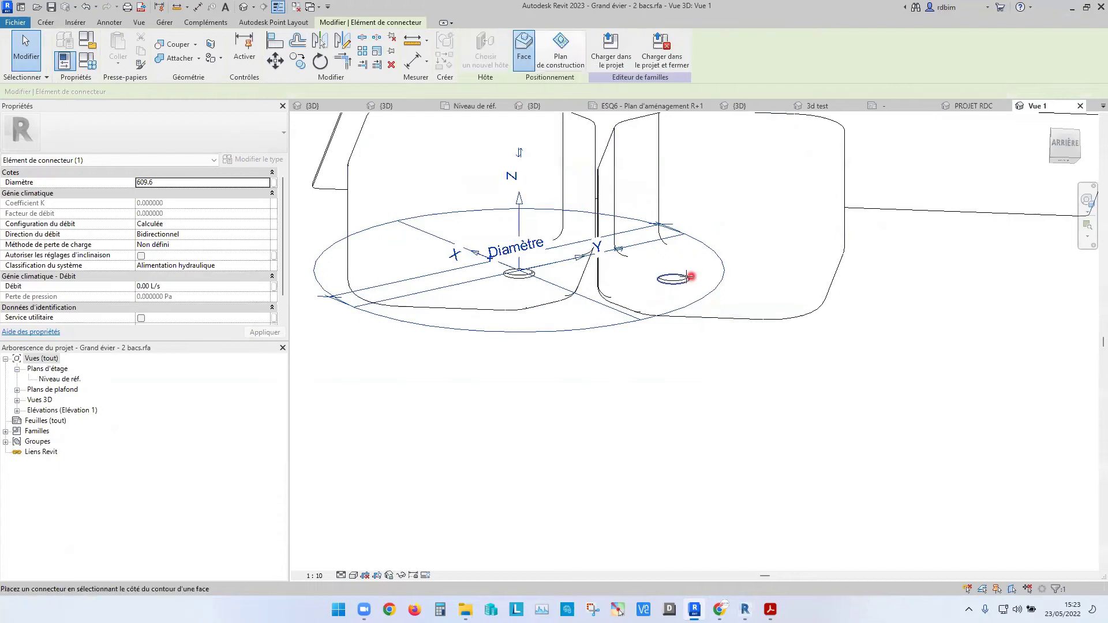
pyautogui.click(687, 278)
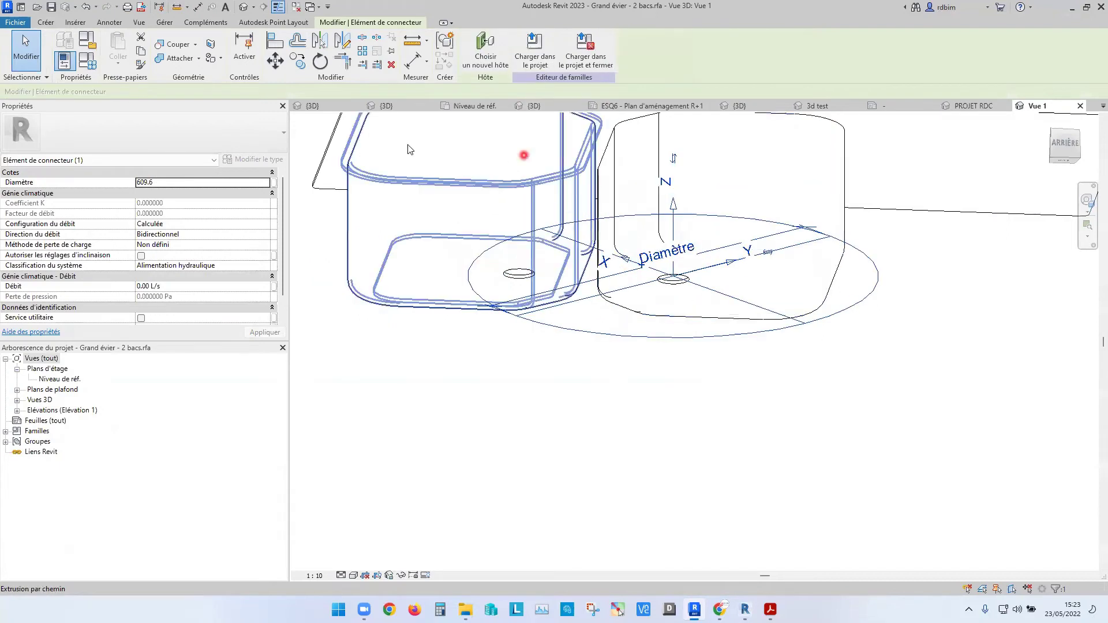
# Set the connector's diameter to 40 mm and flip its direction so it points downward
pyautogui.click(214, 173)
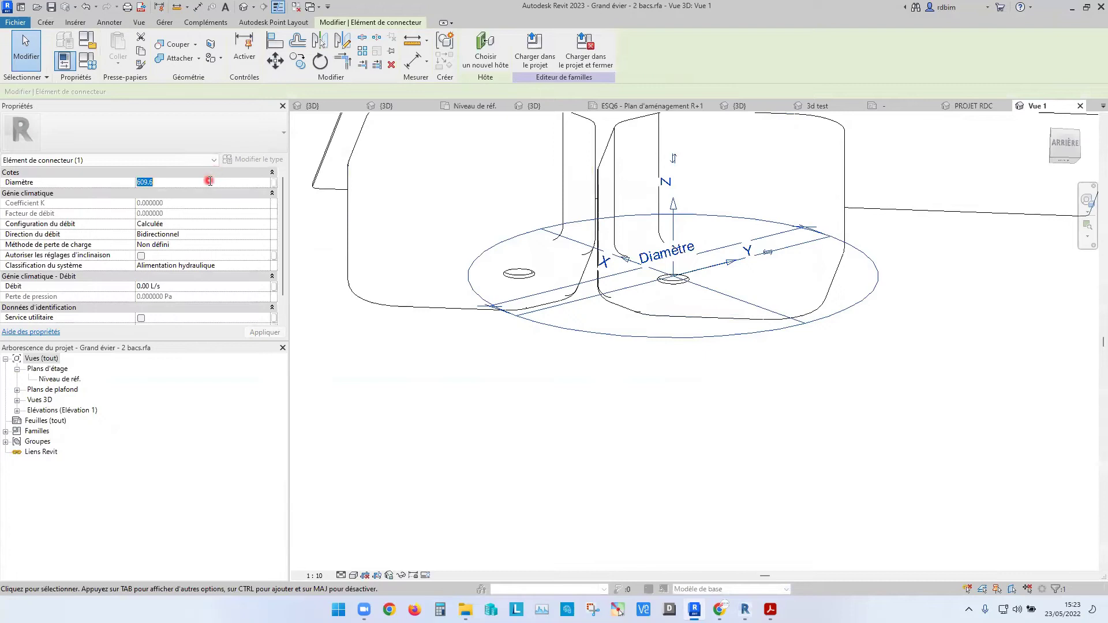
pyautogui.press('Return')
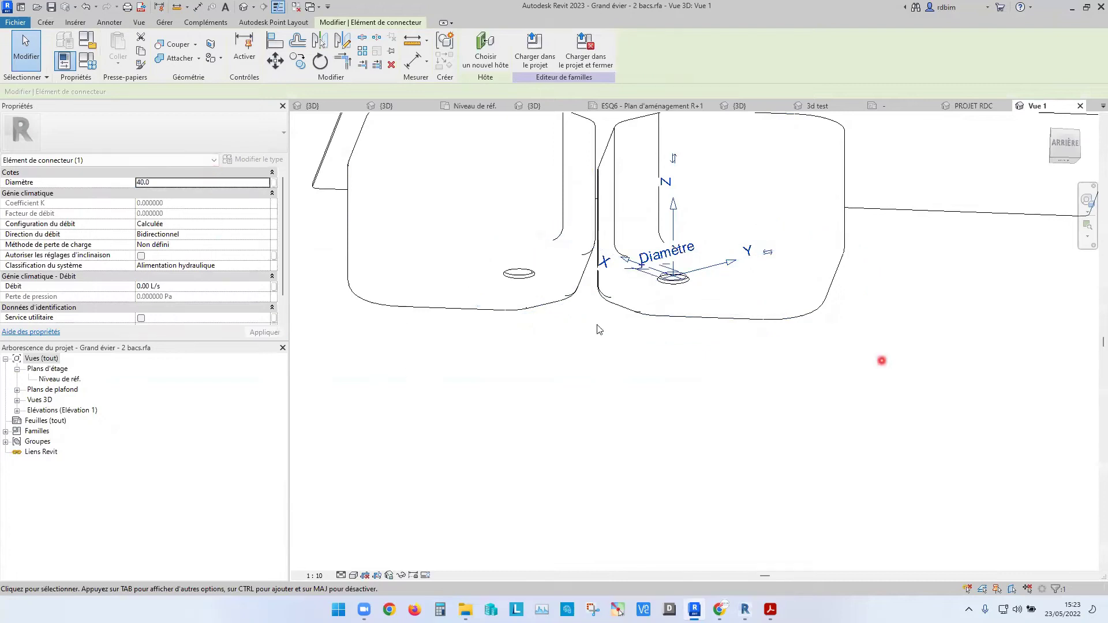
pyautogui.click(674, 158)
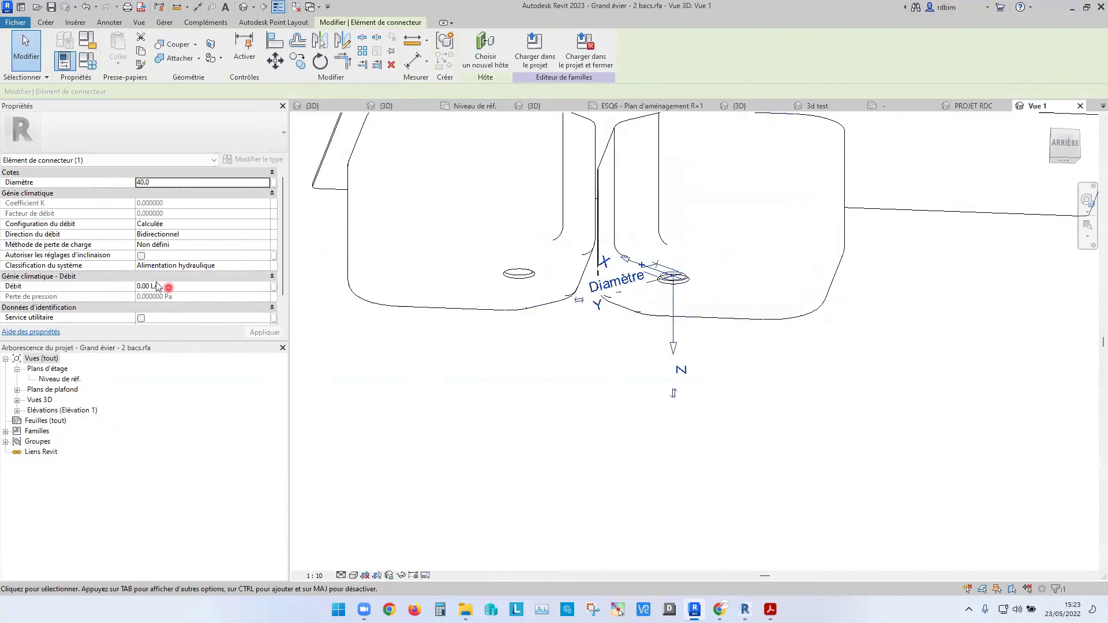
# Set the connector's flow direction to Extérieur and its system classification to Sanitaire
pyautogui.click(238, 235)
pyautogui.click(252, 235)
pyautogui.click(173, 254)
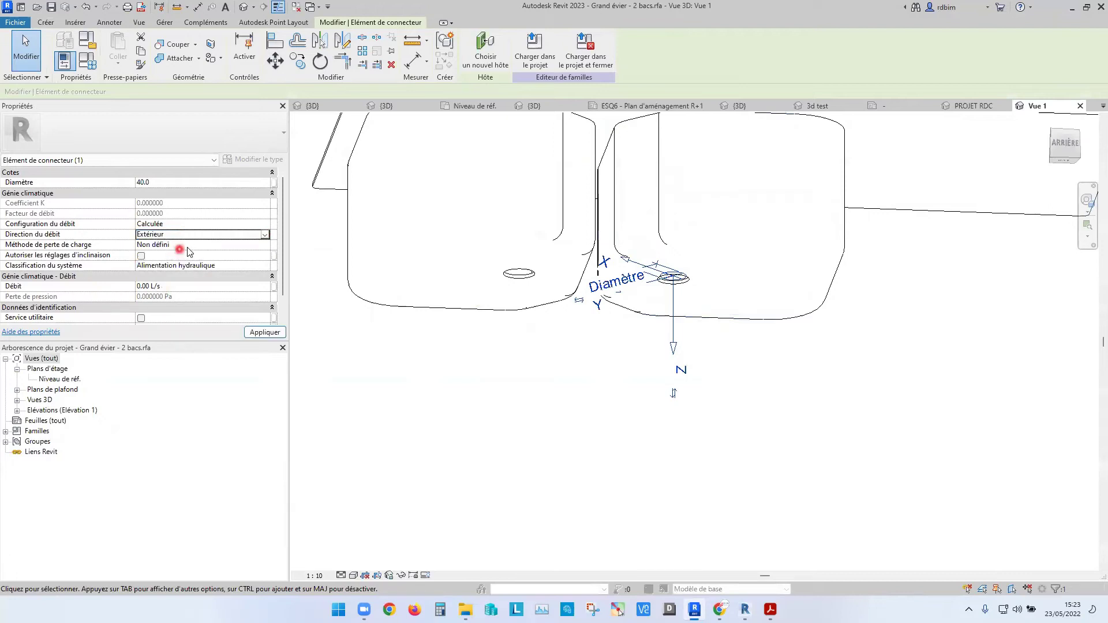
pyautogui.click(259, 272)
pyautogui.click(266, 268)
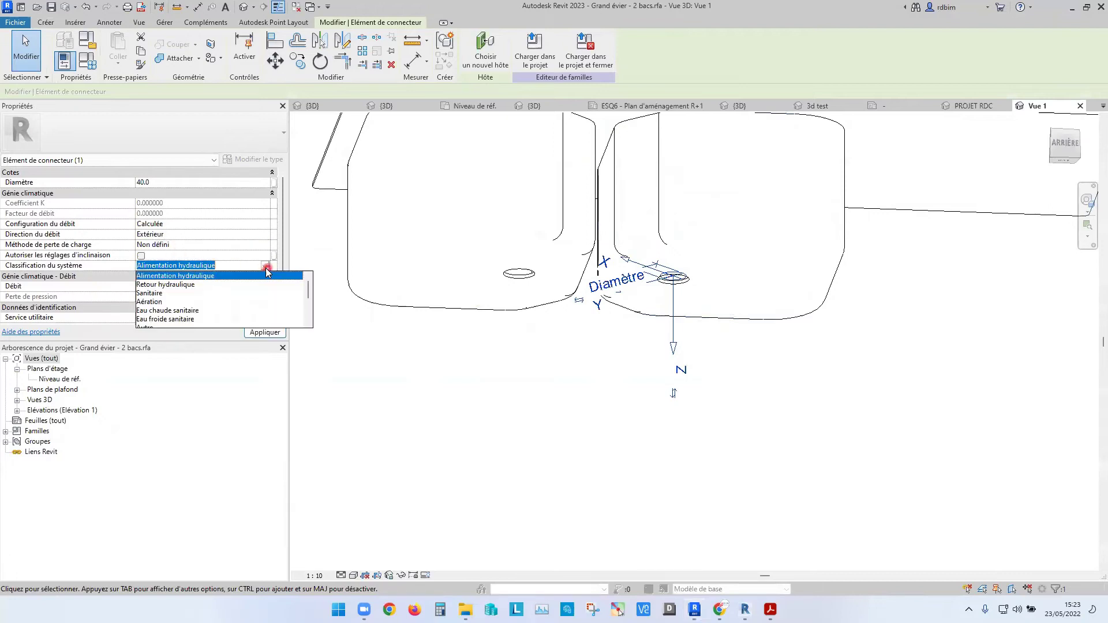
pyautogui.click(167, 293)
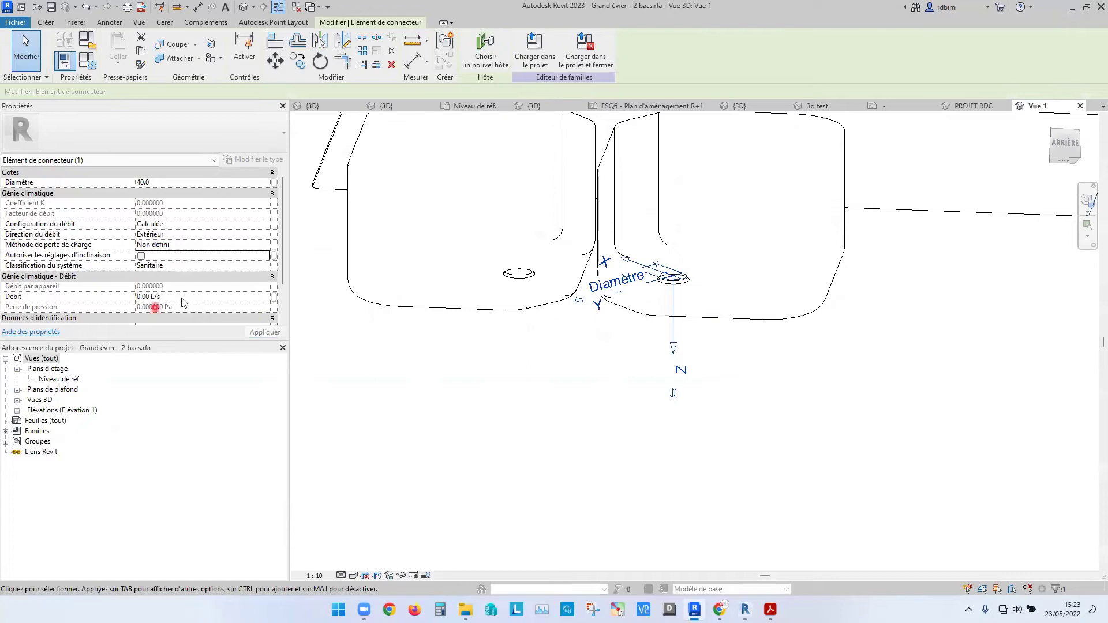
# Rehost the configured connector back onto the left-hand basin's drain face
pyautogui.keyDown('shift'); pyautogui.moveTo(618, 336); pyautogui.dragTo(711, 353, button='middle'); pyautogui.keyUp('shift')
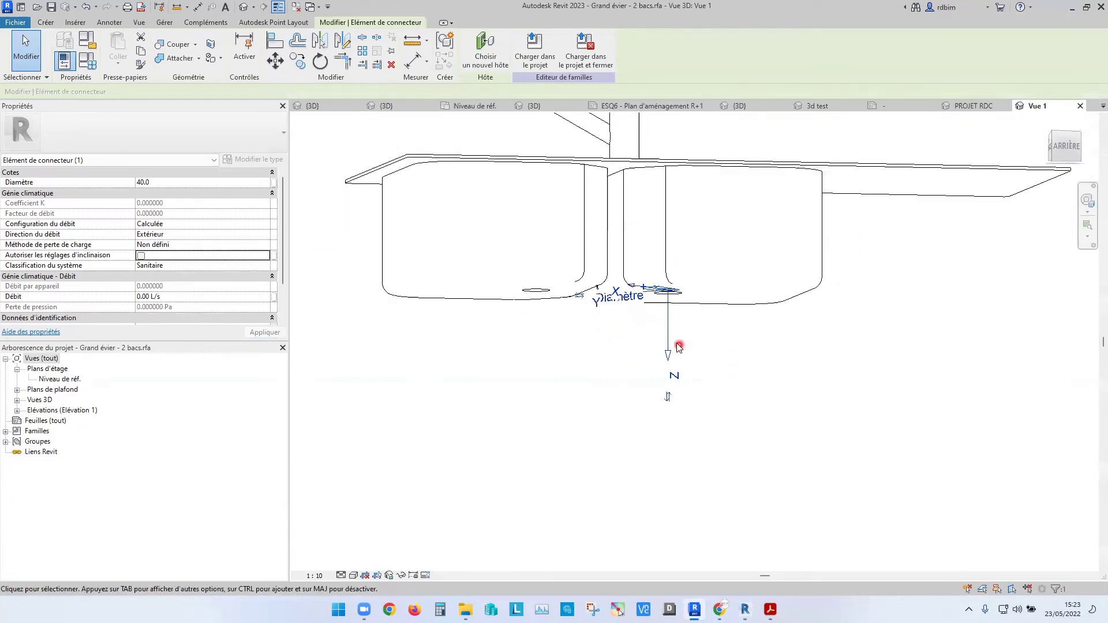
pyautogui.click(487, 56)
pyautogui.click(542, 285)
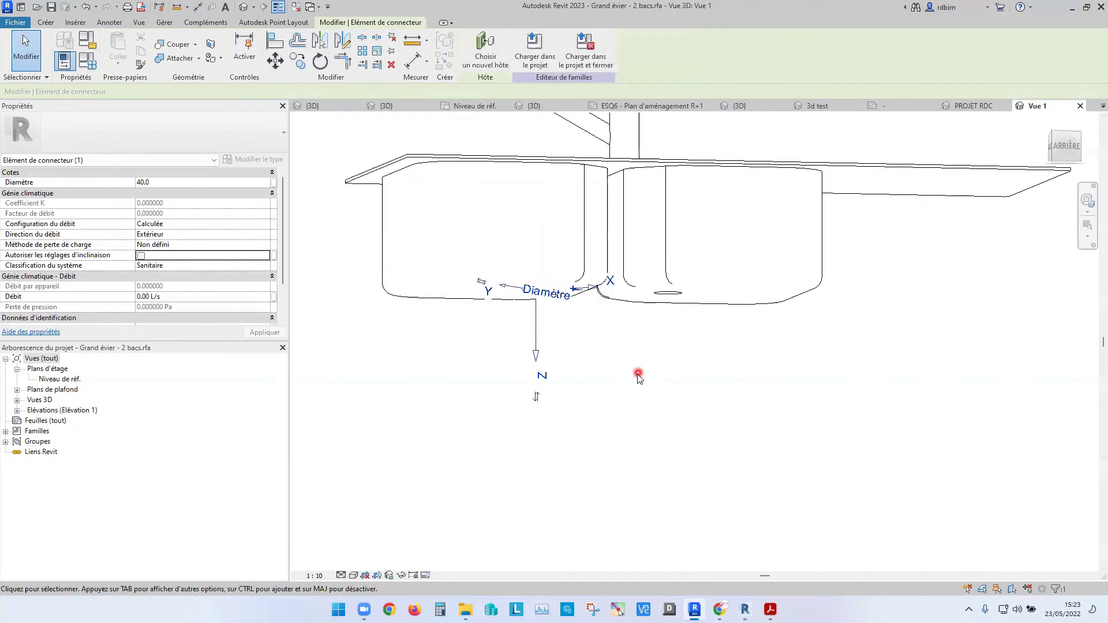
# Switch to the Revit help in Chrome to check the remaining MEP topics, and return to the sink family in Revit
pyautogui.hotkey('alt', 'Tab')
pyautogui.hotkey('alt', 'Tab')
pyautogui.hotkey('alt', 'Tab')
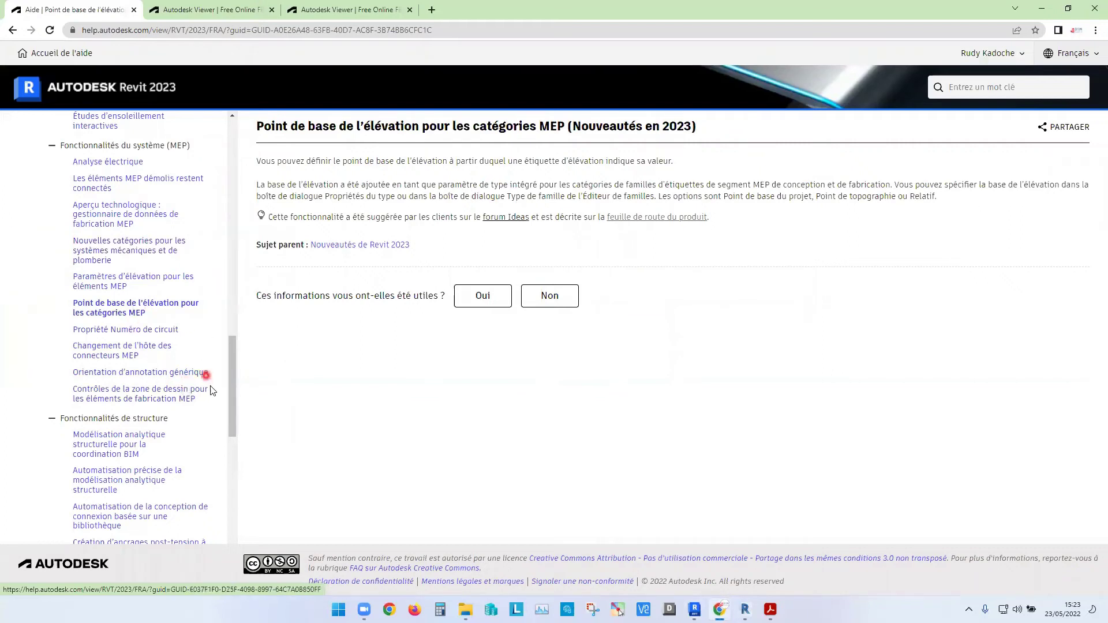
pyautogui.click(1040, 16)
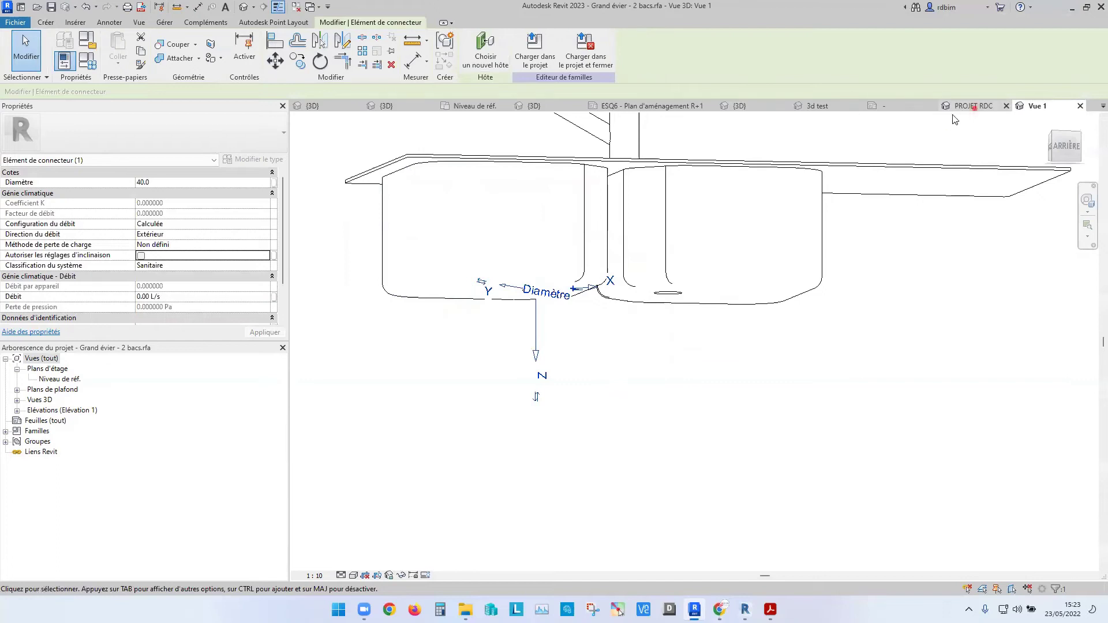
# Go back to the PROJET RDC view and display the tools for MEP systems
pyautogui.click(974, 106)
pyautogui.click(227, 24)
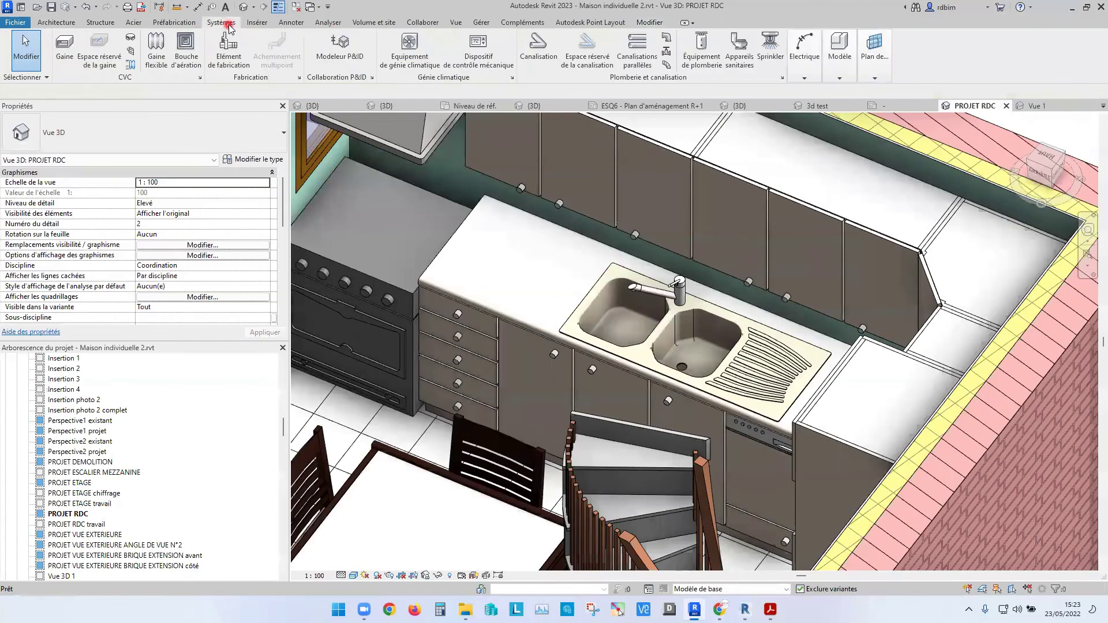
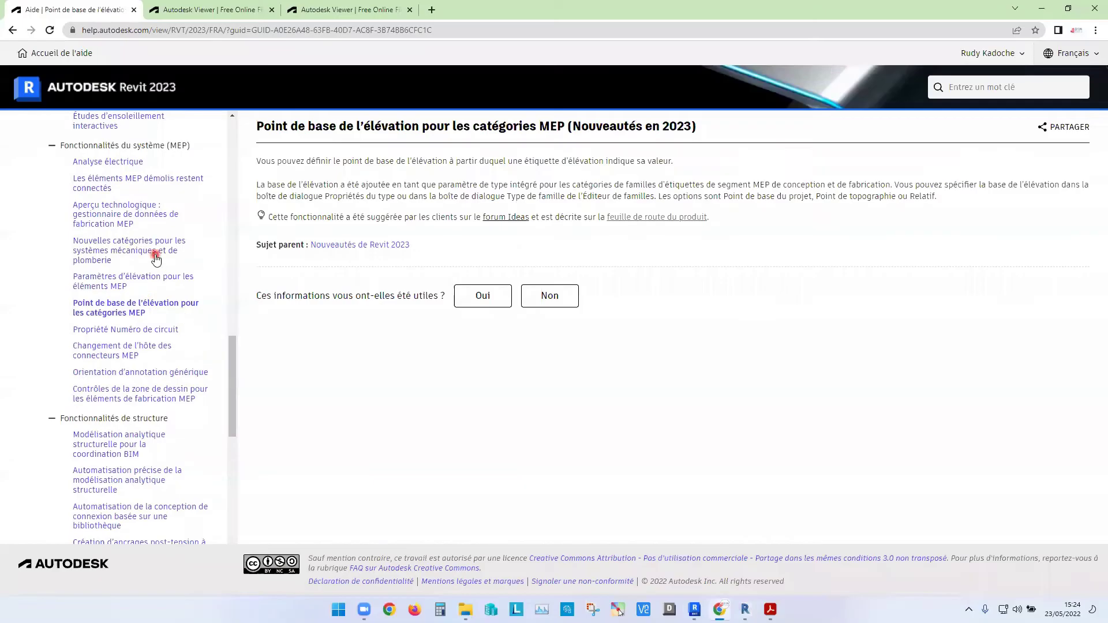
# Browse the help's topic list for the new Revit 2023 features under Fonctionnalités de structure
pyautogui.scroll(-10, 148, 279)
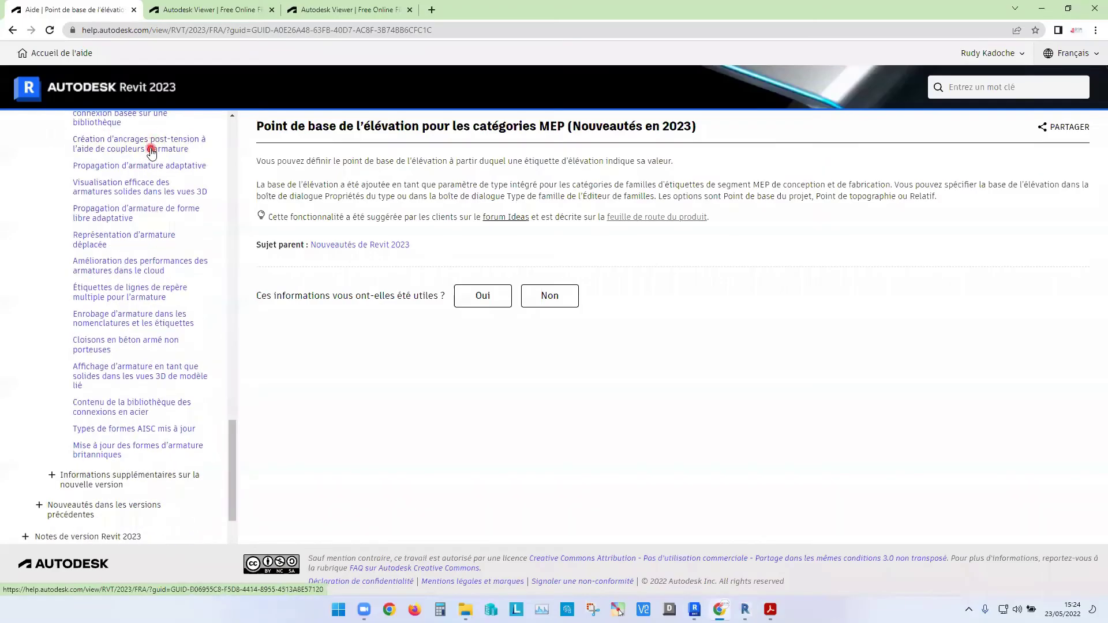
pyautogui.scroll(8, 151, 150)
pyautogui.scroll(-7, 164, 179)
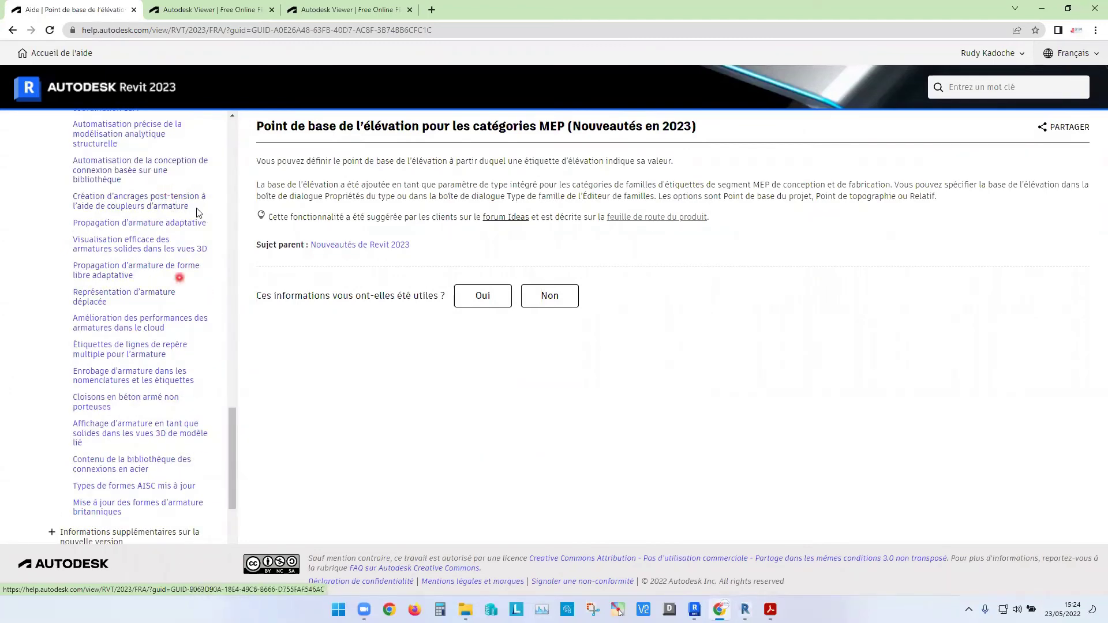
pyautogui.scroll(-3, 181, 248)
pyautogui.scroll(4, 174, 370)
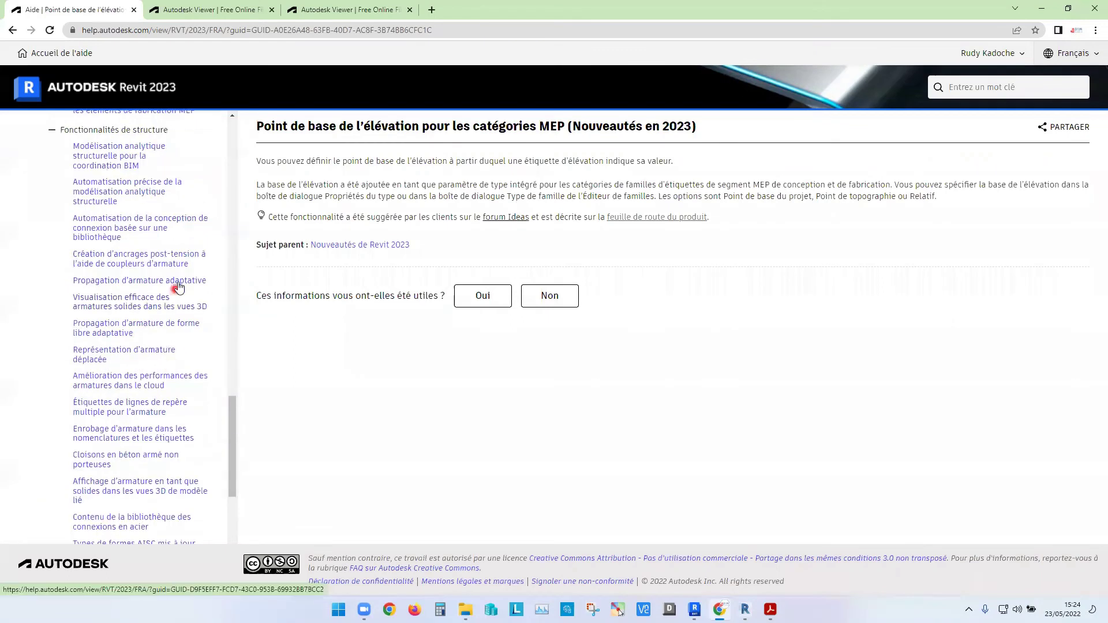
pyautogui.scroll(1, 179, 288)
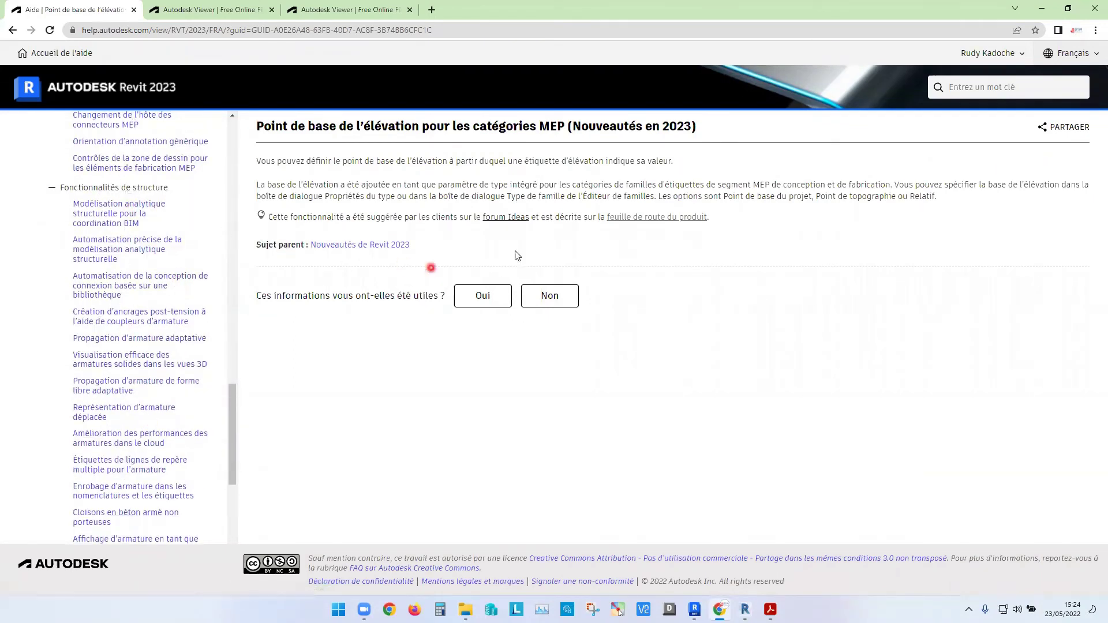
# Switch to Revit, open the 3D view of Maquette structure at the reinforced beam, and display the structural tools
pyautogui.click(1042, 9)
pyautogui.scroll(-5, 538, 298)
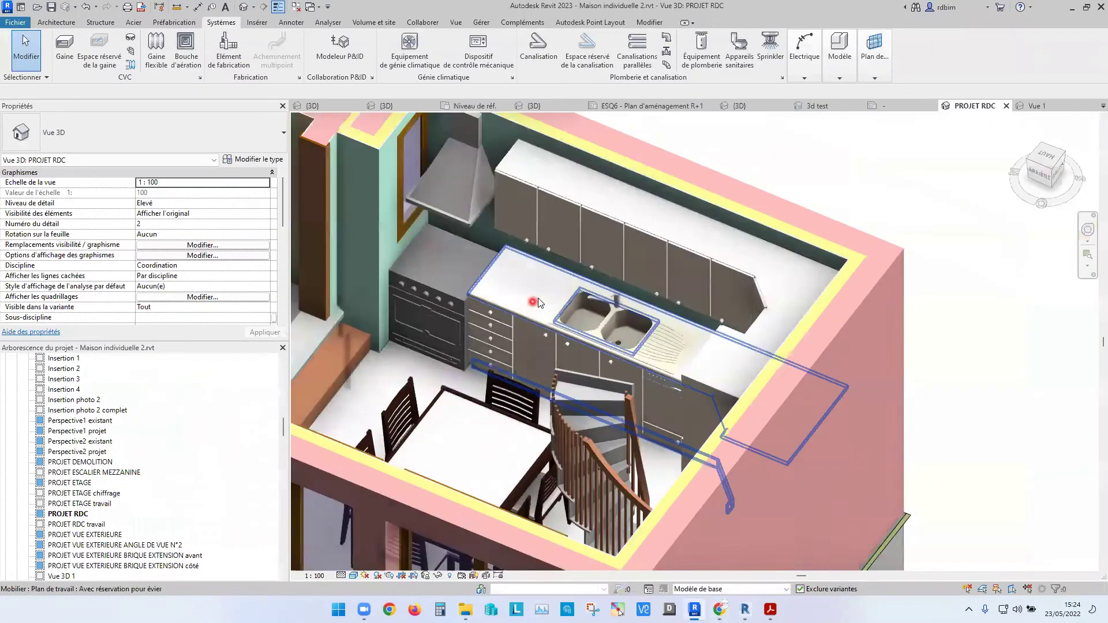
pyautogui.click(385, 106)
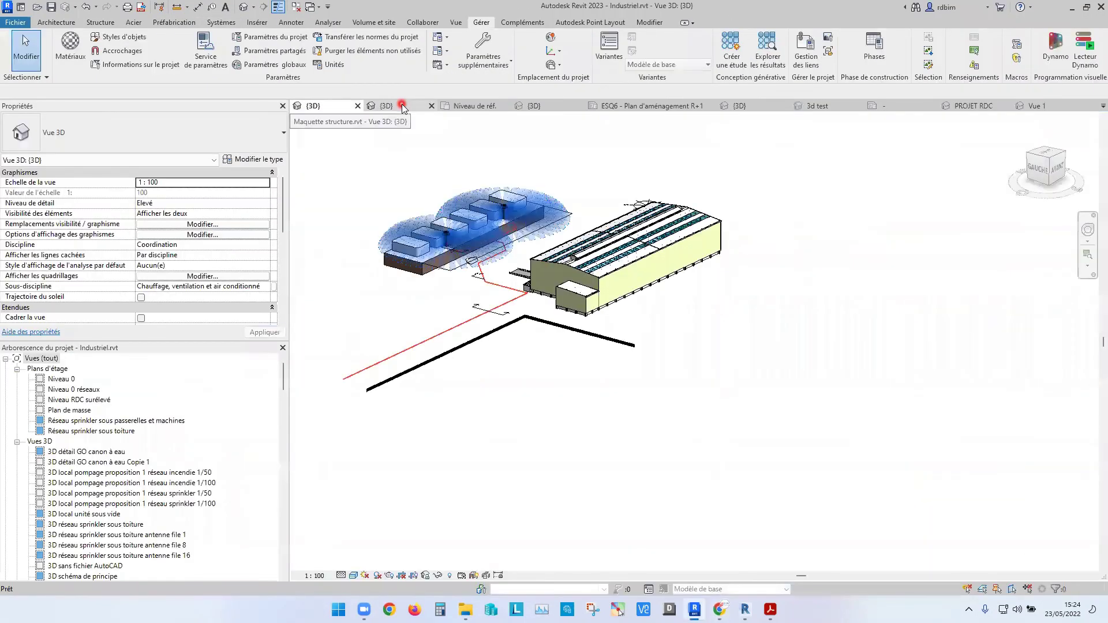
pyautogui.scroll(8, 668, 218)
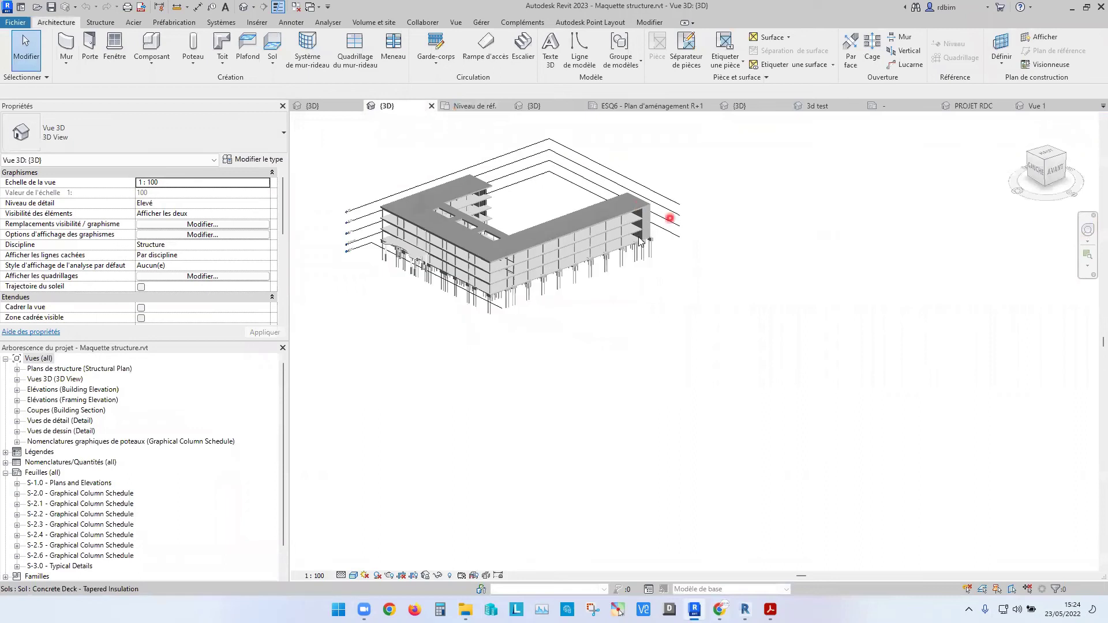
pyautogui.scroll(4, 667, 306)
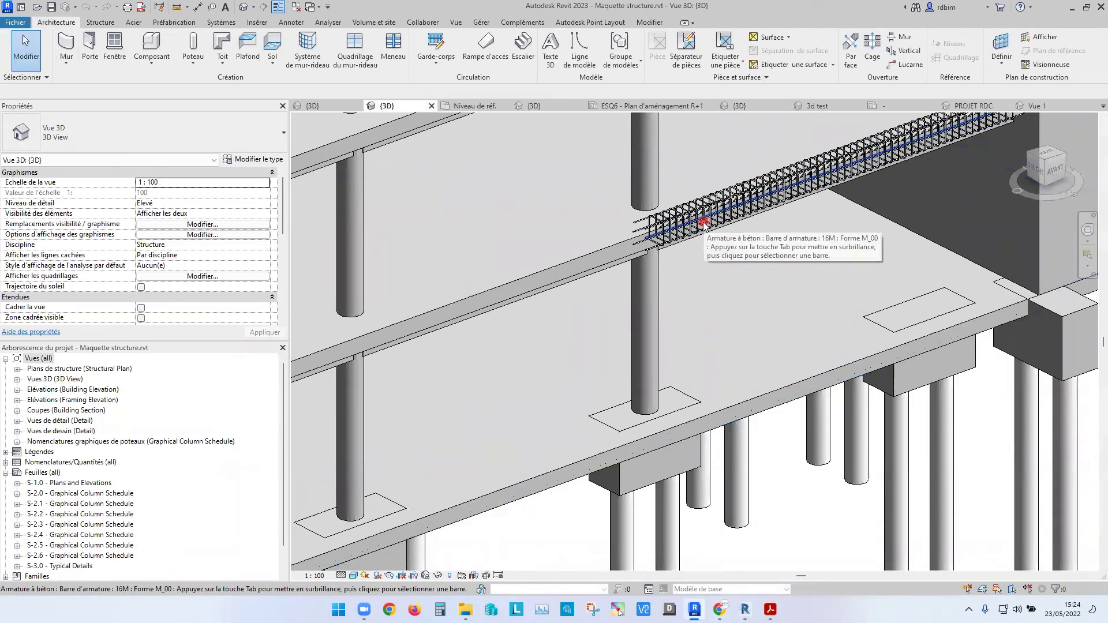
pyautogui.scroll(3, 704, 224)
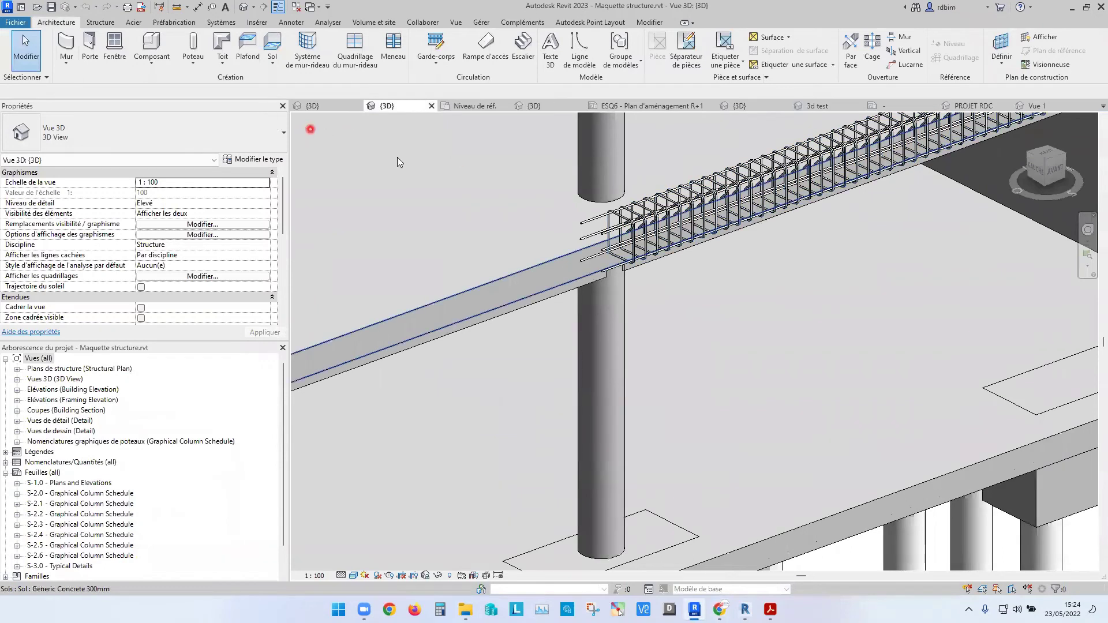
pyautogui.click(223, 25)
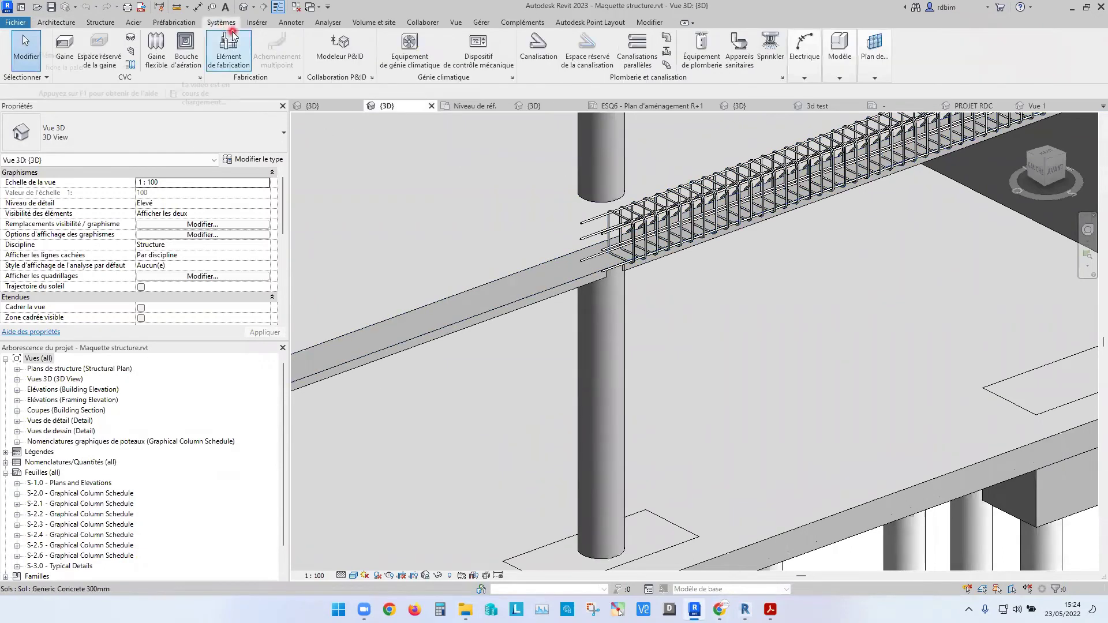
pyautogui.click(102, 23)
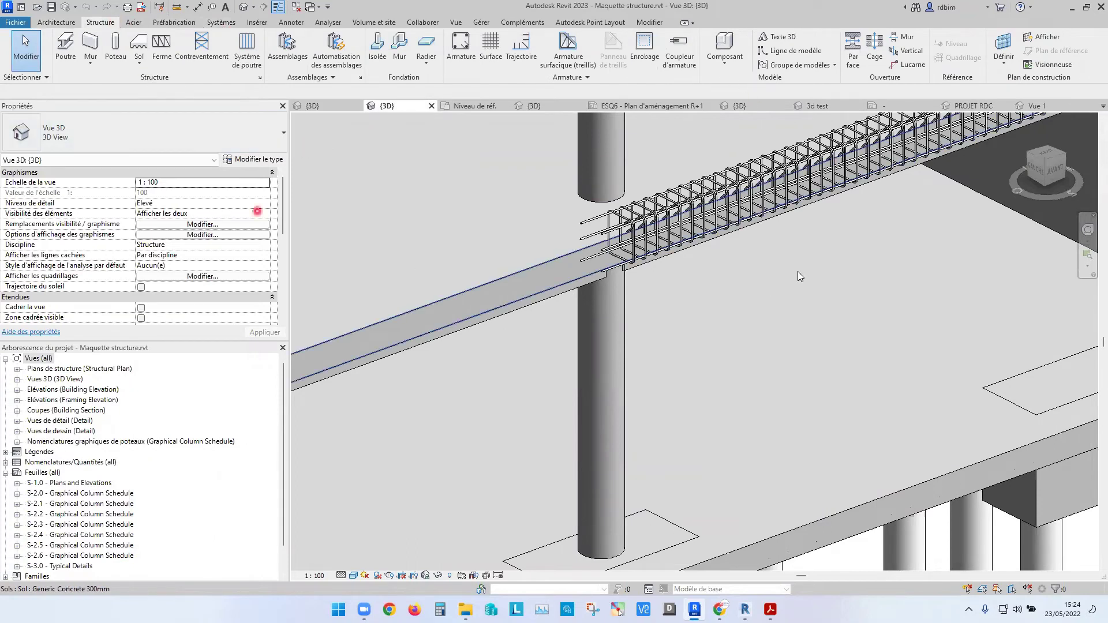
# Select the stirrup set and all six longitudinal bars of the reinforced beam
pyautogui.click(658, 242)
pyautogui.scroll(2, 611, 228)
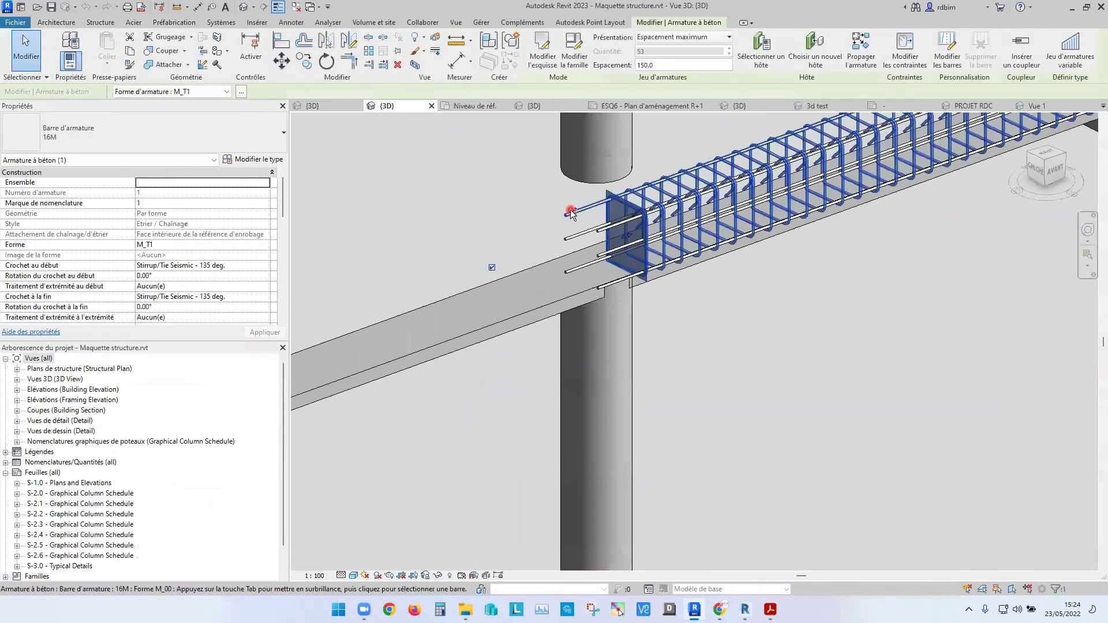
pyautogui.keyDown('ctrl'); pyautogui.click(606, 229); pyautogui.keyUp('ctrl')
pyautogui.scroll(2, 604, 233)
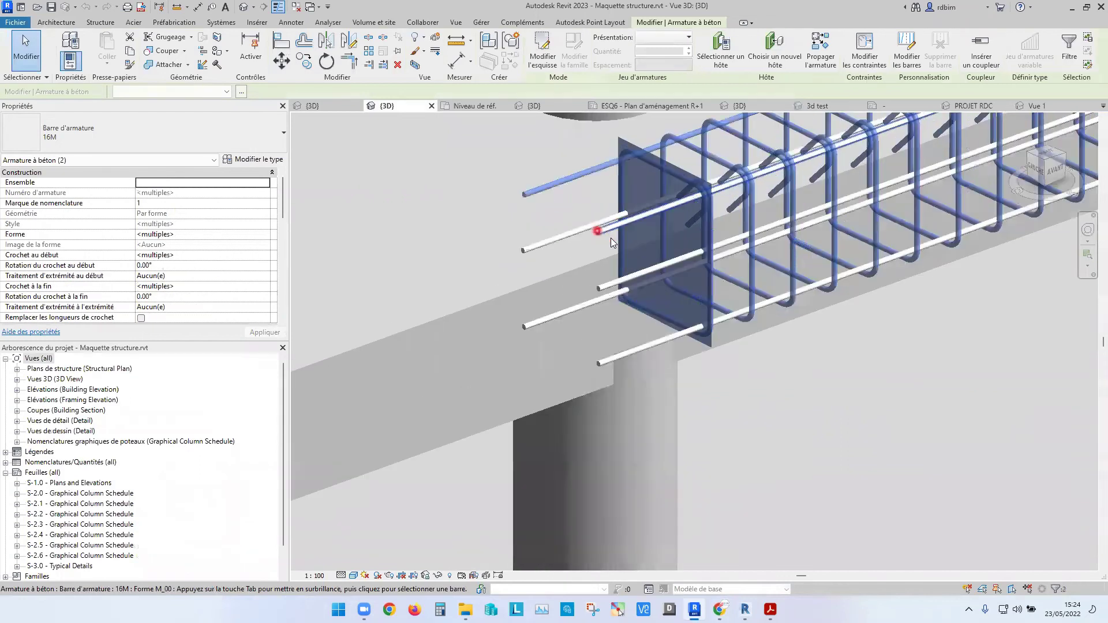
pyautogui.keyDown('ctrl'); pyautogui.click(599, 233); pyautogui.keyUp('ctrl')
pyautogui.keyDown('ctrl'); pyautogui.click(549, 243); pyautogui.keyUp('ctrl')
pyautogui.keyDown('ctrl'); pyautogui.click(552, 318); pyautogui.keyUp('ctrl')
pyautogui.keyDown('ctrl'); pyautogui.click(638, 350); pyautogui.keyUp('ctrl')
pyautogui.keyDown('ctrl'); pyautogui.click(624, 273); pyautogui.keyUp('ctrl')
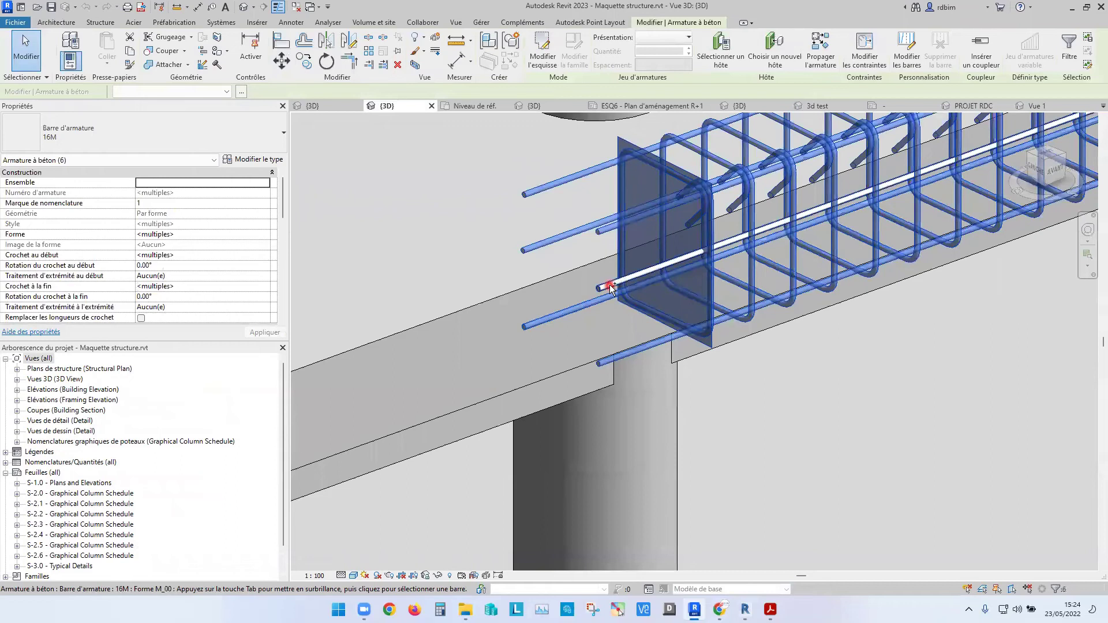
pyautogui.keyDown('ctrl'); pyautogui.click(610, 284); pyautogui.keyUp('ctrl')
pyautogui.scroll(-4, 808, 266)
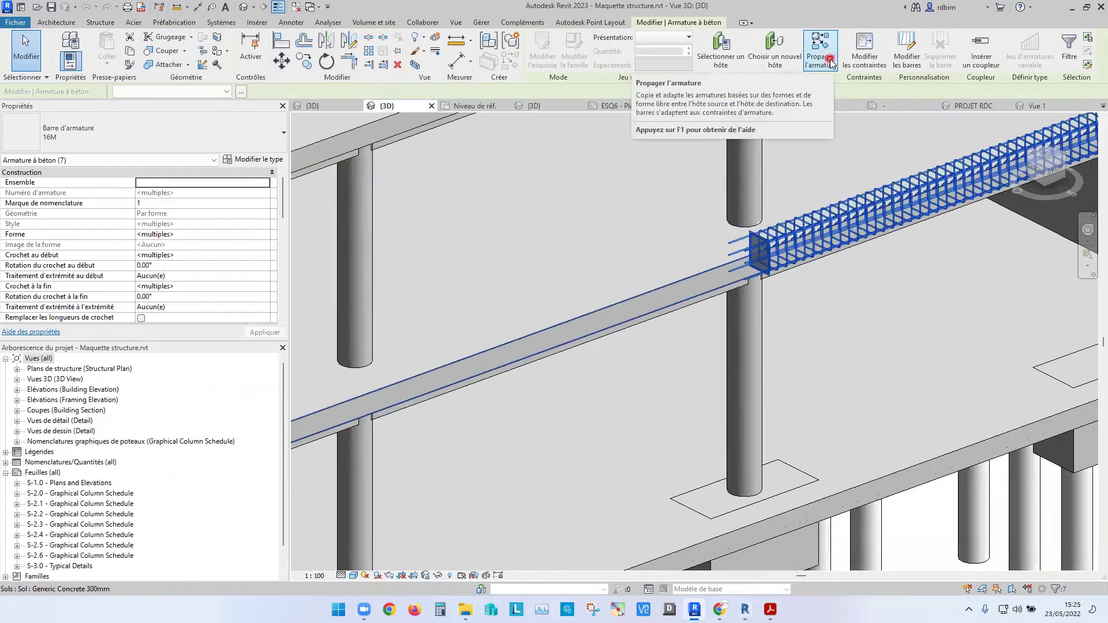
# Try to propagate the selected reinforcement to the two adjacent beams on the same level, aligning it by host
pyautogui.click(832, 62)
pyautogui.click(545, 56)
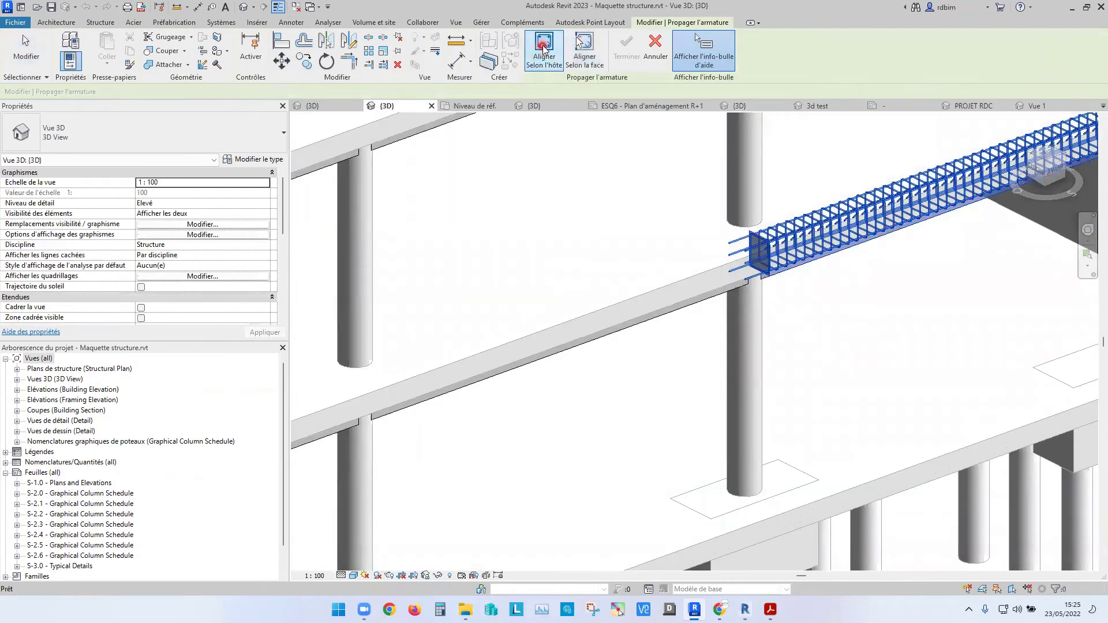
pyautogui.scroll(-1, 555, 165)
pyautogui.moveTo(599, 294); pyautogui.dragTo(738, 148, button='middle')
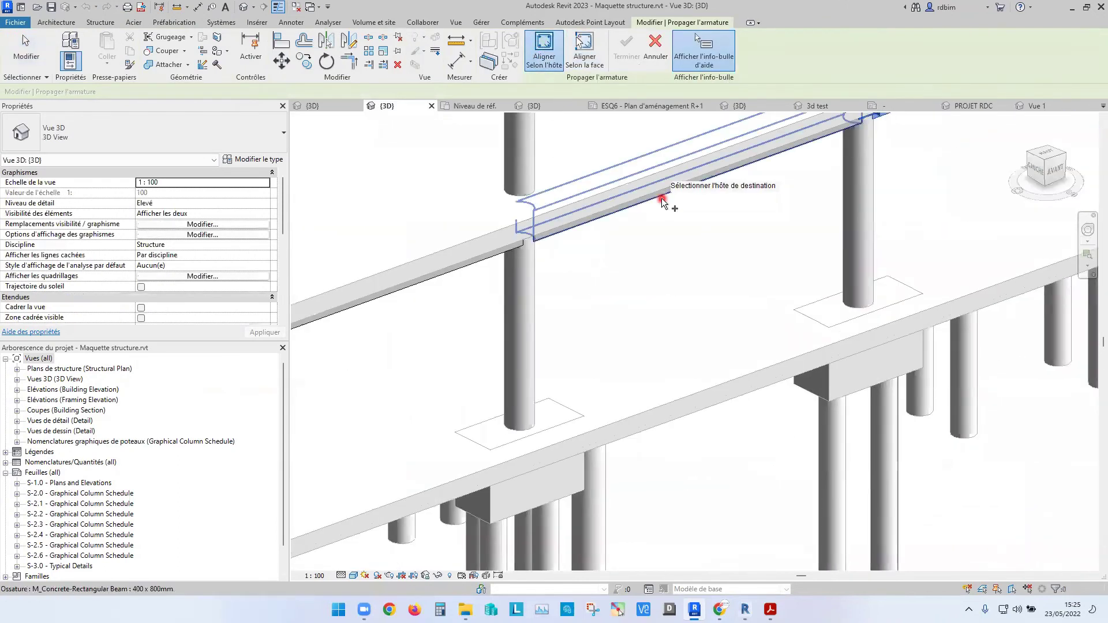
pyautogui.click(664, 197)
pyautogui.click(454, 269)
pyautogui.moveTo(437, 375); pyautogui.dragTo(861, 154, button='middle')
pyautogui.scroll(-3, 762, 203)
pyautogui.moveTo(624, 275); pyautogui.dragTo(574, 396, button='middle')
pyautogui.scroll(-2, 639, 331)
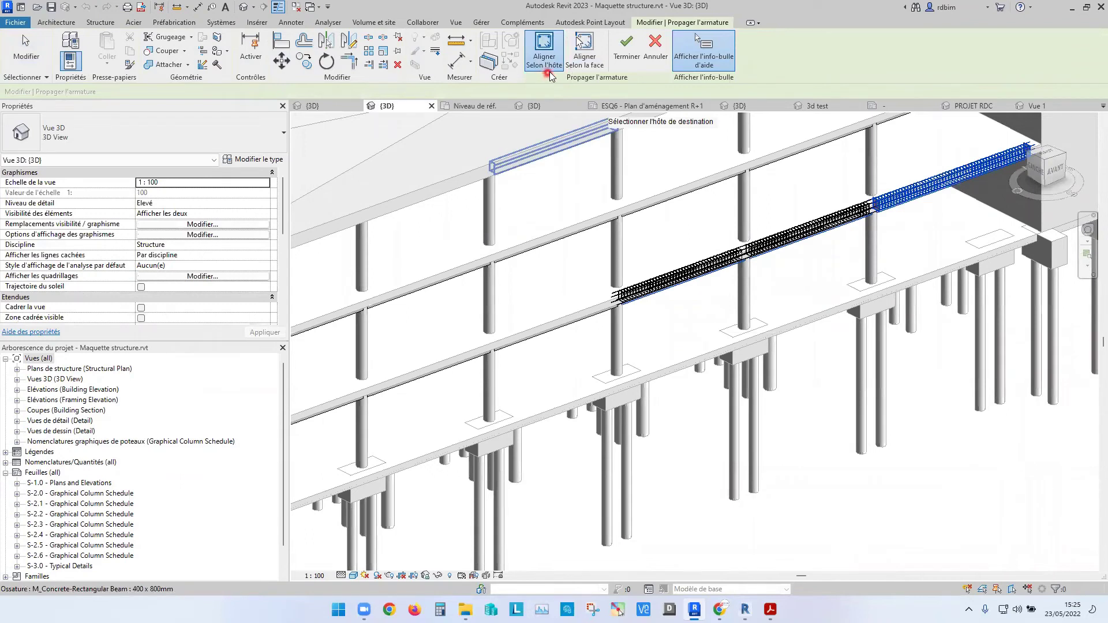
pyautogui.keyDown('shift'); pyautogui.moveTo(822, 310); pyautogui.dragTo(757, 199, button='middle'); pyautogui.keyUp('shift')
pyautogui.scroll(3, 946, 197)
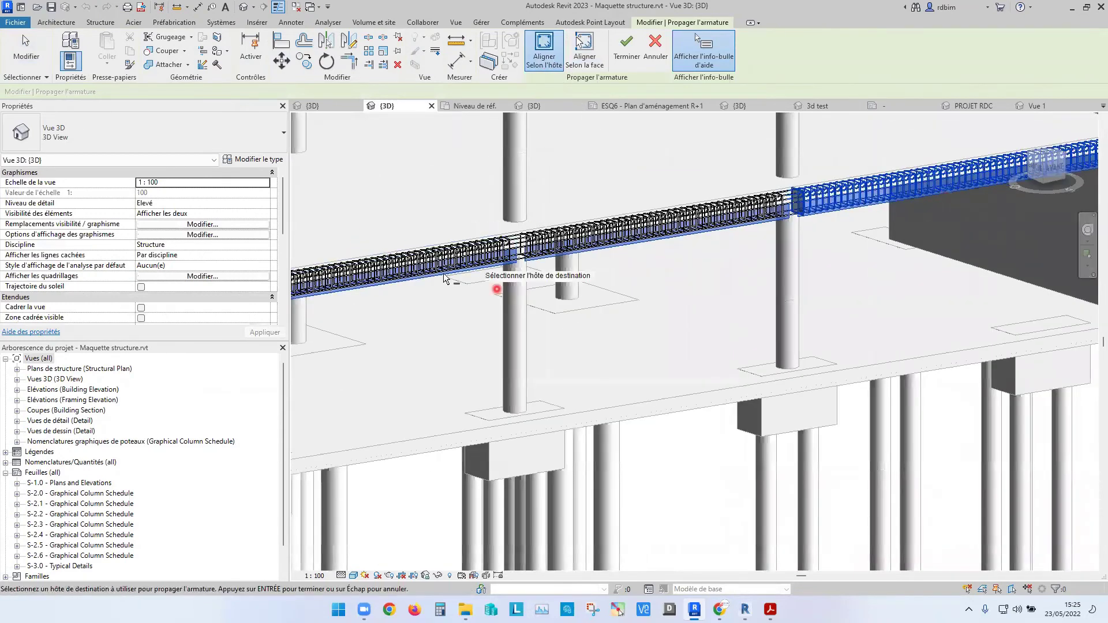
pyautogui.press('Escape')
pyautogui.scroll(-2, 569, 378)
pyautogui.moveTo(787, 351); pyautogui.dragTo(540, 367, button='middle')
pyautogui.scroll(2, 527, 306)
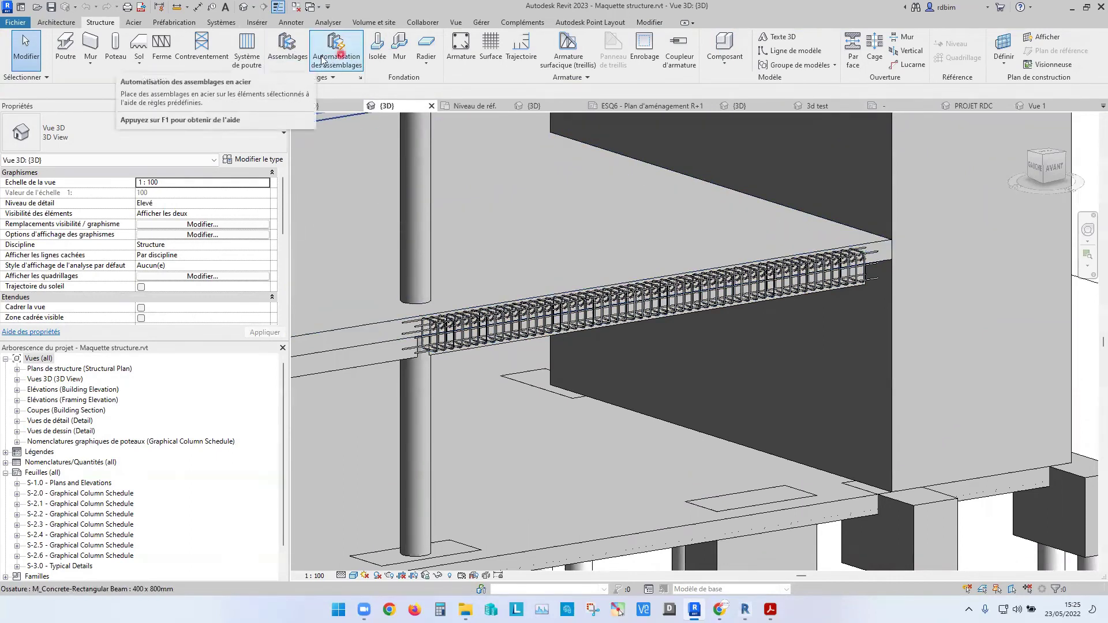
pyautogui.scroll(-4, 533, 315)
pyautogui.scroll(-2, 495, 272)
pyautogui.moveTo(679, 332); pyautogui.dragTo(623, 347, button='middle')
pyautogui.moveTo(619, 296); pyautogui.dragTo(651, 259, button='middle')
pyautogui.scroll(-3, 611, 276)
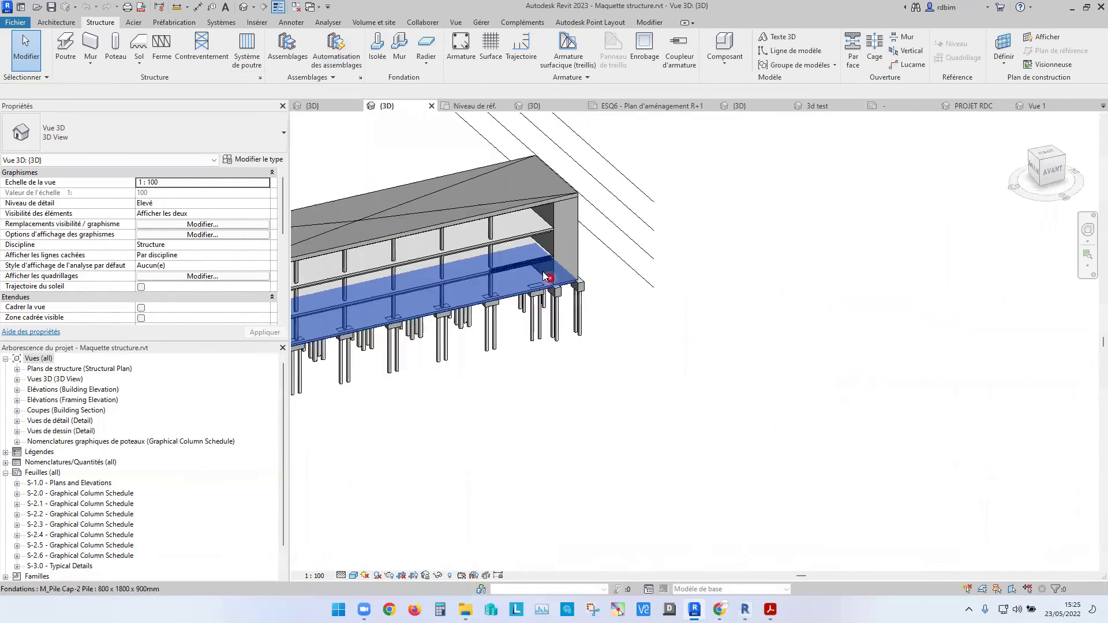
pyautogui.scroll(4, 594, 278)
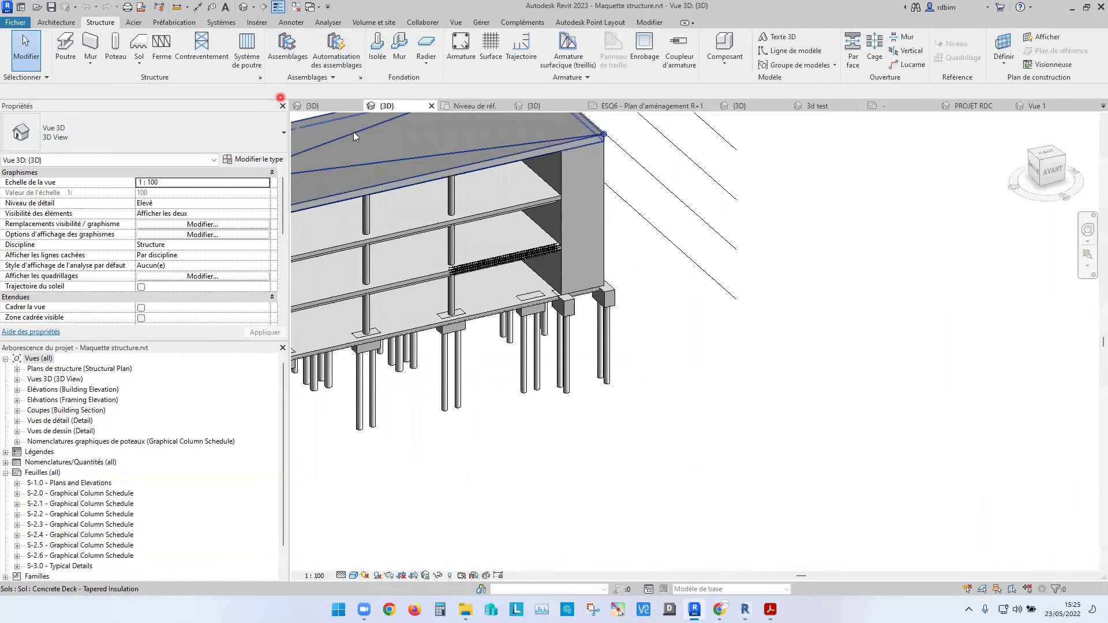
# Open the Industriel model's 3D view and select the IPE400 column at the exposed corner of the building
pyautogui.click(323, 106)
pyautogui.scroll(3, 673, 313)
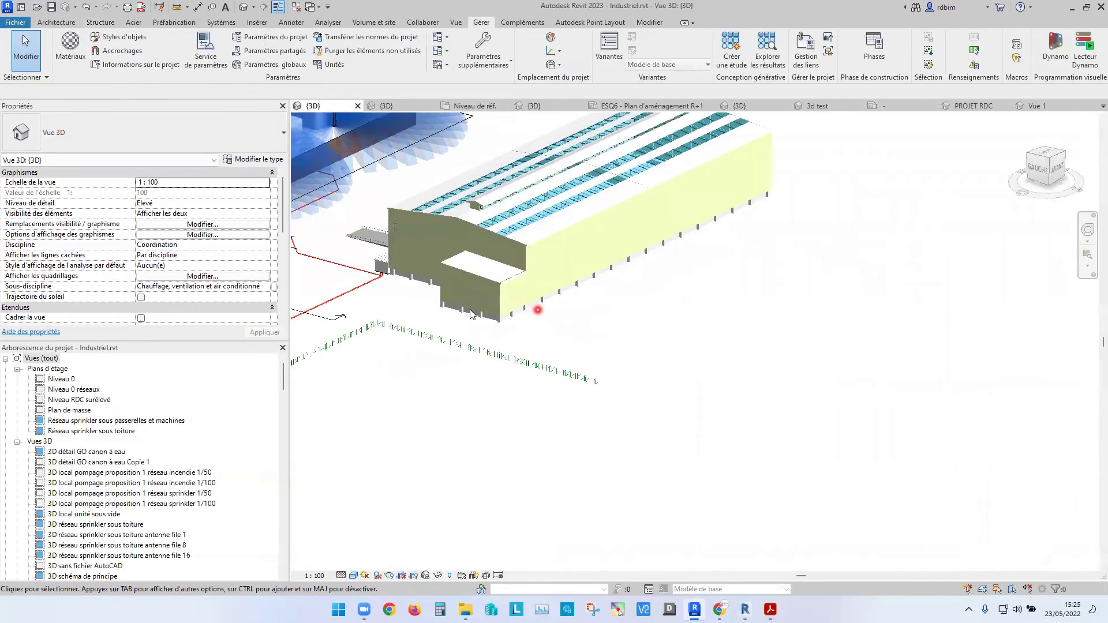
pyautogui.keyDown('shift'); pyautogui.moveTo(523, 309); pyautogui.dragTo(695, 334, button='middle'); pyautogui.keyUp('shift')
pyautogui.scroll(3, 317, 230)
pyautogui.keyDown('shift'); pyautogui.moveTo(432, 264); pyautogui.dragTo(533, 276, button='middle'); pyautogui.keyUp('shift')
pyautogui.click(574, 277)
pyautogui.scroll(2, 491, 252)
pyautogui.click(533, 276)
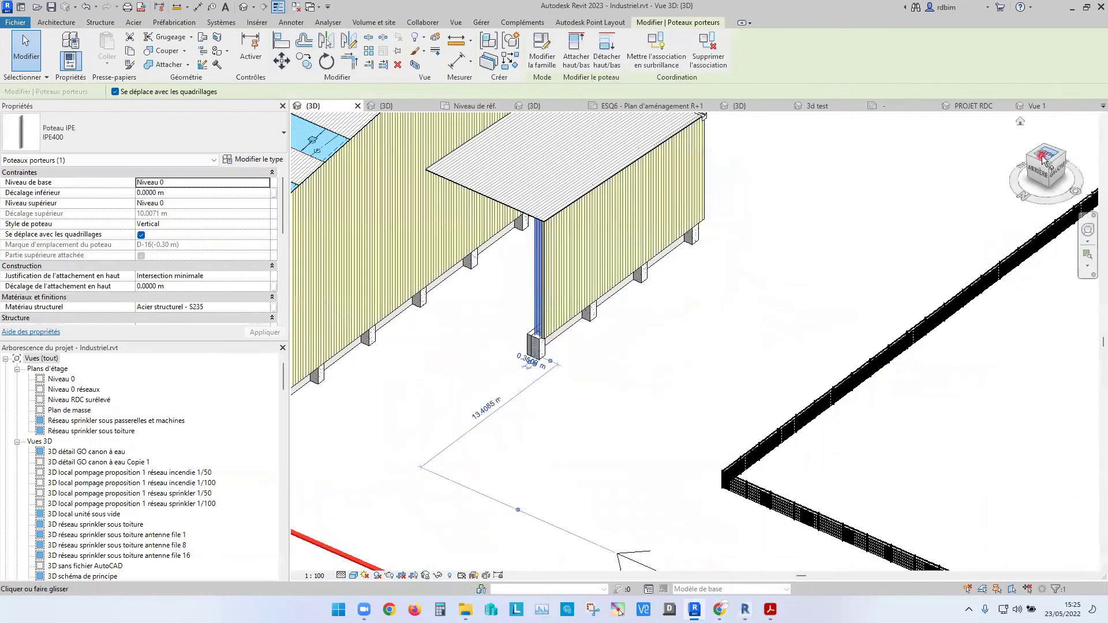
# In a top view, make two copies of the IPE400 column in the open area outside the building, about 5.8 m apart
pyautogui.click(1048, 154)
pyautogui.click(1086, 140)
pyautogui.scroll(-3, 687, 358)
pyautogui.moveTo(700, 365); pyautogui.dragTo(902, 267, button='middle')
pyautogui.click(307, 61)
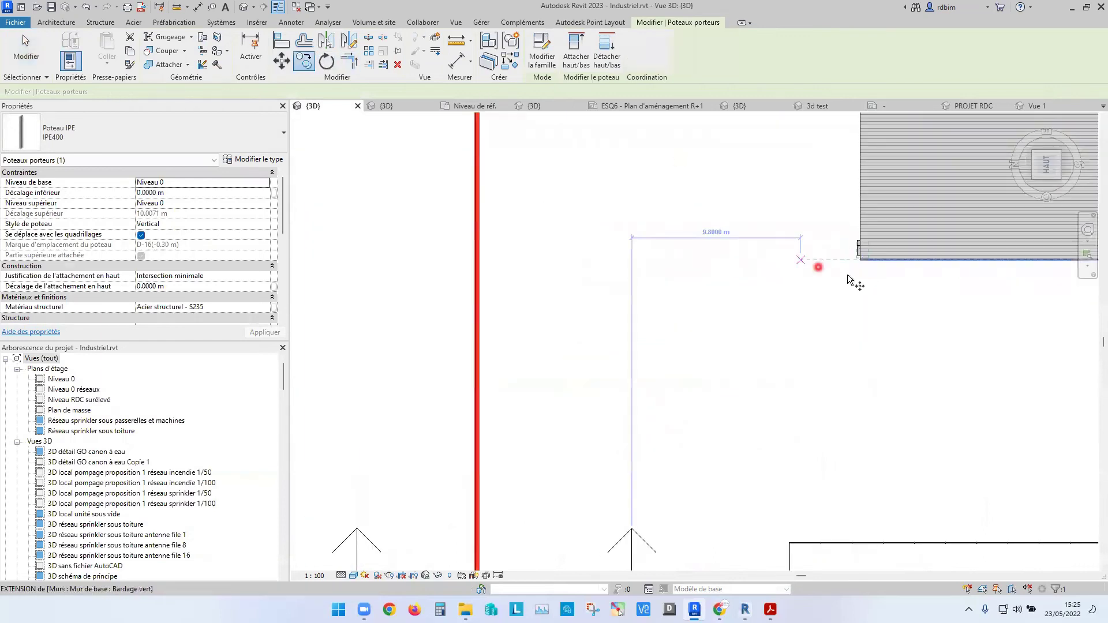
pyautogui.click(849, 275)
pyautogui.click(671, 274)
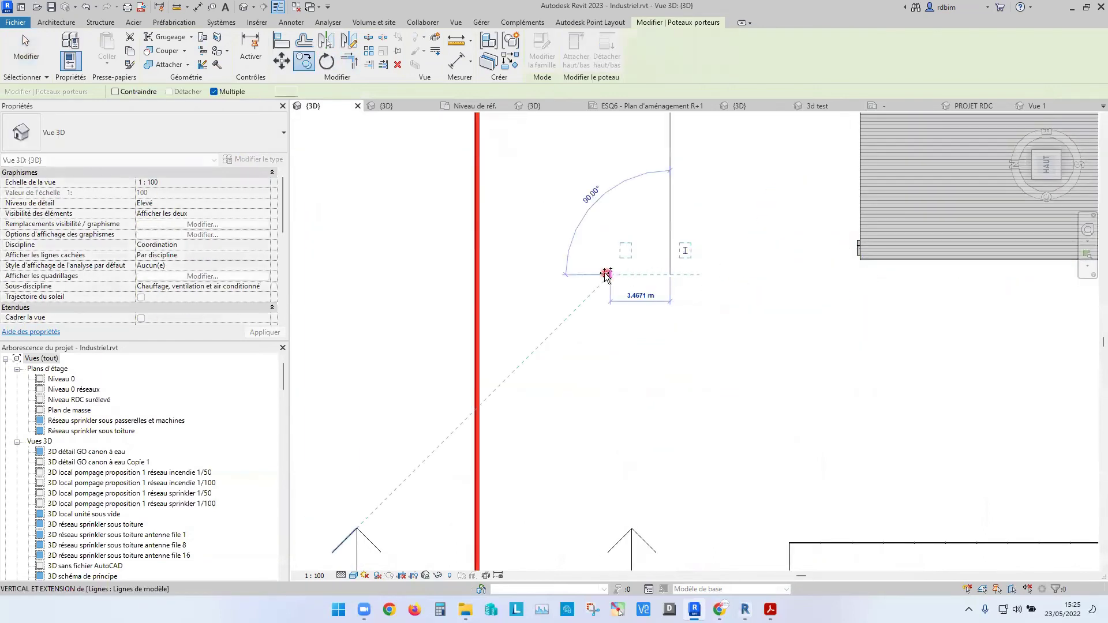
pyautogui.click(569, 272)
pyautogui.scroll(5, 616, 267)
pyautogui.press('Escape')
pyautogui.press('Escape')
# Select both column copies, inspect them in 3D, and return to the top view with nothing selected
pyautogui.moveTo(902, 182); pyautogui.dragTo(423, 295)
pyautogui.keyDown('shift'); pyautogui.moveTo(626, 346); pyautogui.dragTo(583, 263, button='middle'); pyautogui.keyUp('shift')
pyautogui.scroll(-2, 562, 260)
pyautogui.keyDown('shift'); pyautogui.moveTo(579, 317); pyautogui.dragTo(562, 334, button='middle'); pyautogui.keyUp('shift')
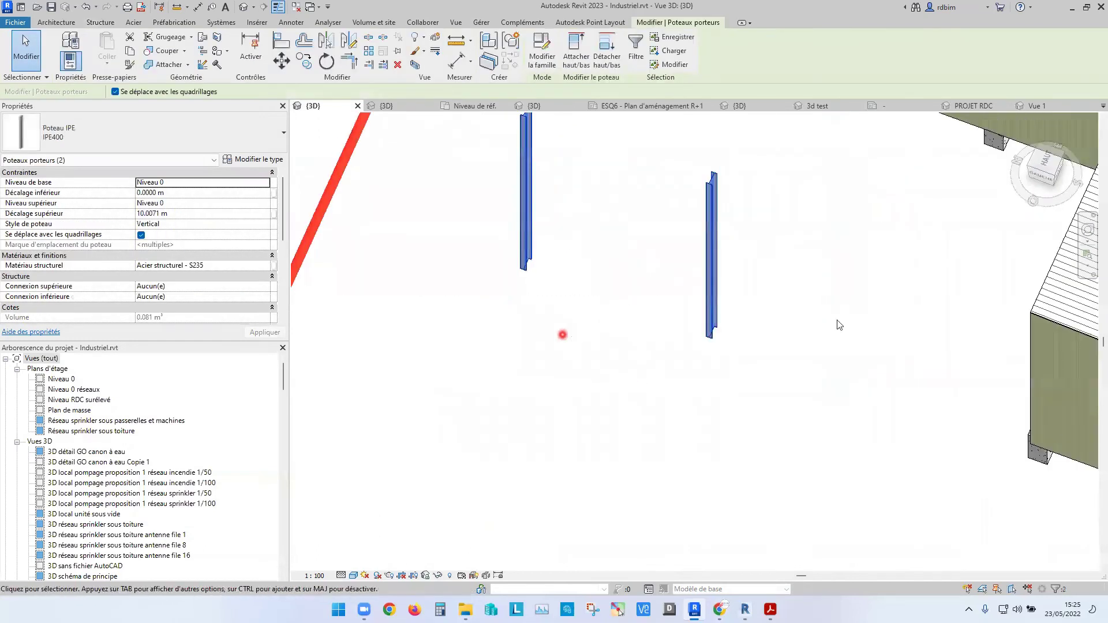
pyautogui.click(1044, 173)
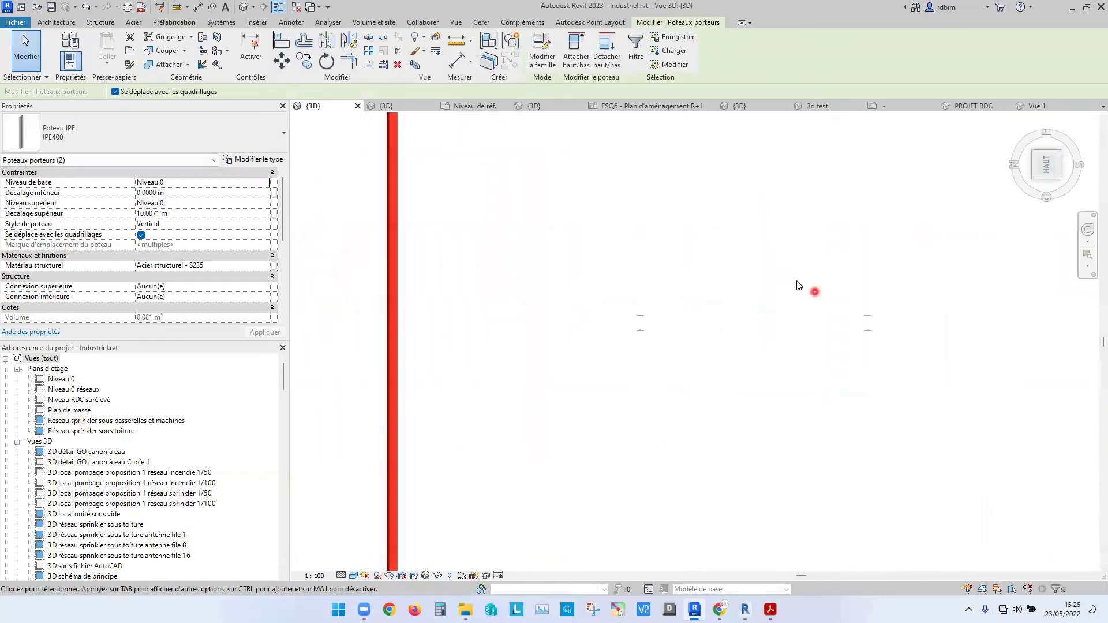
pyautogui.click(674, 271)
# Place an IPE300 structural beam on Niveau 0 between the centres of the two copied IPE400 columns
pyautogui.click(104, 26)
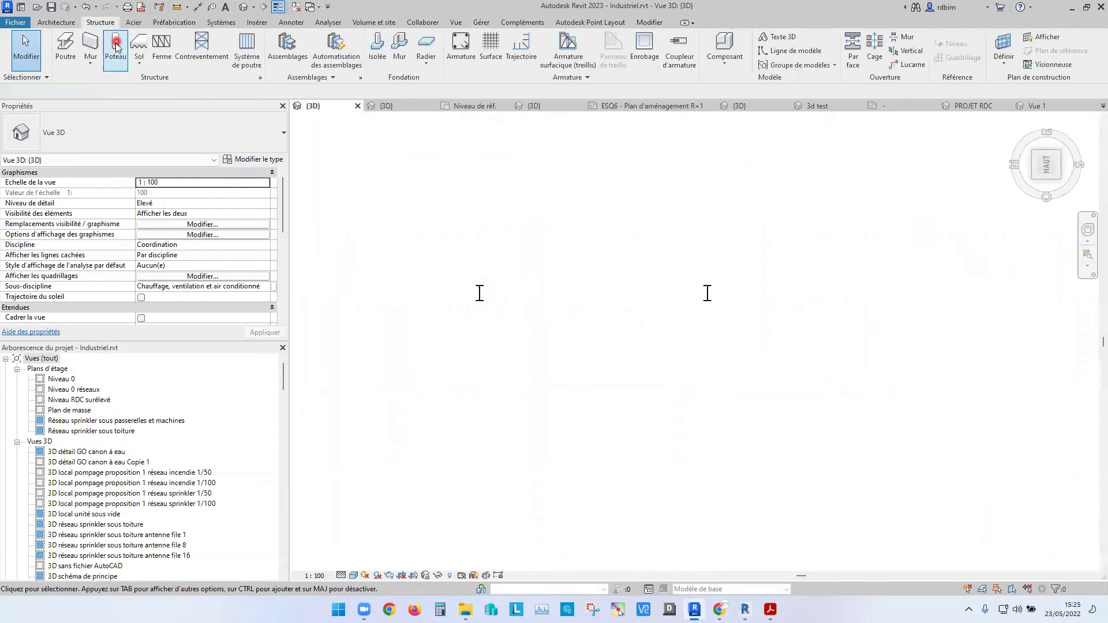
pyautogui.click(66, 49)
pyautogui.click(196, 288)
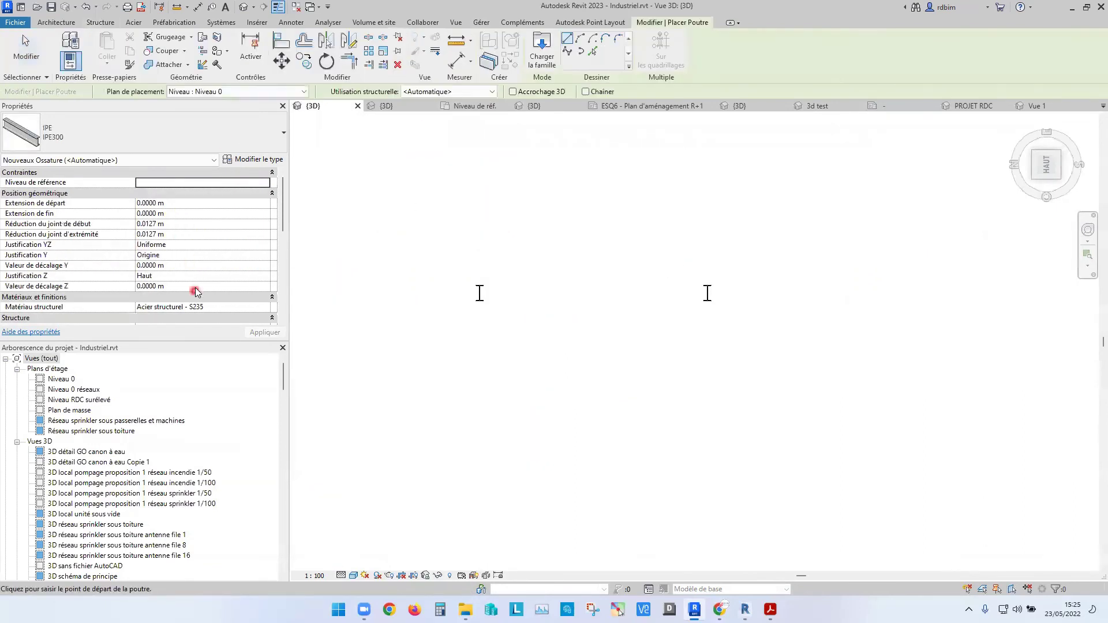
pyautogui.click(81, 130)
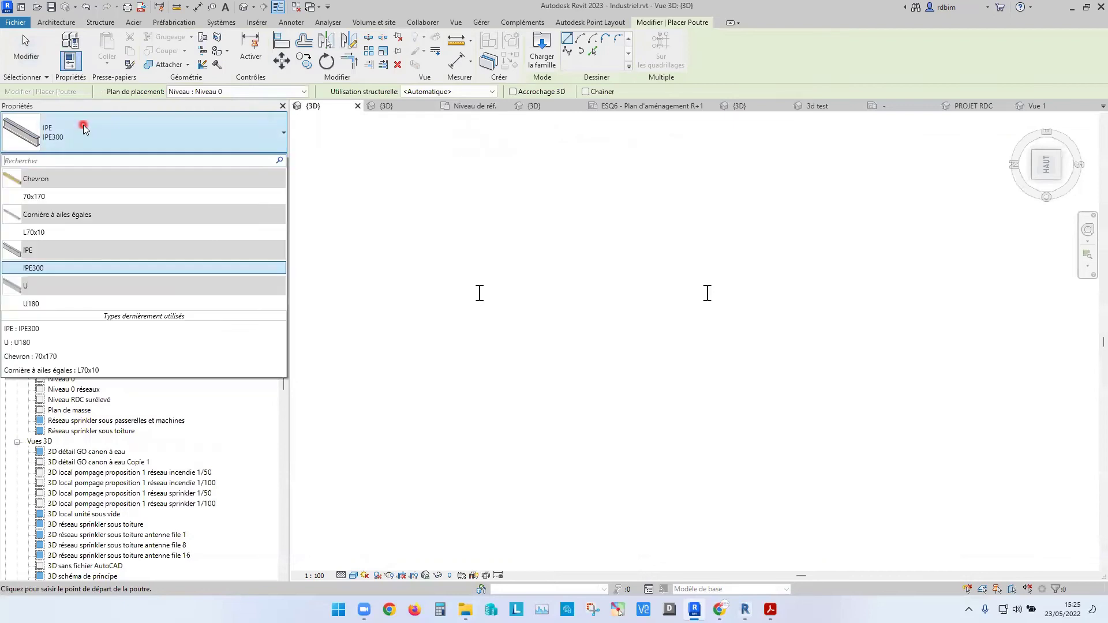
pyautogui.click(95, 304)
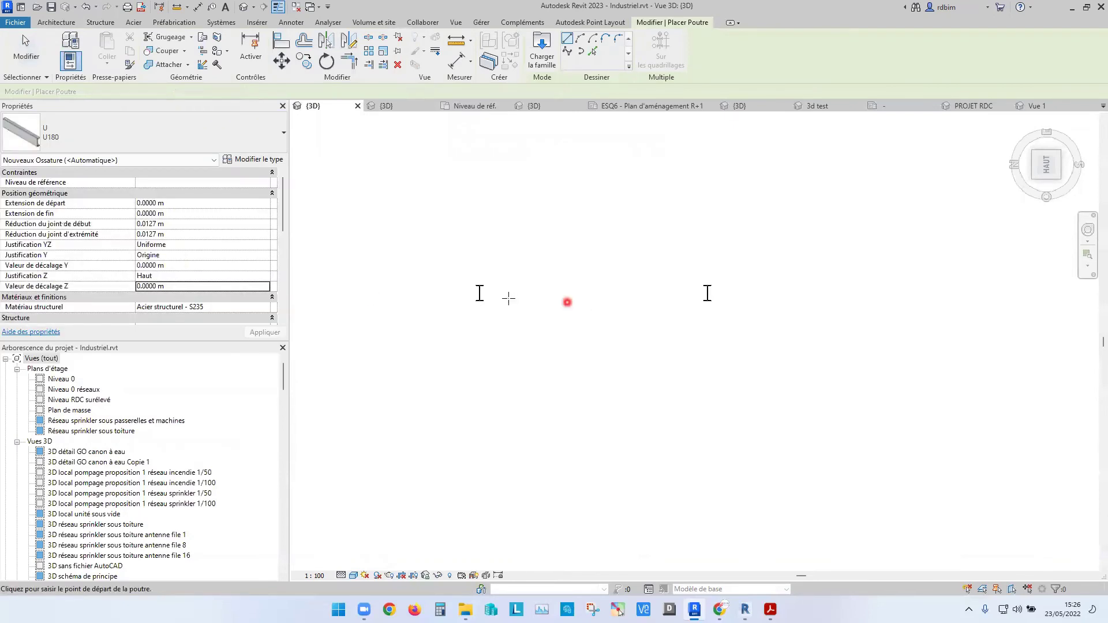
pyautogui.click(211, 127)
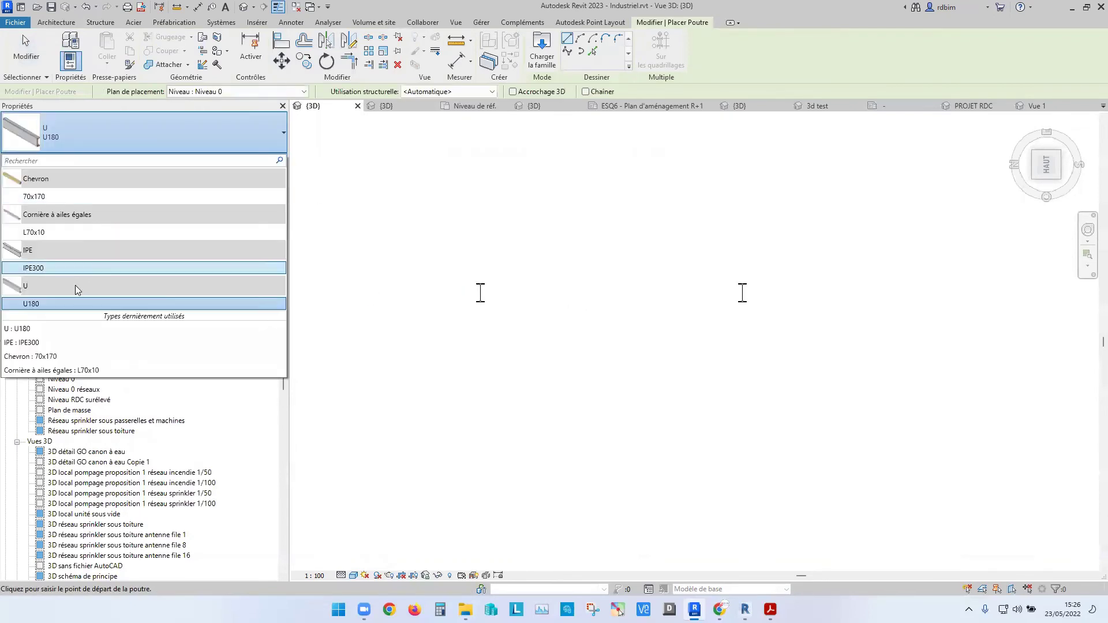
pyautogui.click(124, 269)
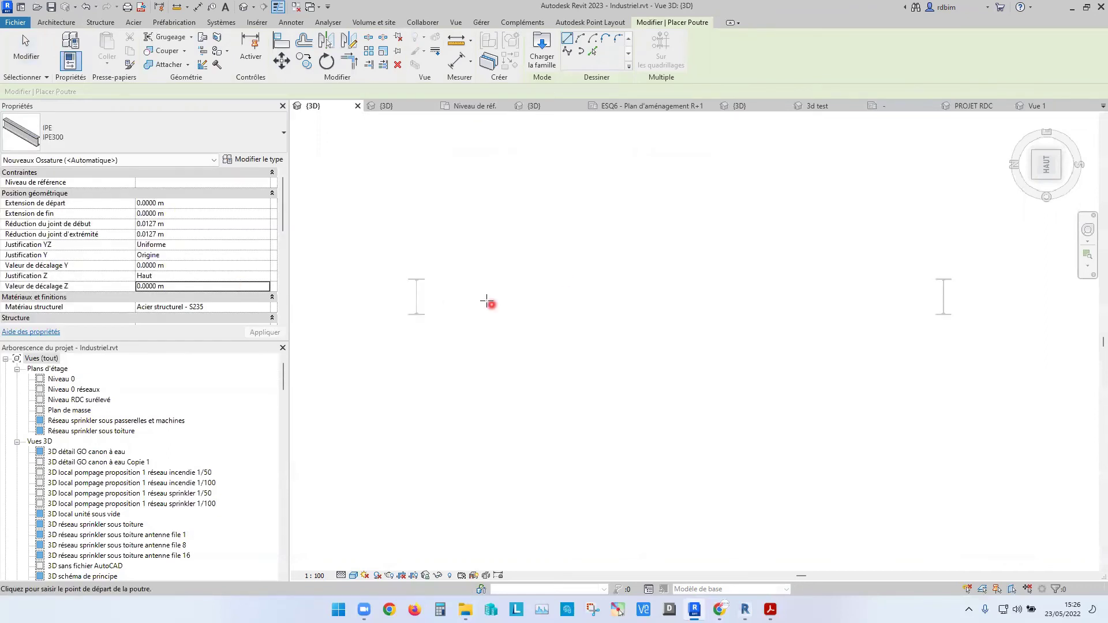
pyautogui.click(416, 296)
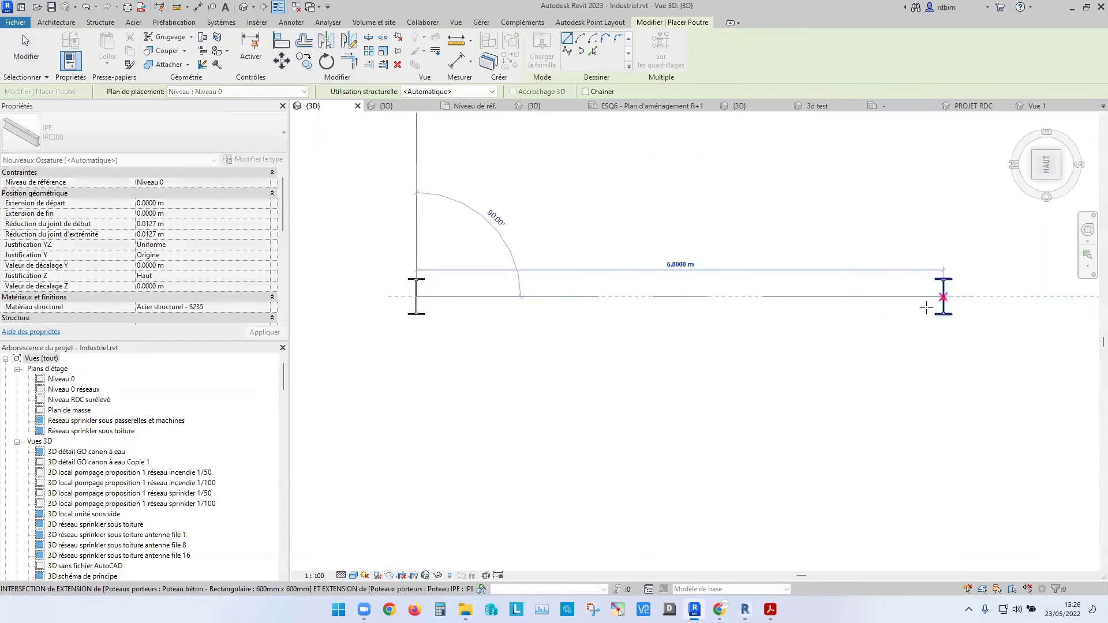
pyautogui.click(934, 301)
pyautogui.press('Escape')
# Raise the new IPE300 beam partway up the two columns by changing its Z offset value, and deselect it
pyautogui.click(852, 308)
pyautogui.keyDown('shift'); pyautogui.moveTo(855, 305); pyautogui.dragTo(734, 260, button='middle'); pyautogui.keyUp('shift')
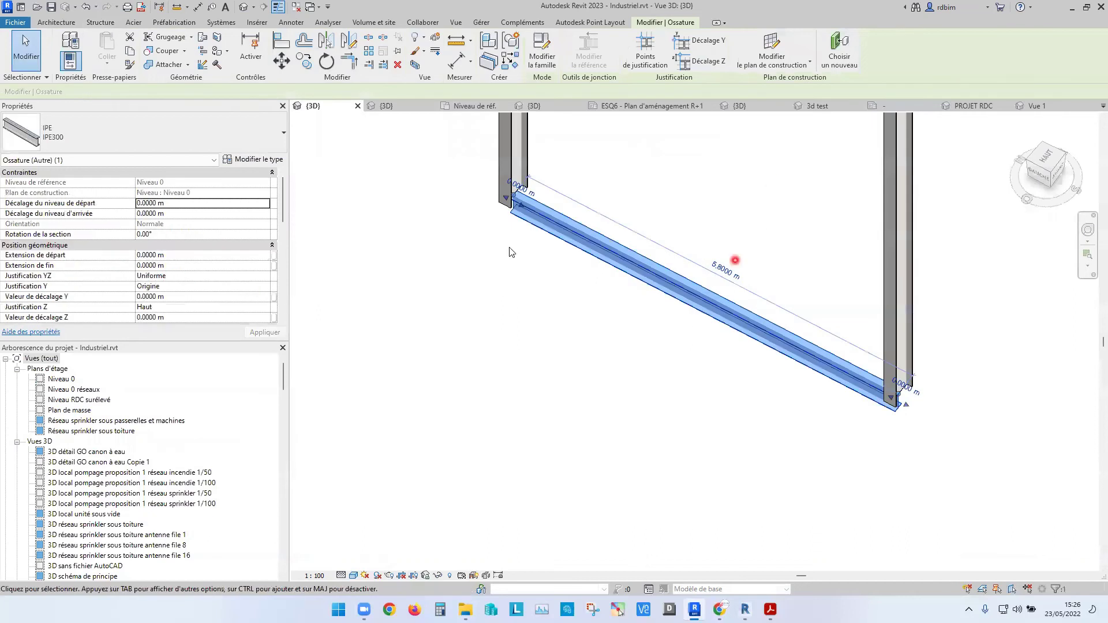
pyautogui.click(192, 318)
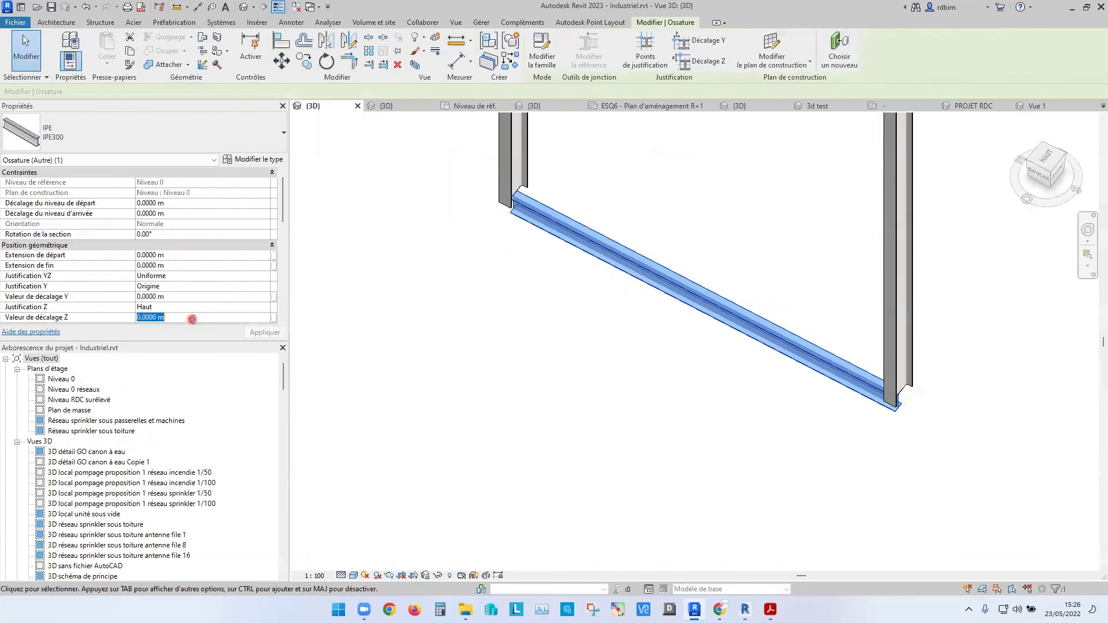
pyautogui.scroll(-3, 479, 294)
pyautogui.moveTo(479, 295); pyautogui.dragTo(502, 471, button='middle')
pyautogui.scroll(2, 555, 221)
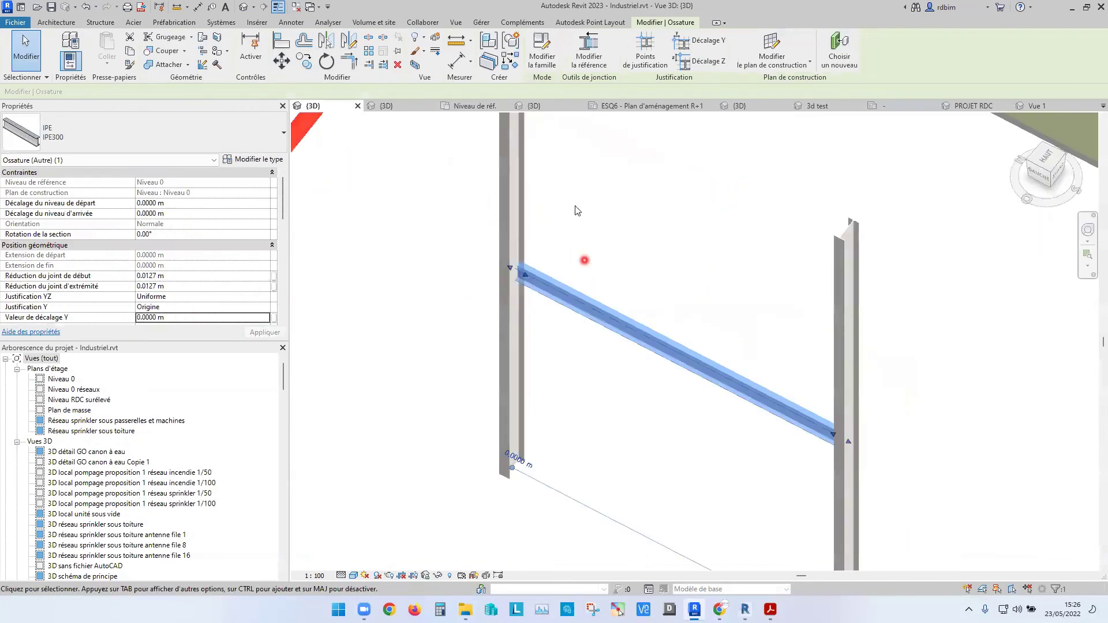
pyautogui.moveTo(605, 255); pyautogui.dragTo(576, 206, button='middle')
pyautogui.click(575, 205)
pyautogui.press('ctrl')
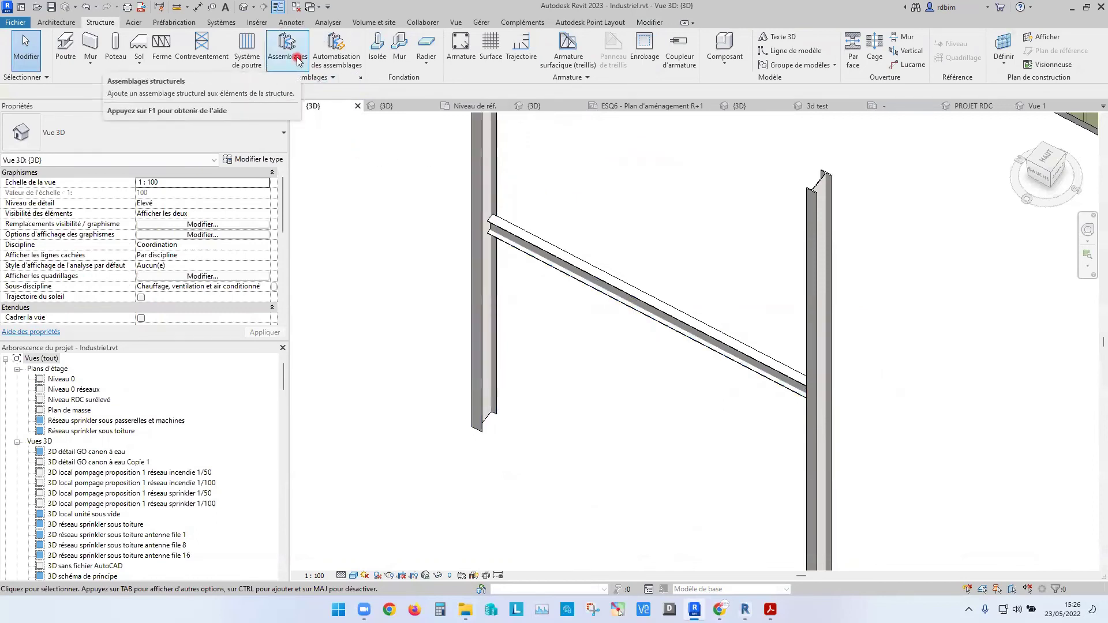
# Place an Assemblage par cornière-tasseau structural connection between the IPE300 beam and one column, and inspect the joint from below
pyautogui.click(299, 60)
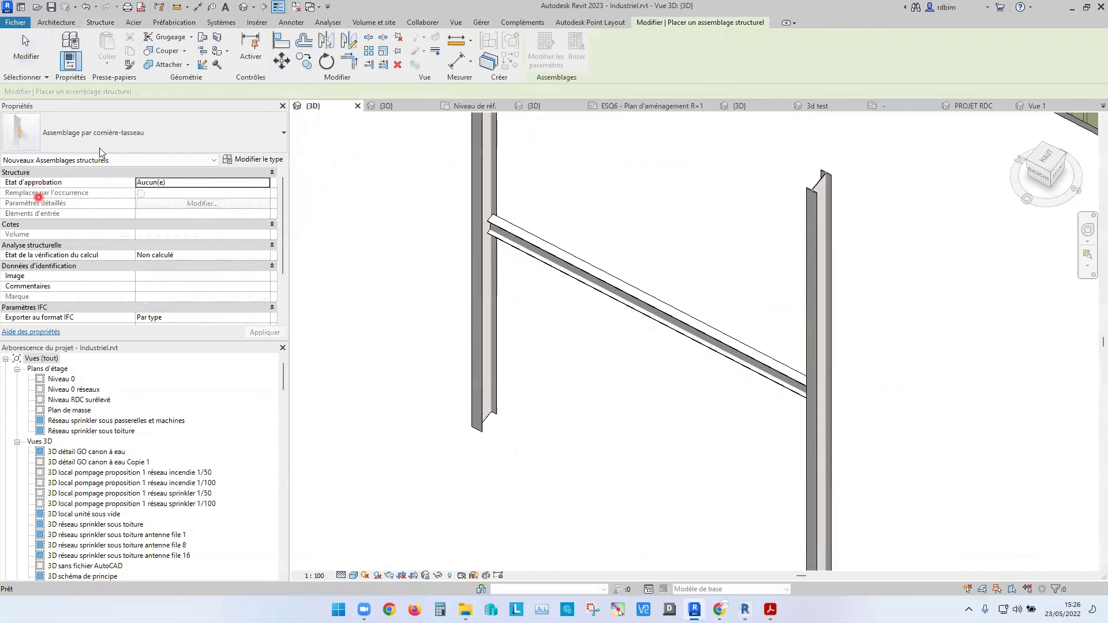
pyautogui.click(118, 133)
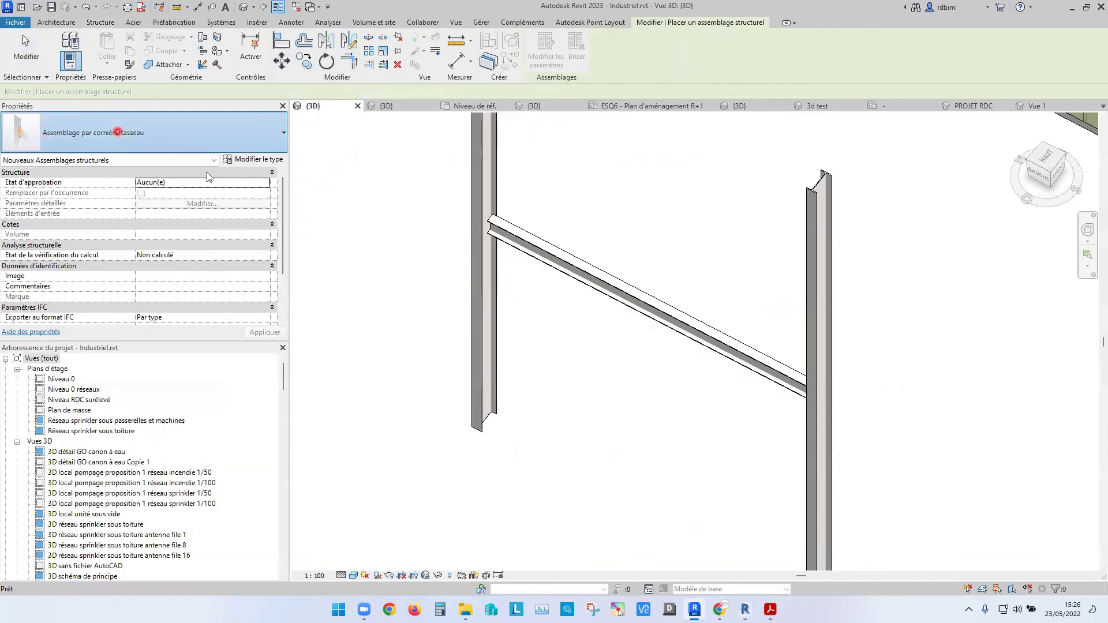
pyautogui.moveTo(564, 203); pyautogui.dragTo(429, 266)
pyautogui.moveTo(618, 173); pyautogui.dragTo(437, 263)
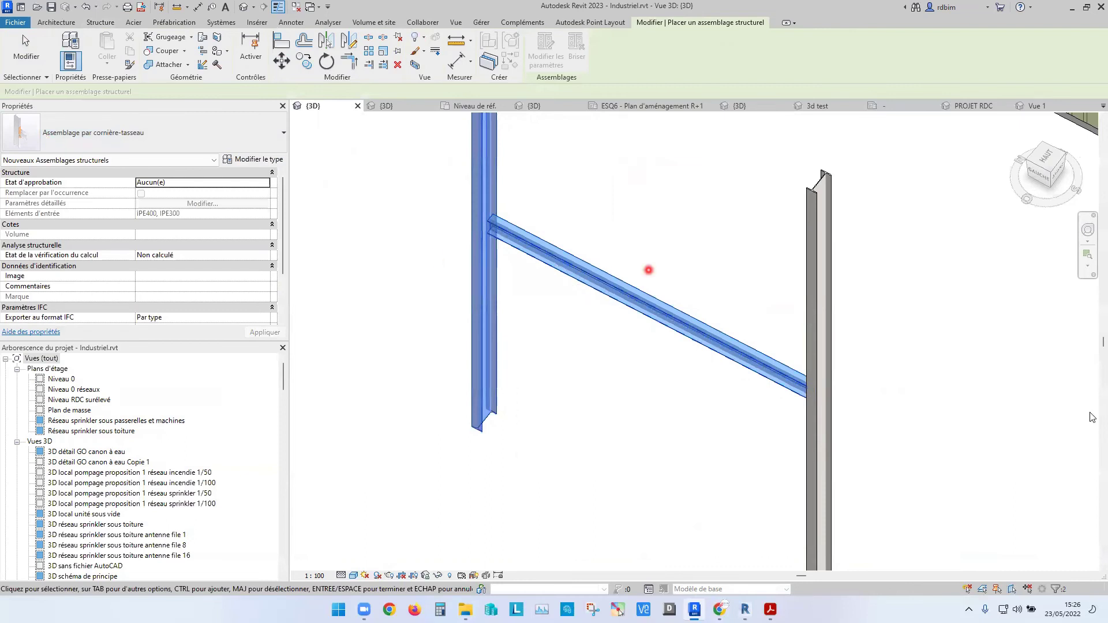
pyautogui.scroll(-1, 772, 261)
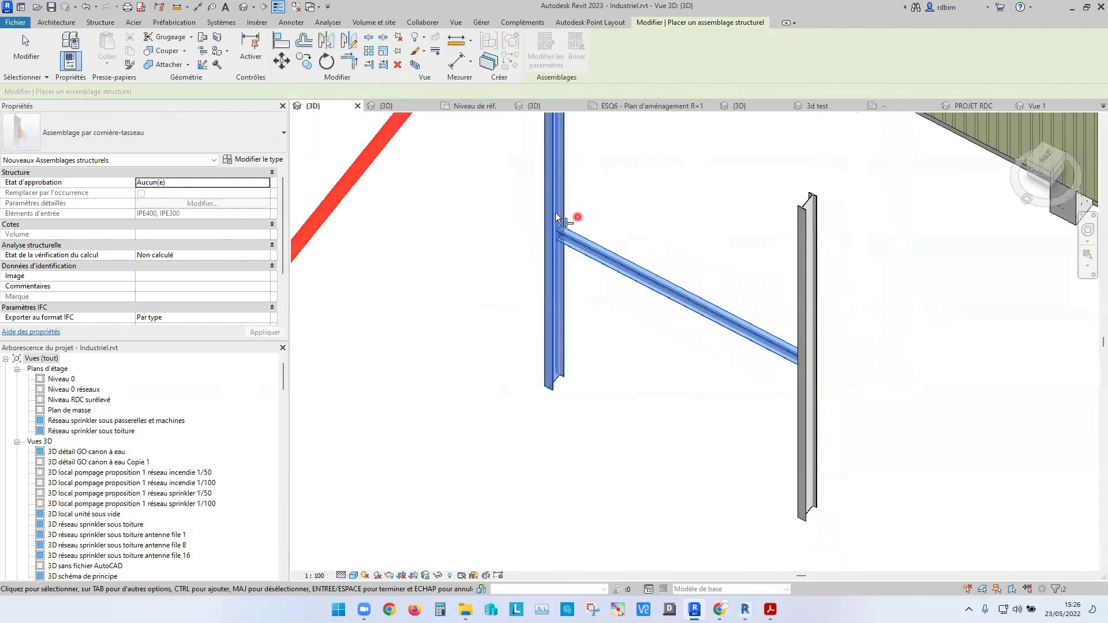
pyautogui.press('Escape')
pyautogui.scroll(5, 554, 219)
pyautogui.click(488, 216)
pyautogui.keyDown('shift'); pyautogui.moveTo(501, 229); pyautogui.dragTo(638, 336, button='middle'); pyautogui.keyUp('shift')
pyautogui.click(439, 202)
pyautogui.click(569, 389)
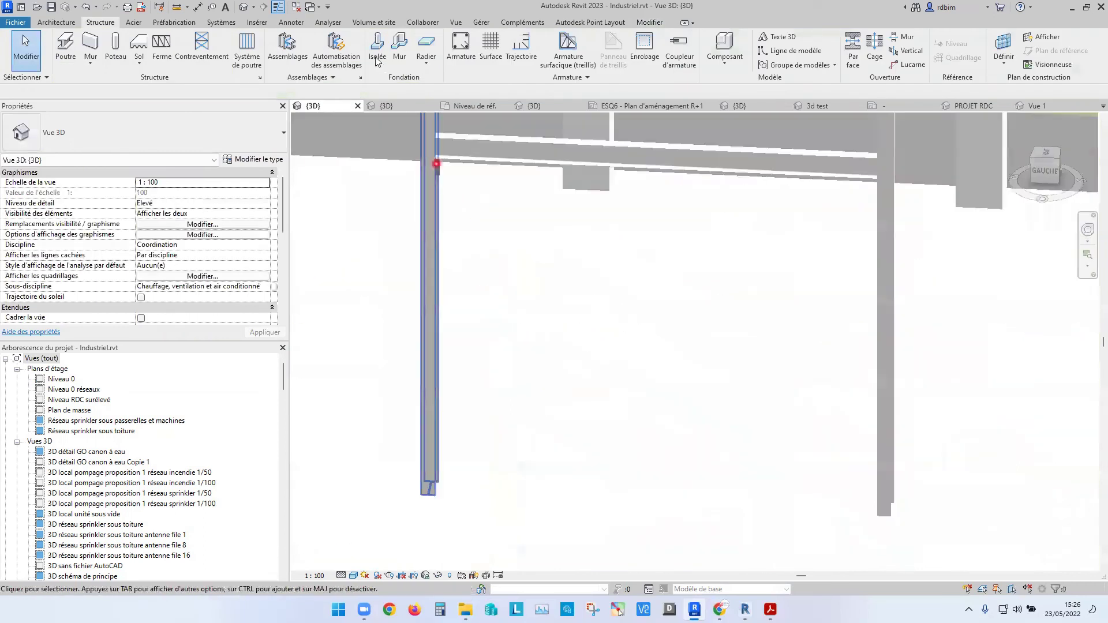
# Open the steel connection automation dialog, review the Exemples Autodesk beam-to-column samples, and close it
pyautogui.click(353, 68)
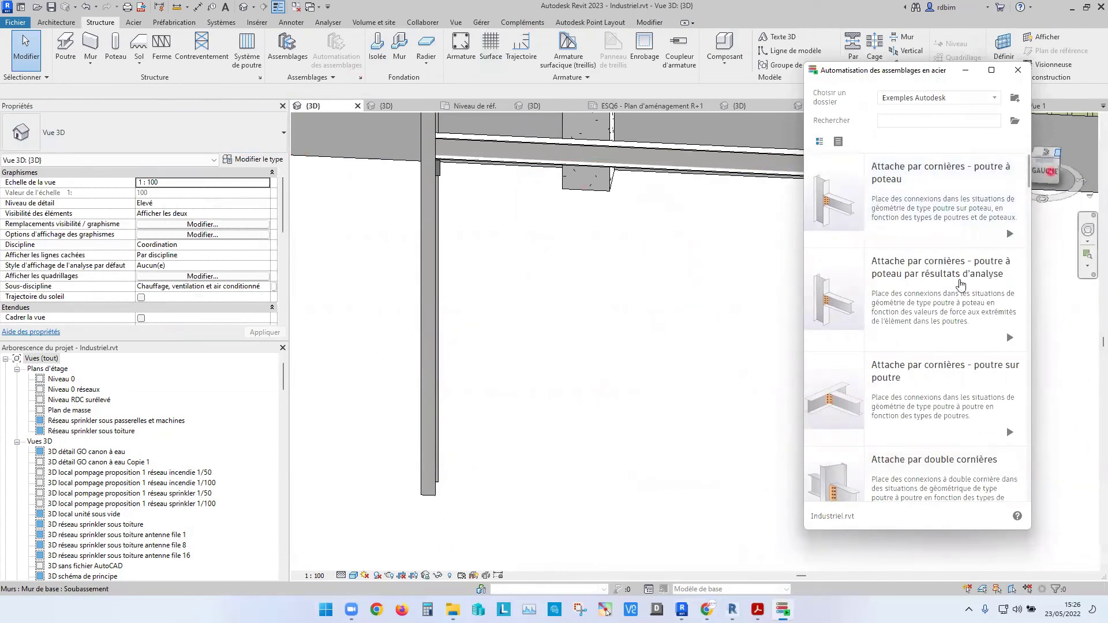
pyautogui.click(1018, 70)
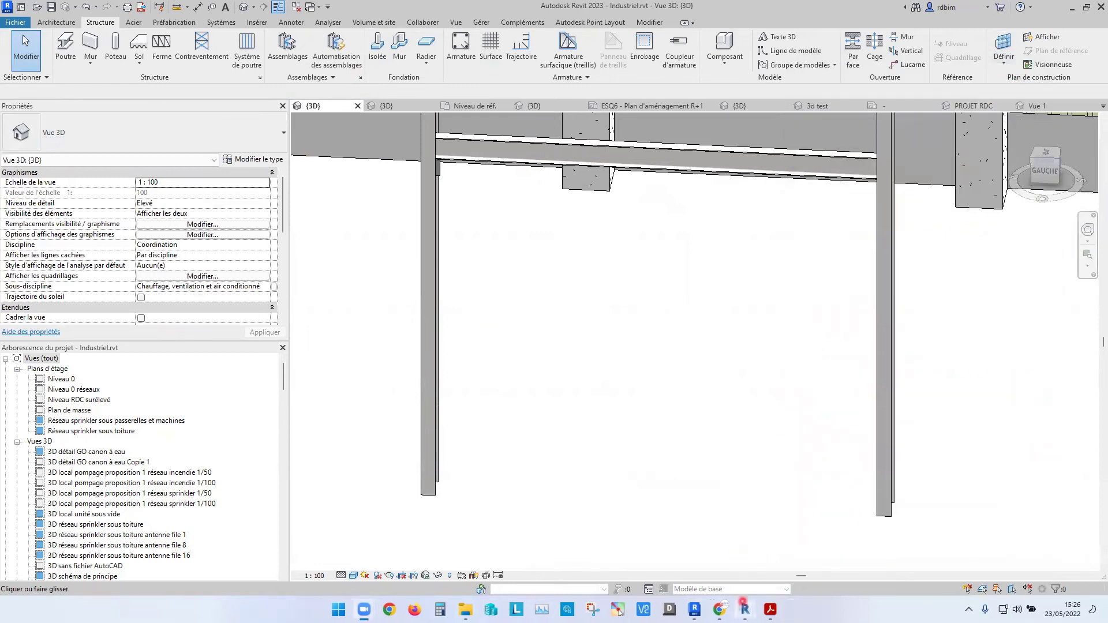
pyautogui.moveTo(745, 611)
# Select the Soubassement wall under the building's projecting wing and examine it in 3D
pyautogui.scroll(-10, 540, 274)
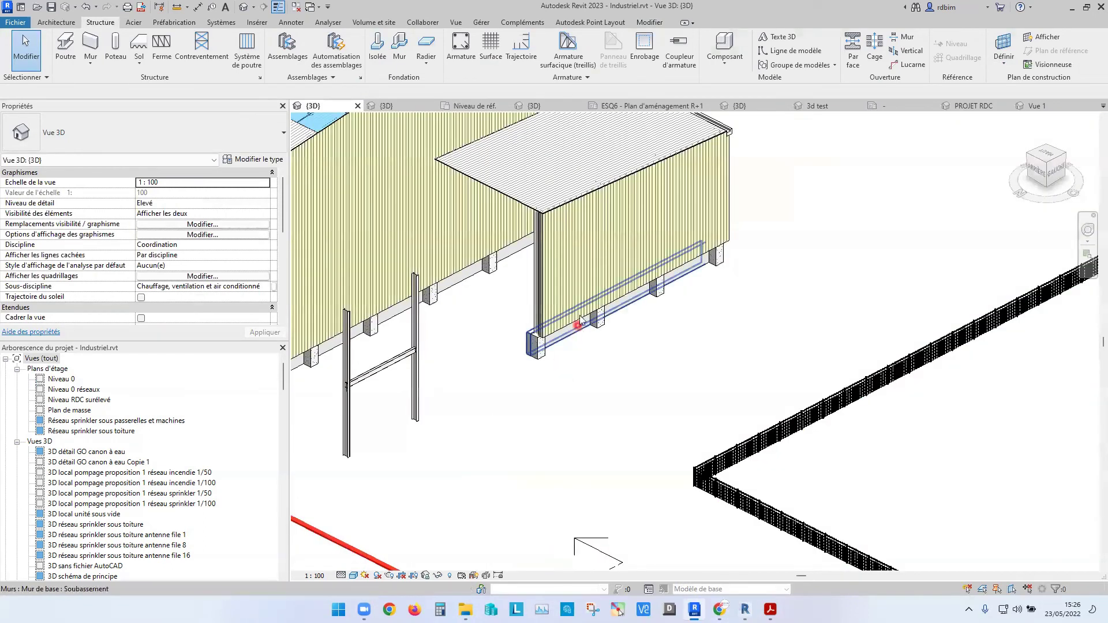
pyautogui.scroll(2, 568, 341)
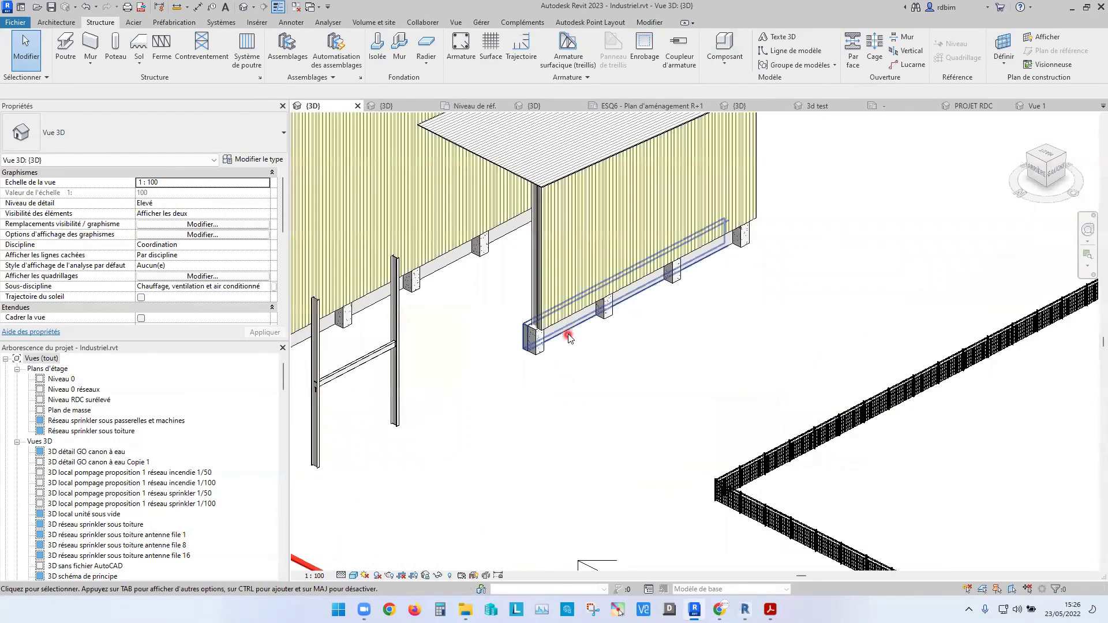
pyautogui.click(567, 332)
pyautogui.keyDown('shift'); pyautogui.moveTo(650, 318); pyautogui.dragTo(572, 329, button='middle'); pyautogui.keyUp('shift')
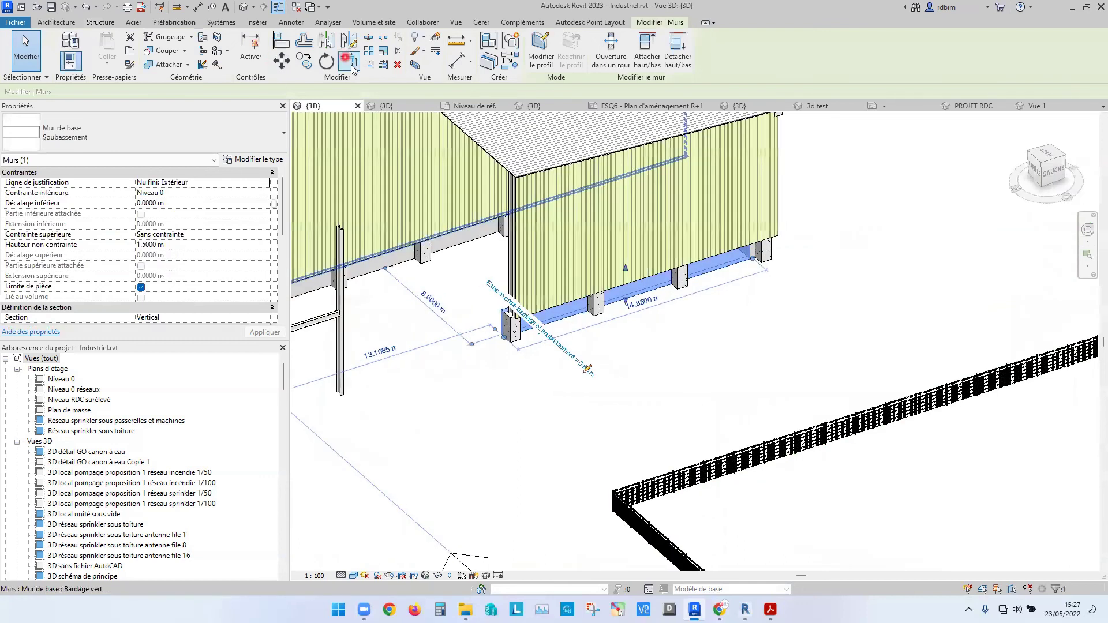
# Go through the open views and switch to the 3D view of the Projet tertiaire model
pyautogui.click(392, 108)
pyautogui.click(480, 106)
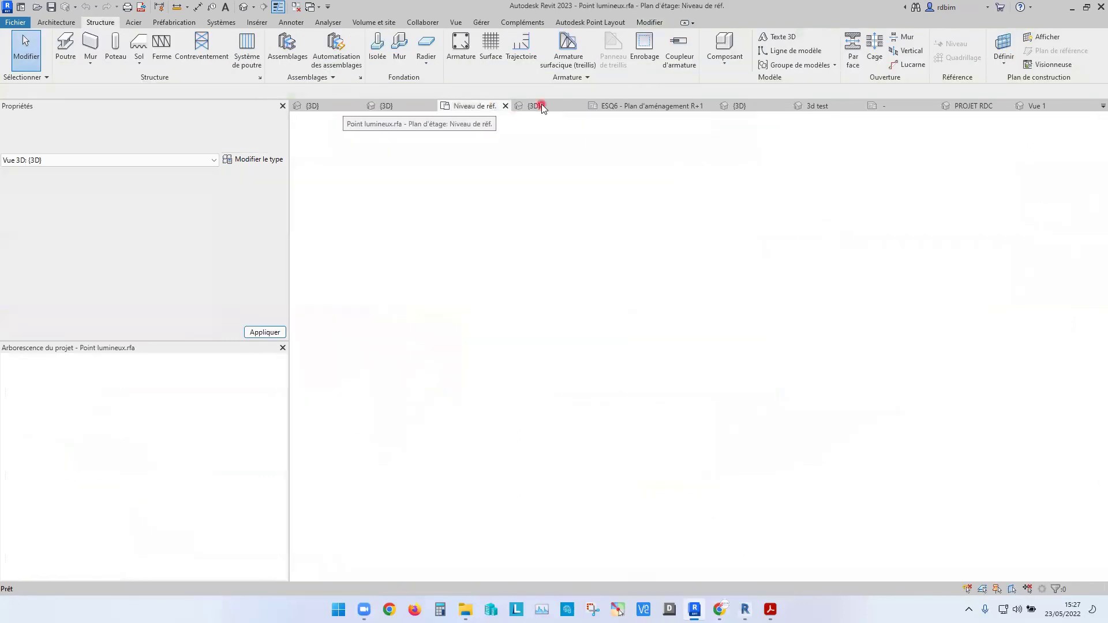
pyautogui.click(540, 106)
pyautogui.click(661, 191)
pyautogui.click(643, 106)
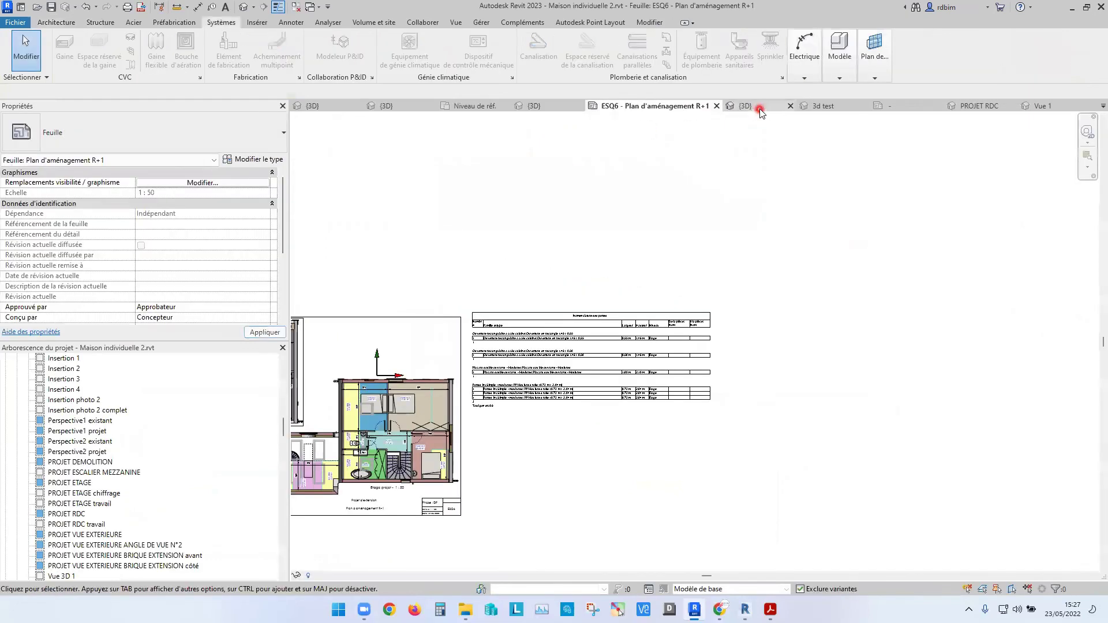
pyautogui.click(759, 109)
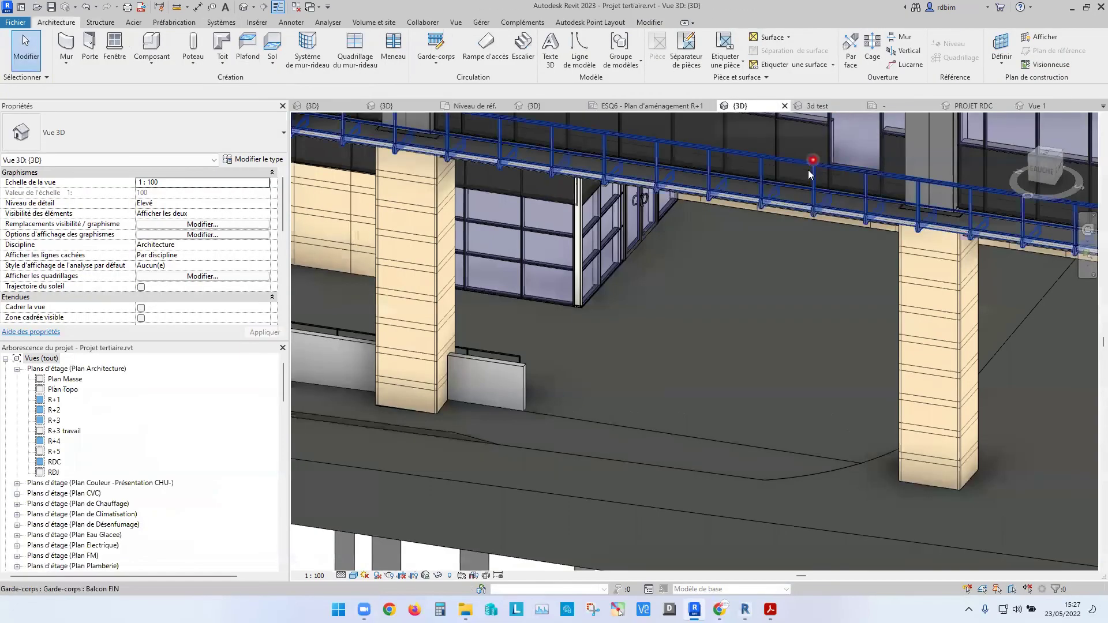
# Open the Espaces analytiques and 3D STRUCTURE views of the Projet tertiaire model and examine the building's structure
pyautogui.scroll(-4, 801, 248)
pyautogui.scroll(-6, 131, 502)
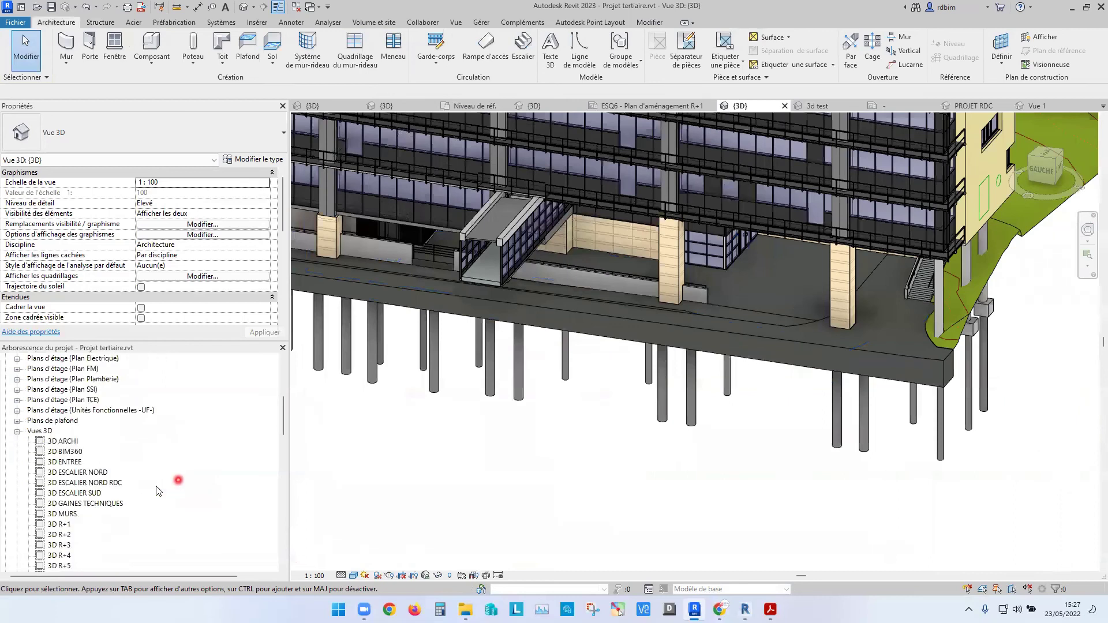
pyautogui.scroll(-3, 159, 491)
pyautogui.scroll(-3, 276, 459)
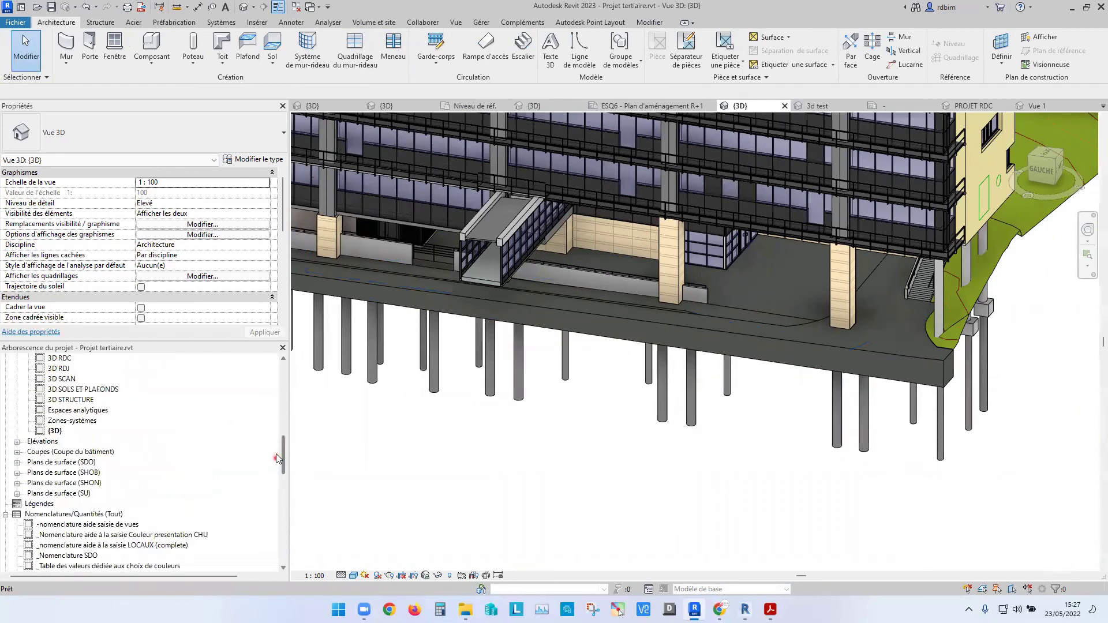
pyautogui.click(84, 462)
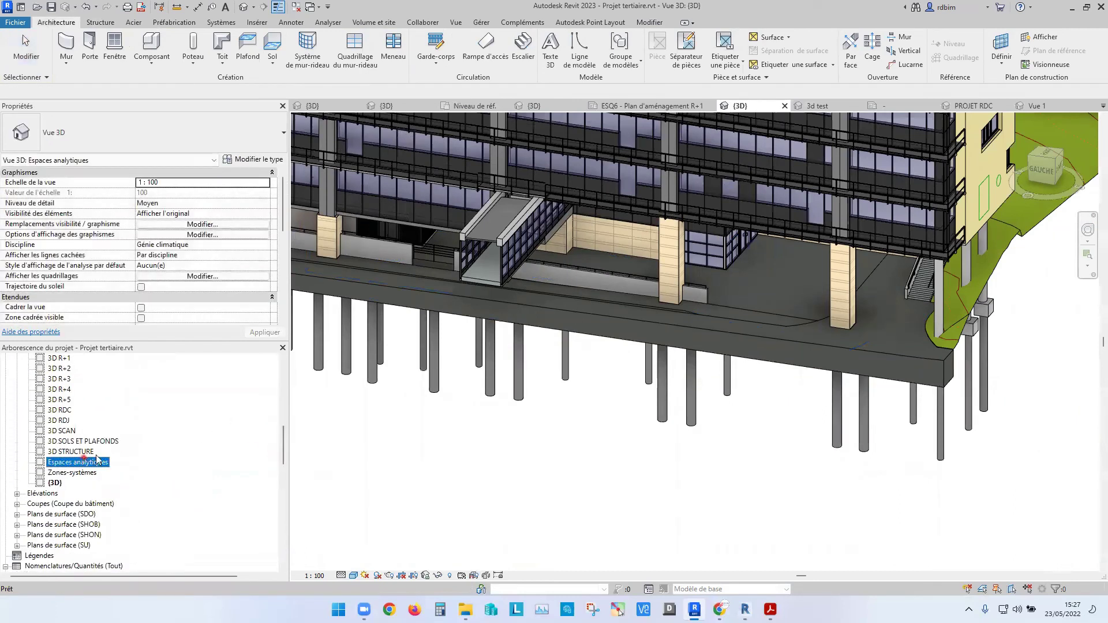
pyautogui.doubleClick(97, 461)
pyautogui.doubleClick(74, 451)
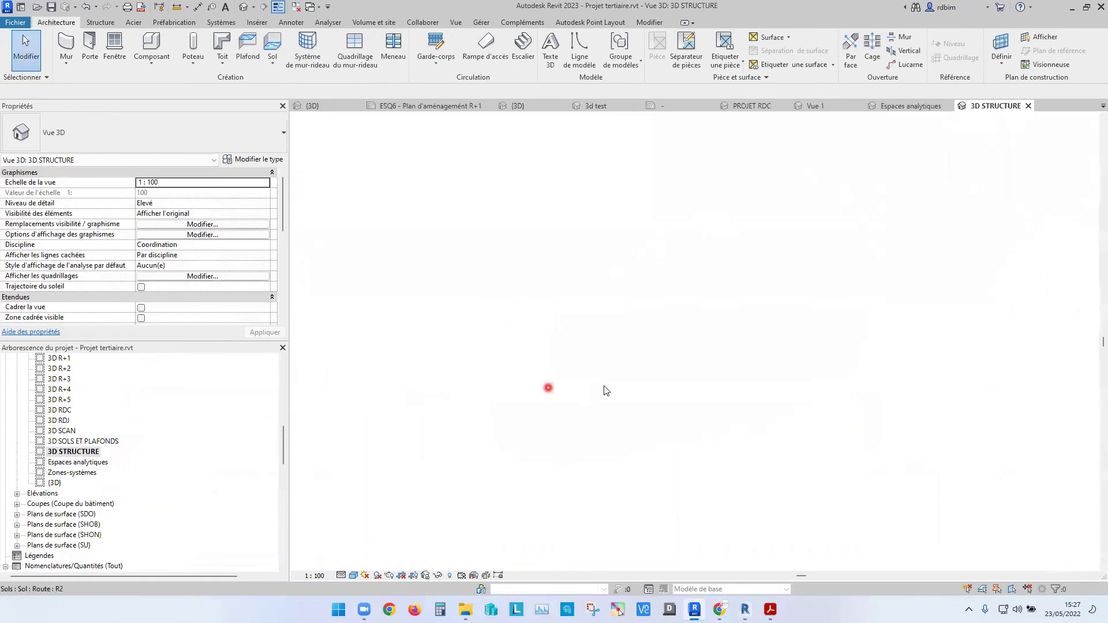
pyautogui.scroll(4, 81, 470)
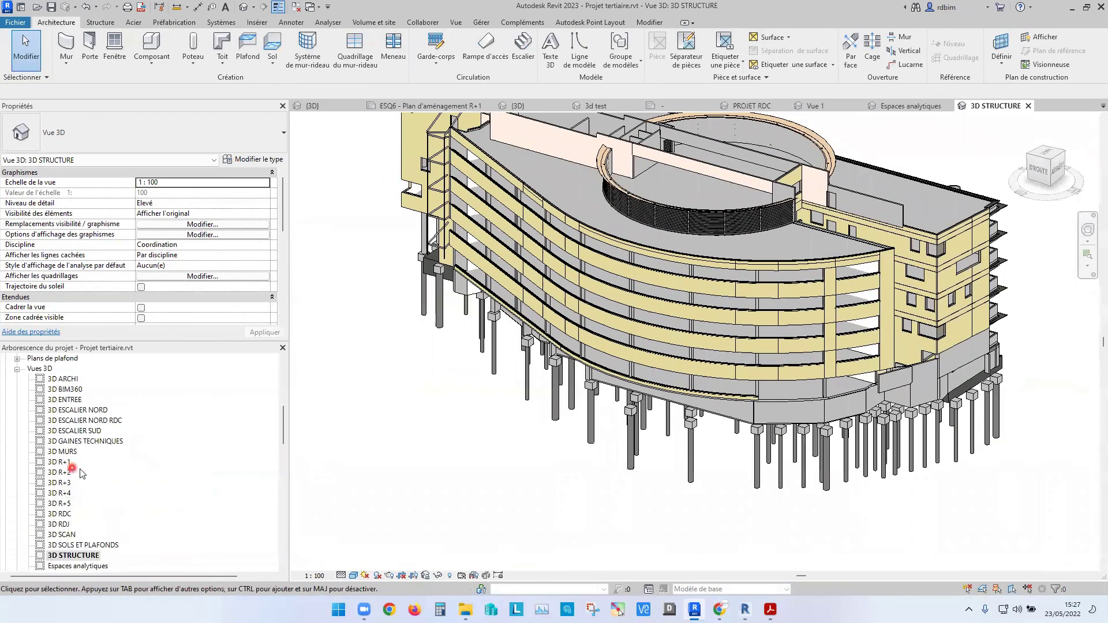
# Open the 3D RDJ view, then the 3D ENTREE view, and focus on the concrete columns and beams beside the terrain
pyautogui.scroll(2, 80, 472)
pyautogui.click(131, 412)
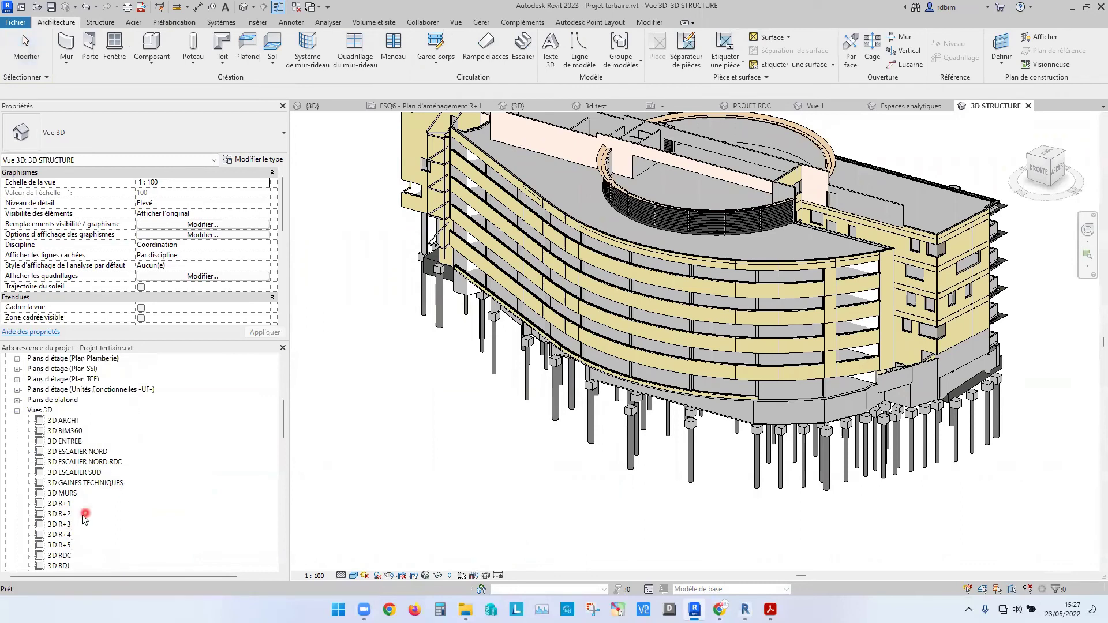
pyautogui.scroll(-2, 85, 518)
pyautogui.doubleClick(60, 515)
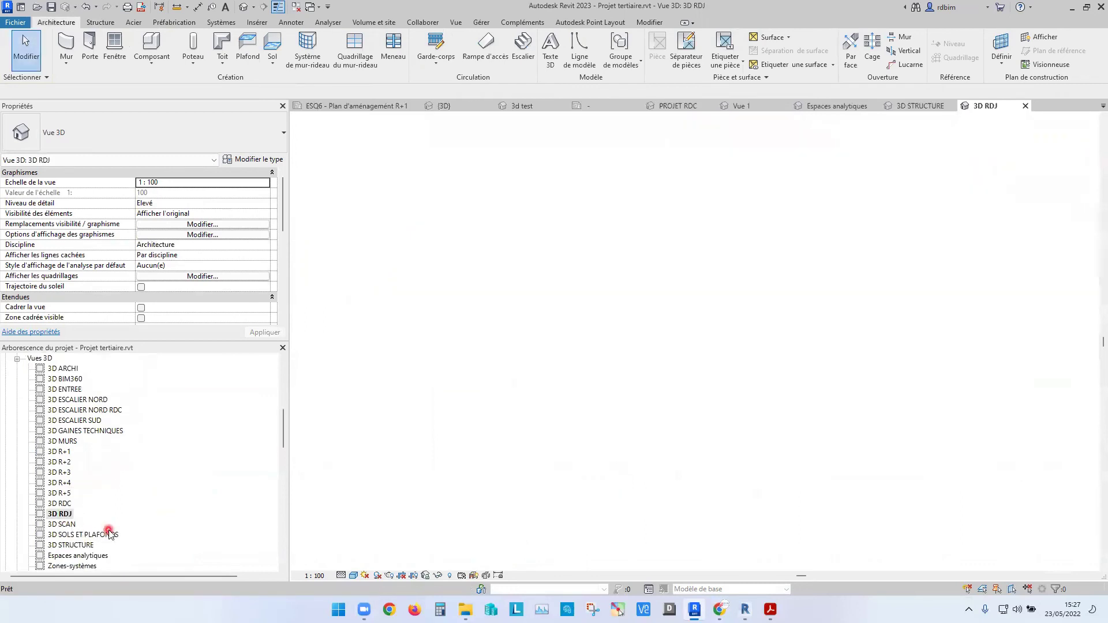
pyautogui.scroll(3, 86, 454)
pyautogui.doubleClick(75, 410)
pyautogui.scroll(6, 794, 326)
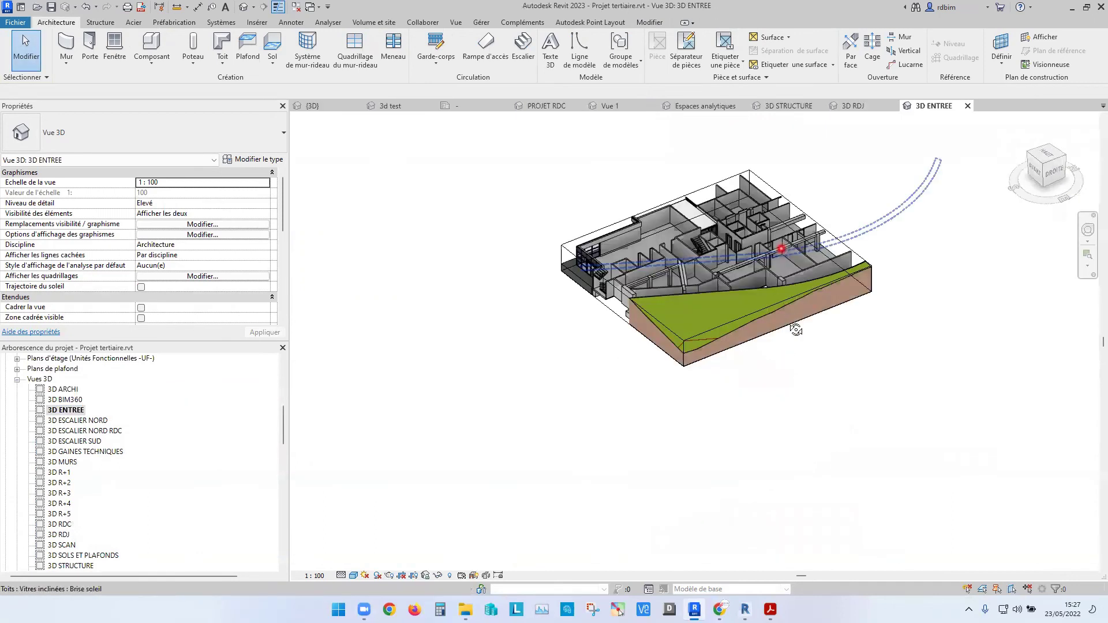
pyautogui.scroll(2, 494, 320)
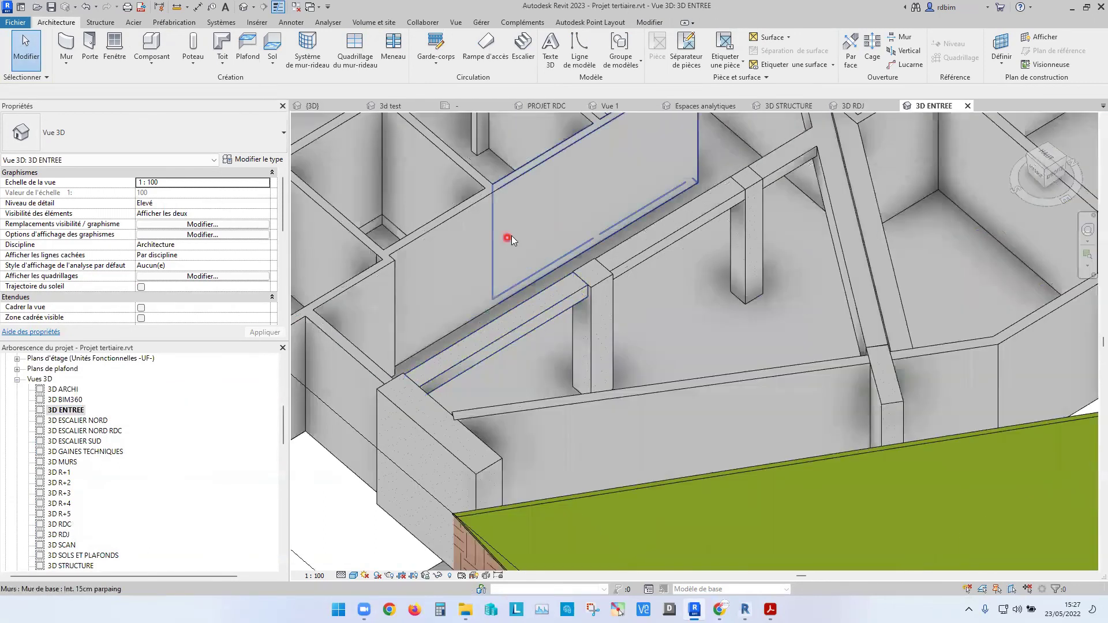
# Draw a straight analytical member along the row of concrete beams, from the corner beside the thick wall to the interior wall corner beyond the columns
pyautogui.click(231, 23)
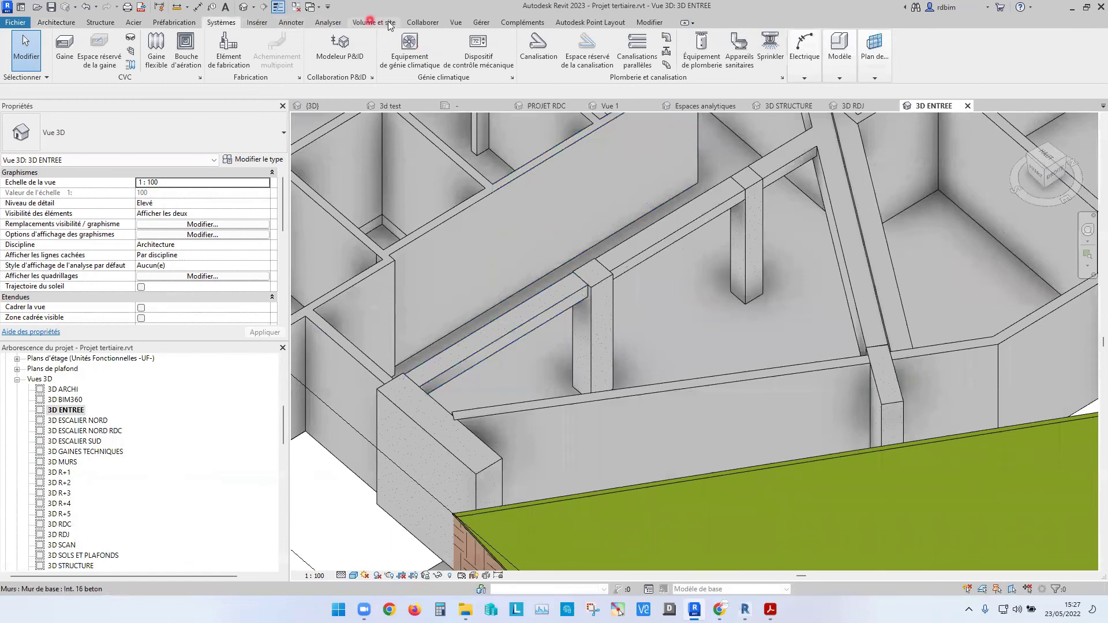
pyautogui.click(327, 23)
pyautogui.click(75, 66)
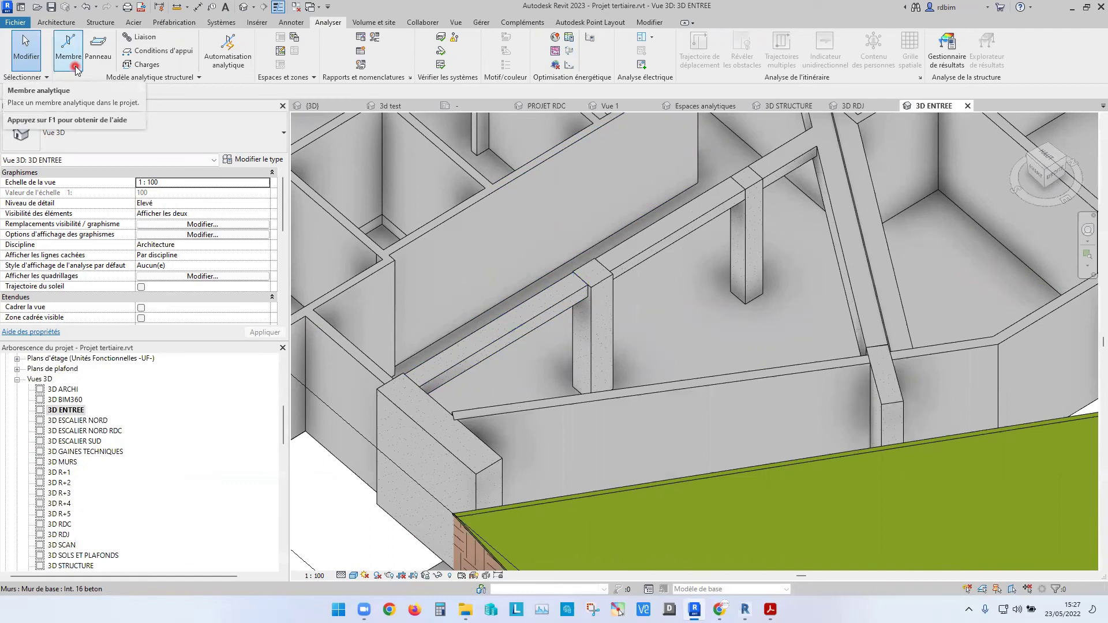
pyautogui.click(75, 68)
pyautogui.click(103, 67)
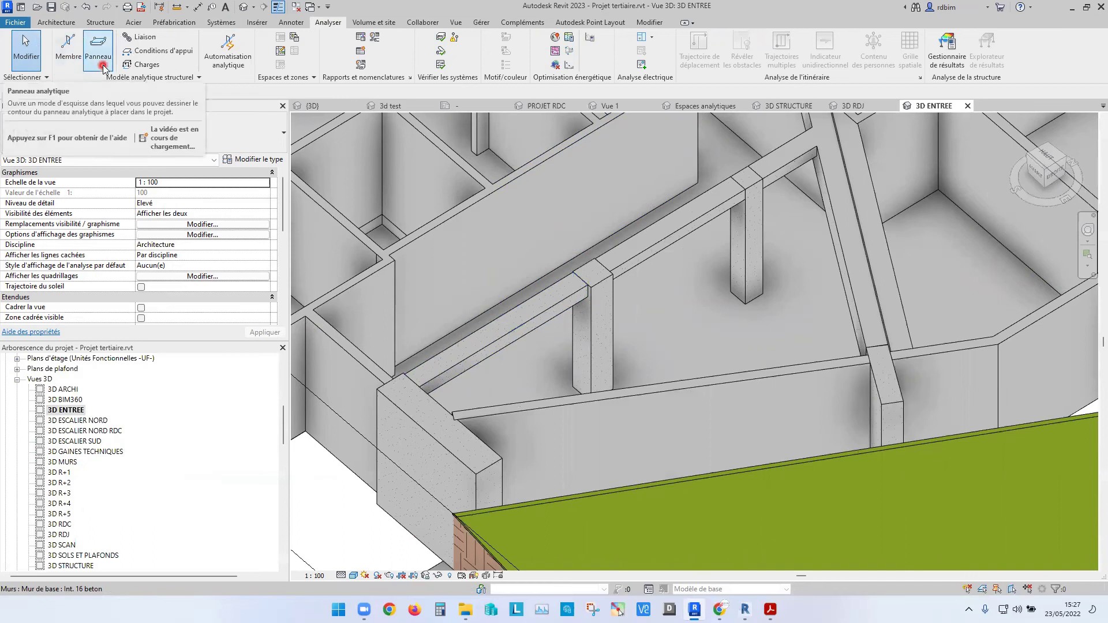
pyautogui.click(70, 64)
pyautogui.click(71, 67)
pyautogui.click(653, 65)
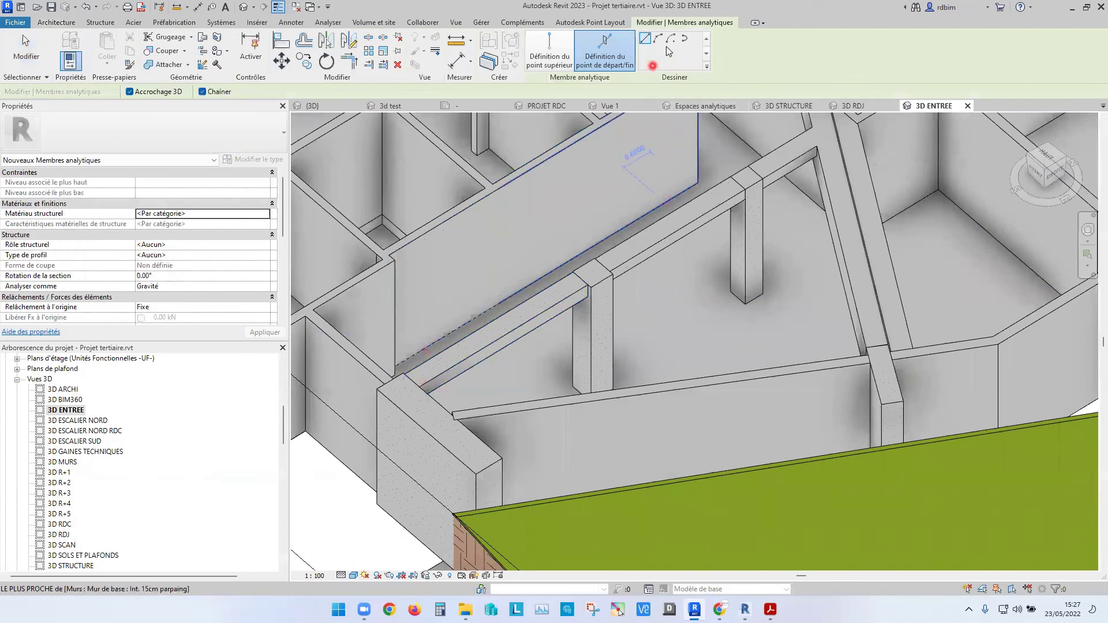
pyautogui.click(419, 387)
pyautogui.moveTo(826, 153); pyautogui.dragTo(784, 224, button='middle')
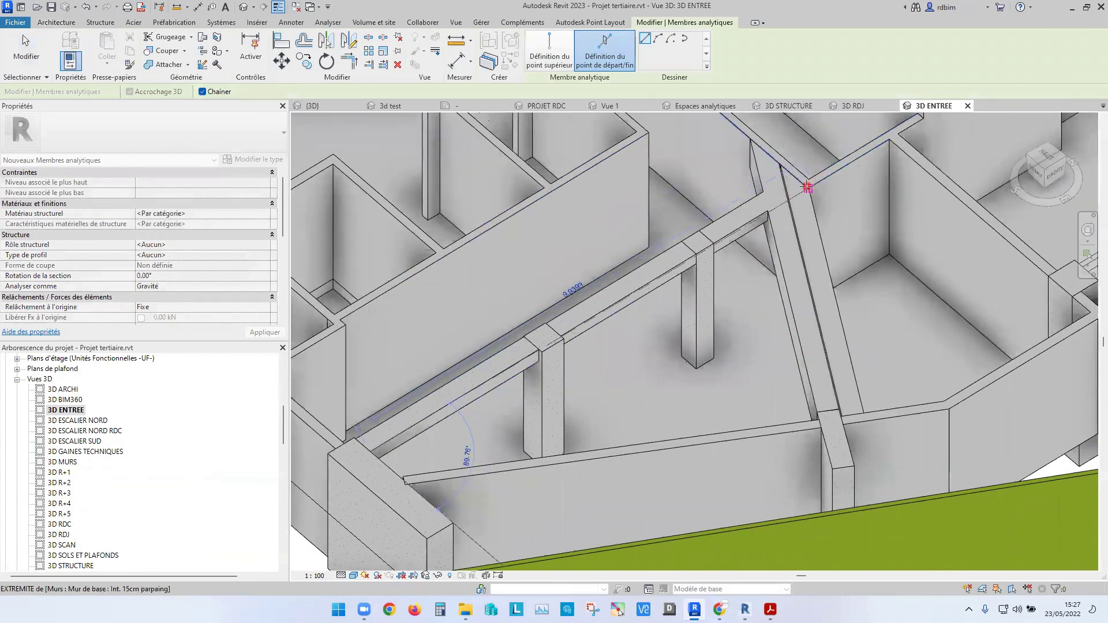
pyautogui.press('Escape')
pyautogui.scroll(1, 673, 277)
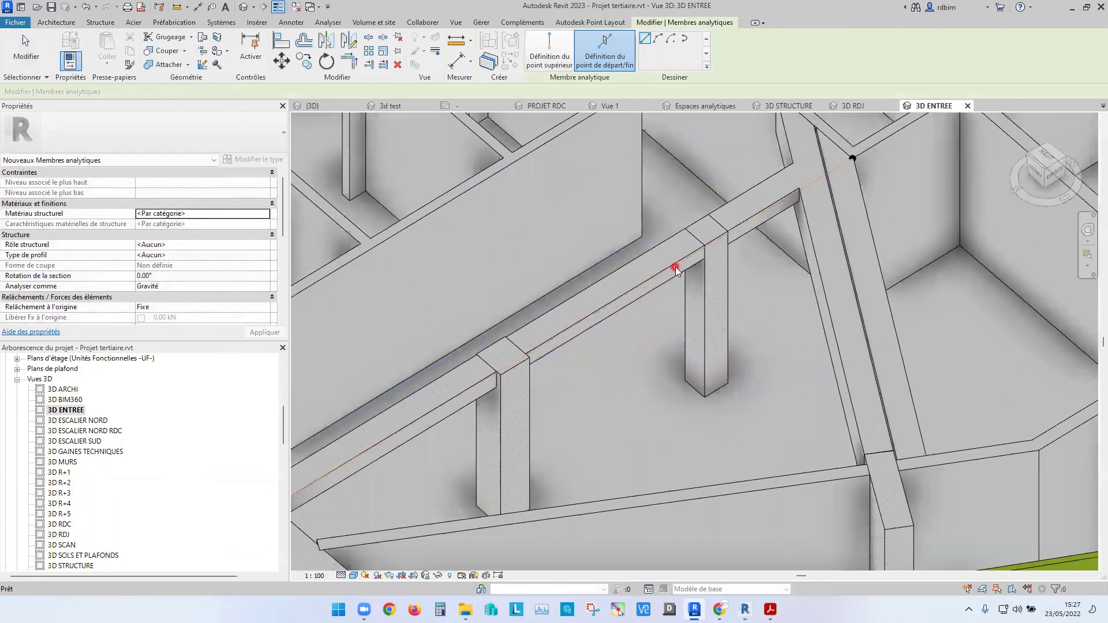
pyautogui.press('Escape')
# Move the analytical member slightly sideways off the beams toward the adjacent interior wall
pyautogui.moveTo(672, 271); pyautogui.dragTo(634, 259)
pyautogui.moveTo(676, 259); pyautogui.dragTo(812, 203, button='middle')
pyautogui.scroll(-1, 812, 202)
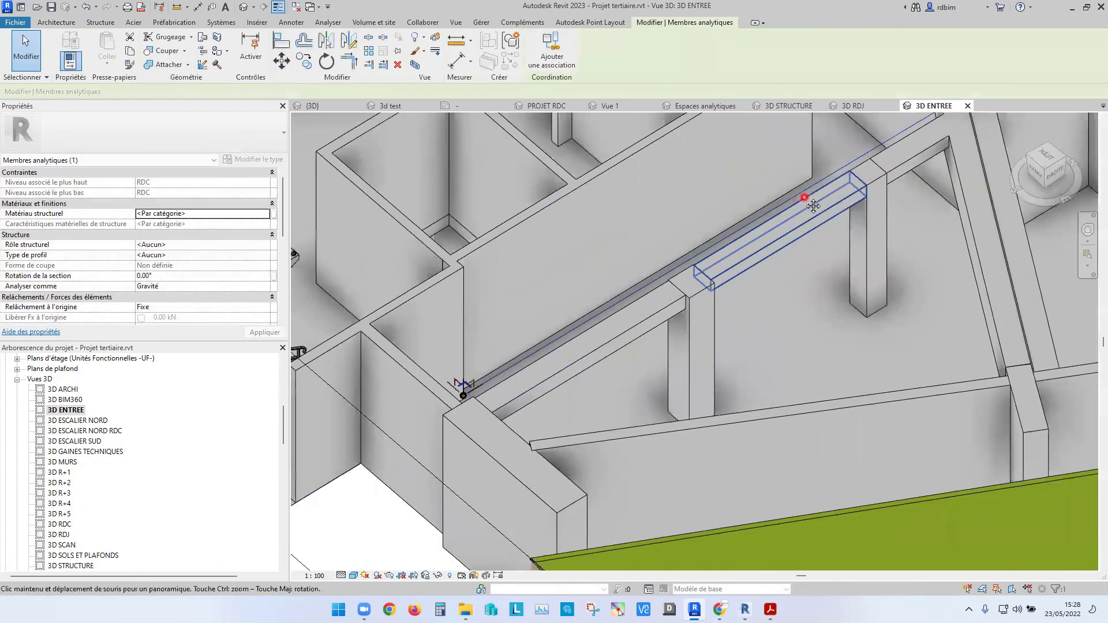
# Try to shift the analytical member back toward the beams, and undo that shift
pyautogui.scroll(2, 660, 266)
pyautogui.moveTo(662, 277); pyautogui.dragTo(684, 290)
pyautogui.scroll(-2, 710, 285)
pyautogui.moveTo(718, 289); pyautogui.dragTo(650, 344, button='middle')
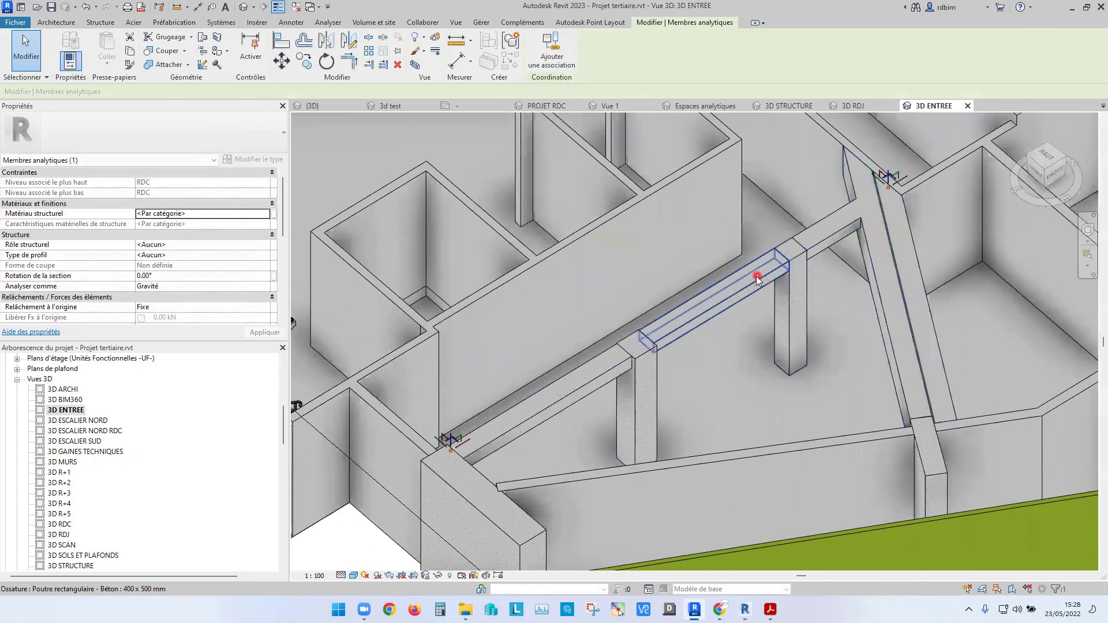
pyautogui.hotkey('ctrl', 'z')
# Associate the analytical member with the 400 x 500 mm concrete beam between the two columns
pyautogui.scroll(-1, 806, 260)
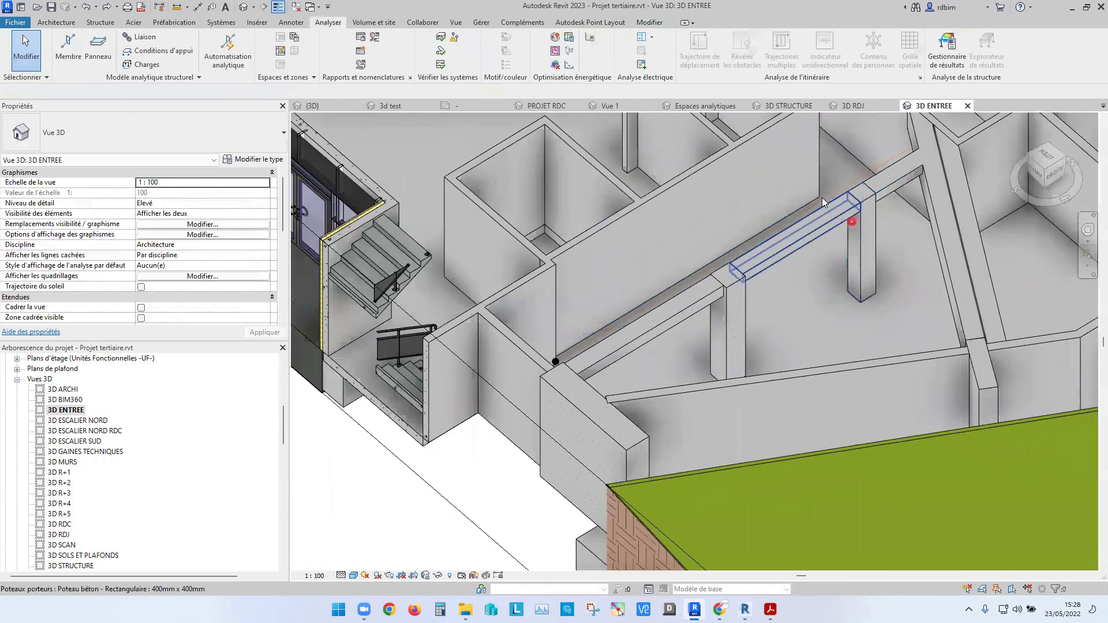
pyautogui.click(823, 205)
pyautogui.scroll(3, 831, 193)
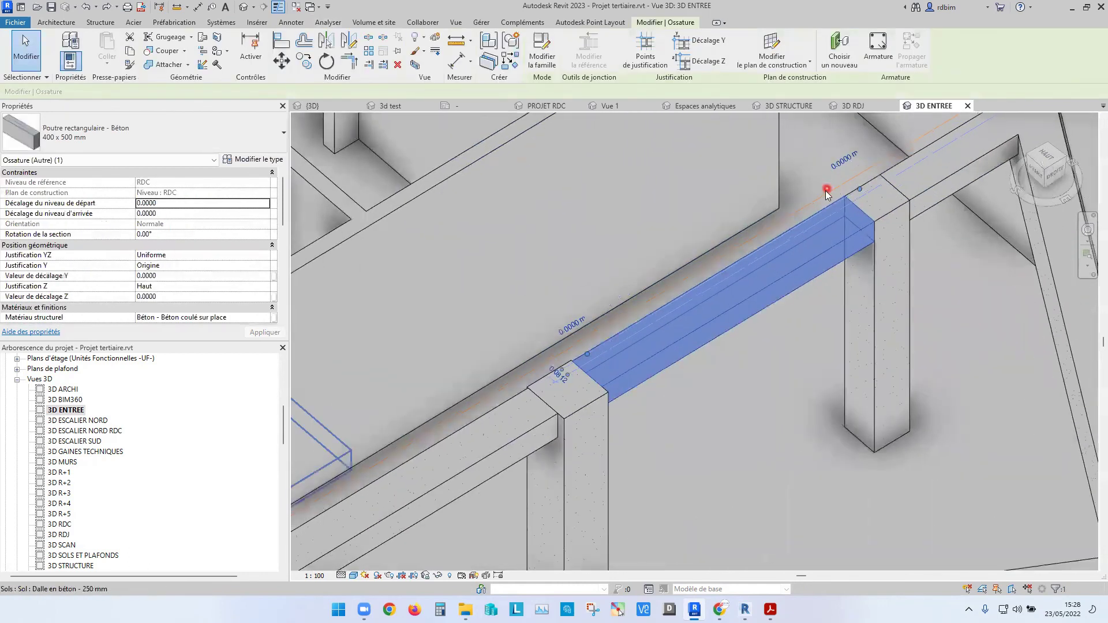
pyautogui.scroll(3, 808, 204)
pyautogui.press('Escape')
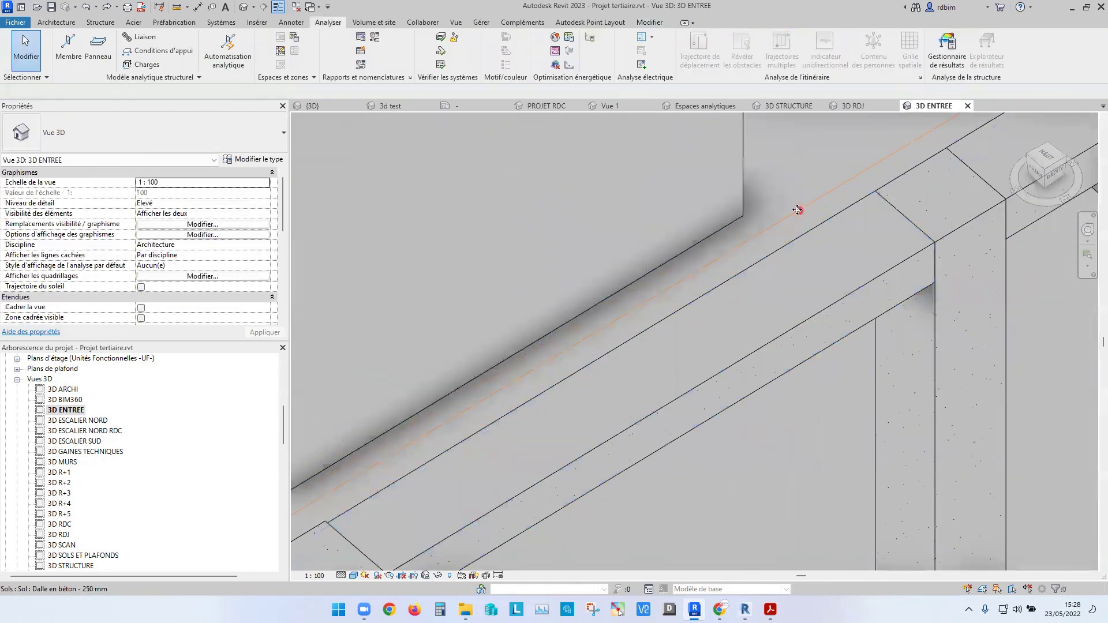
pyautogui.click(799, 214)
pyautogui.press('Escape')
pyautogui.click(795, 212)
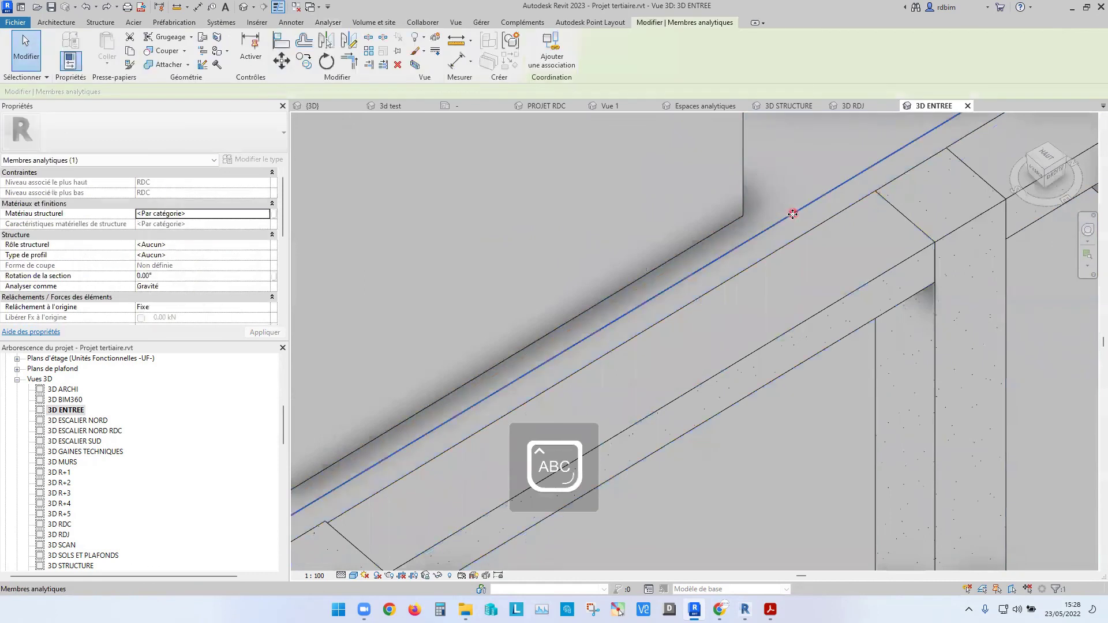
pyautogui.scroll(-5, 837, 248)
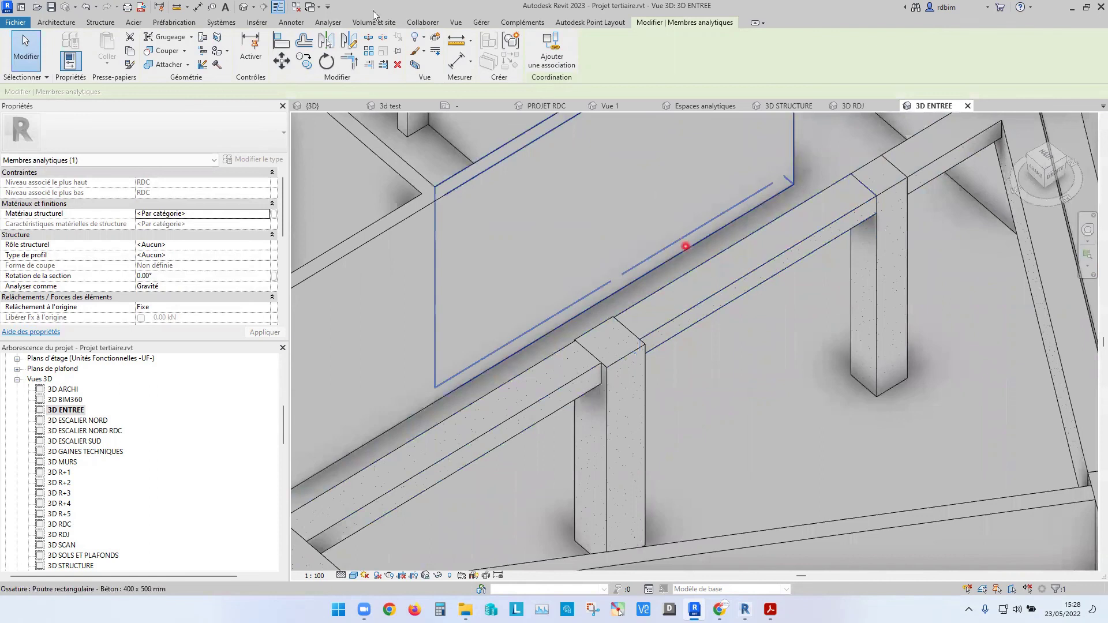
pyautogui.click(559, 63)
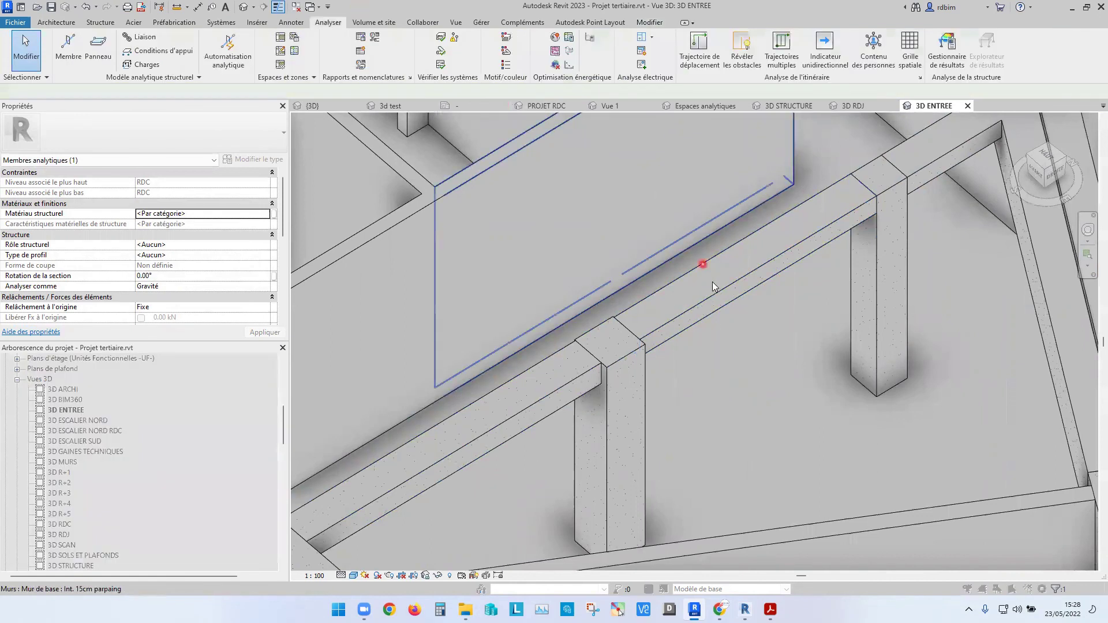
pyautogui.click(717, 290)
pyautogui.press('Escape')
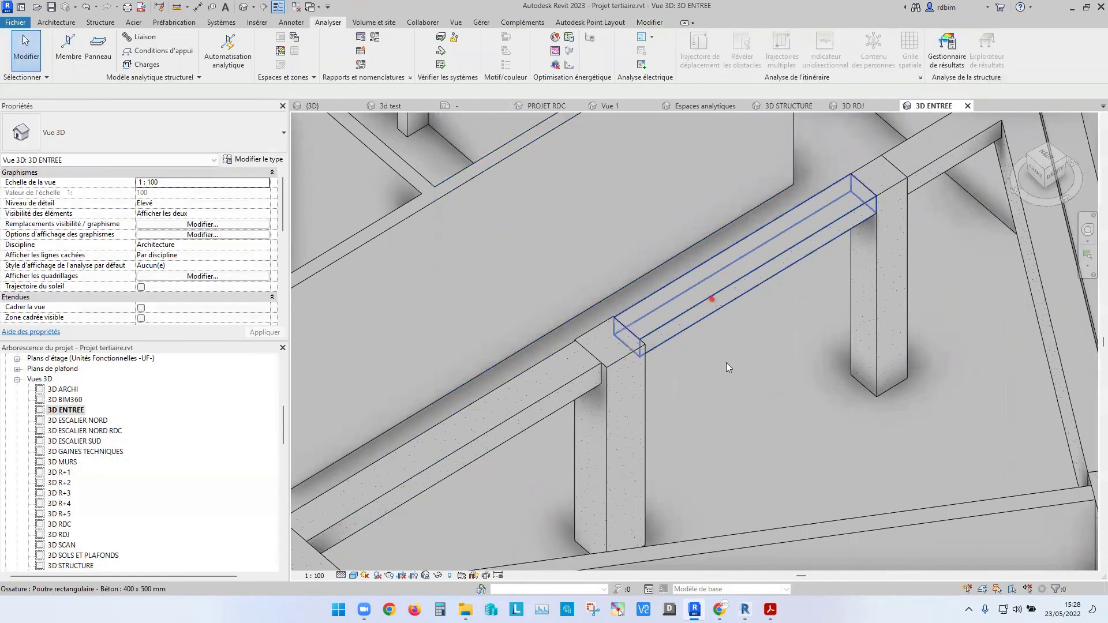
# Temporarily hide the 400 x 500 mm concrete beam between the two columns in the 3D view
pyautogui.click(716, 301)
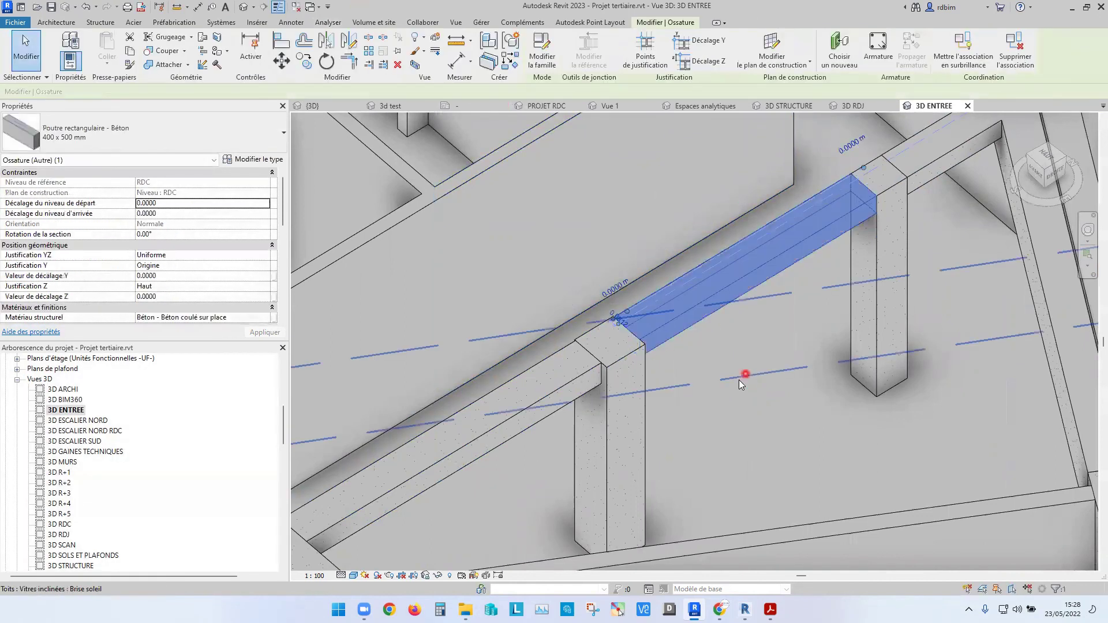
pyautogui.click(438, 575)
pyautogui.click(491, 533)
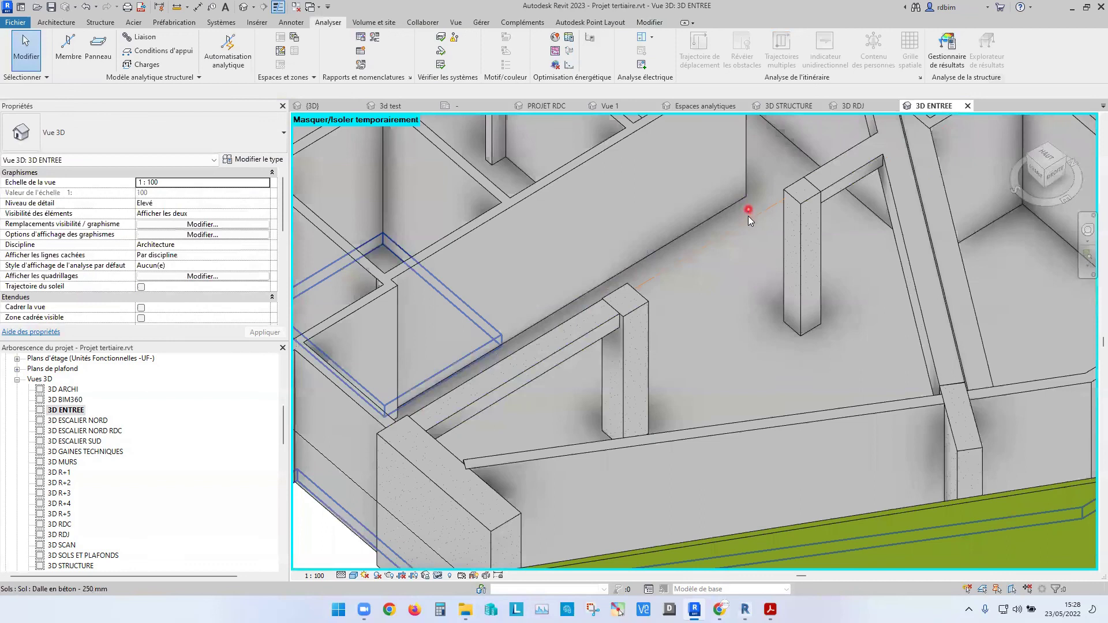
# Select the analytical member where the beam is hidden and examine its full length between the walls
pyautogui.click(767, 212)
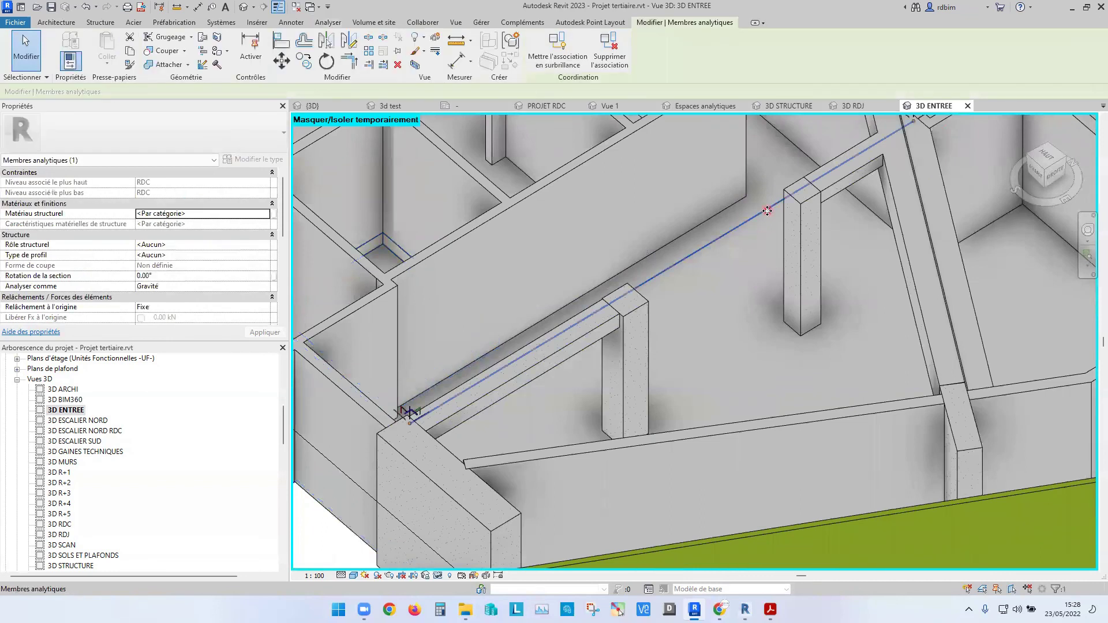
pyautogui.moveTo(754, 227); pyautogui.dragTo(646, 268, button='middle')
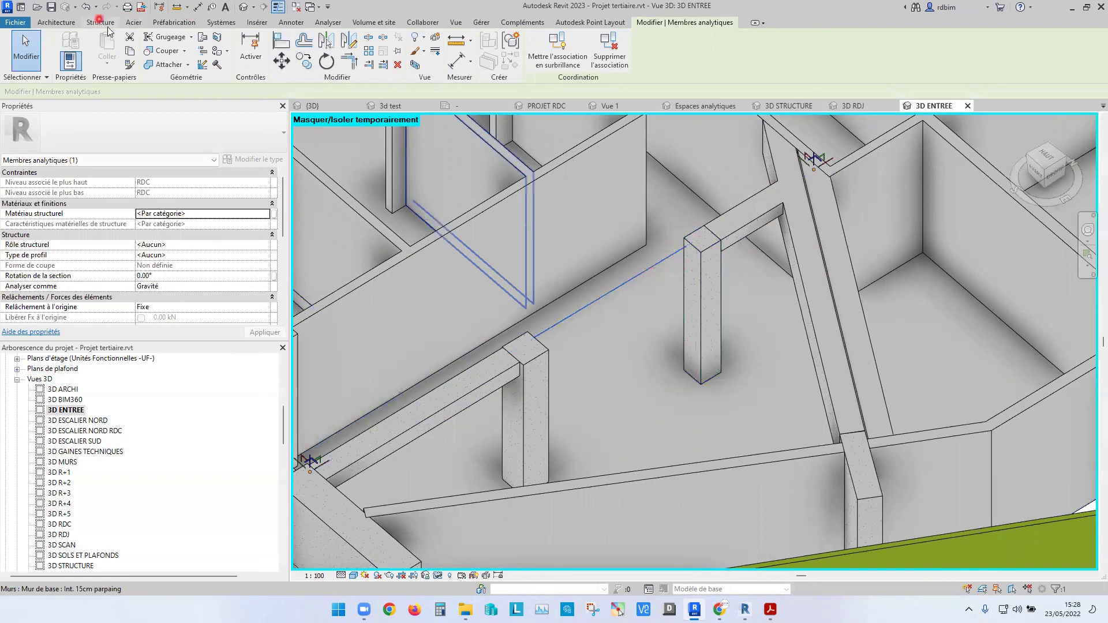
pyautogui.click(215, 23)
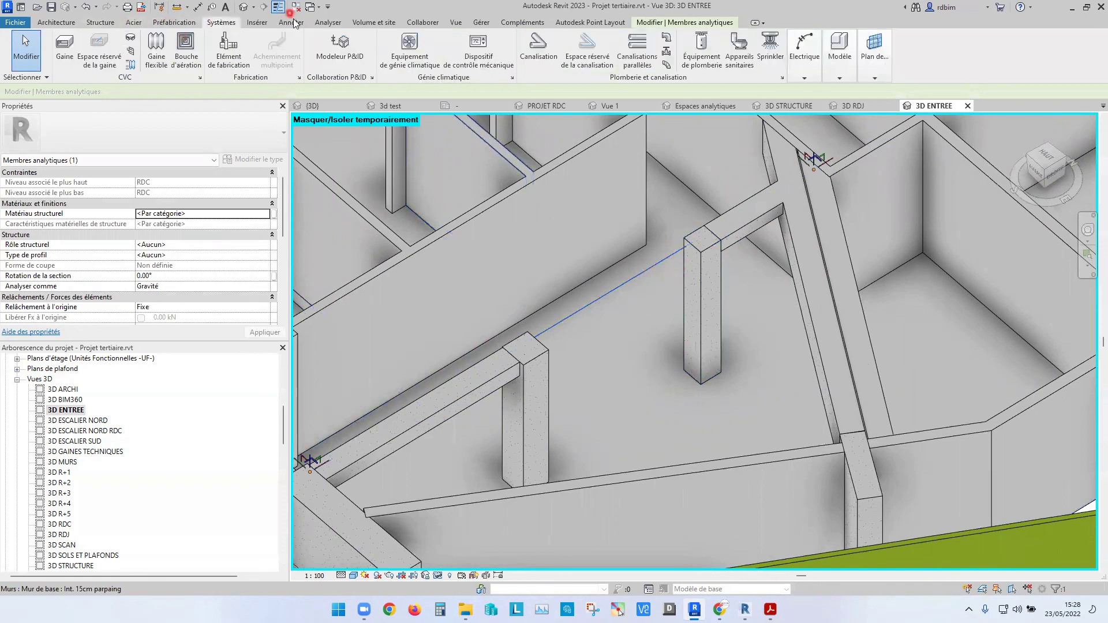
pyautogui.click(334, 23)
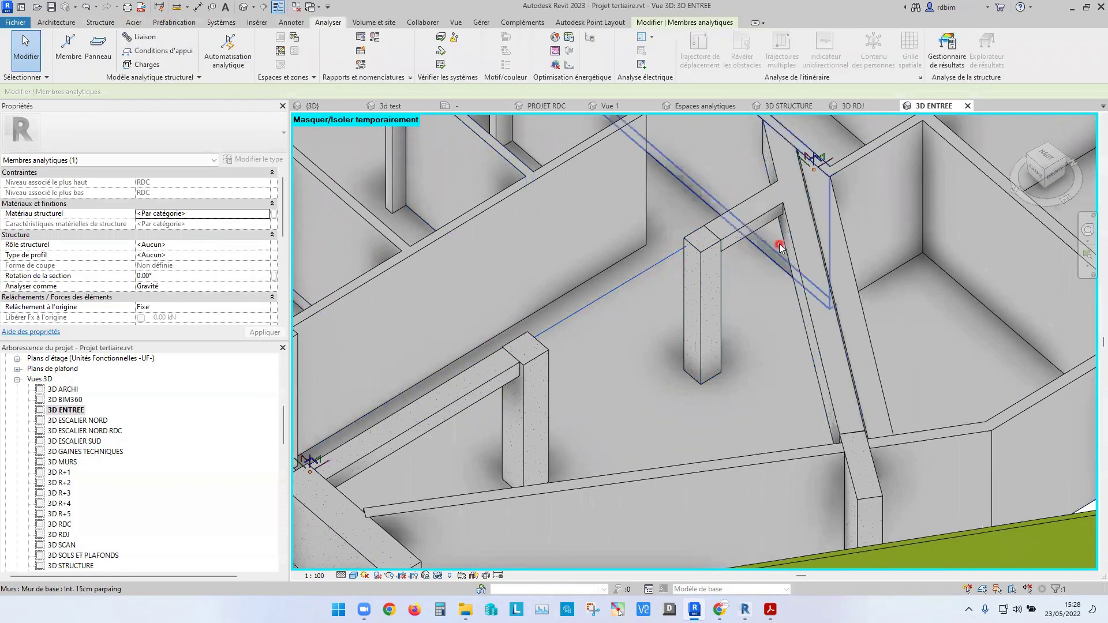
pyautogui.scroll(-2, 654, 260)
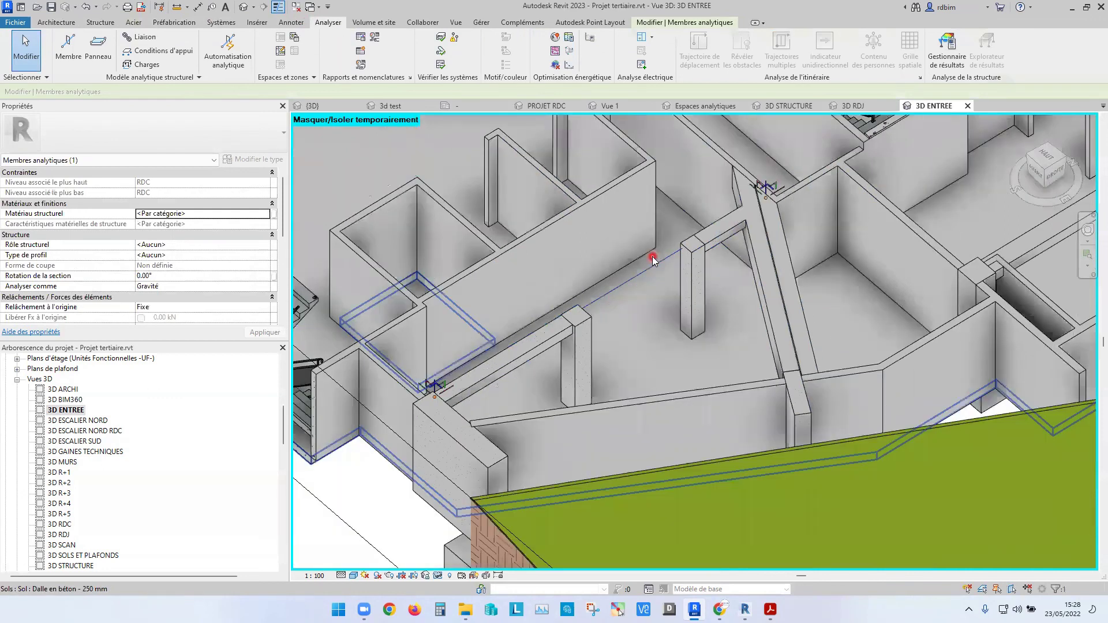